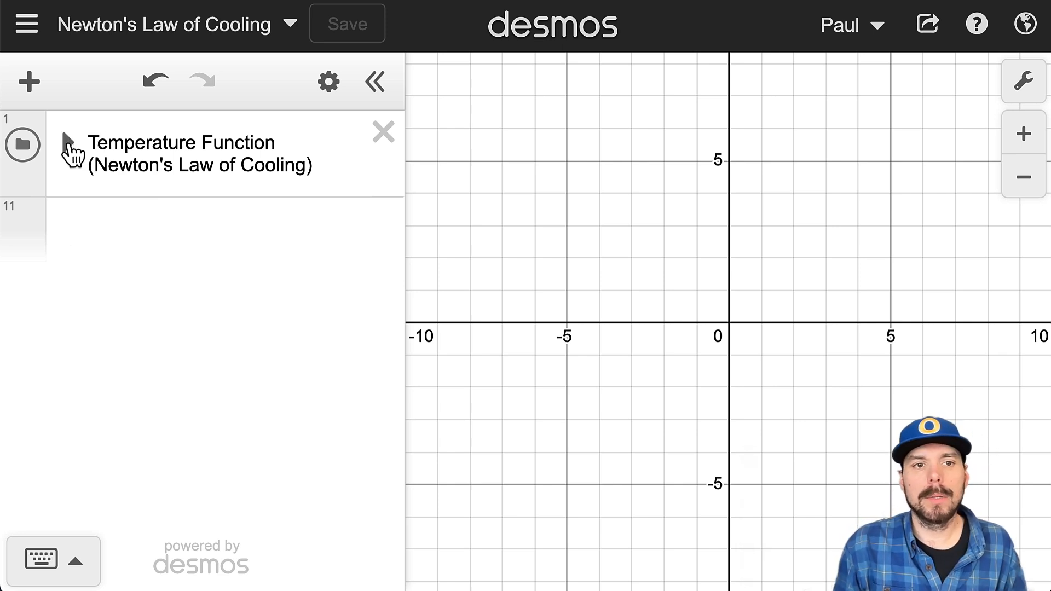
Step: Expand the Temperature Function folder and review its contents, highlighting k in the T(t) exponent and the Initial temp note
left_click(68, 143)
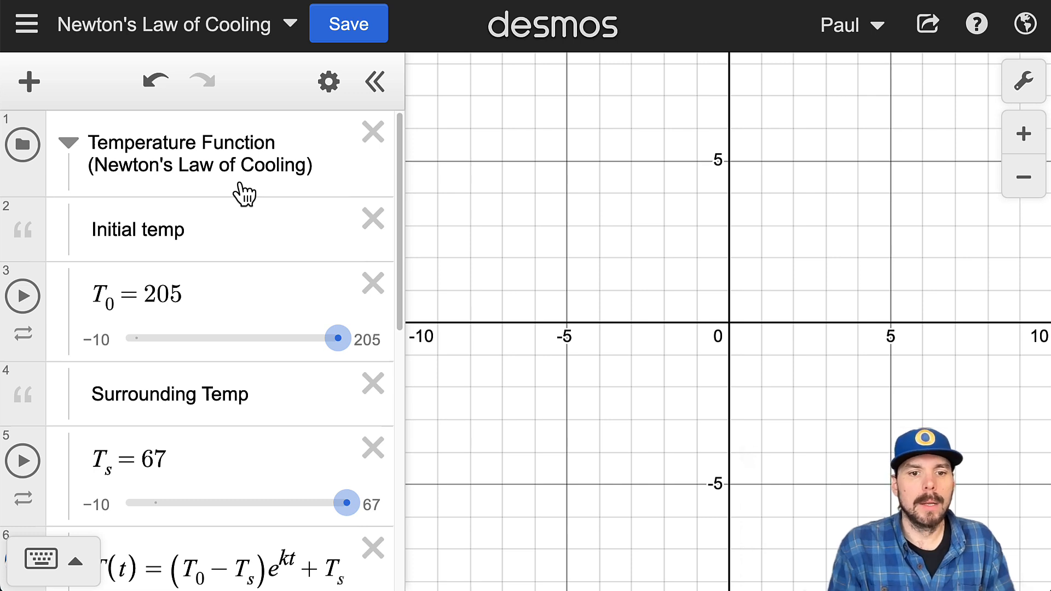
scroll(243, 291, "down", 5)
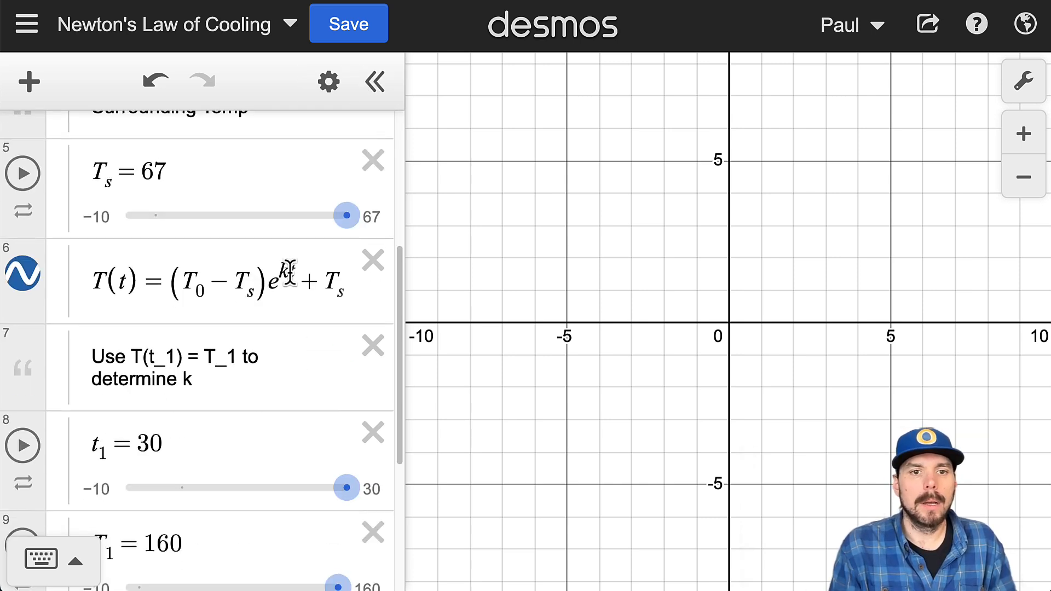
left_click_drag(289, 272, 280, 270)
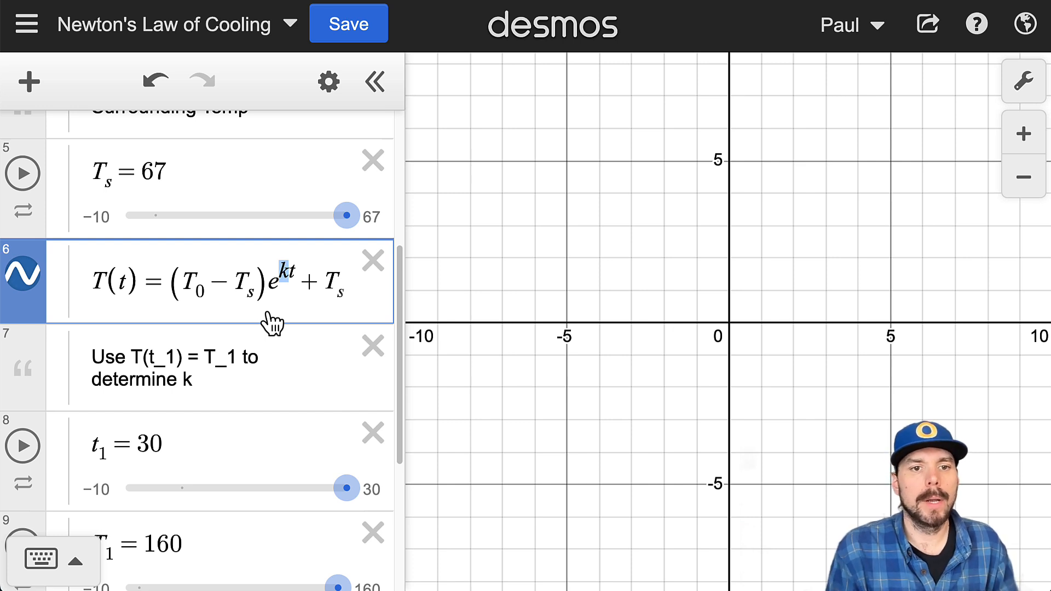
scroll(272, 323, "up", 5)
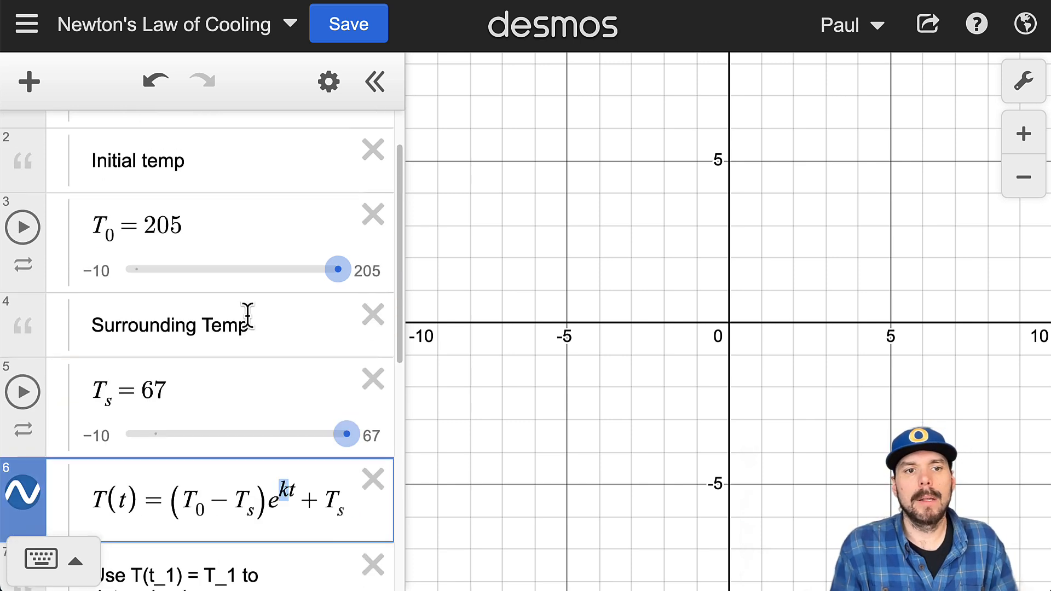
left_click_drag(214, 228, 89, 237)
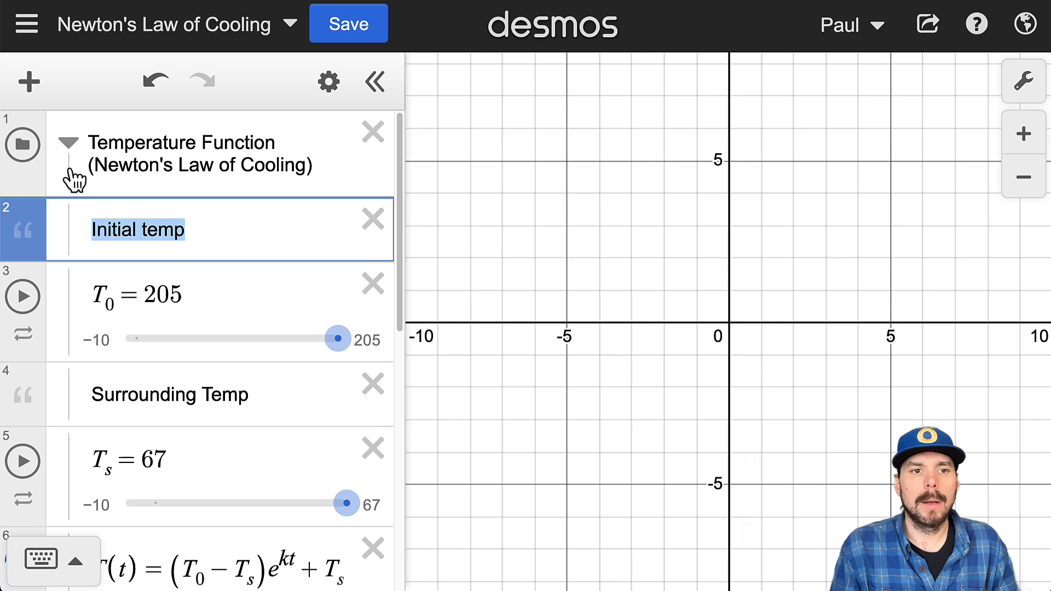
left_click(68, 143)
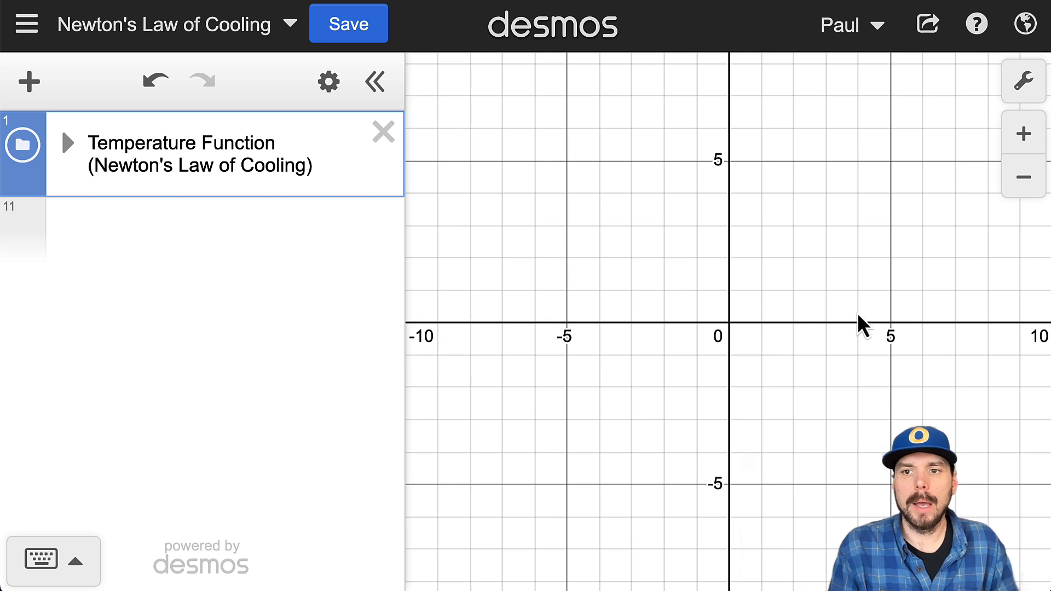
left_click_drag(972, 328, 902, 304)
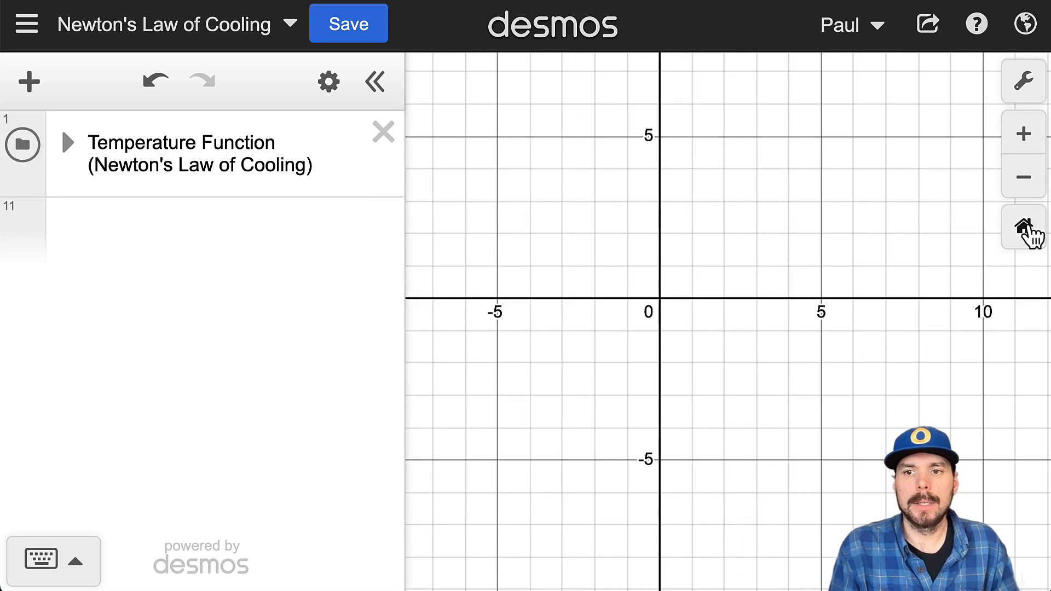
left_click(1023, 227)
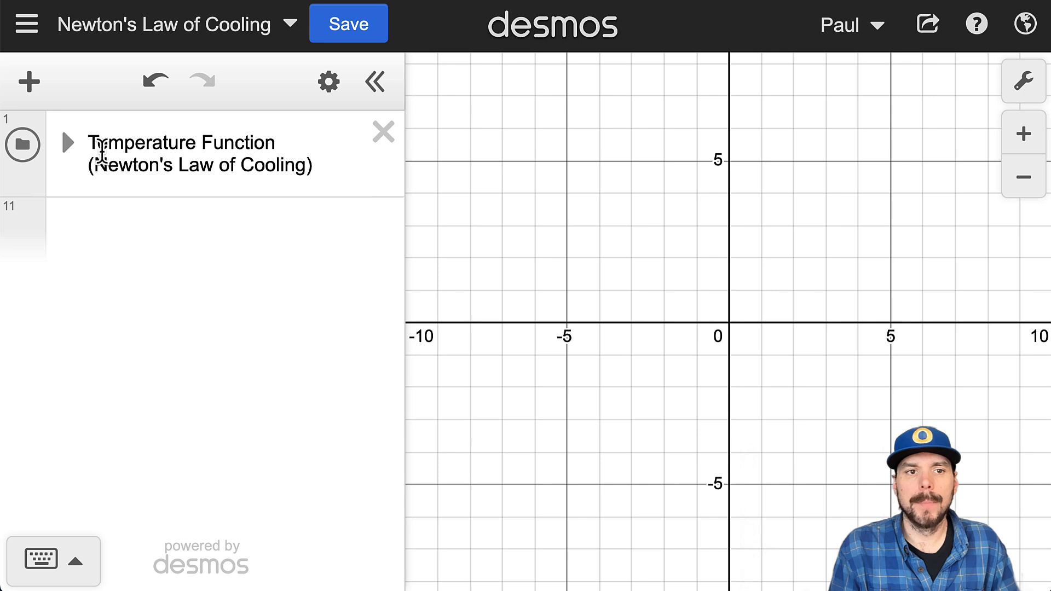
left_click(68, 143)
Step: Examine the initial temperature entry, highlighting the number assigned to T_0
scroll(128, 352, "down", 2)
scroll(127, 352, "down", 1)
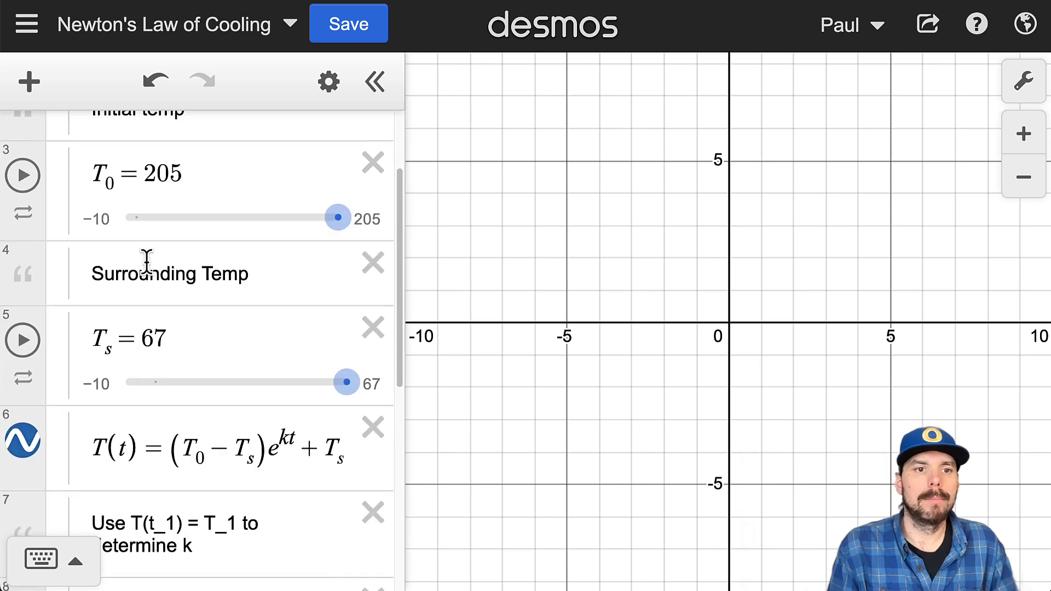
double_click(189, 175)
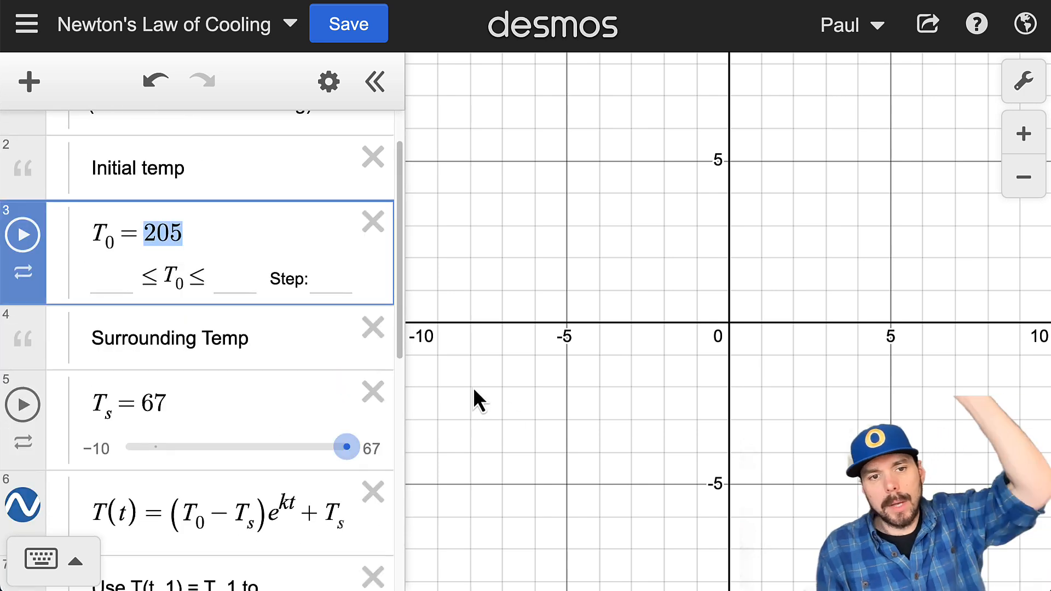
scroll(265, 399, "up", 2)
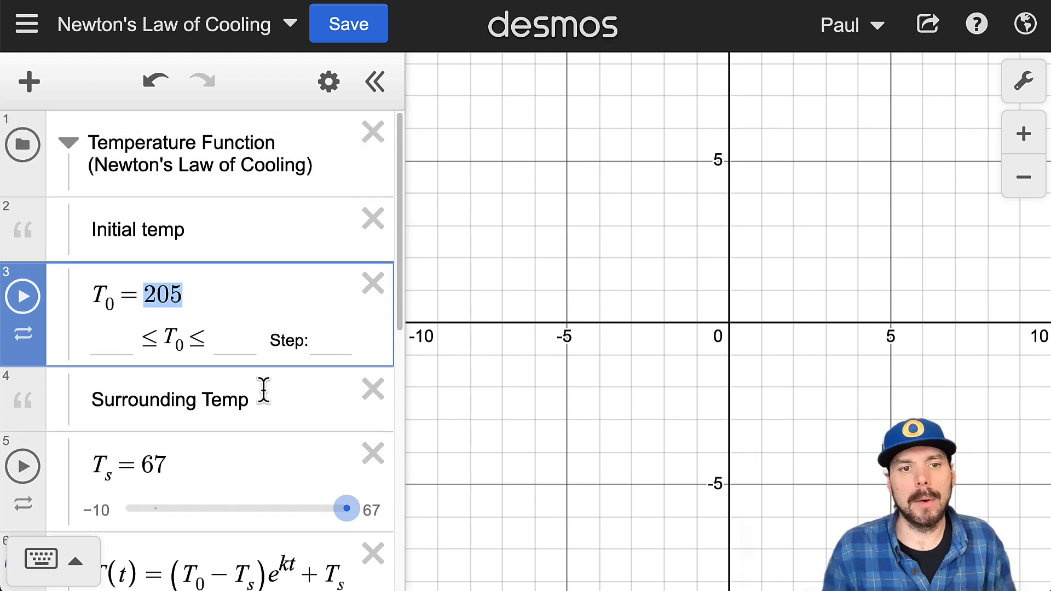
Step: Examine the Initial temp and Surrounding Temp notes and the item types that can be added to the expression list
left_click(183, 227)
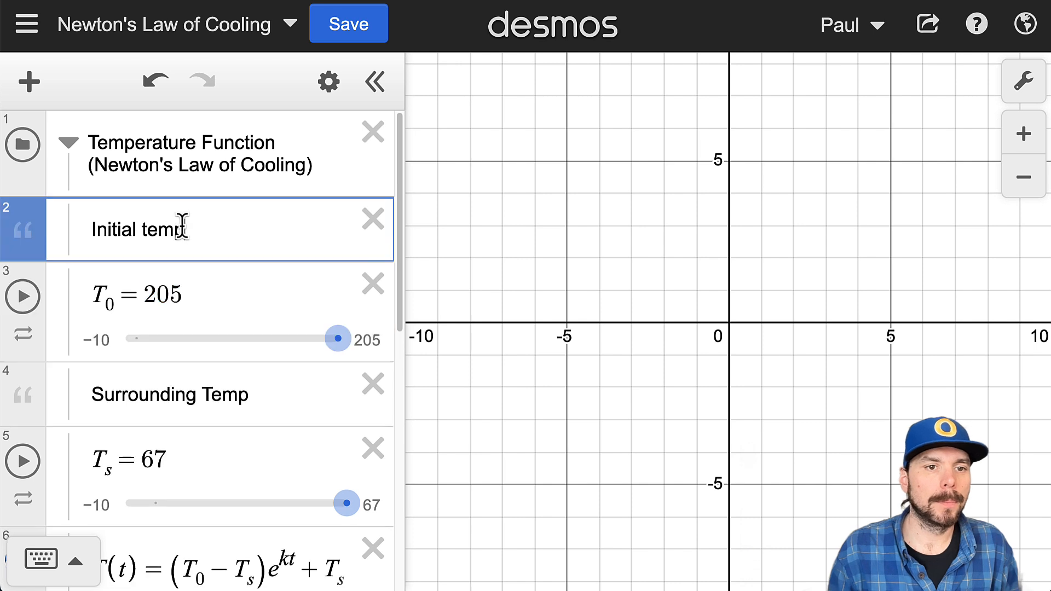
left_click_drag(183, 228, 90, 228)
left_click_drag(249, 394, 85, 399)
left_click(29, 82)
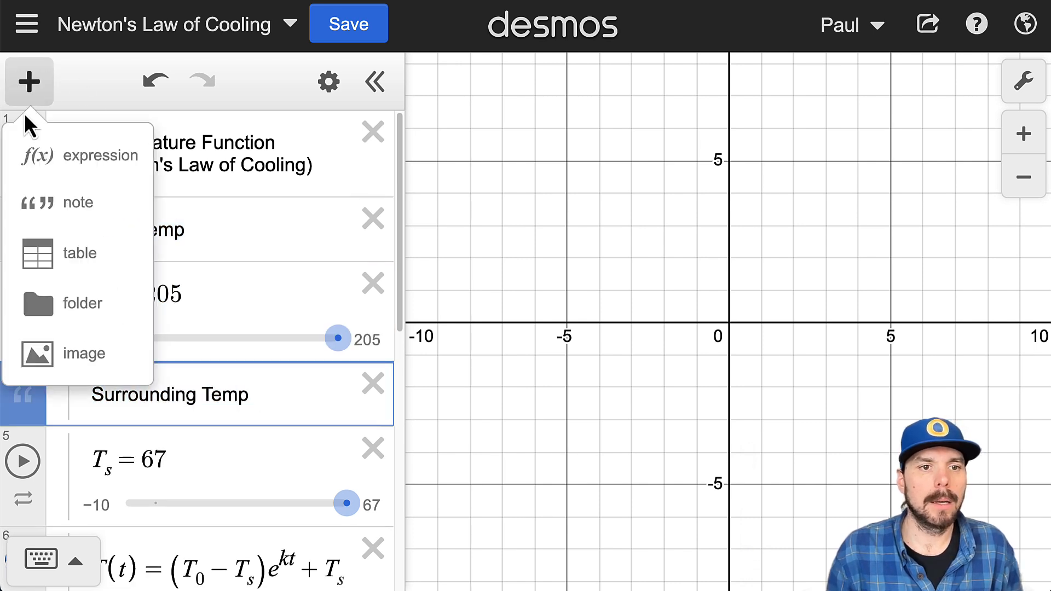
left_click(24, 101)
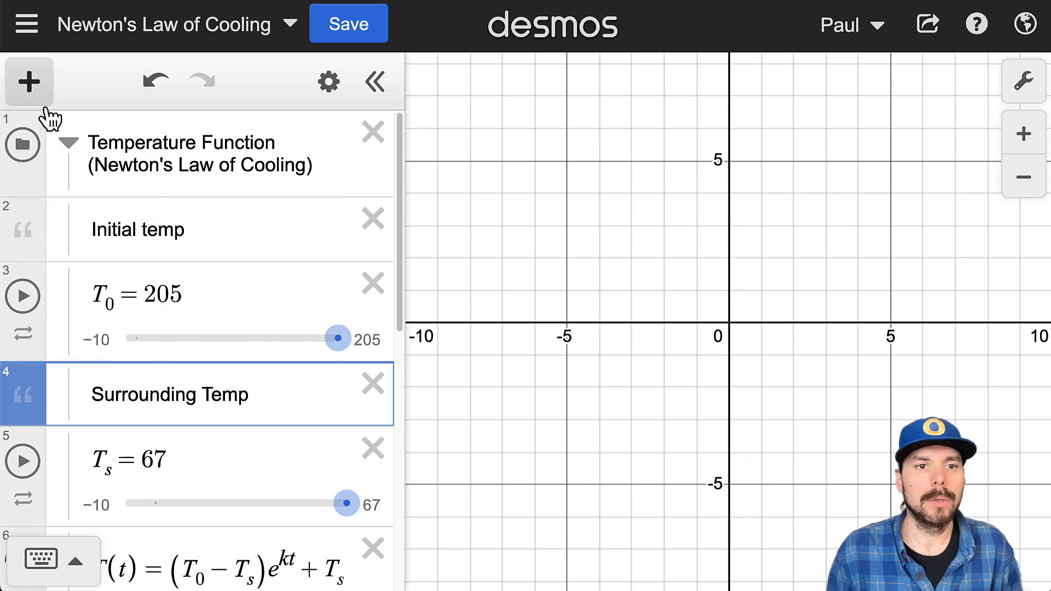
Step: Examine the definitions of the initial temperature T_0 and the surrounding temperature T_s, highlighting each entry
left_click_drag(199, 289, 90, 292)
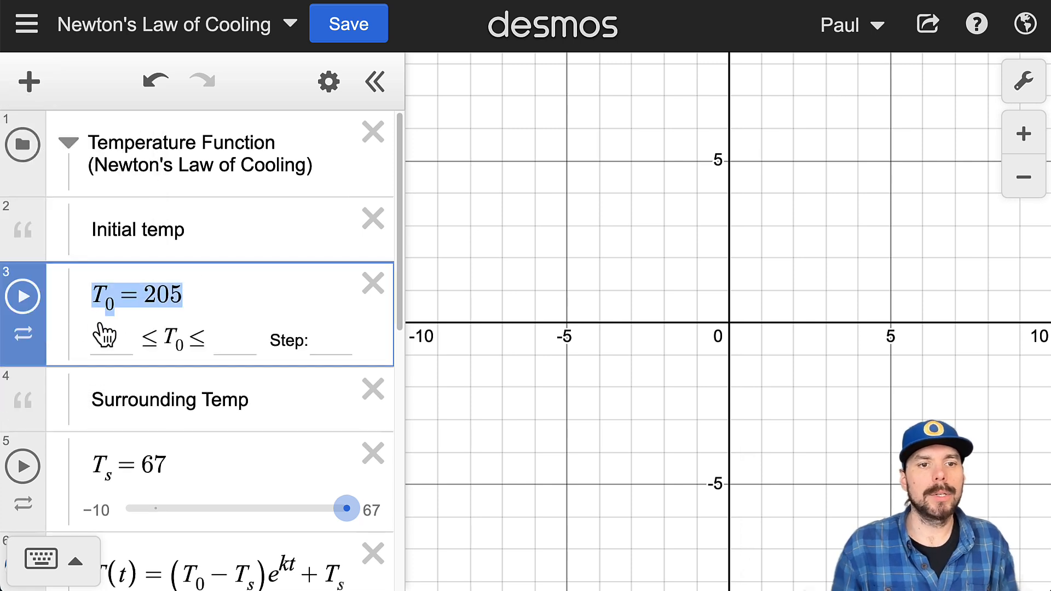
left_click(188, 310)
left_click(223, 375)
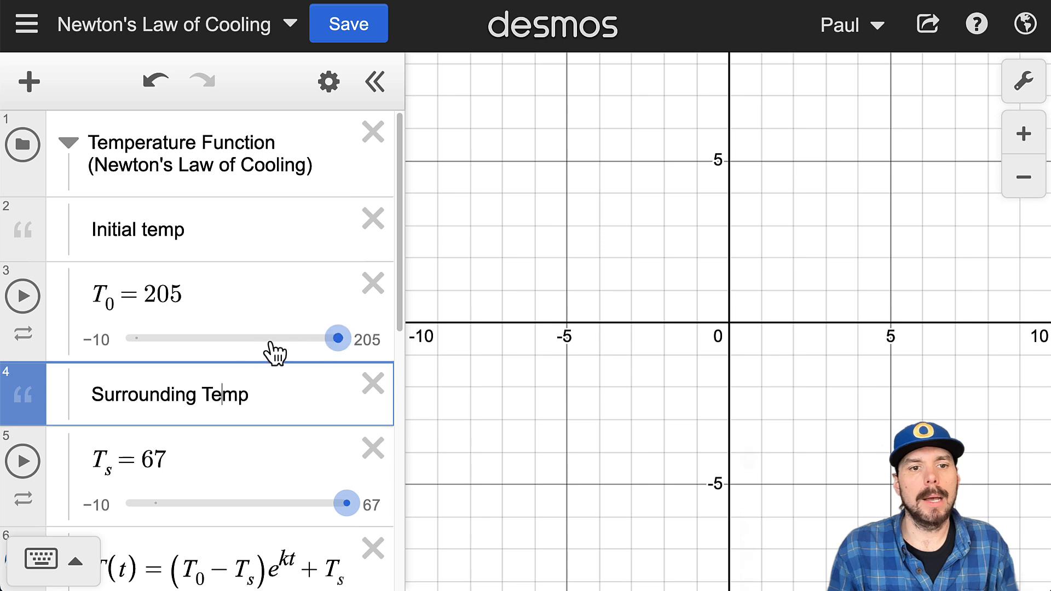
mouse_move(338, 338)
left_mouse_down()
mouse_move(272, 345)
mouse_move(342, 340)
left_mouse_up()
left_click(184, 297)
double_click(185, 297)
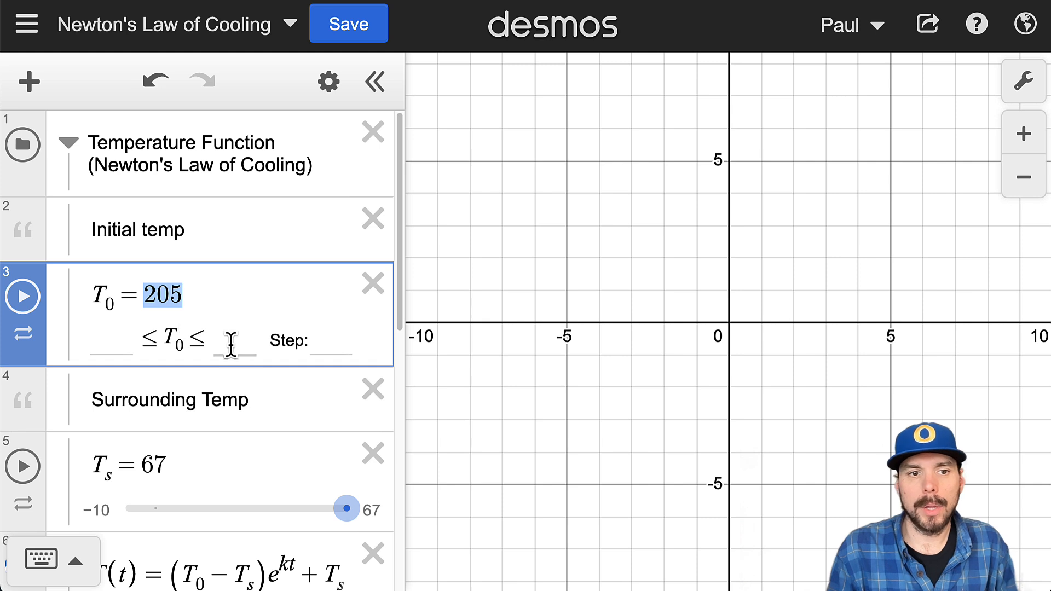
scroll(259, 514, "down", 1)
scroll(259, 515, "down", 3)
left_click_drag(191, 378, 116, 376)
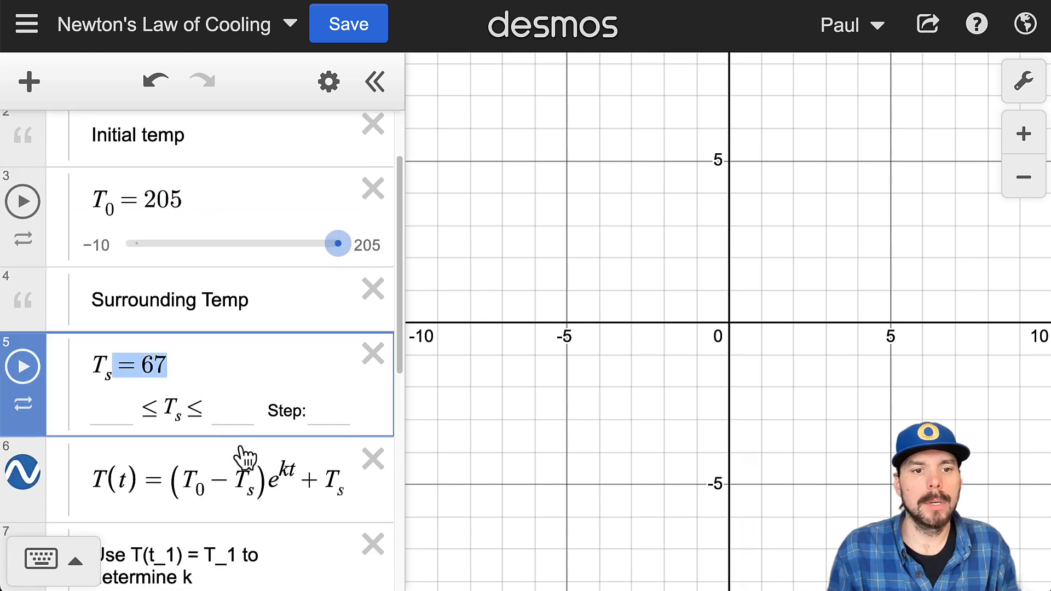
Step: Examine the cooling function T(t), highlighting its coefficient (T_0 − T_s) and the final T_s term
scroll(247, 454, "down", 2)
left_click_drag(86, 403, 352, 416)
left_click_drag(242, 407, 187, 412)
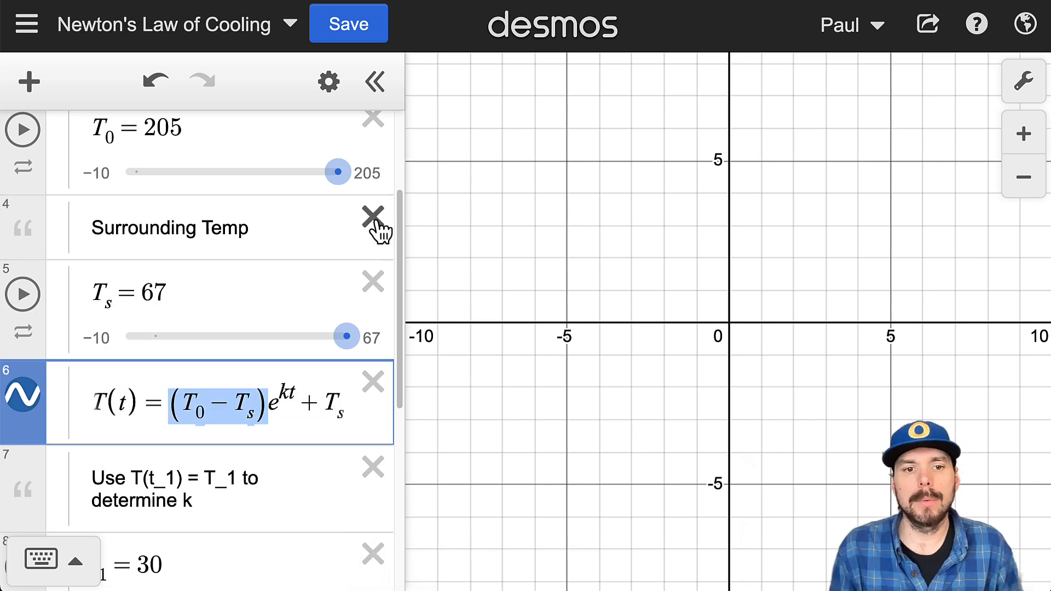
left_click_drag(262, 408, 216, 404)
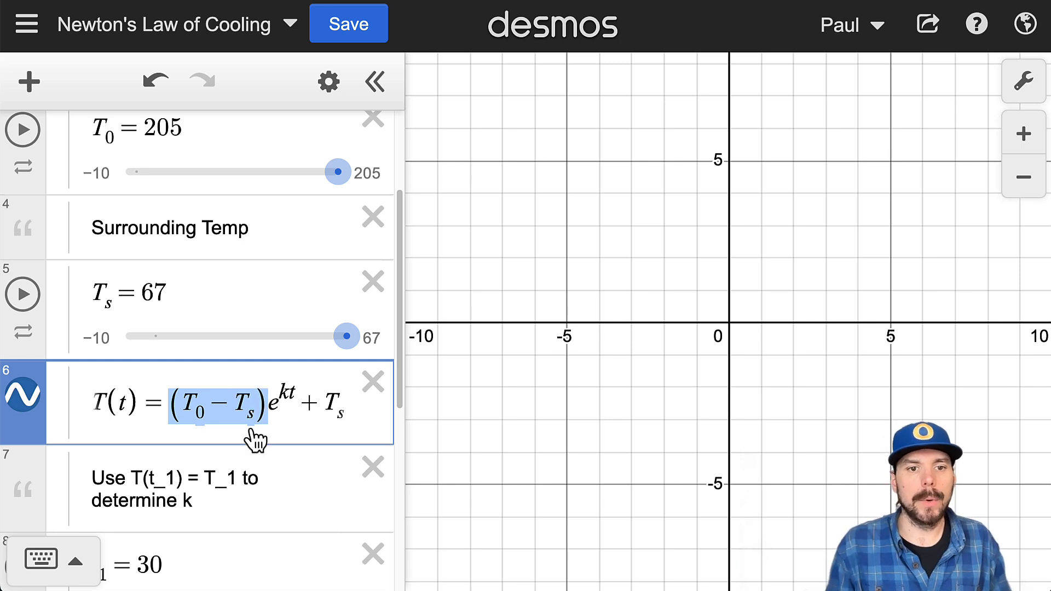
left_click(244, 408)
left_click_drag(243, 408, 176, 403)
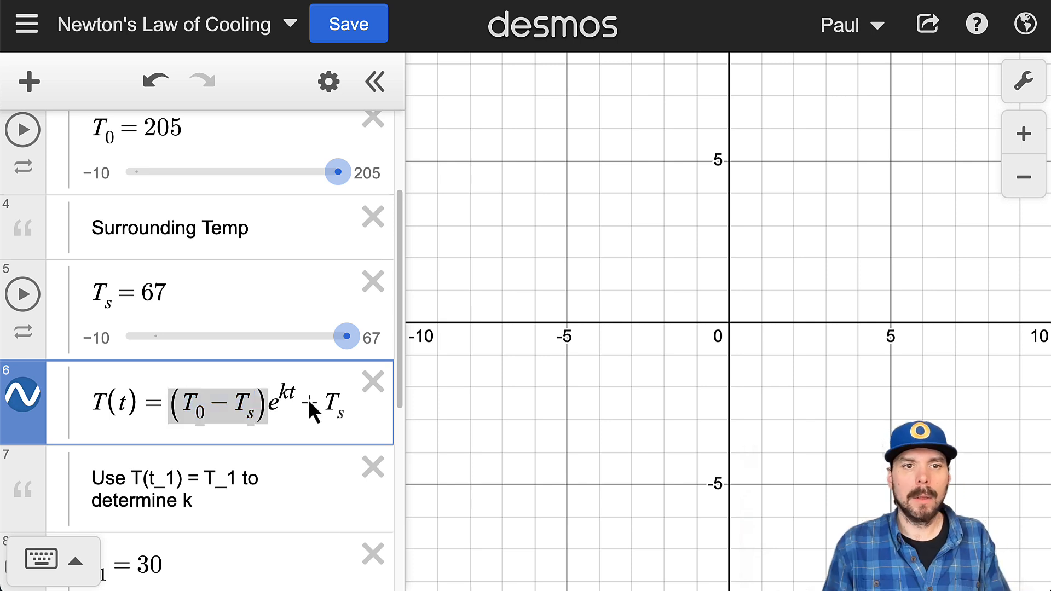
scroll(307, 399, "up", 1)
left_click(154, 144)
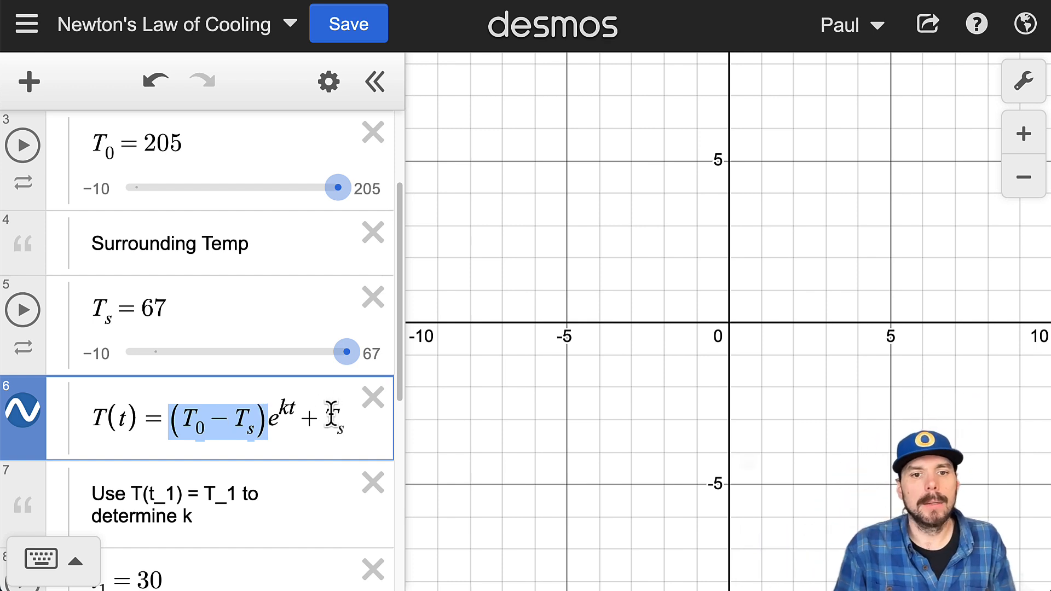
left_click_drag(324, 419, 354, 434)
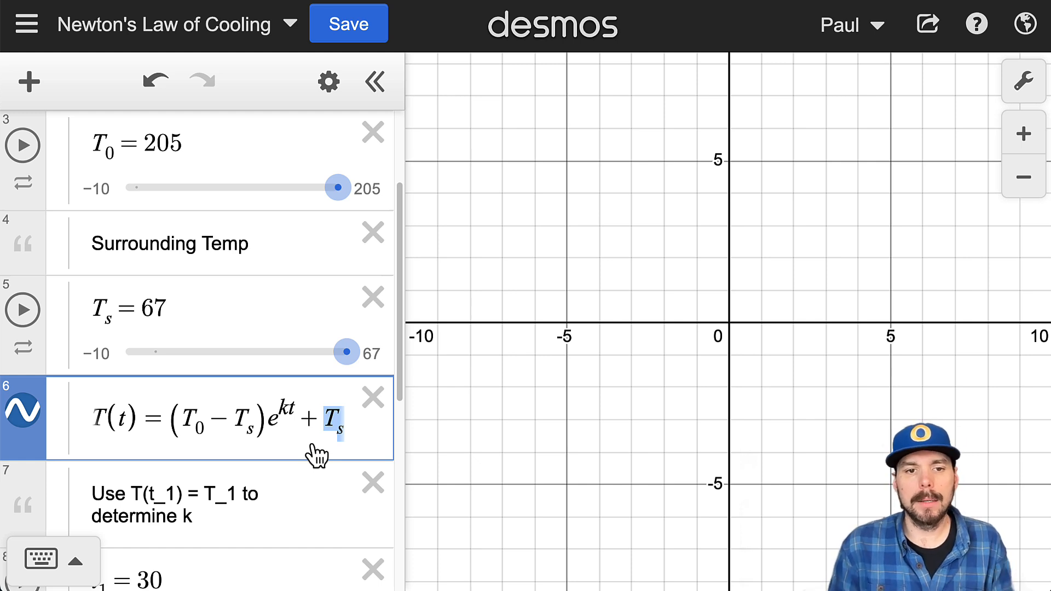
Step: Look over the t_1 and T_1 entries and the formula for k at the end of the folder
scroll(464, 418, "down", 2)
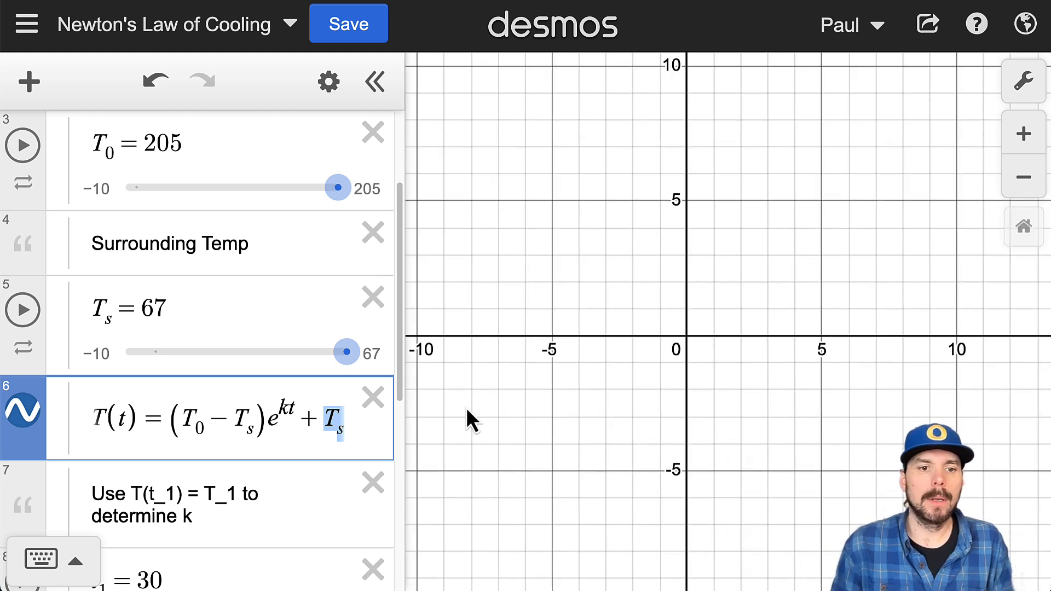
scroll(301, 453, "down", 8)
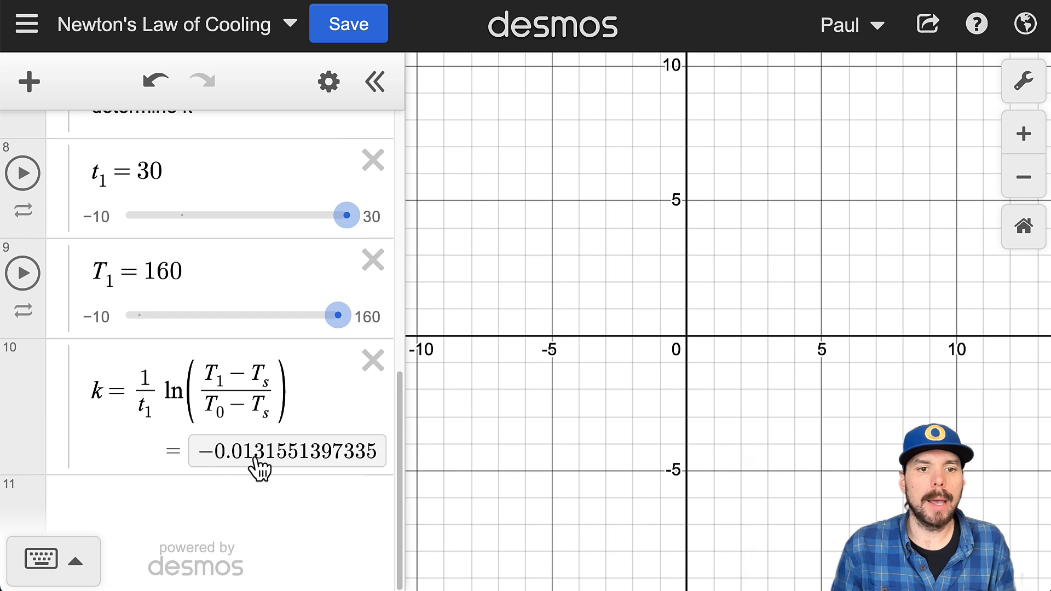
scroll(253, 479, "up", 8)
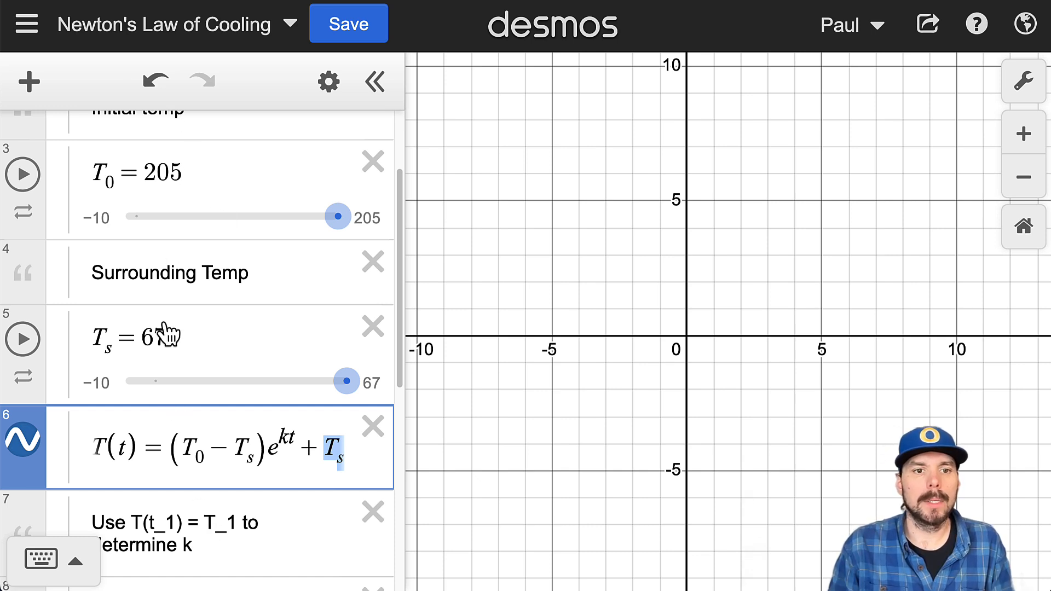
Step: Highlight the numbers assigned to T_s and T_0, and the T_0 − T_s and + T_s parts of T(t) that use them
left_click(146, 335)
double_click(148, 336)
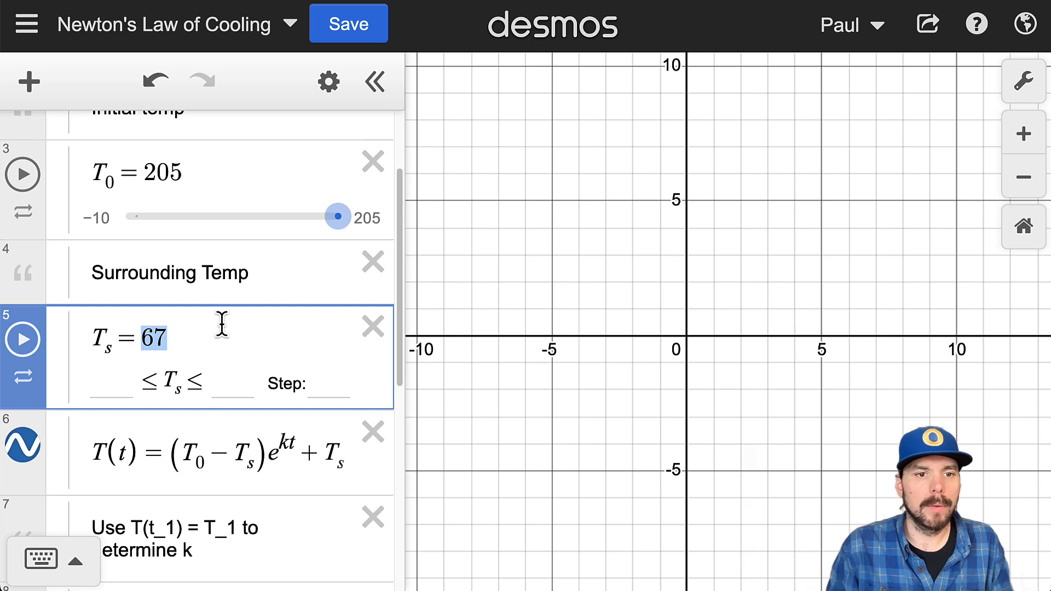
left_click(177, 164)
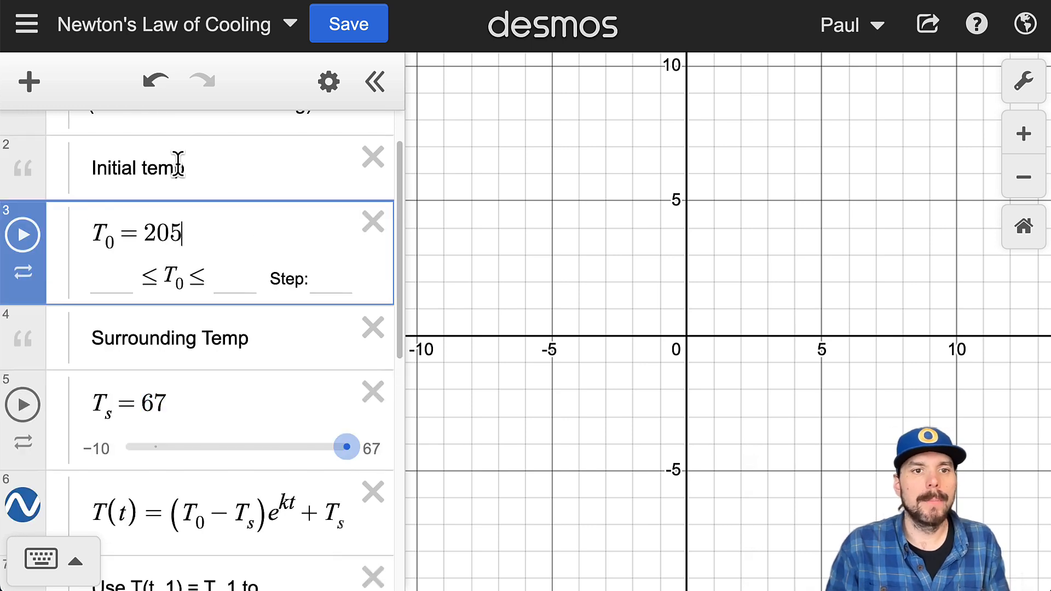
left_click_drag(176, 218, 144, 225)
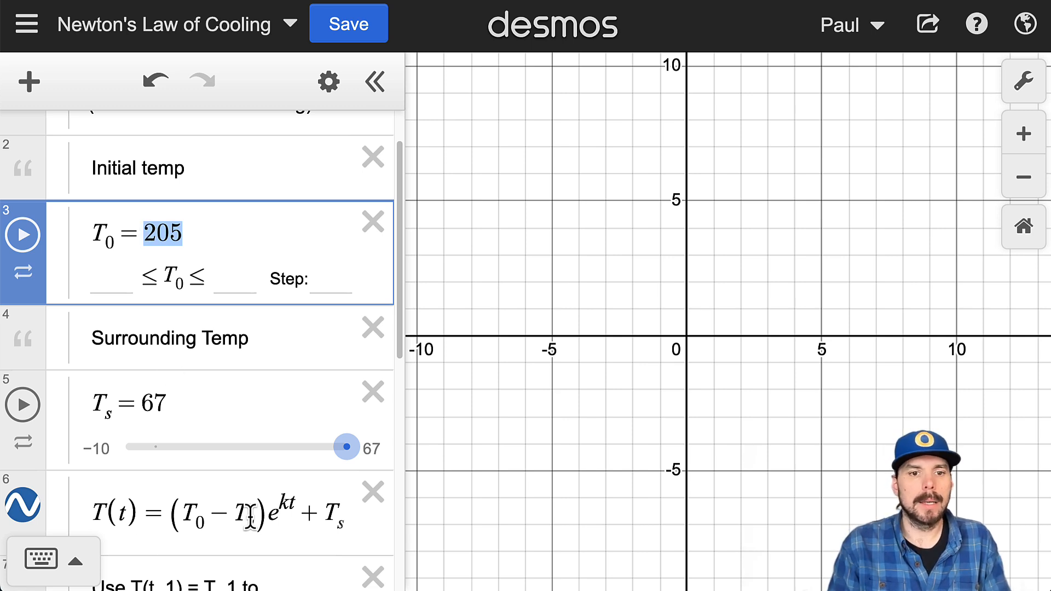
left_click_drag(251, 516, 187, 542)
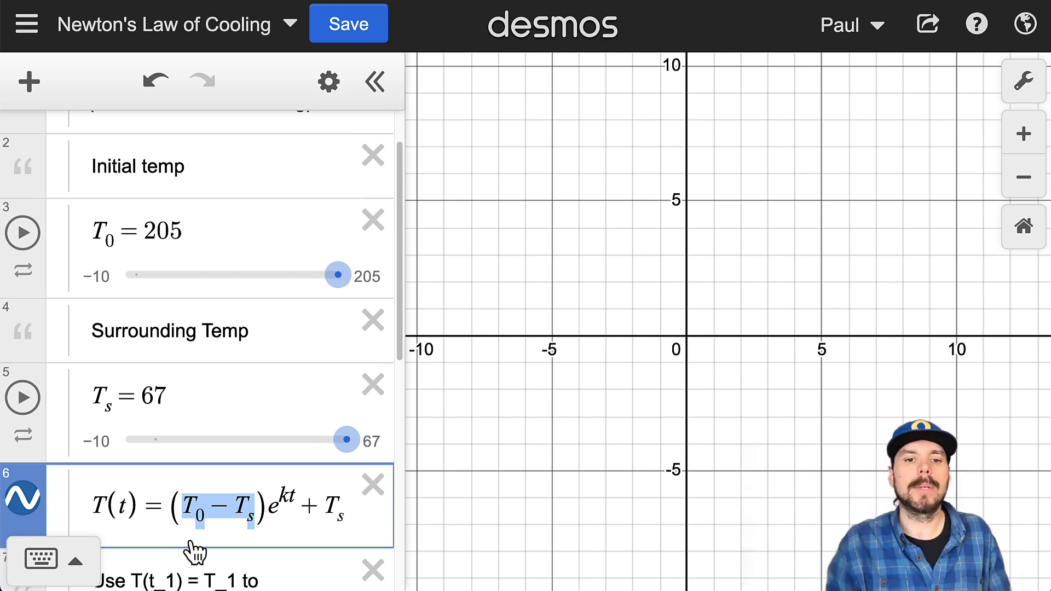
left_click_drag(295, 506, 350, 514)
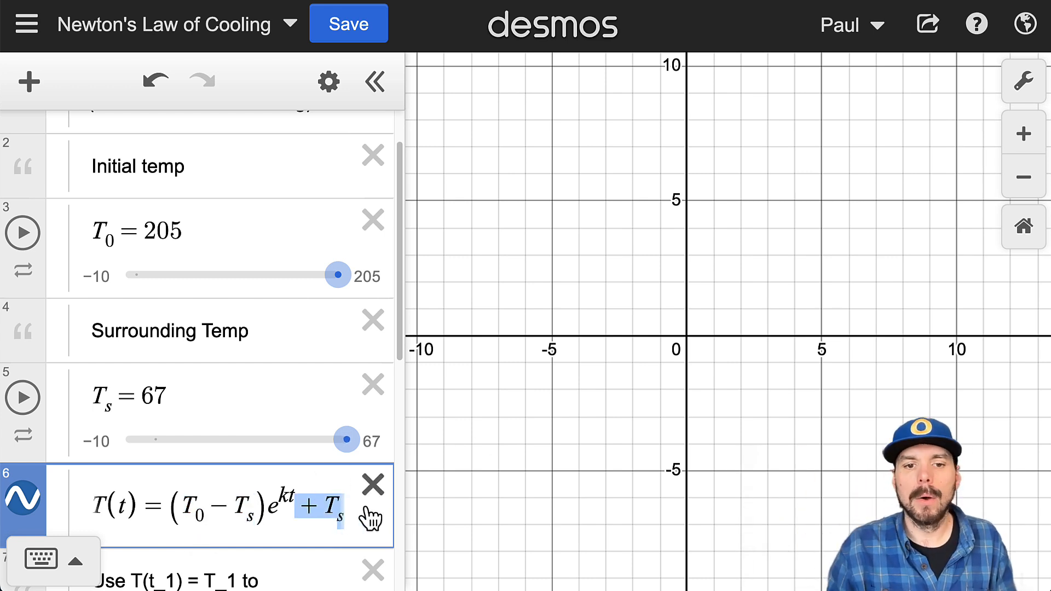
Step: Highlight k in the exponent of T(t) and the complete logarithmic formula that defines k from t_1 and T_1
scroll(317, 387, "down", 1)
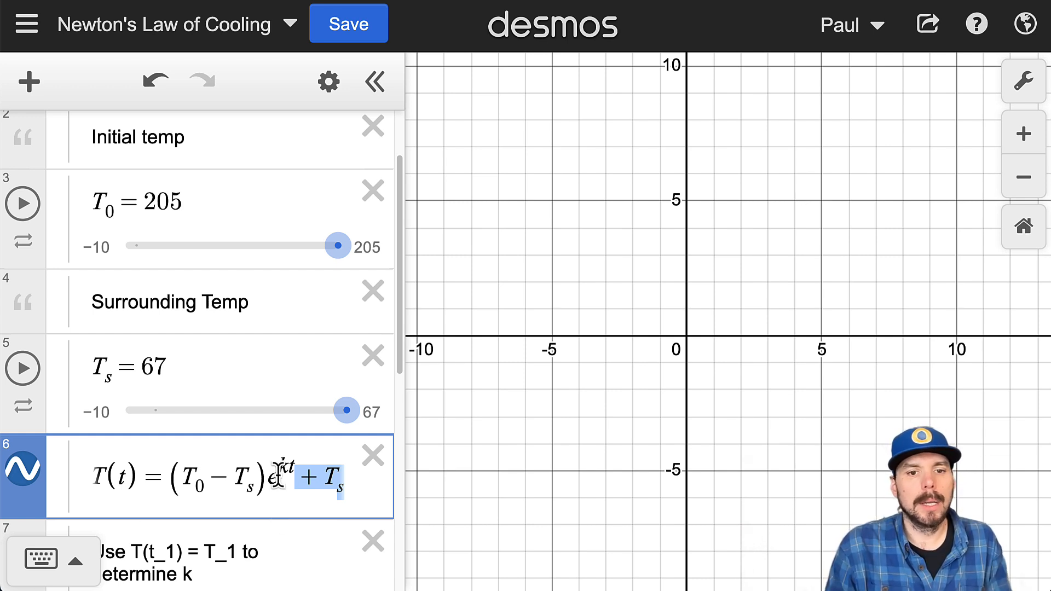
left_click_drag(282, 471, 283, 476)
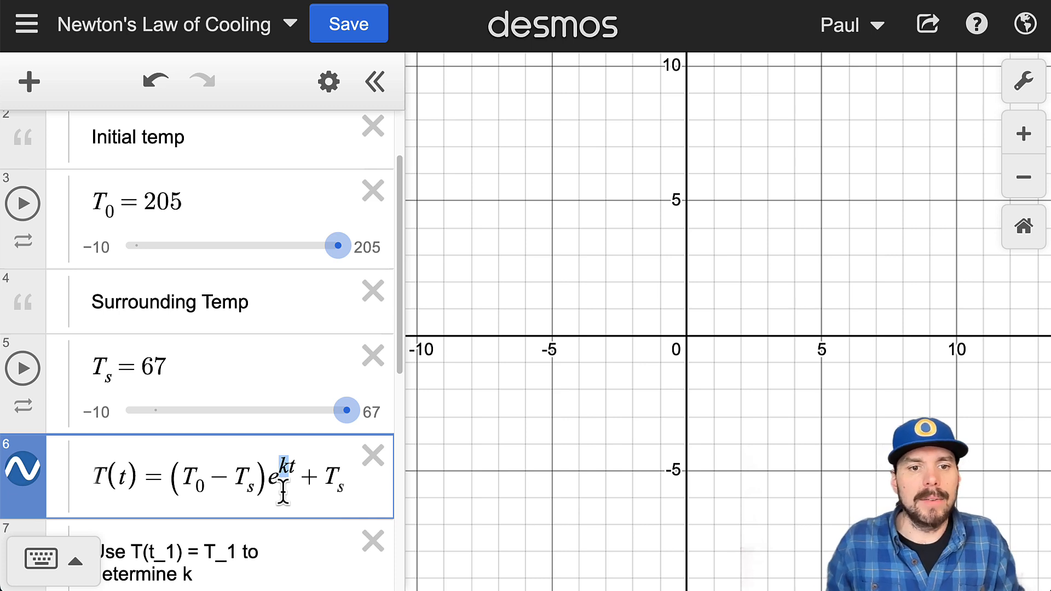
scroll(246, 470, "down", 7)
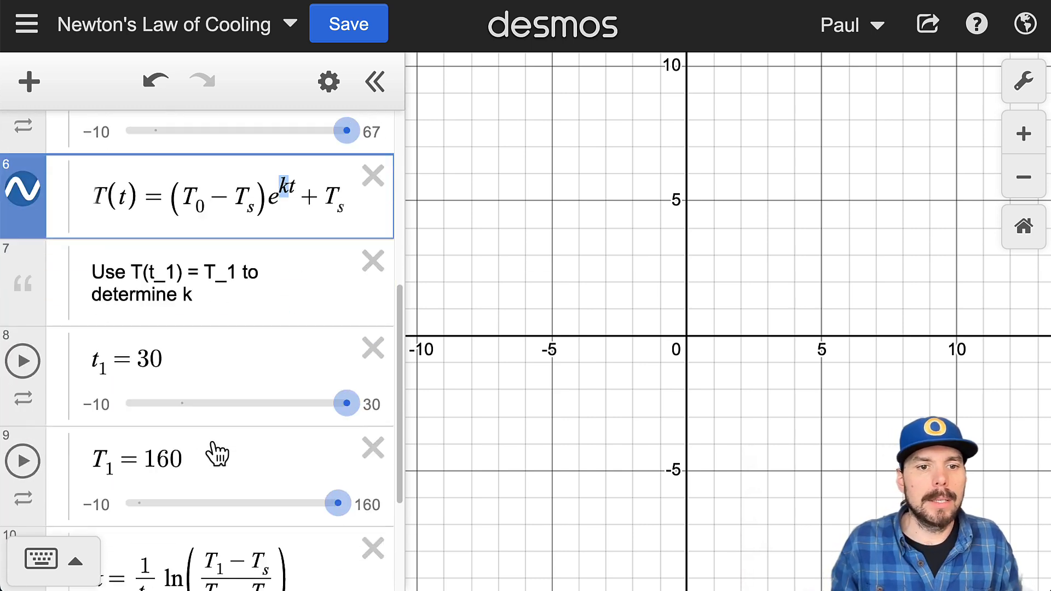
left_click_drag(286, 442, 36, 447)
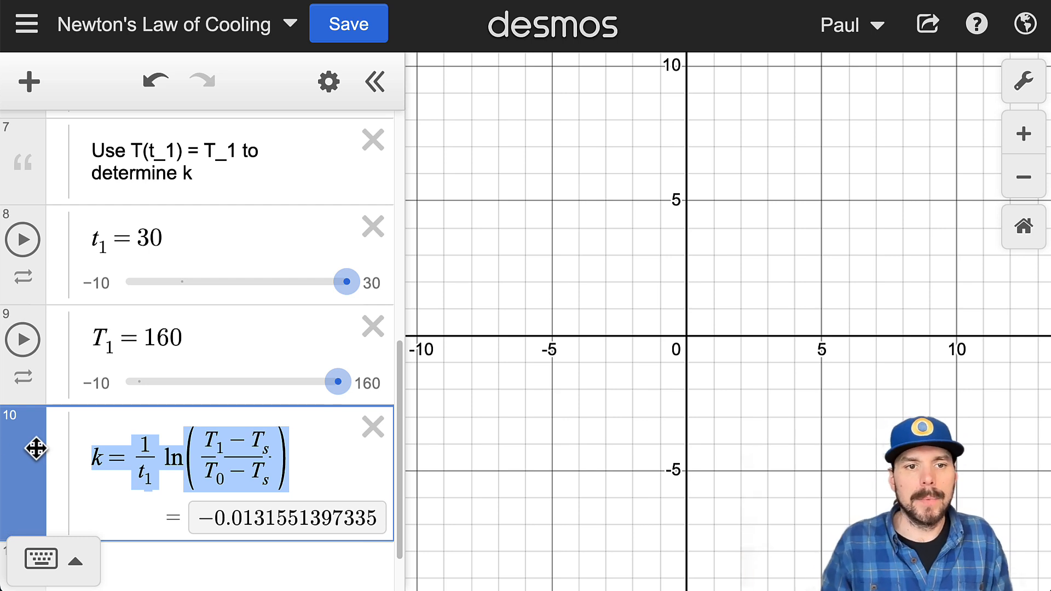
Step: Review the entries for T_s, t_1 and T_1, and highlight the complete T(t) formula
scroll(277, 356, "up", 1)
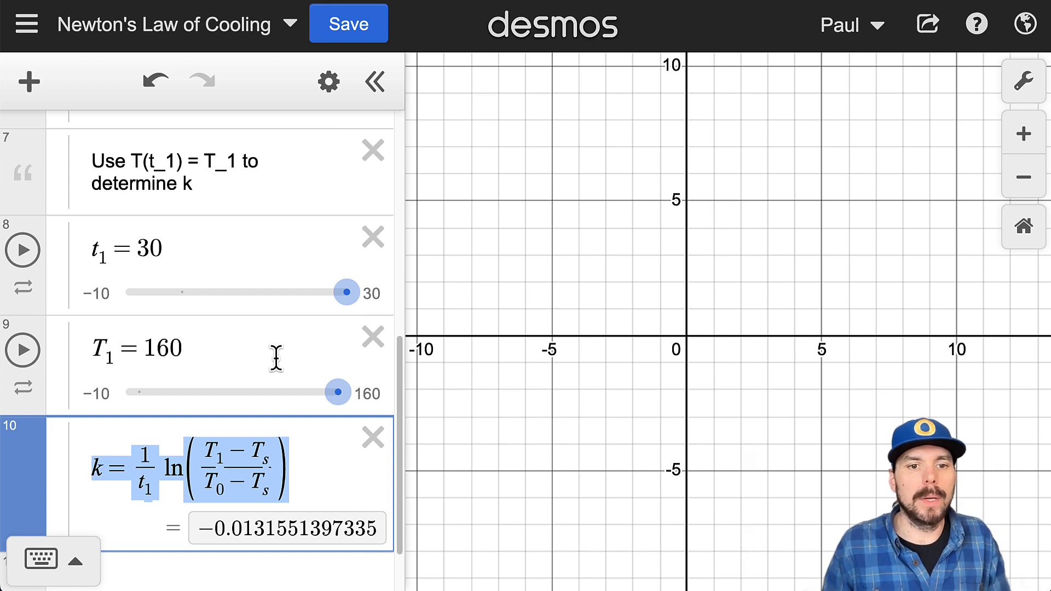
scroll(188, 344, "up", 5)
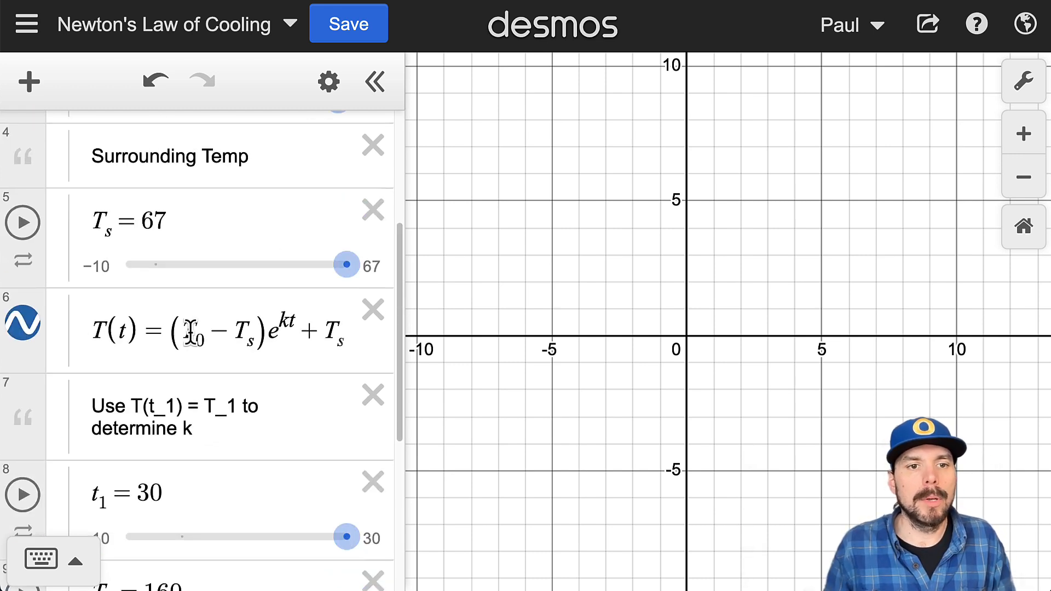
scroll(307, 334, "down", 1)
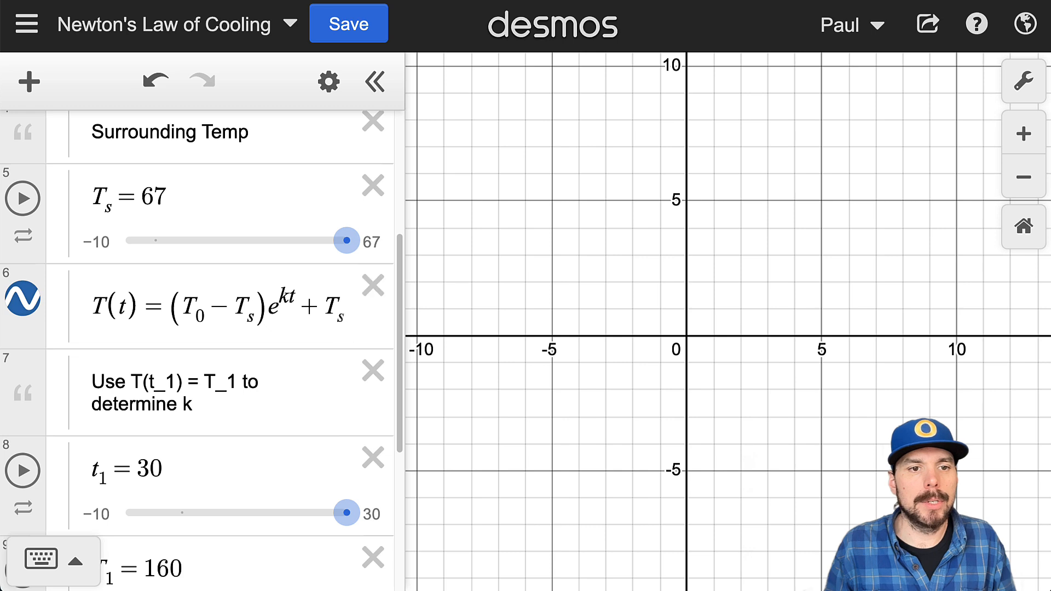
left_click_drag(87, 300, 353, 324)
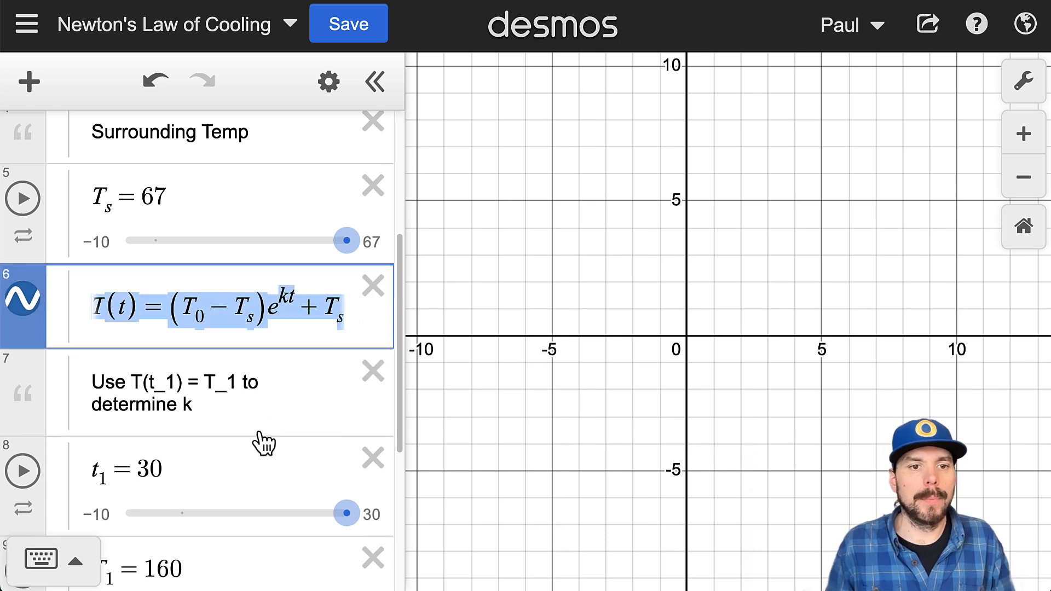
Step: Highlight t_1 in its own entry and T(t) on the left side of the cooling function, and review T_1 and k
scroll(254, 435, "down", 1)
scroll(250, 425, "down", 2)
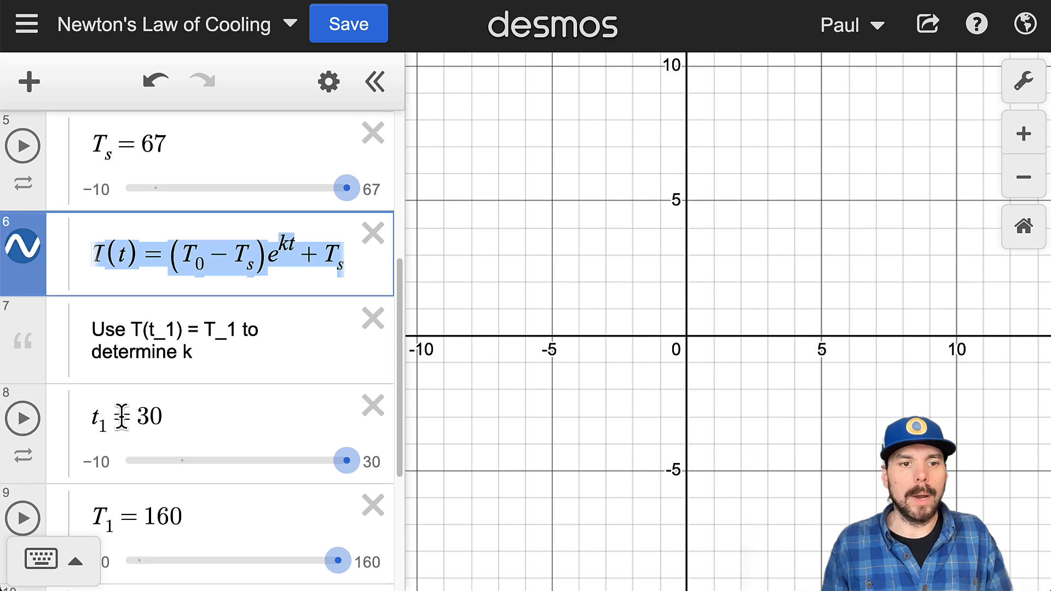
left_click_drag(109, 419, 89, 418)
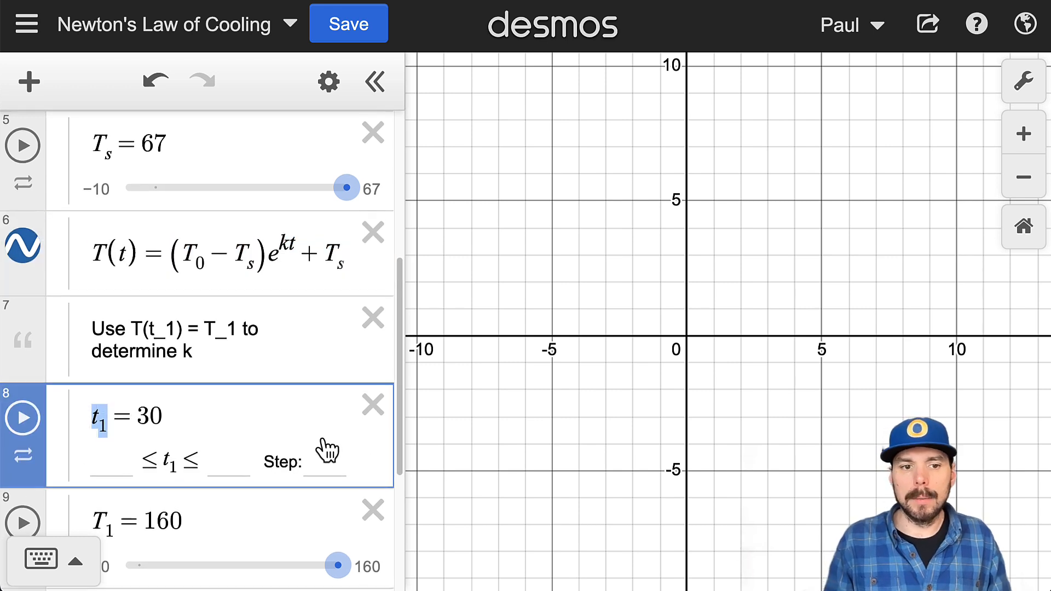
scroll(327, 446, "down", 1)
scroll(255, 452, "down", 3)
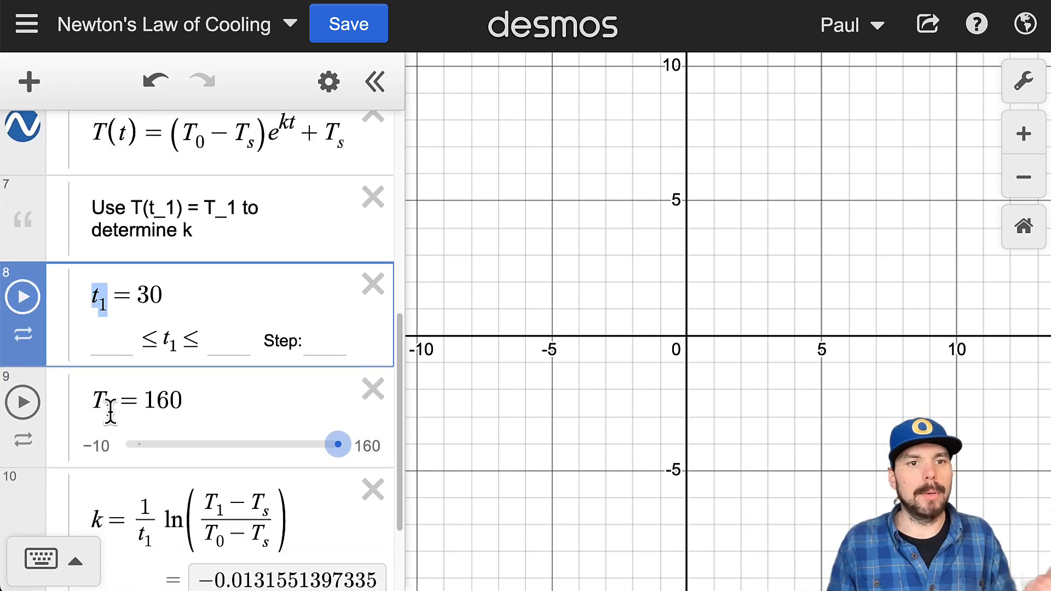
scroll(110, 412, "up", 1)
left_click_drag(140, 150, 85, 167)
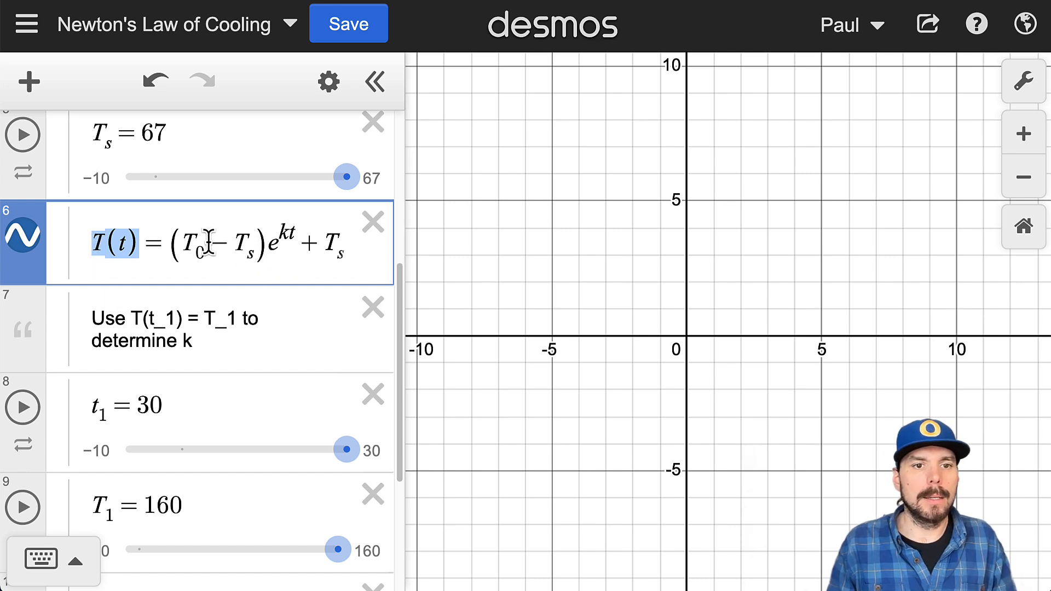
left_click(288, 233)
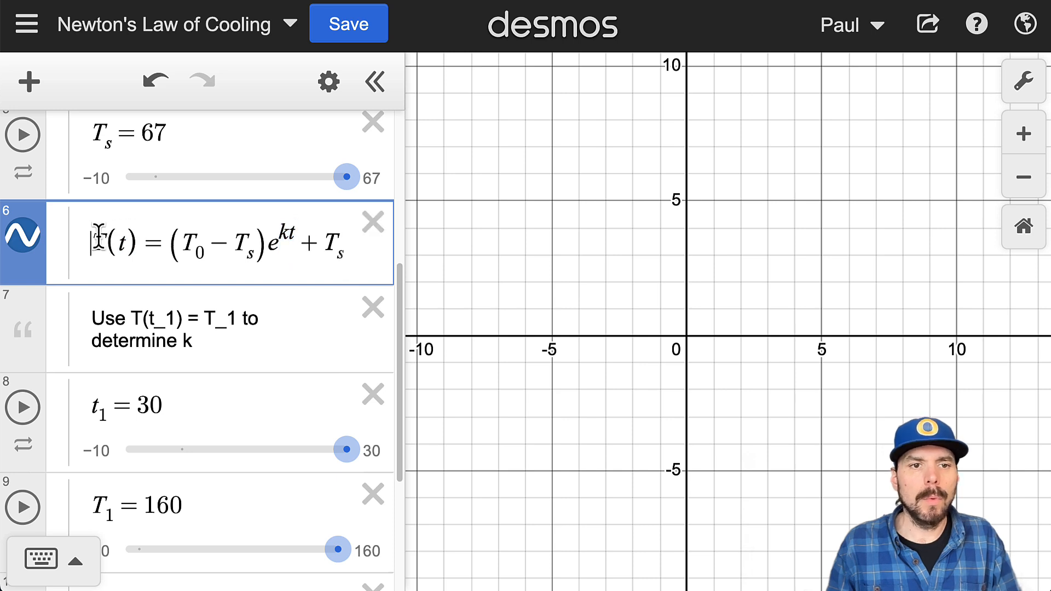
Step: Duplicate the complete T(t) formula into a new expression directly below it
left_click_drag(93, 235, 352, 258)
key("ctrl+c")
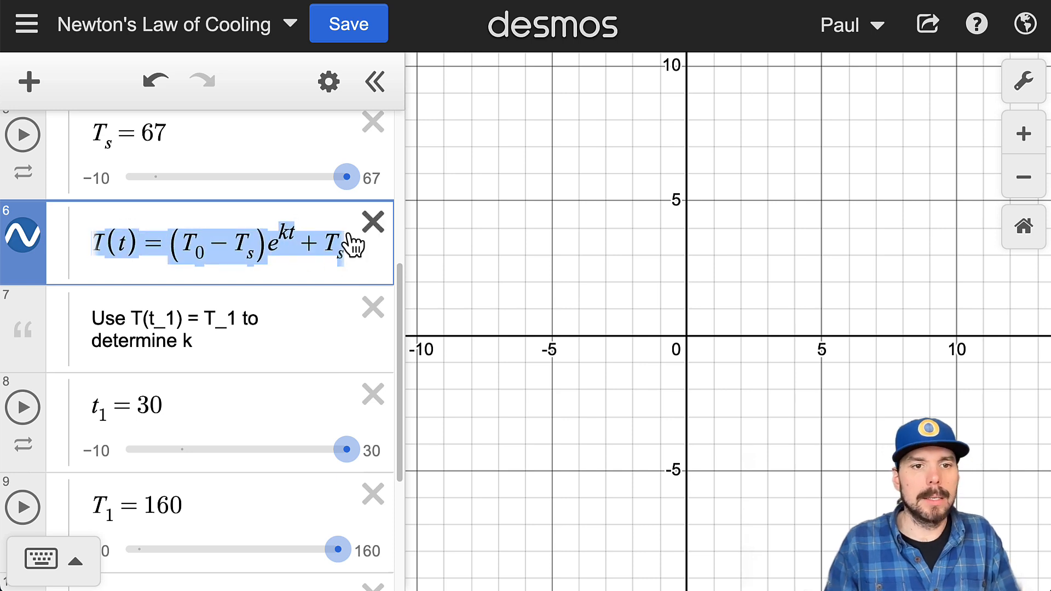
key("Return")
key("ctrl+v")
Step: In the copied equation, replace T(t) with T_1 and the exponent kt with kt_1
left_click_drag(141, 327, 104, 328)
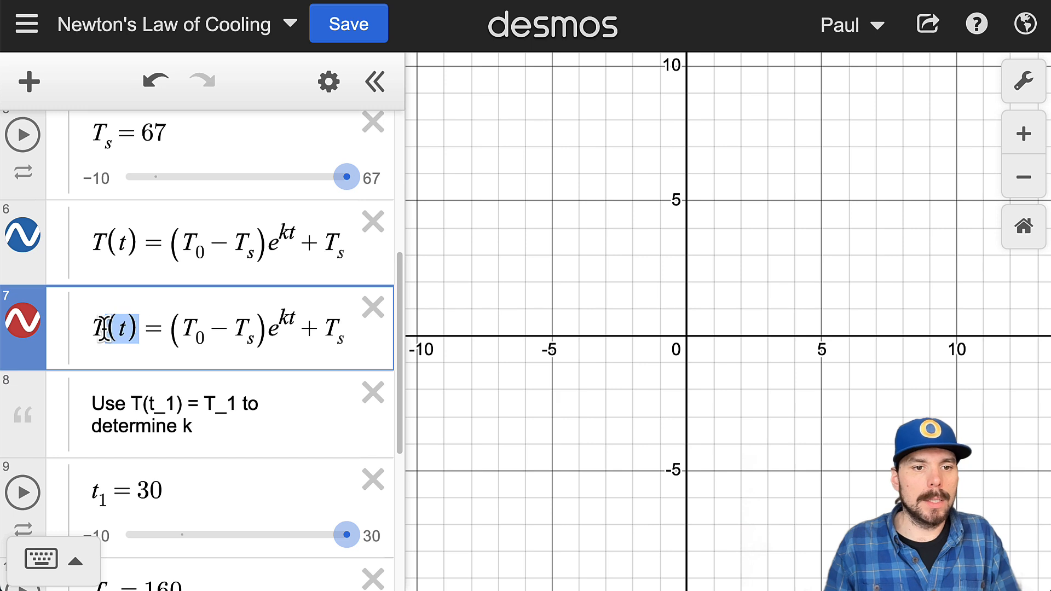
type("_{")
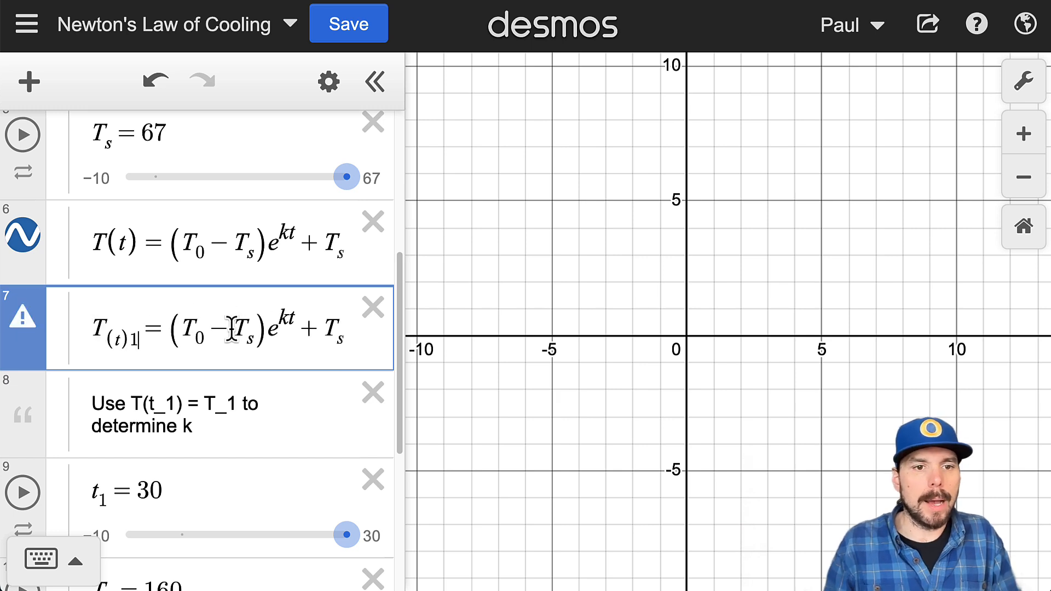
key("BackSpace")
key("BackSpace")
key("BackSpace")
type("1")
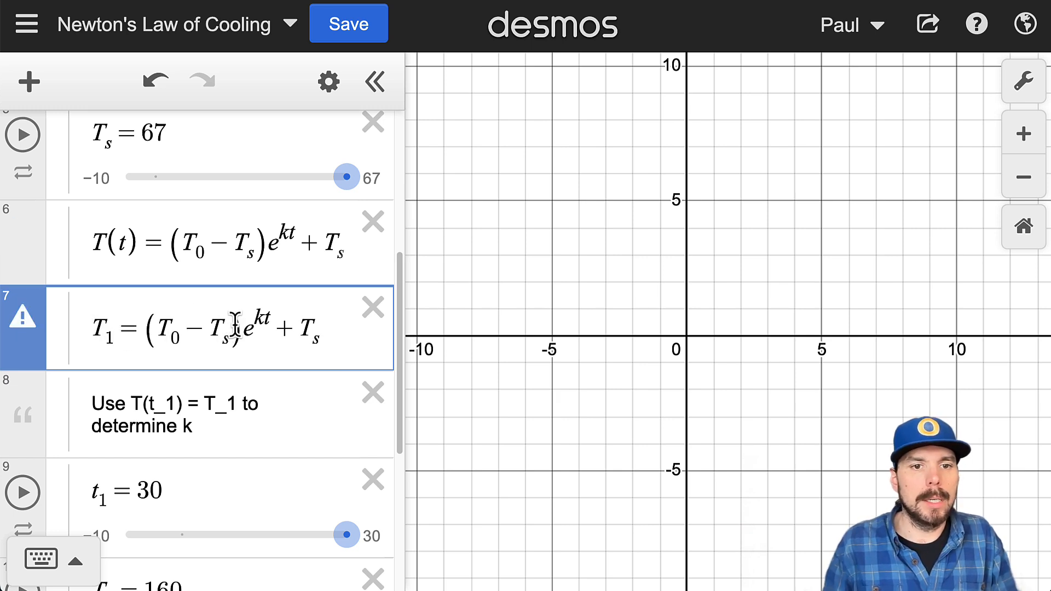
left_click(278, 319)
type("_1")
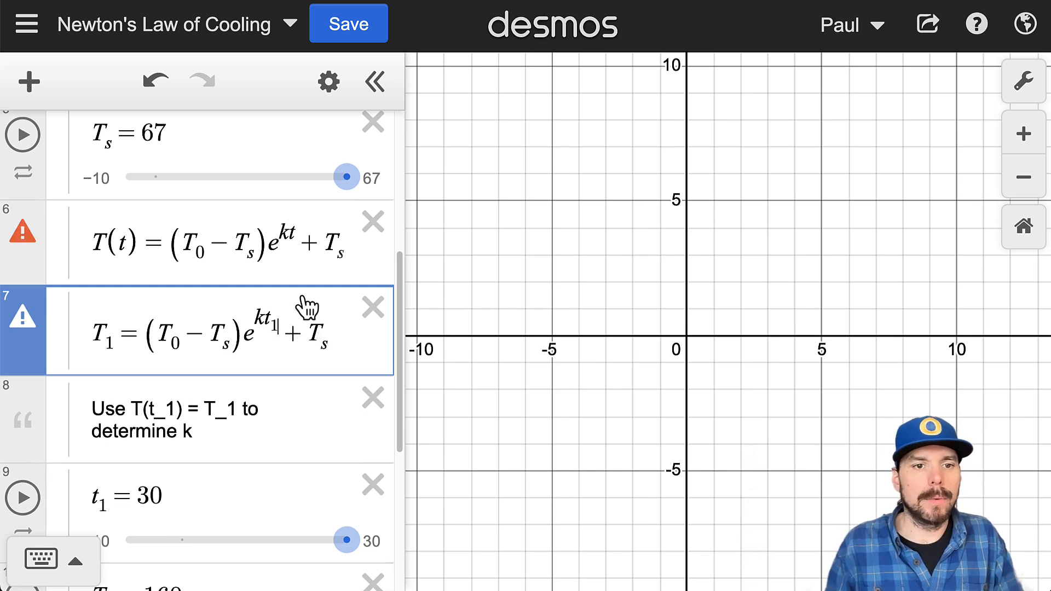
Step: Subtract T_s from both sides of the copied equation so it reads T_1 − T_s = (T_0 − T_s)e^(kt_1)
left_click_drag(274, 335, 325, 334)
left_click(253, 318)
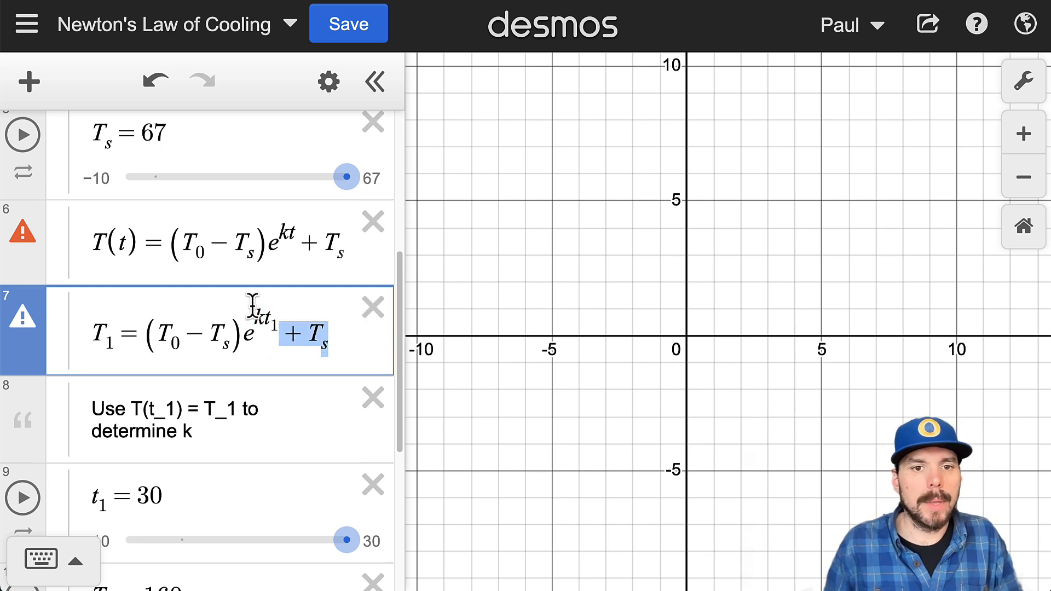
key("BackSpace")
left_click(122, 332)
type("T_s")
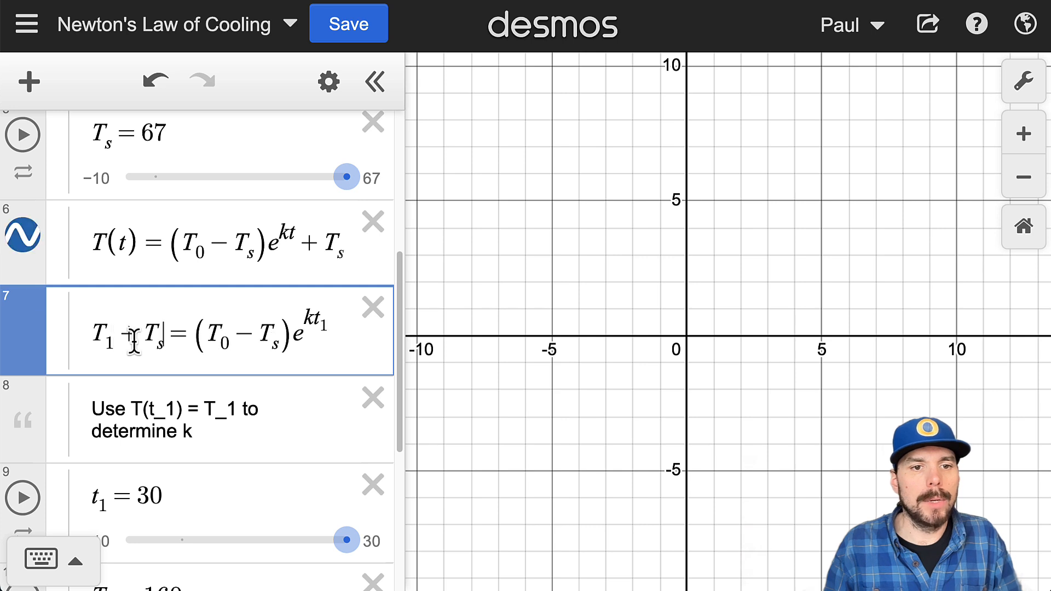
left_click(117, 331)
type("-")
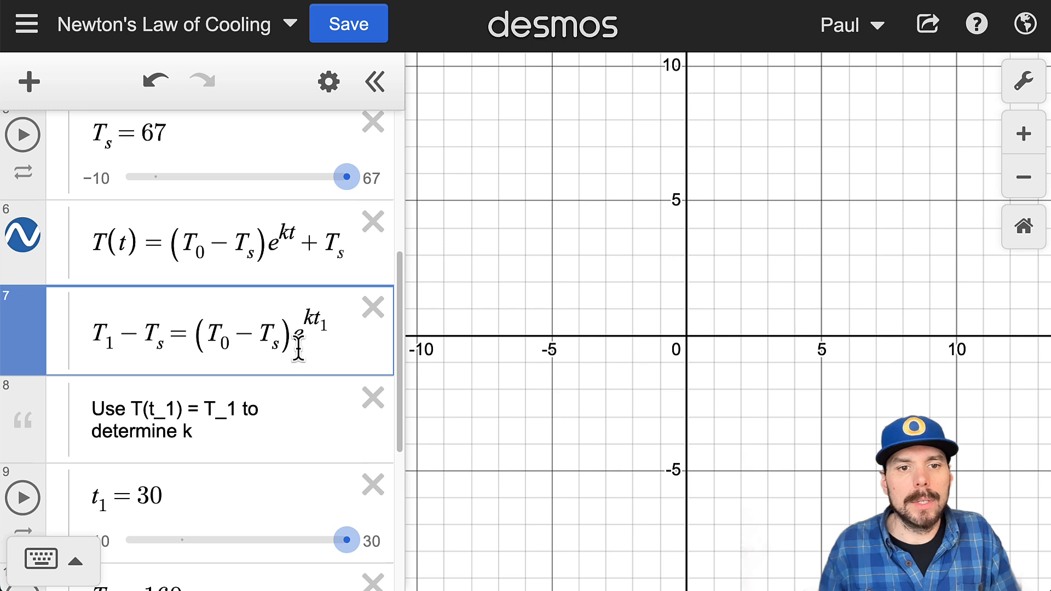
Step: Divide both sides by T_0 − T_s, making the left side (T_1 − T_s)/(T_0 − T_s) without parentheses in the denominator
left_click_drag(295, 335, 253, 336)
key("ctrl+c")
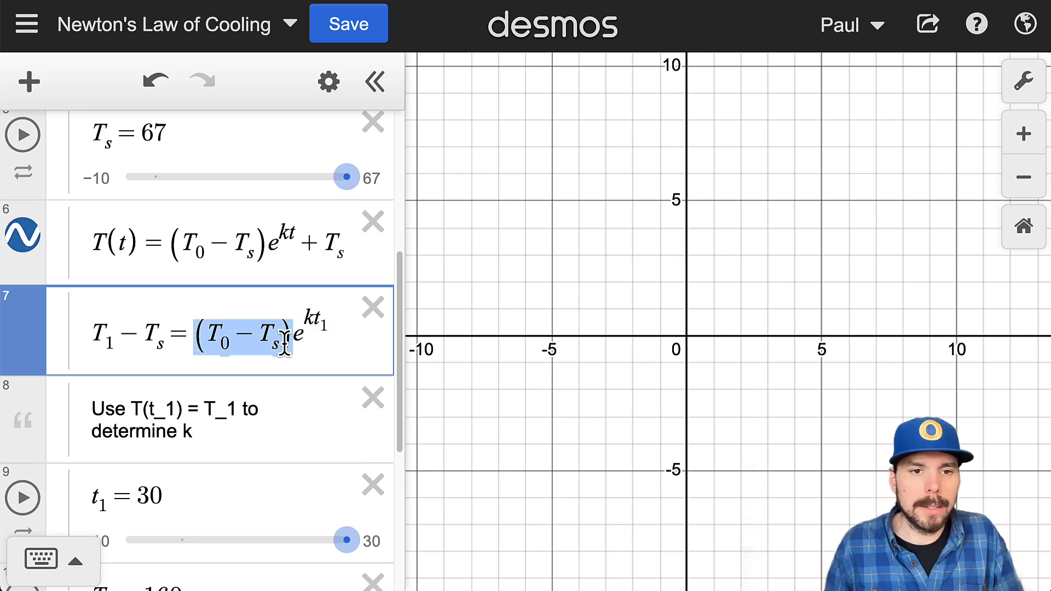
key("BackSpace")
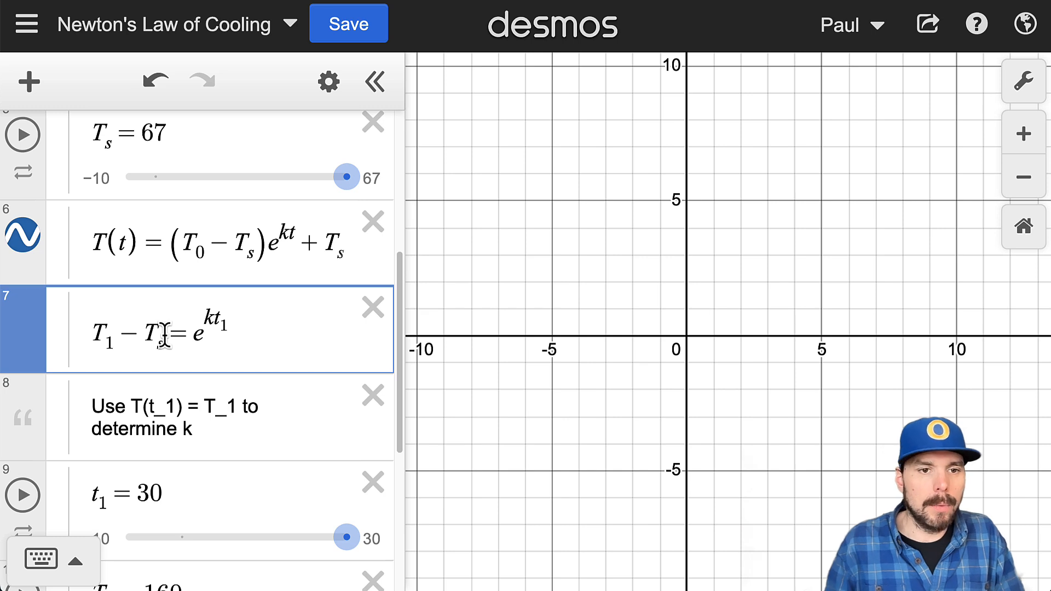
left_click_drag(166, 336, 69, 351)
key("slash")
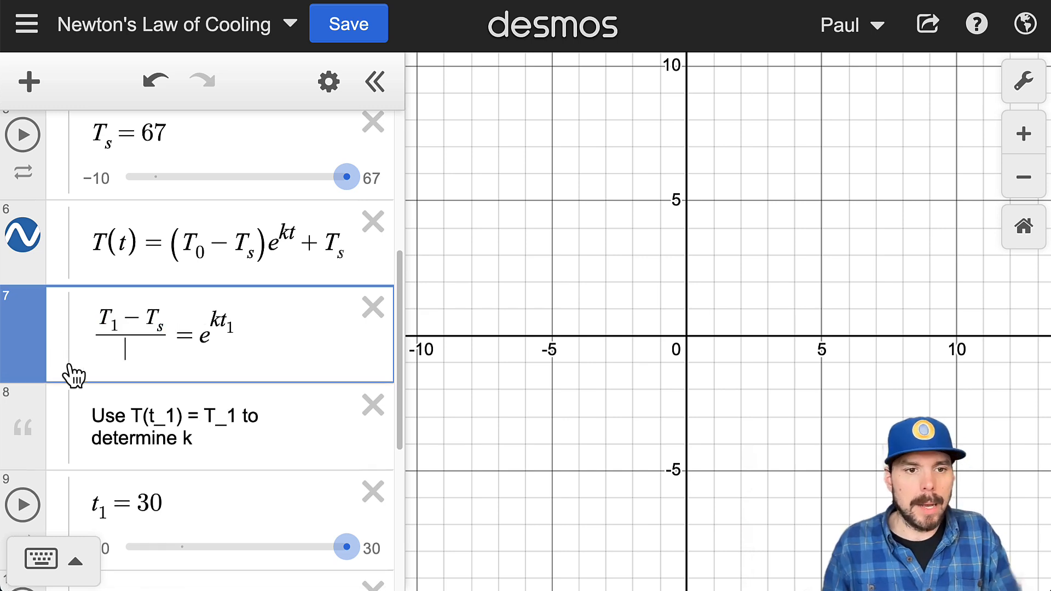
key("ctrl+v")
left_click(108, 353)
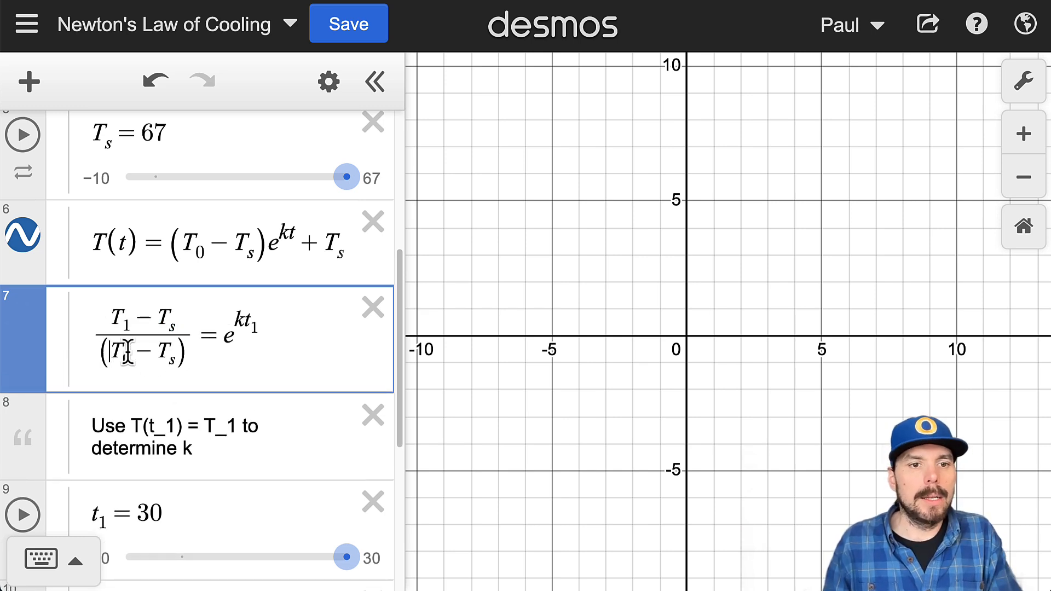
key("BackSpace")
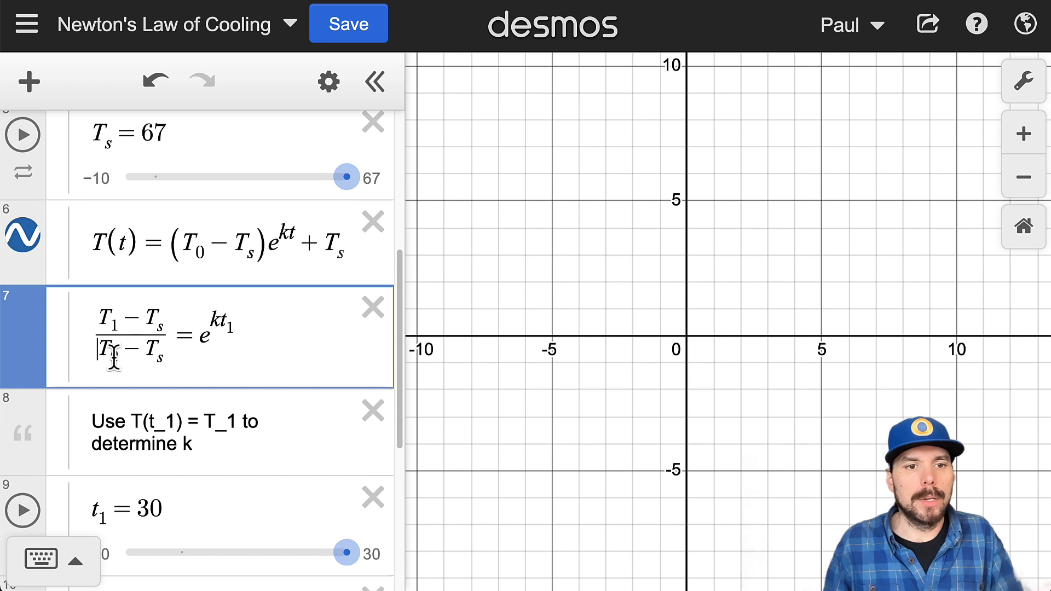
Step: Compare the fraction with the one in the k formula, and highlight the exponent kt_1 and the base e
key("shift+Left")
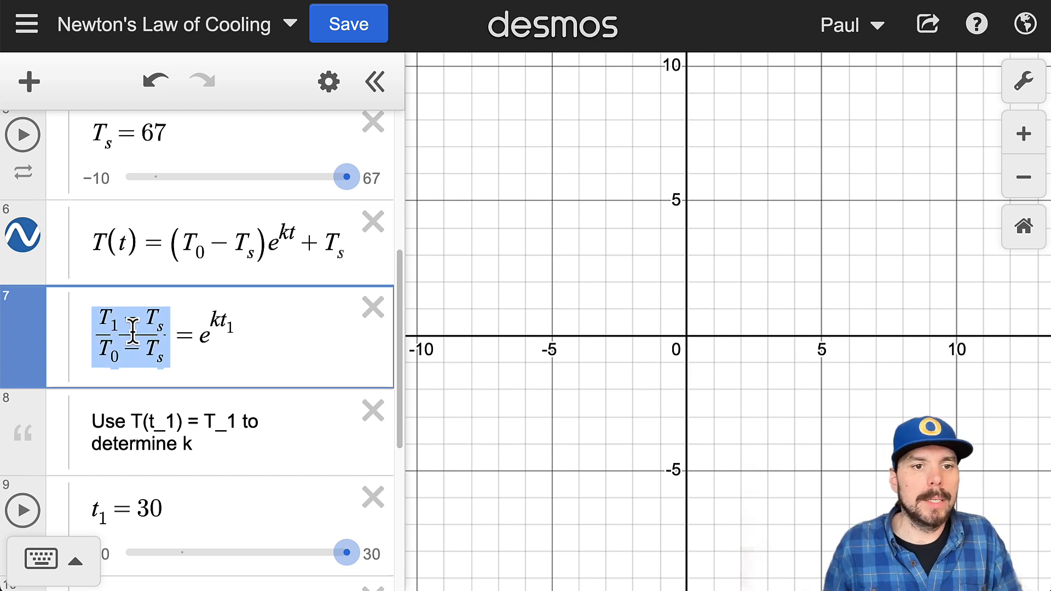
scroll(207, 392, "down", 5)
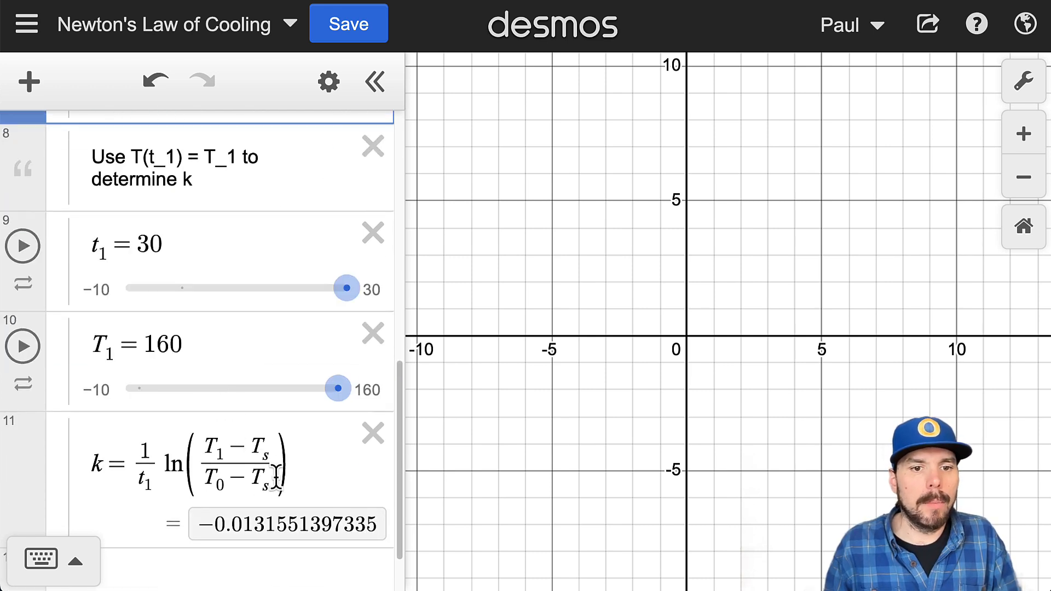
scroll(263, 477, "up", 3)
scroll(281, 452, "up", 2)
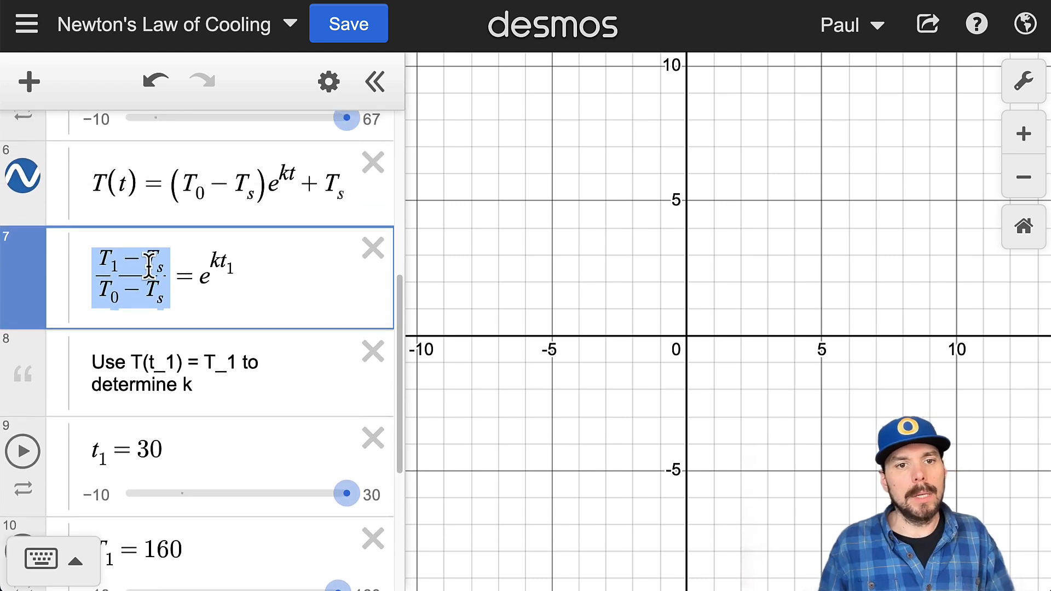
left_click_drag(209, 257, 243, 264)
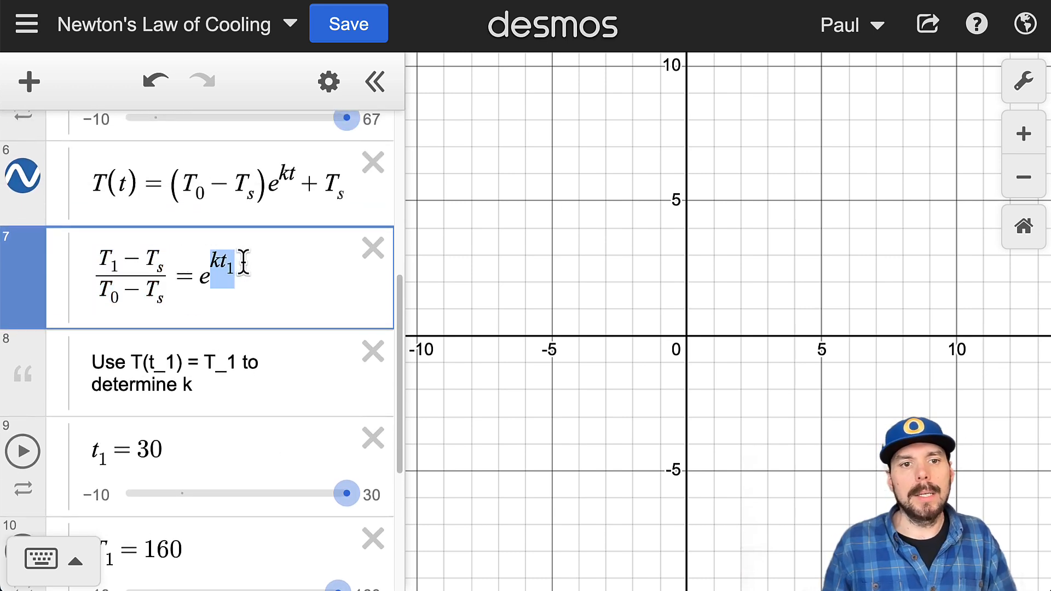
left_click(243, 263)
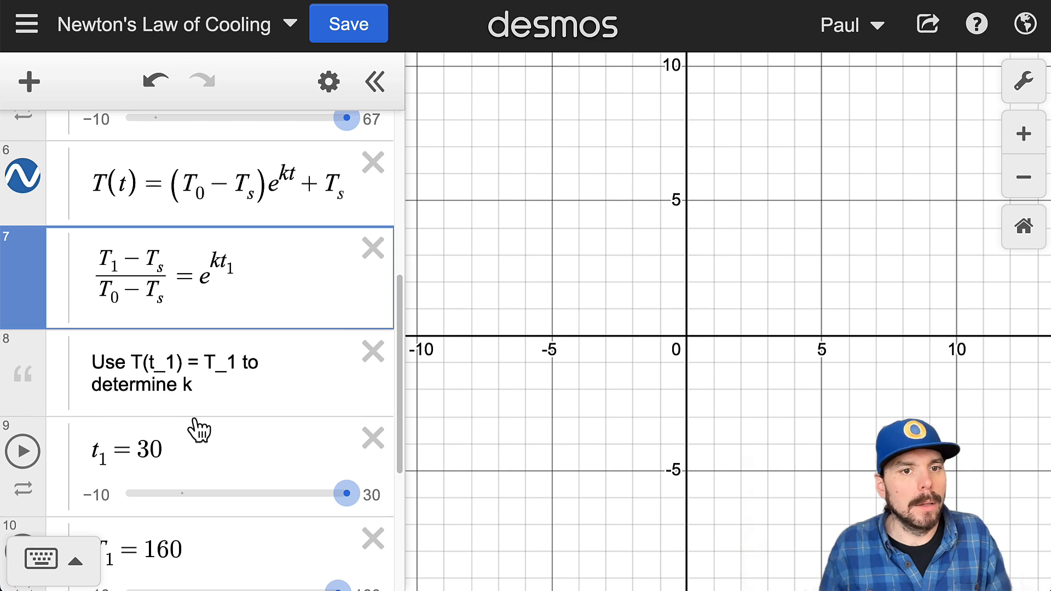
left_click(219, 251)
left_click_drag(208, 280, 202, 283)
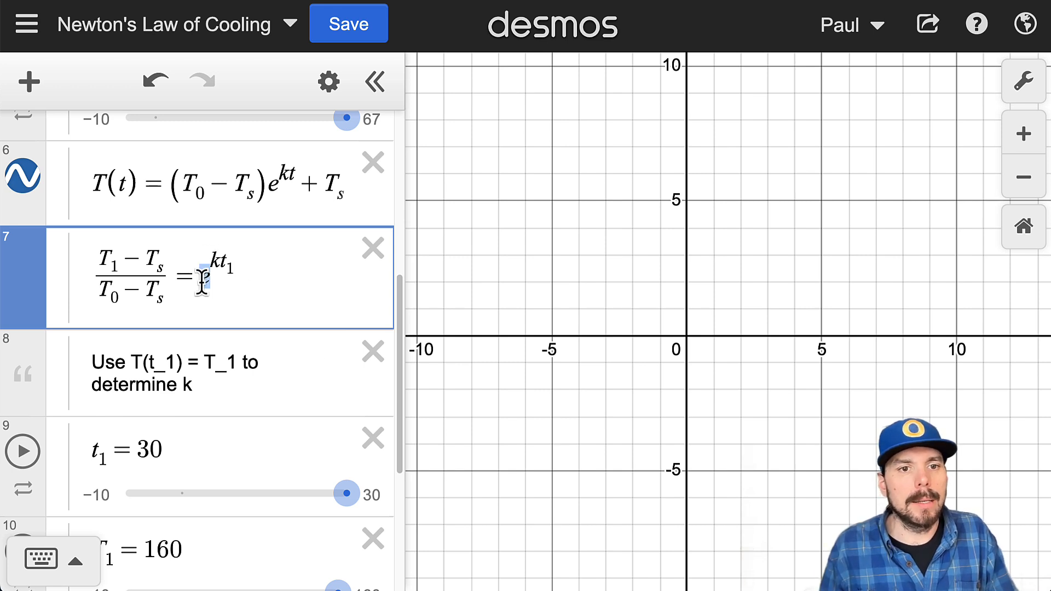
Step: Apply the natural logarithm to both sides, giving ln((T_1 − T_s)/(T_0 − T_s)) = ln(e^(kt_1))
left_click(91, 285)
type("l")
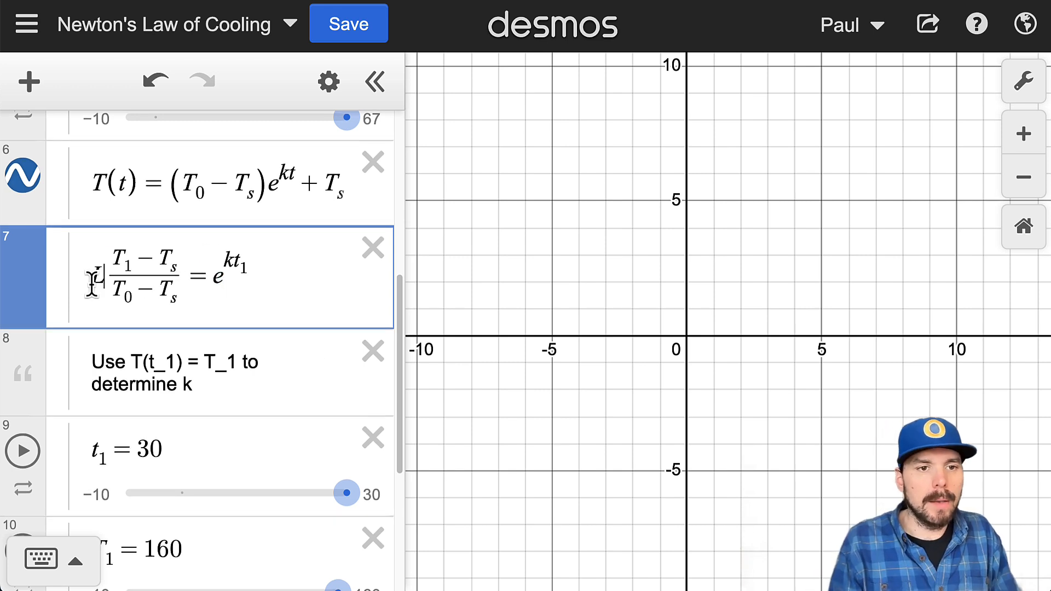
type("n(")
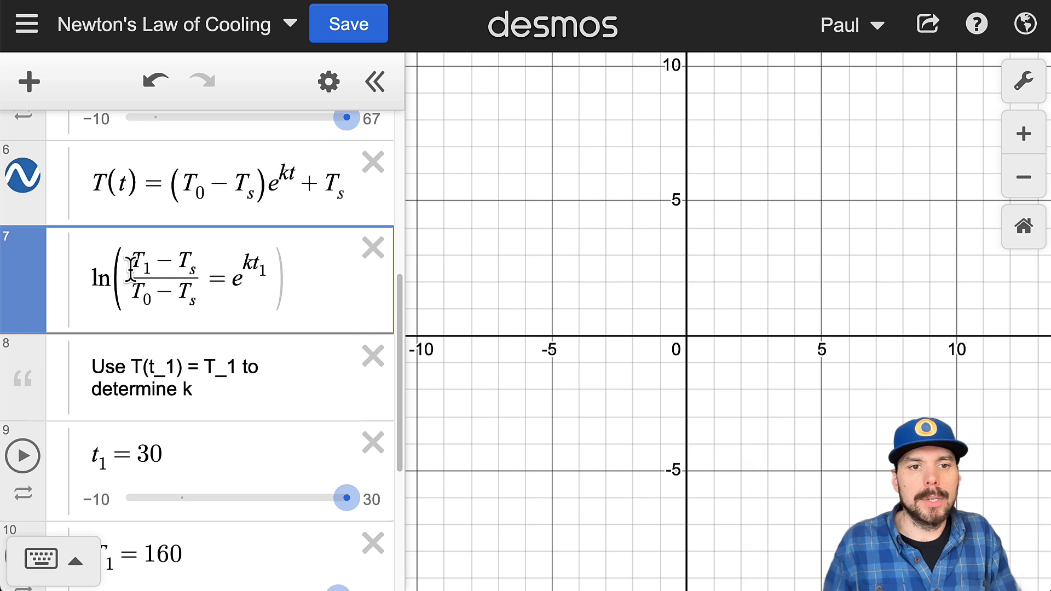
left_click(206, 282)
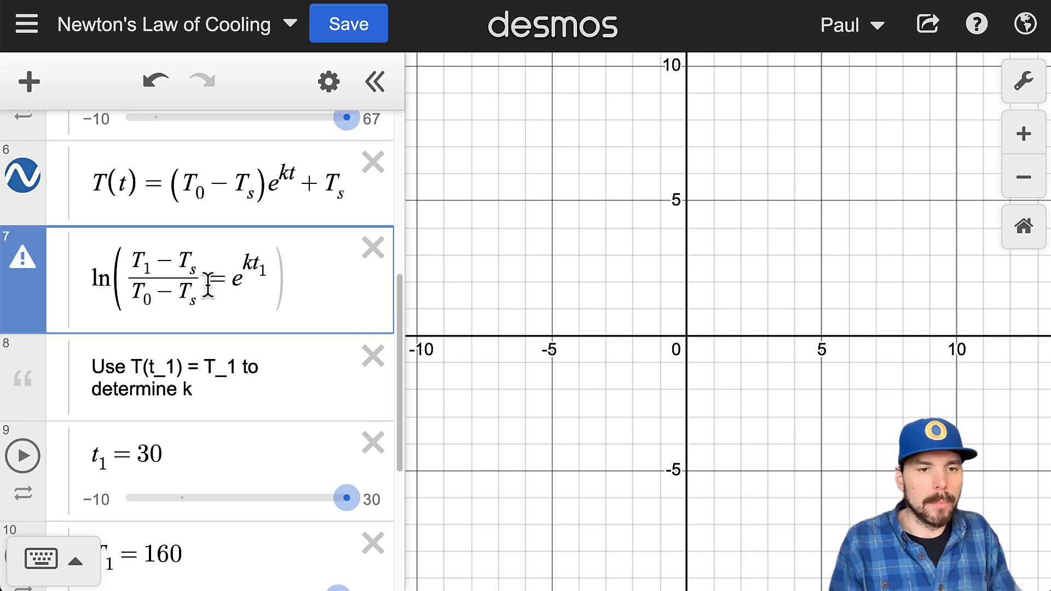
type(")")
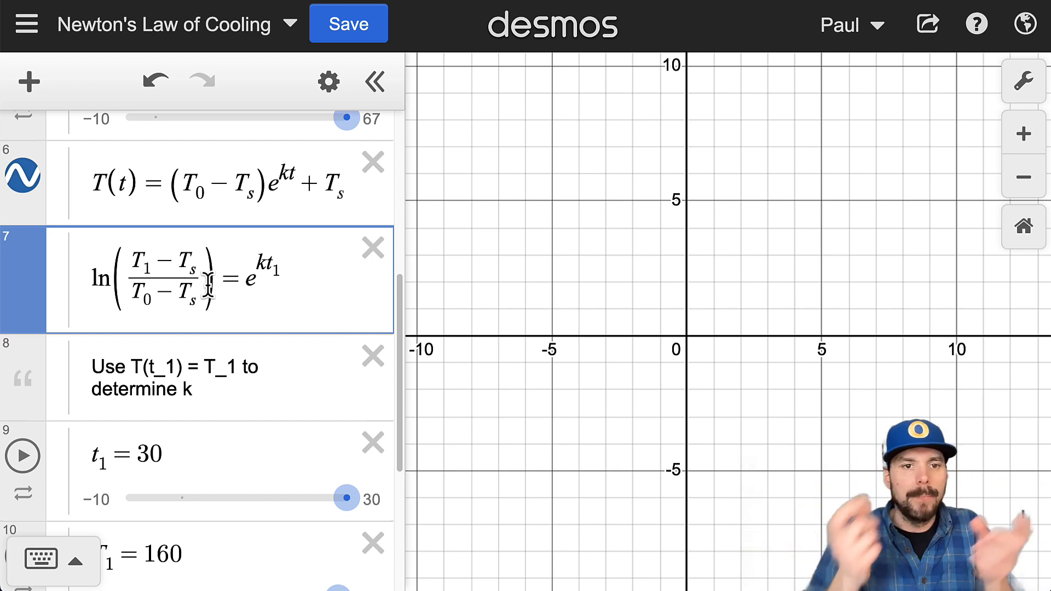
left_click(238, 279)
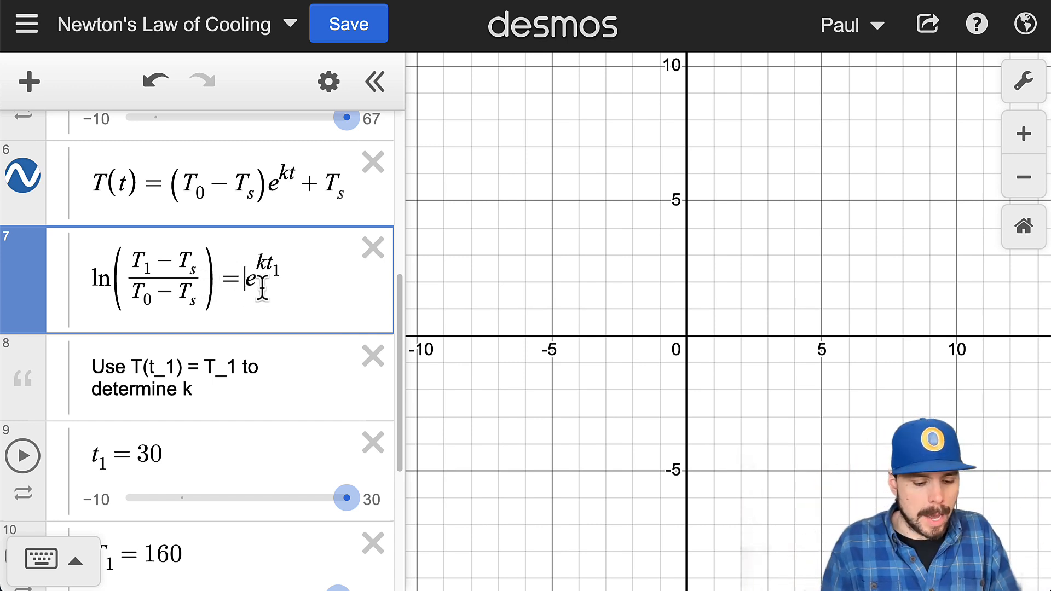
type("ln(")
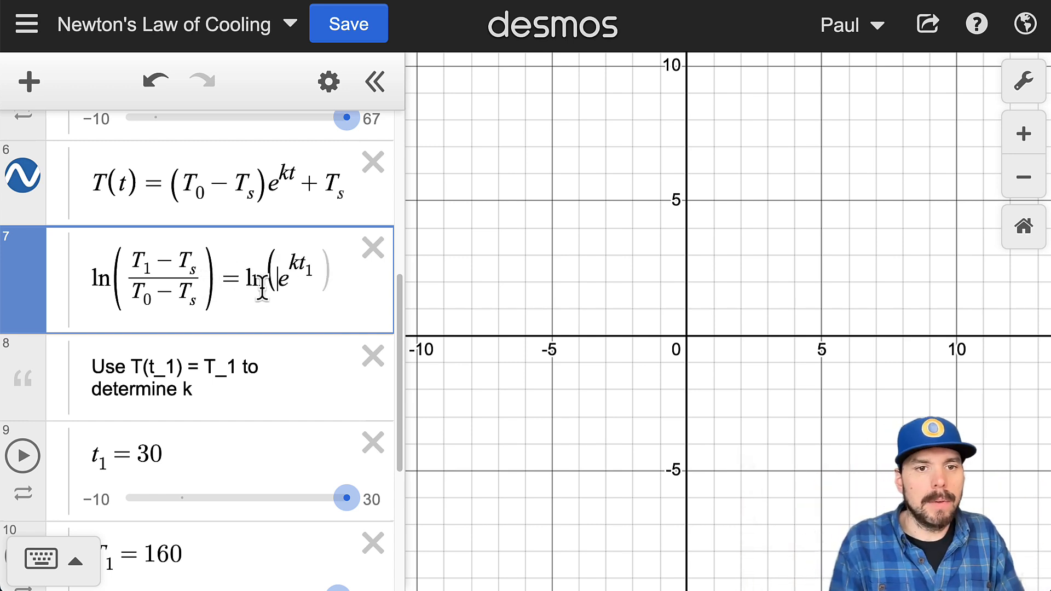
left_click(327, 269)
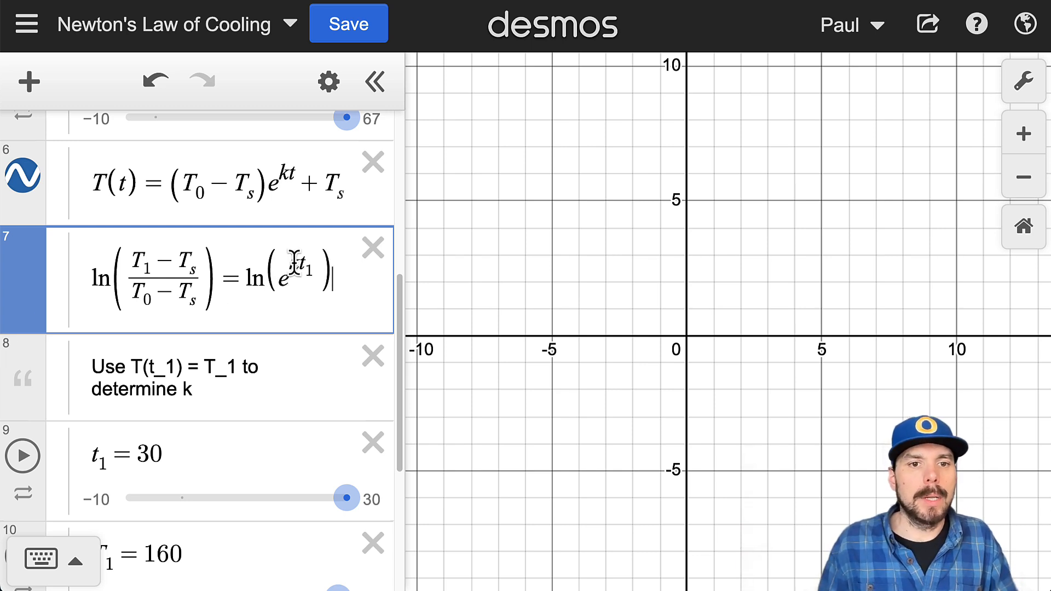
Step: Move the exponent kt_1 out of the right-hand logarithm and place it in front of ln(e)
left_click_drag(290, 258, 313, 266)
key("ctrl+c")
left_click(314, 265)
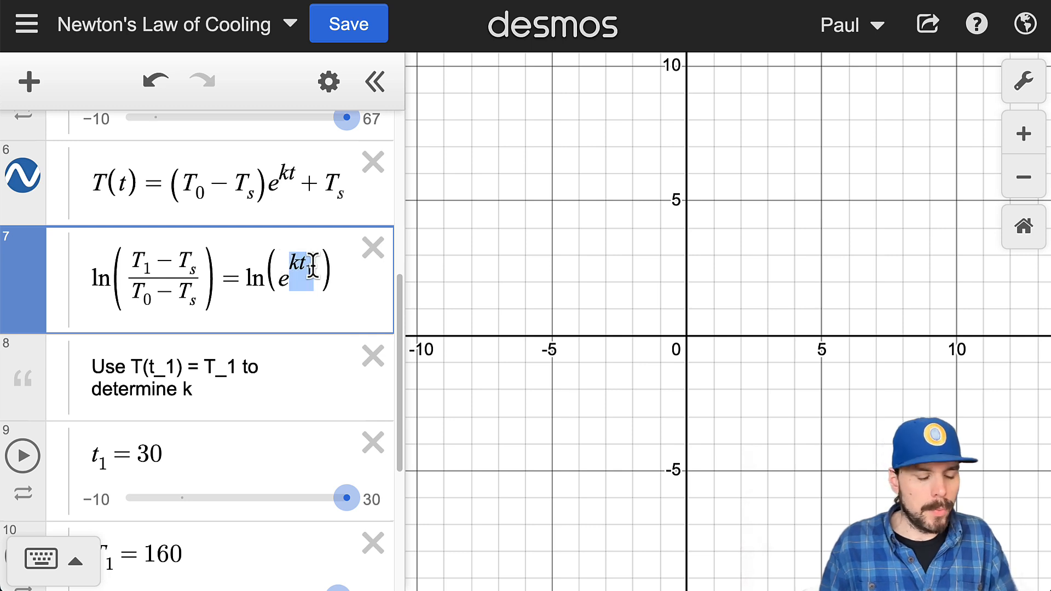
key("BackSpace")
left_click(243, 279)
key("ctrl+v")
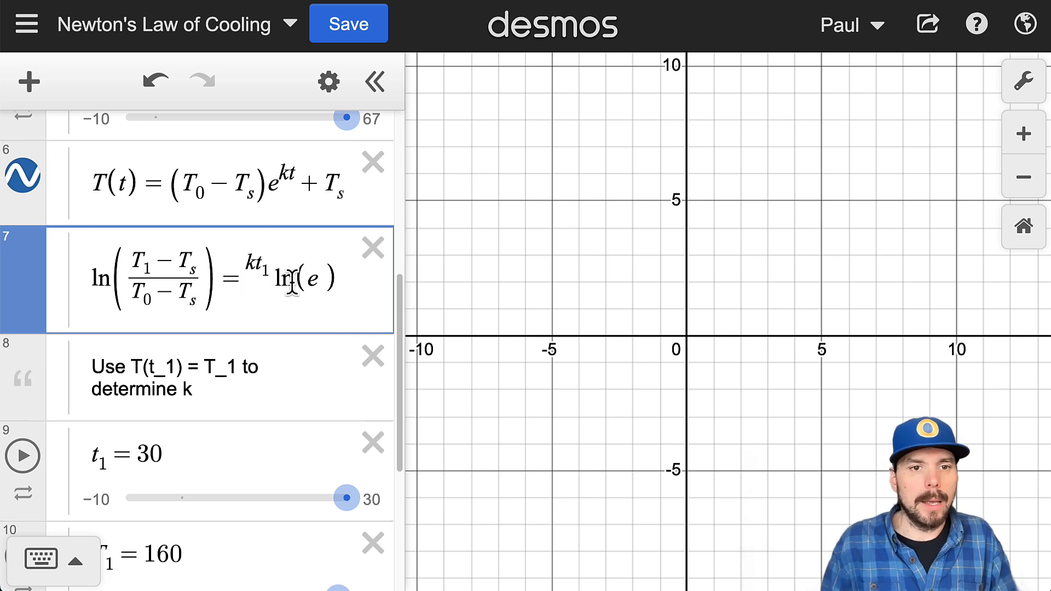
key("ctrl+z")
key("ctrl+v")
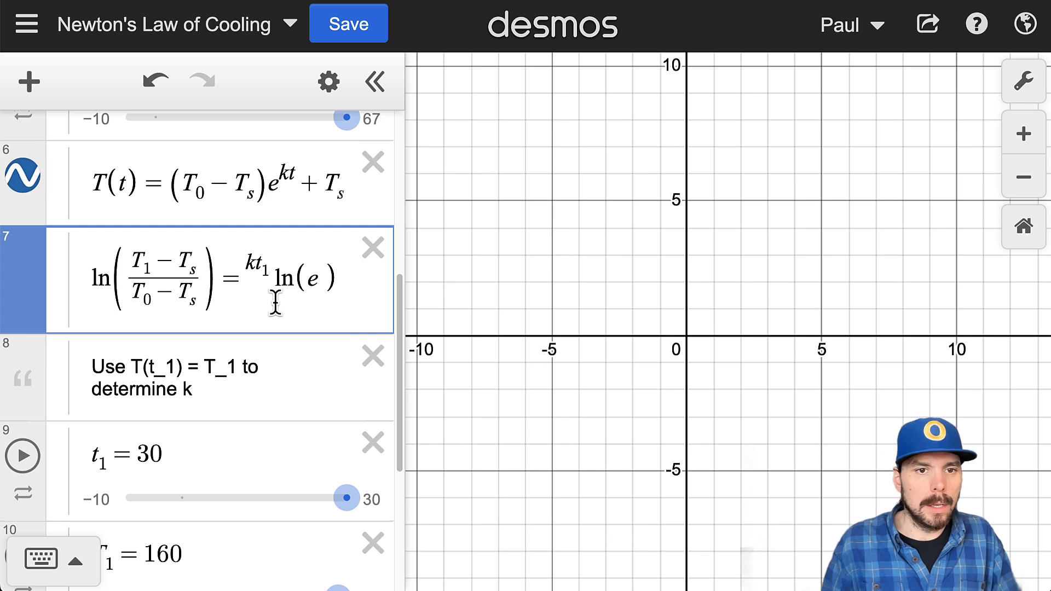
Step: Replace the raised kt_1 before ln(e) with a regular baseline factor kt_1
left_click(250, 265)
left_click_drag(255, 267, 271, 277)
key("BackSpace")
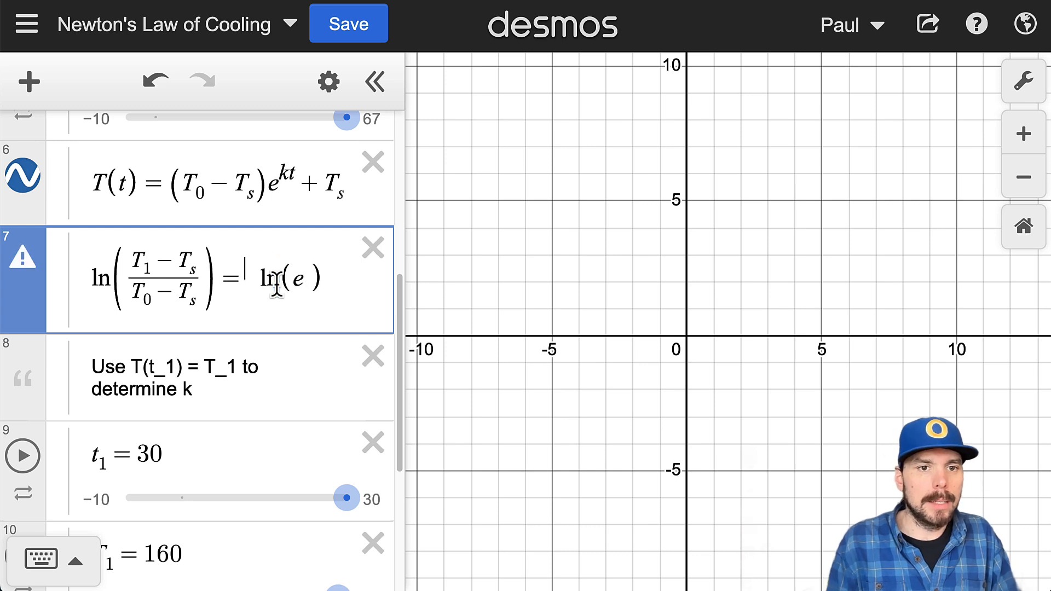
key("BackSpace")
type("kt_1")
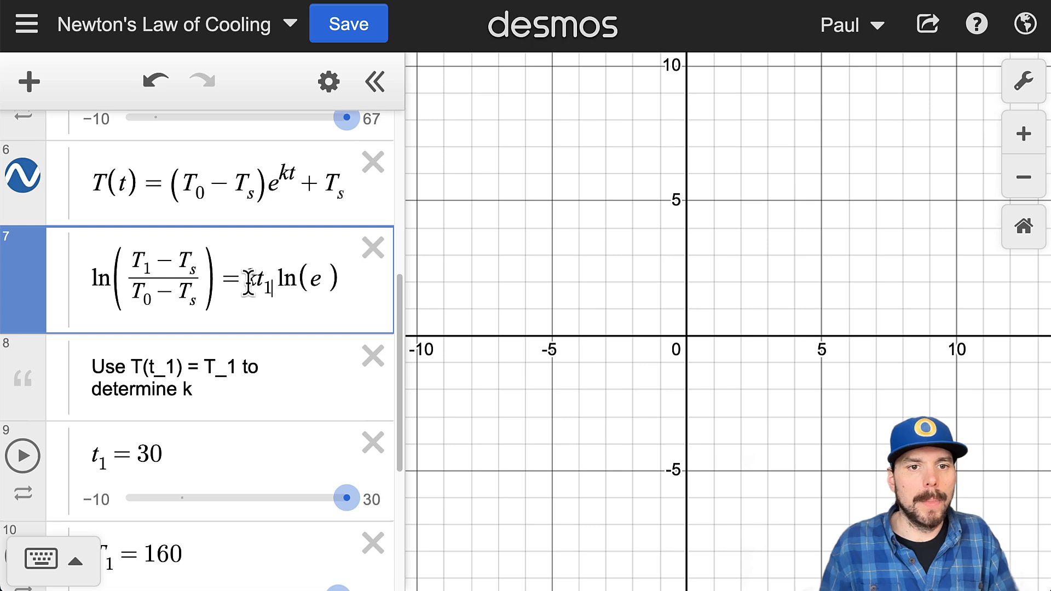
left_click(254, 284)
type("*")
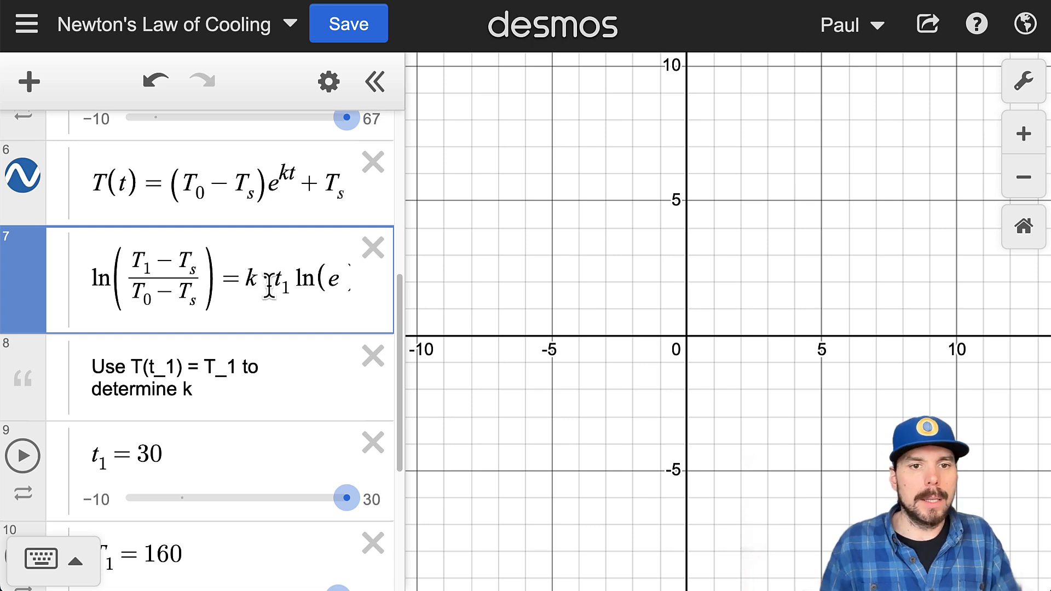
key("BackSpace")
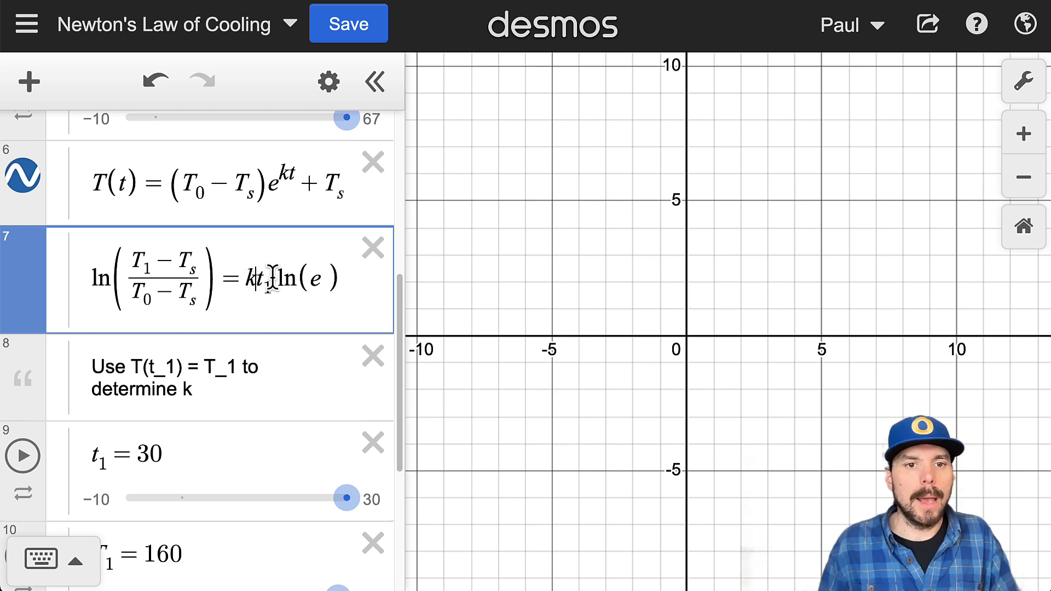
Step: Remove ln(e) so the right side reads kt_1, and highlight the factor 1/t_1 in the k formula for comparison
left_click_drag(272, 279, 340, 298)
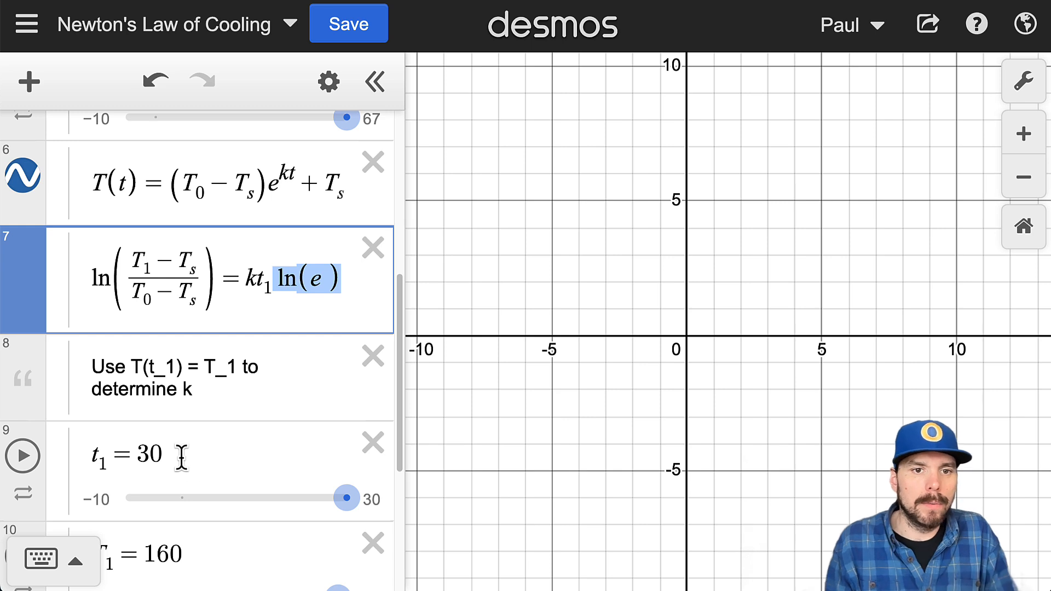
key("BackSpace")
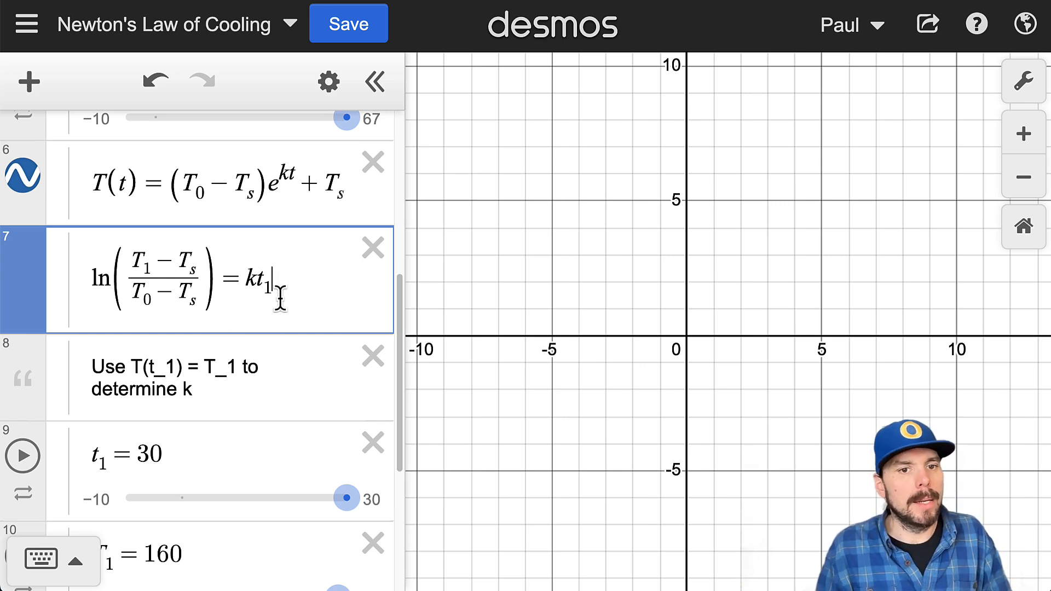
scroll(239, 427, "down", 4)
left_click_drag(144, 497, 171, 476)
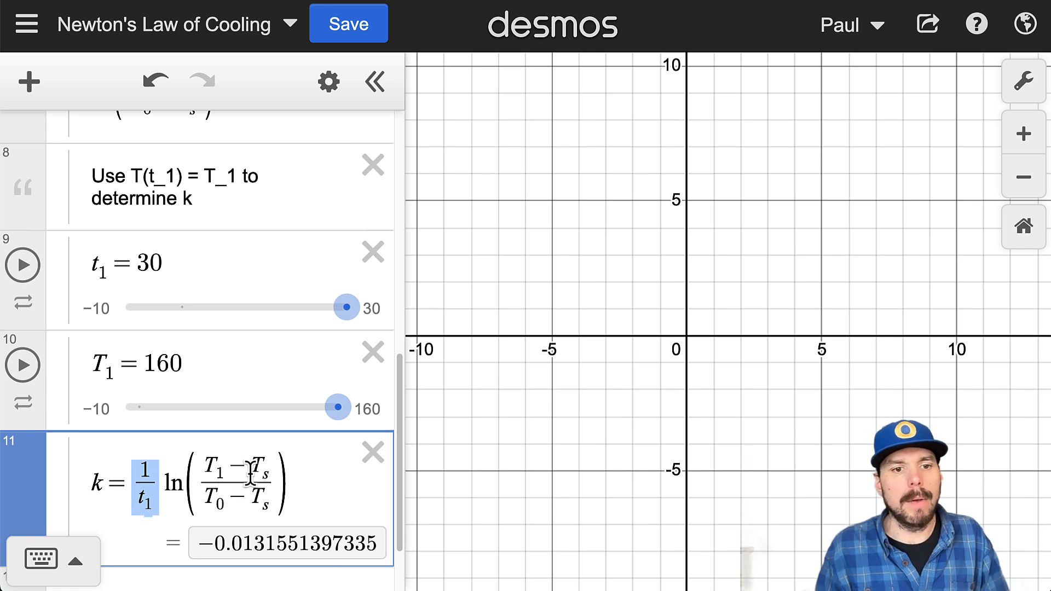
Step: Delete the derivation equation ln((T_1 − T_s)/(T_0 − T_s)) = kt_1, and return to the k formula
scroll(258, 462, "up", 5)
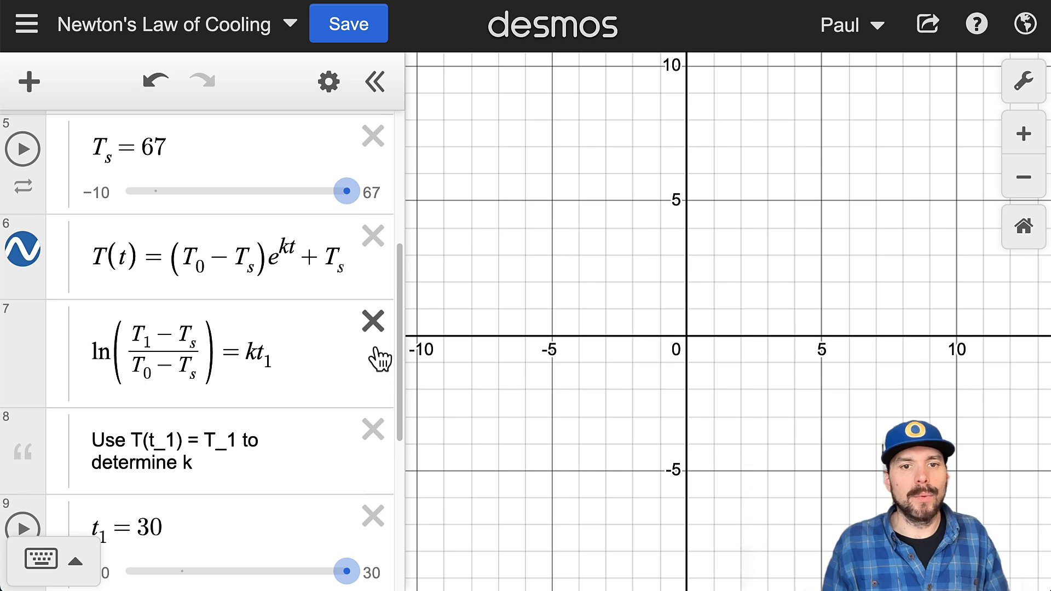
left_click(374, 323)
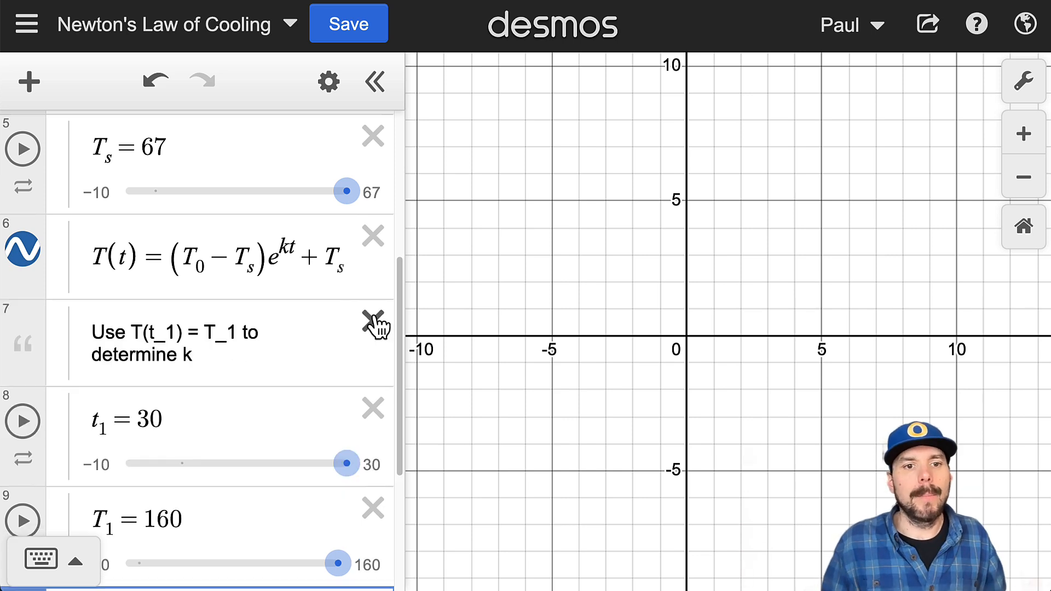
scroll(220, 422, "down", 5)
left_click(251, 434)
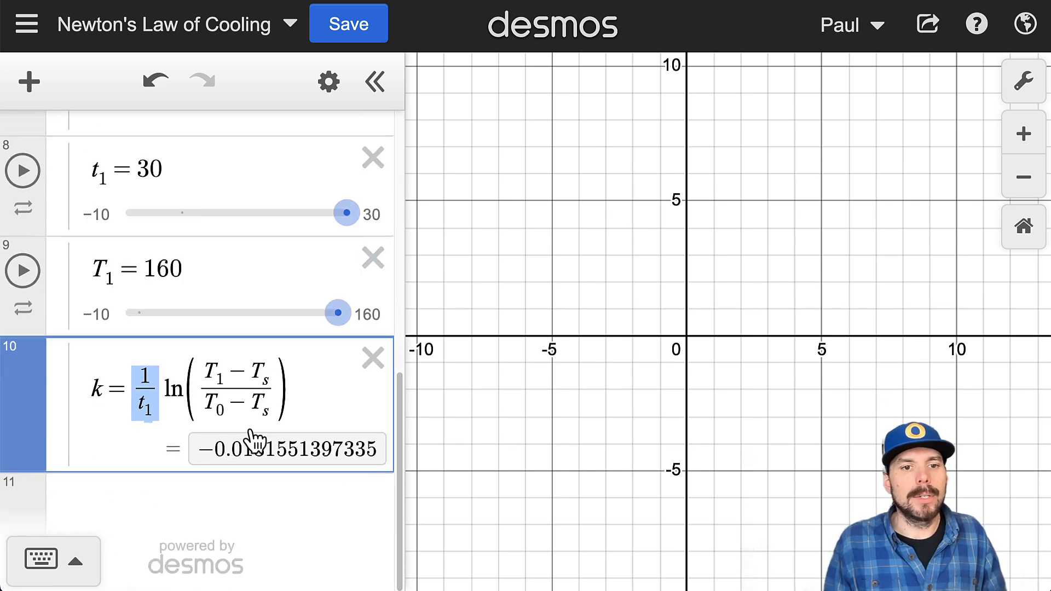
left_click(289, 395)
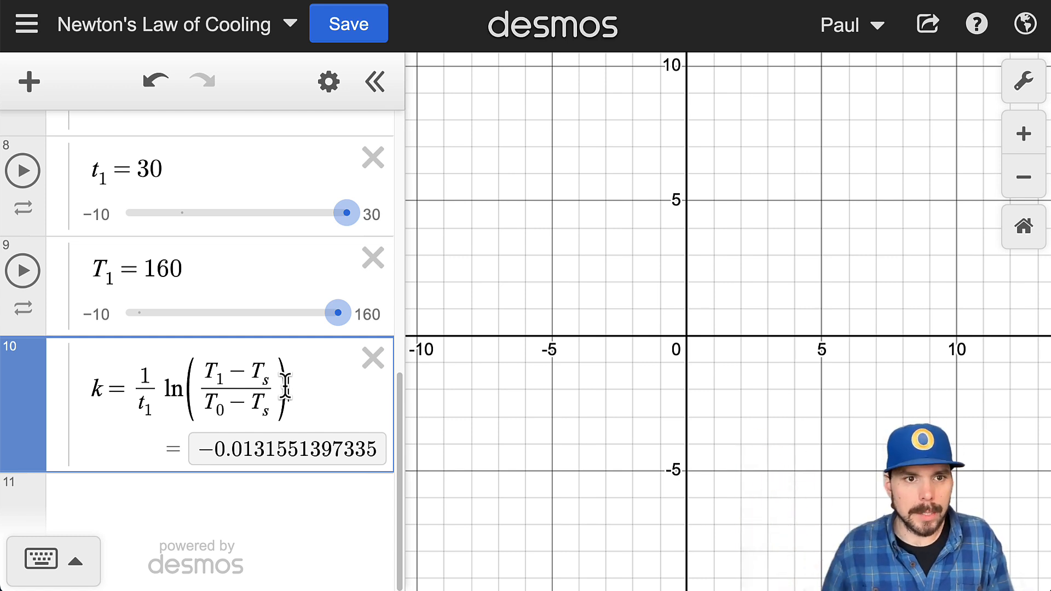
Step: Highlight t_1 and T_1 in their definitions, and examine the value assigned to t_1
scroll(201, 403, "up", 1)
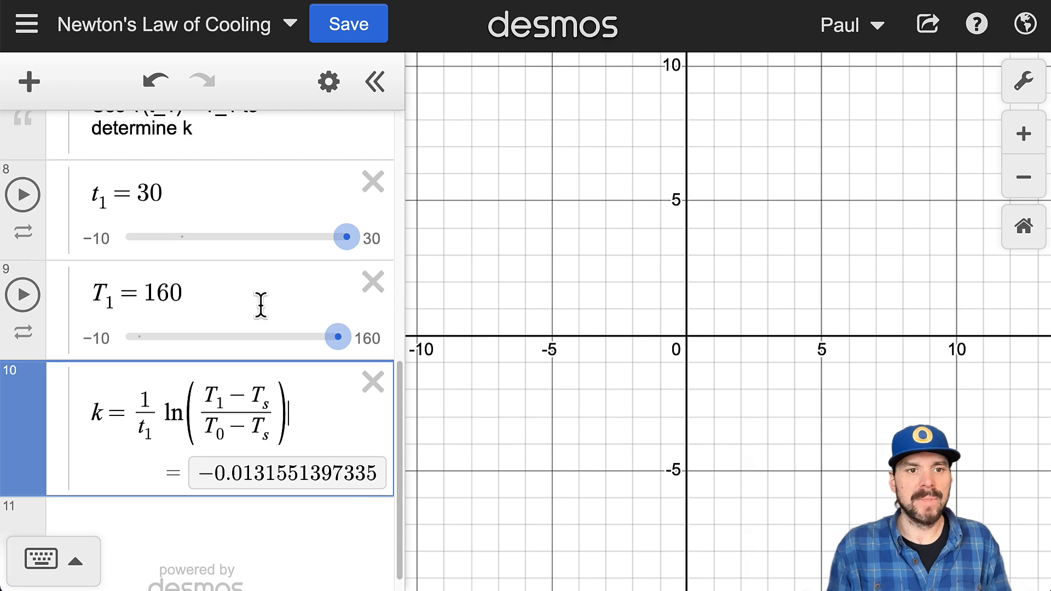
double_click(97, 194)
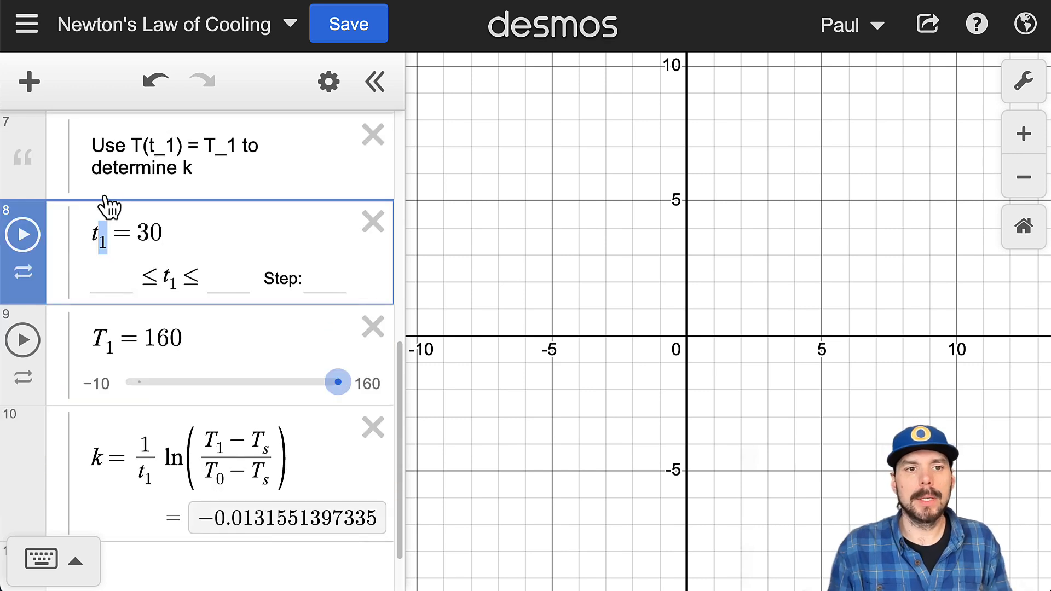
double_click(114, 342)
left_click_drag(162, 232, 136, 234)
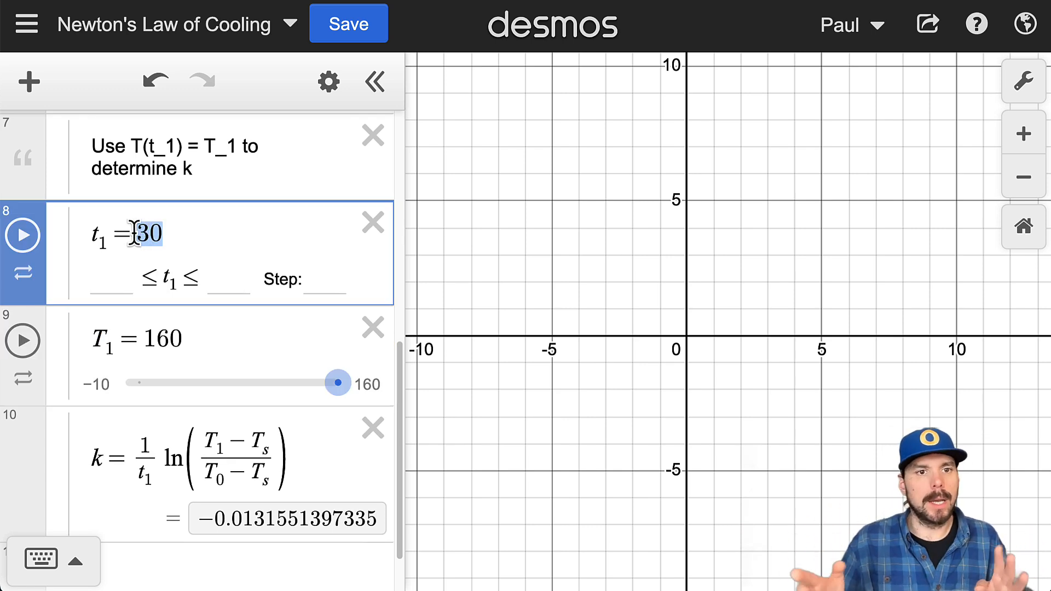
left_click(474, 255)
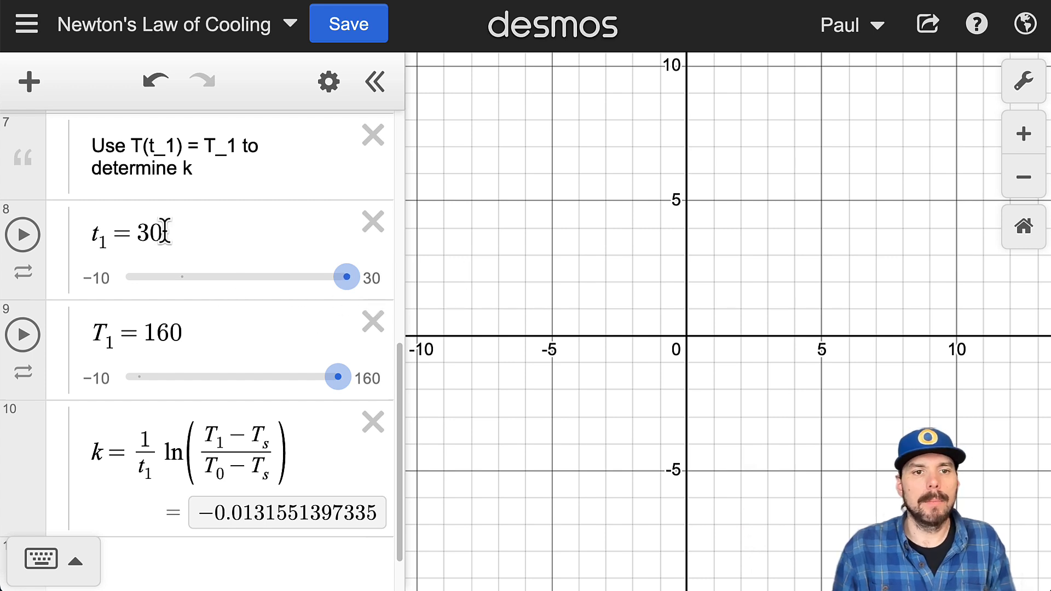
left_click_drag(164, 231, 130, 235)
Step: Highlight the values of T_0 and T_1, and review the remaining expressions in the temperature function folder
scroll(241, 387, "up", 7)
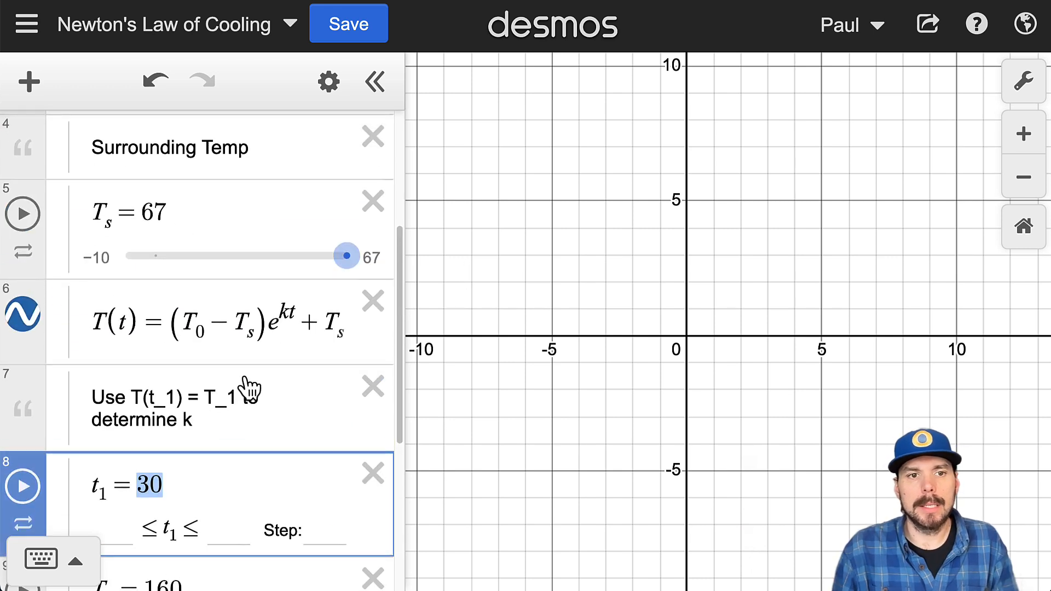
left_click_drag(184, 174, 141, 198)
scroll(212, 331, "down", 7)
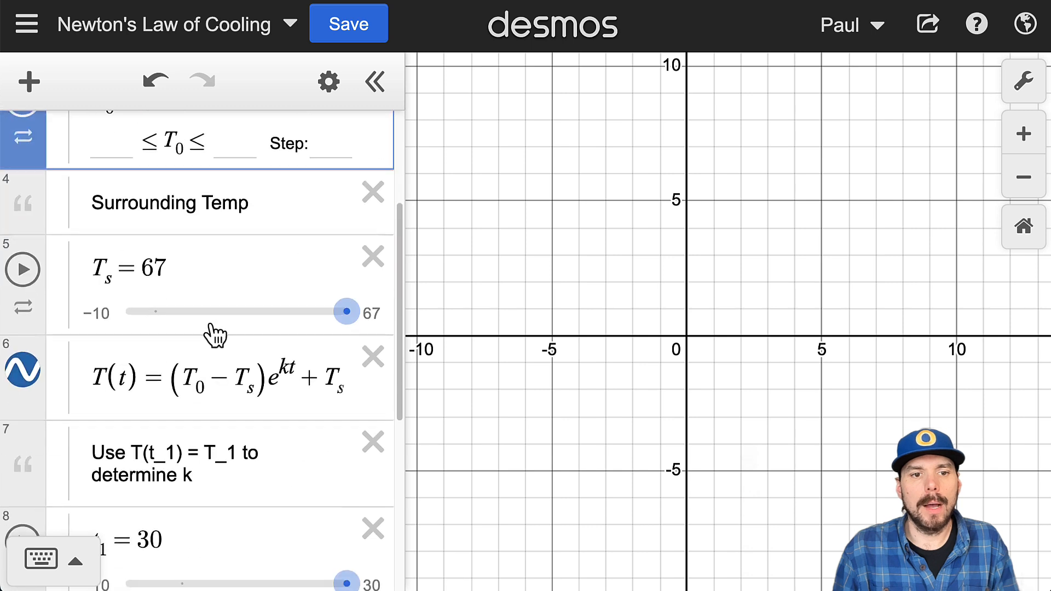
left_click_drag(207, 377, 145, 368)
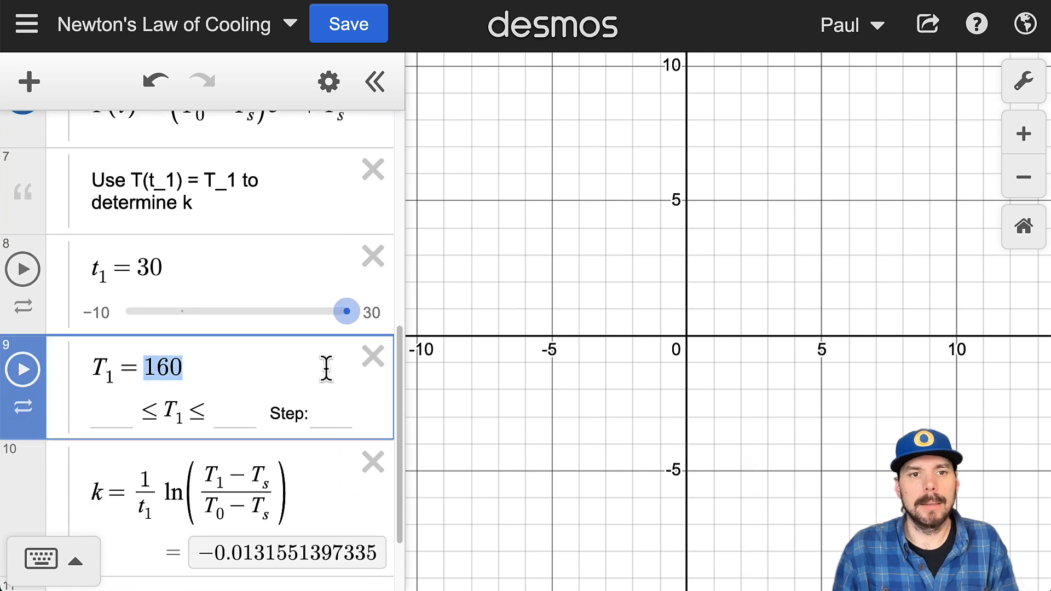
scroll(304, 375, "up", 2)
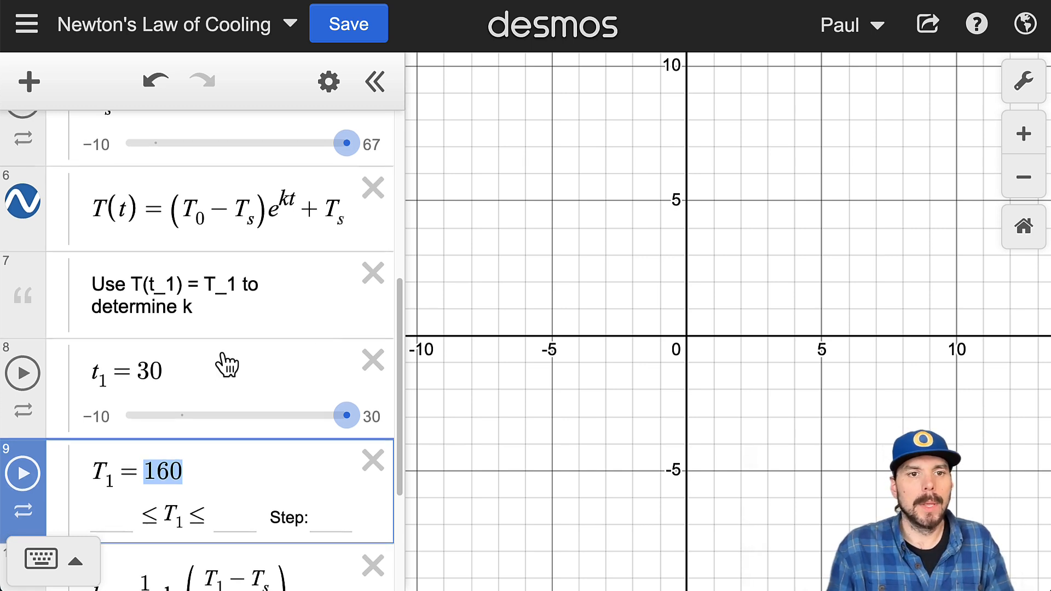
scroll(227, 364, "up", 7)
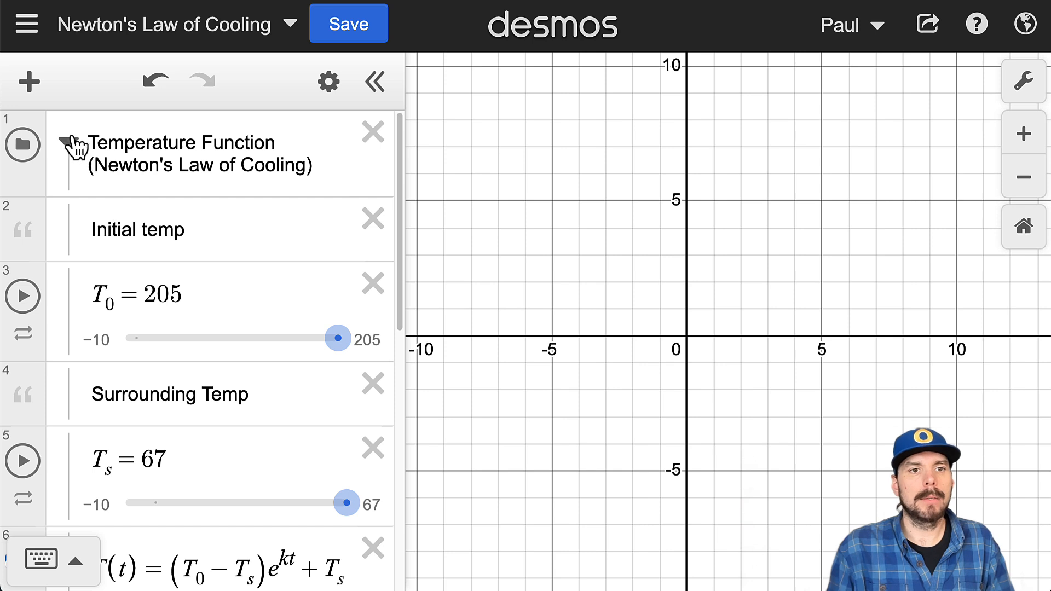
scroll(196, 287, "down", 2)
scroll(195, 287, "down", 2)
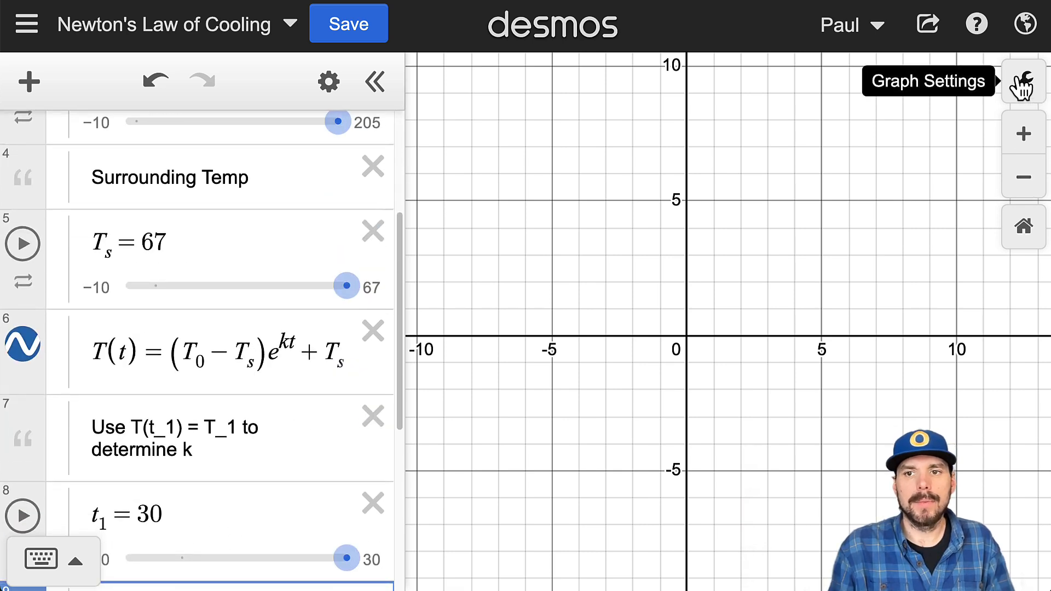
Step: Adjust the graph window to frame the cooling curve, with time from about −100 to 400 and temperature up to about 350
left_click(1015, 178)
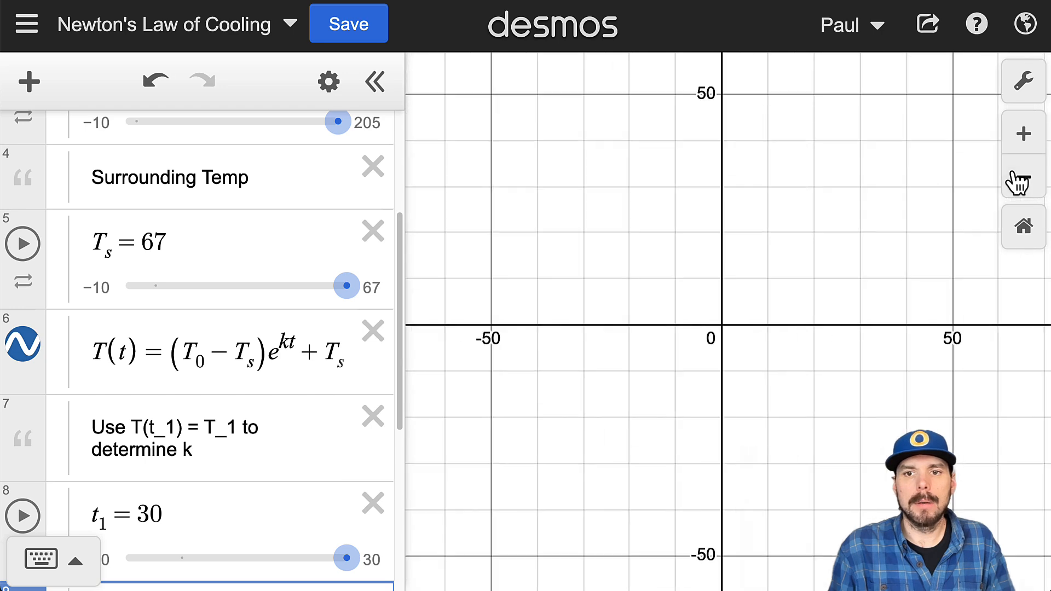
left_click(1015, 178)
left_click(1016, 179)
left_click(1017, 182)
scroll(679, 287, "up", 5)
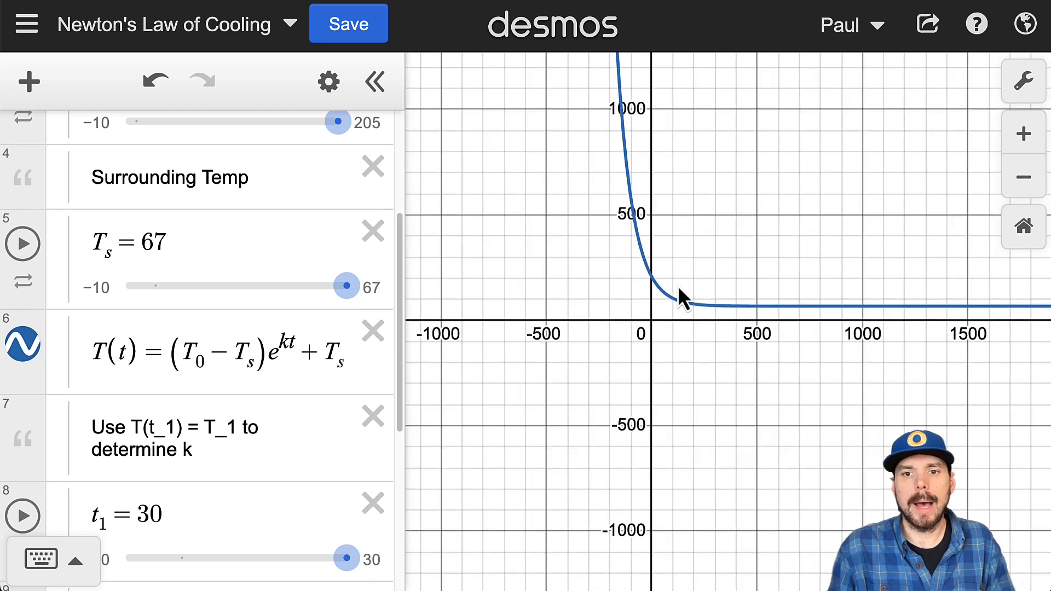
scroll(732, 318, "up", 3)
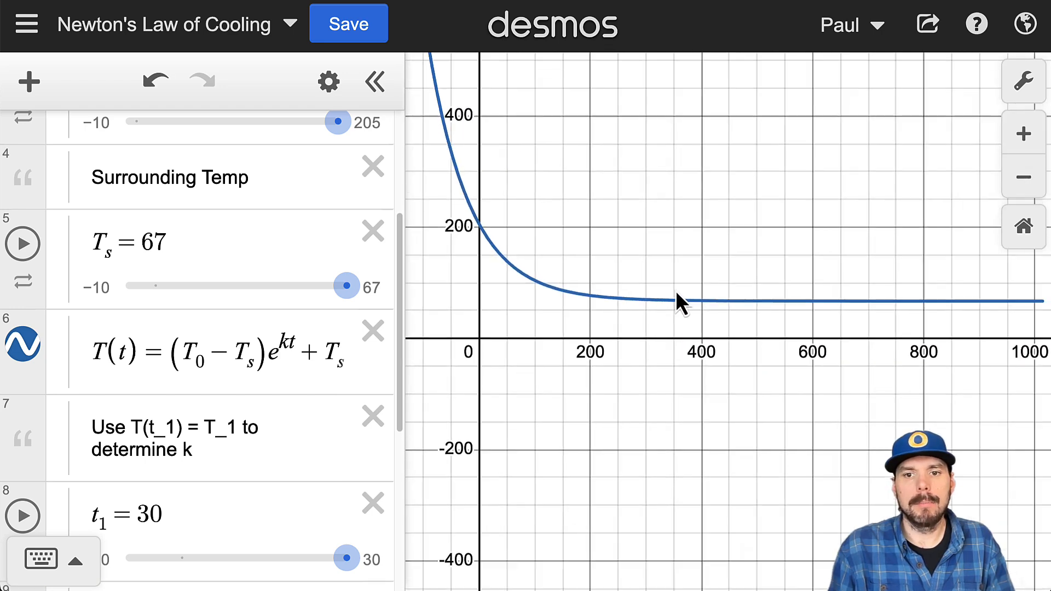
left_click_drag(653, 270, 832, 371)
scroll(729, 413, "up", 5)
scroll(696, 434, "down", 2)
left_click_drag(523, 468, 569, 478)
scroll(576, 472, "down", 2)
scroll(591, 470, "up", 3)
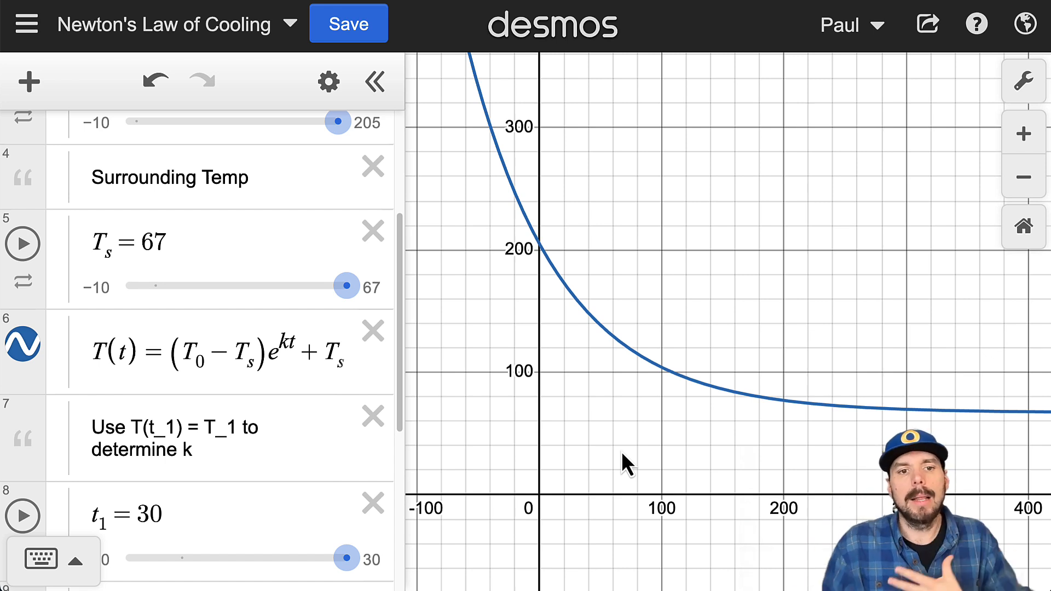
Step: Collapse the Temperature Function folder, and add a new folder named Added Features with a blank line inside it
scroll(218, 403, "down", 7)
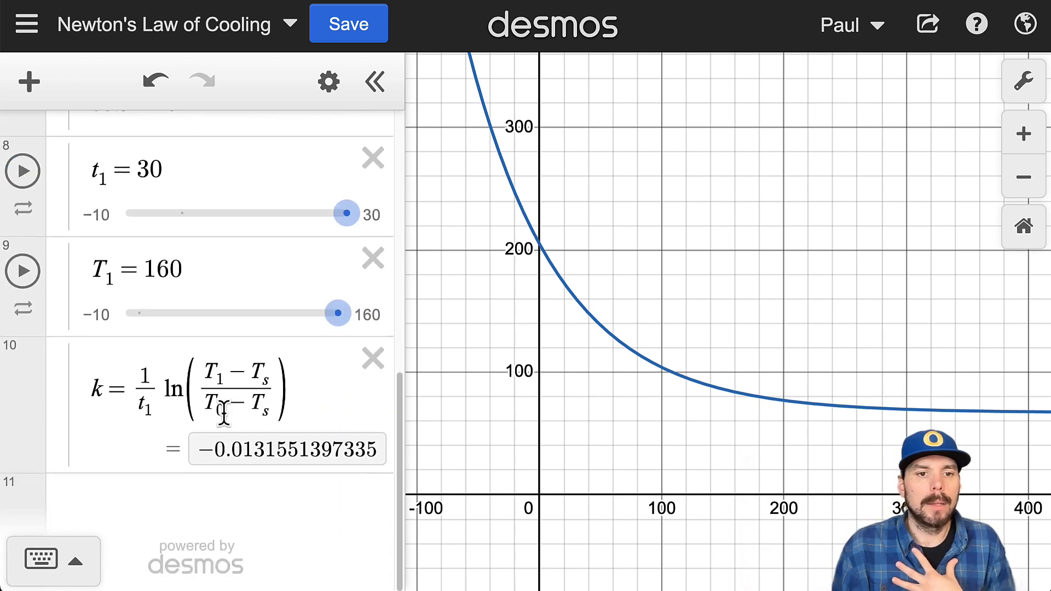
scroll(224, 433, "up", 10)
left_click(68, 143)
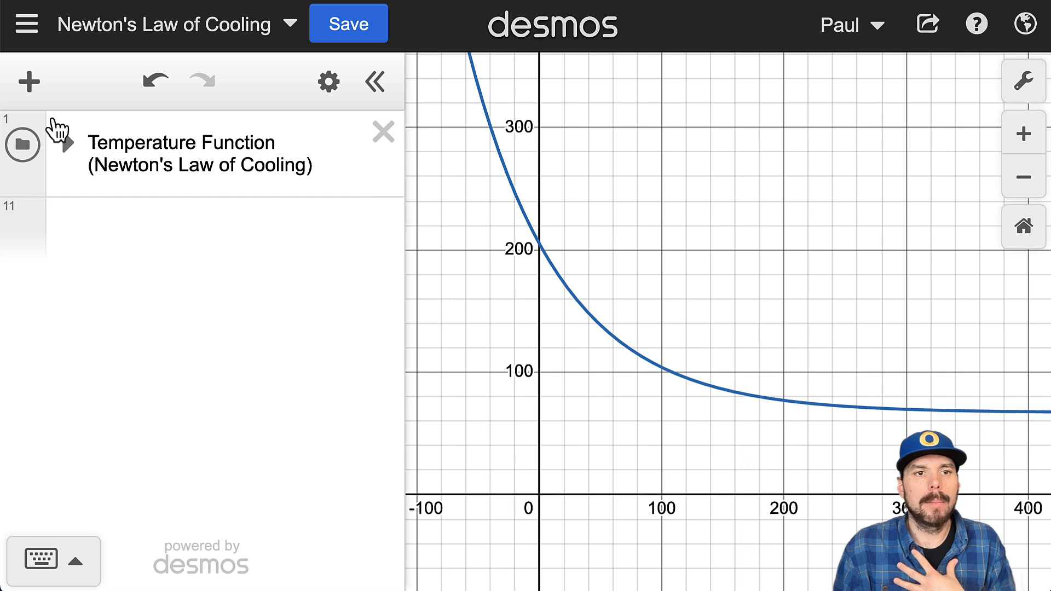
left_click(30, 83)
left_click(65, 312)
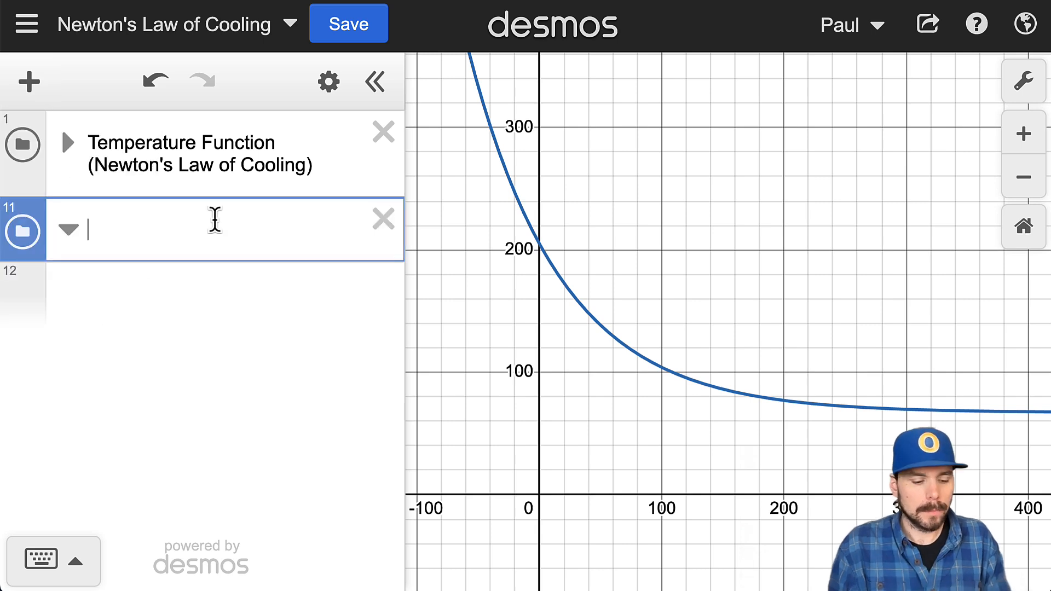
type("Added")
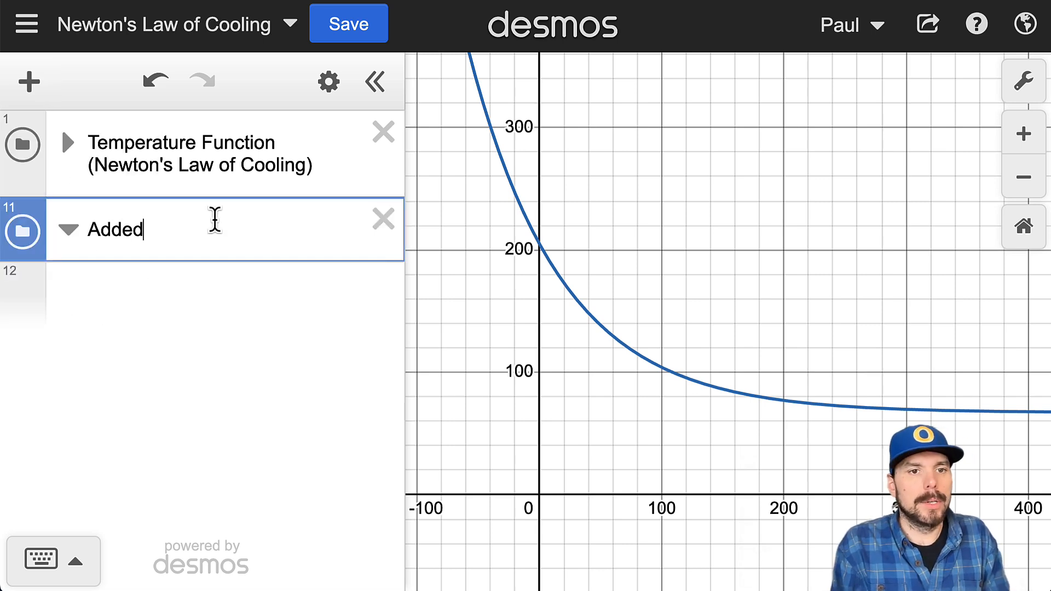
type(" Features")
key("Return")
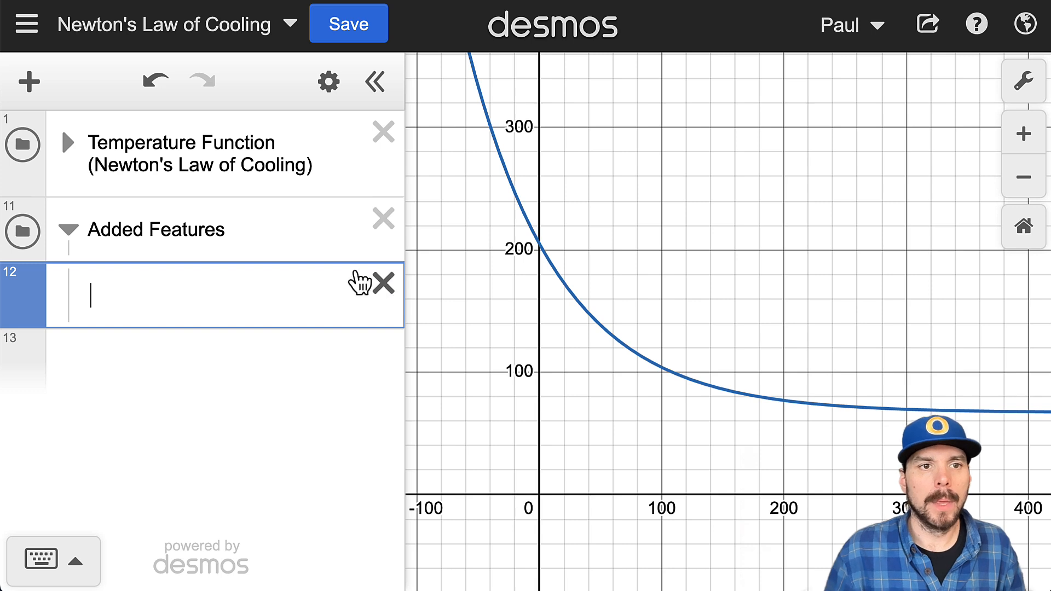
Step: Insert a table in the Added Features folder and head its two columns t and T(t)
left_click(30, 81)
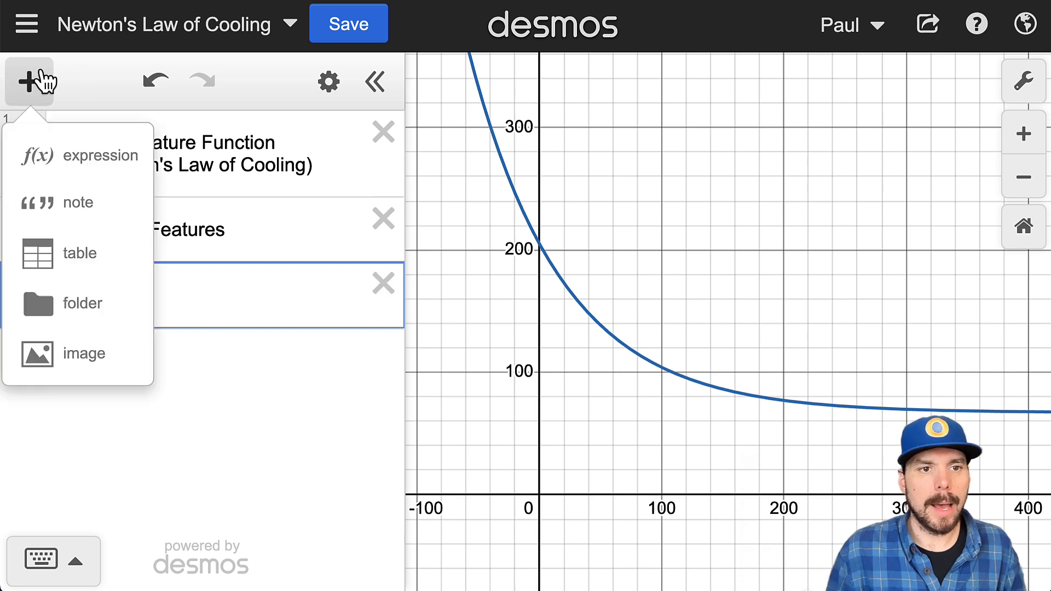
left_click(76, 257)
left_click_drag(156, 311, 129, 300)
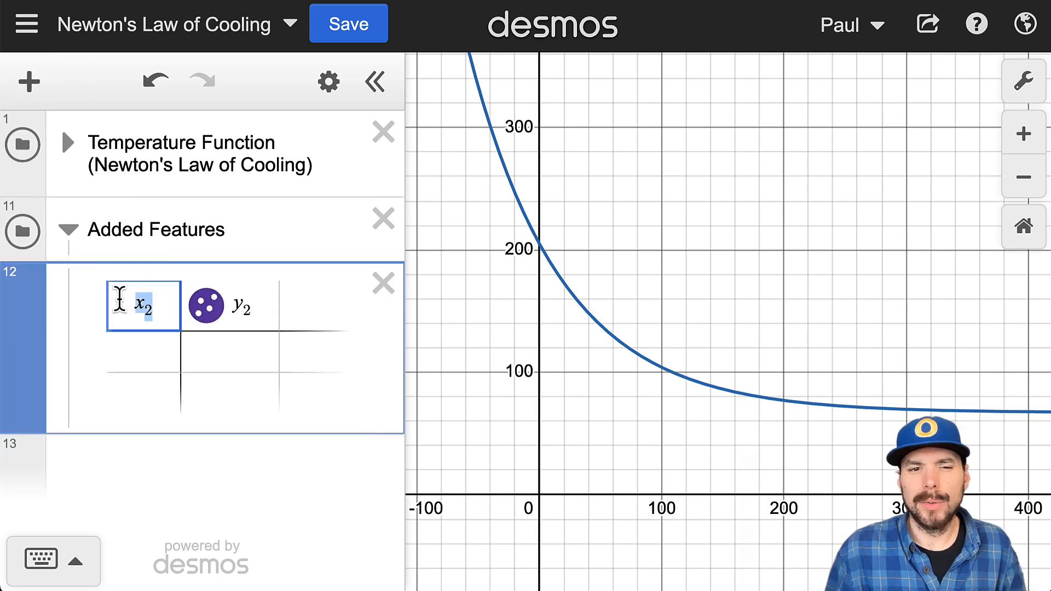
left_click_drag(262, 307, 225, 304)
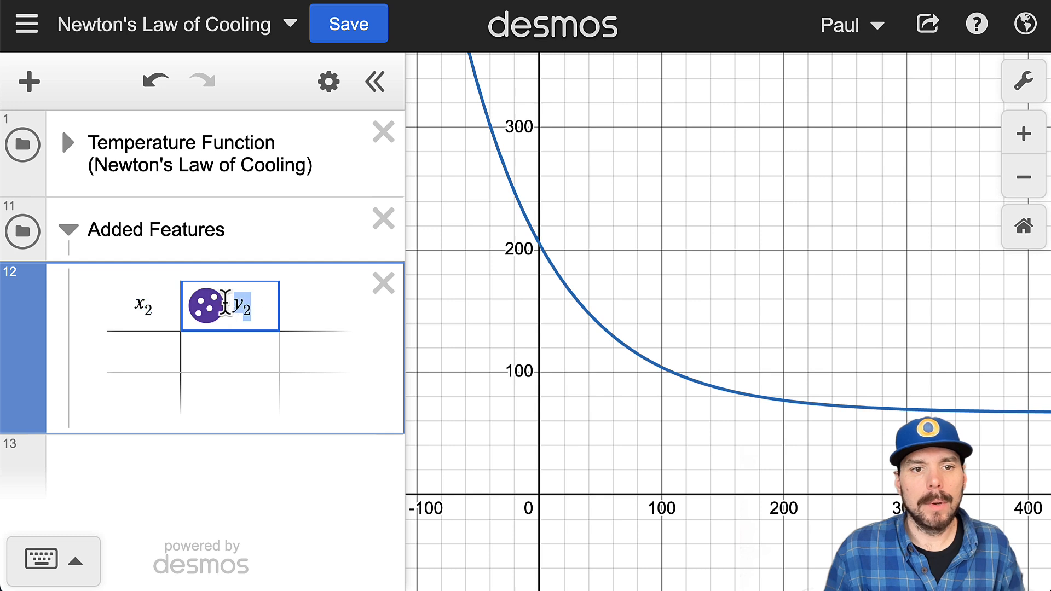
left_click_drag(156, 308, 108, 294)
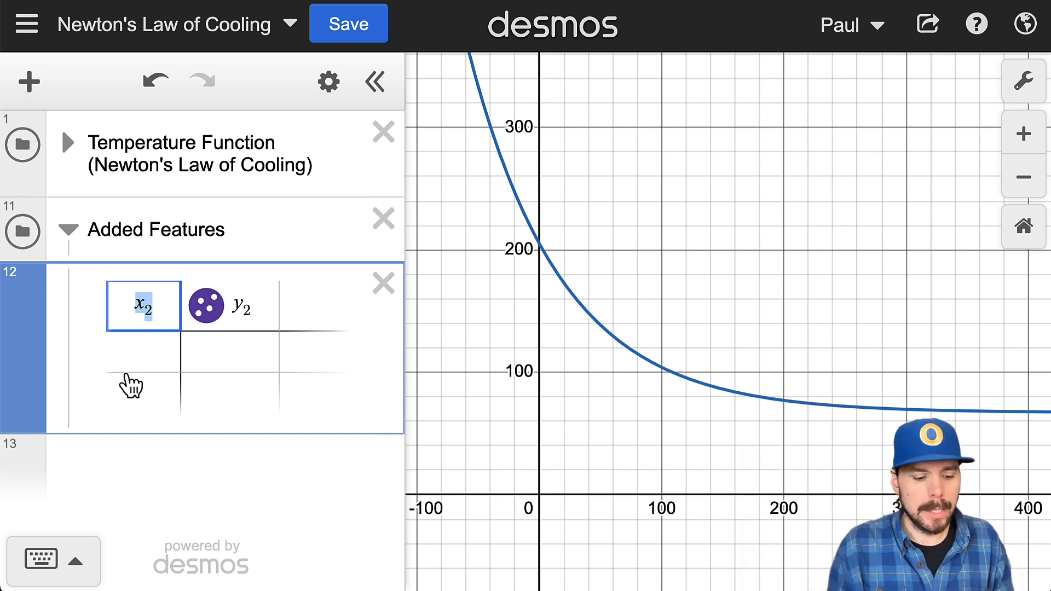
type("t")
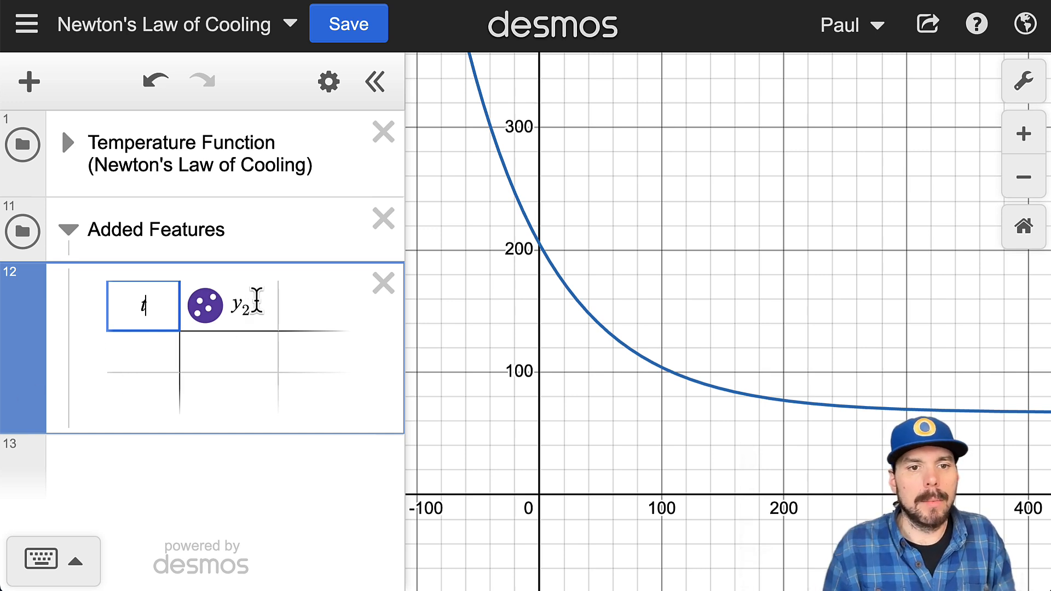
left_click_drag(258, 301, 225, 301)
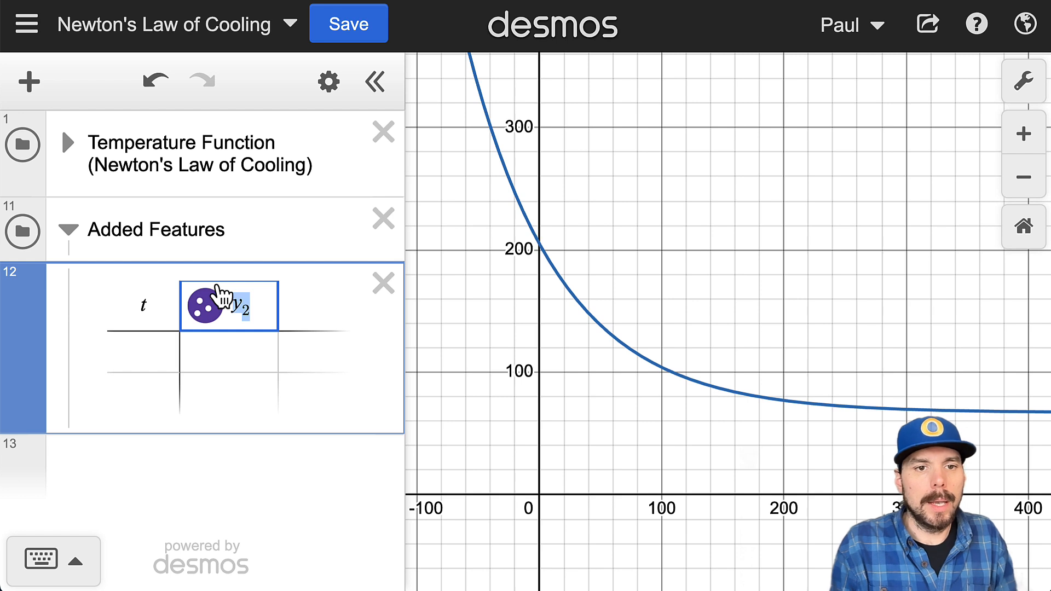
type("T")
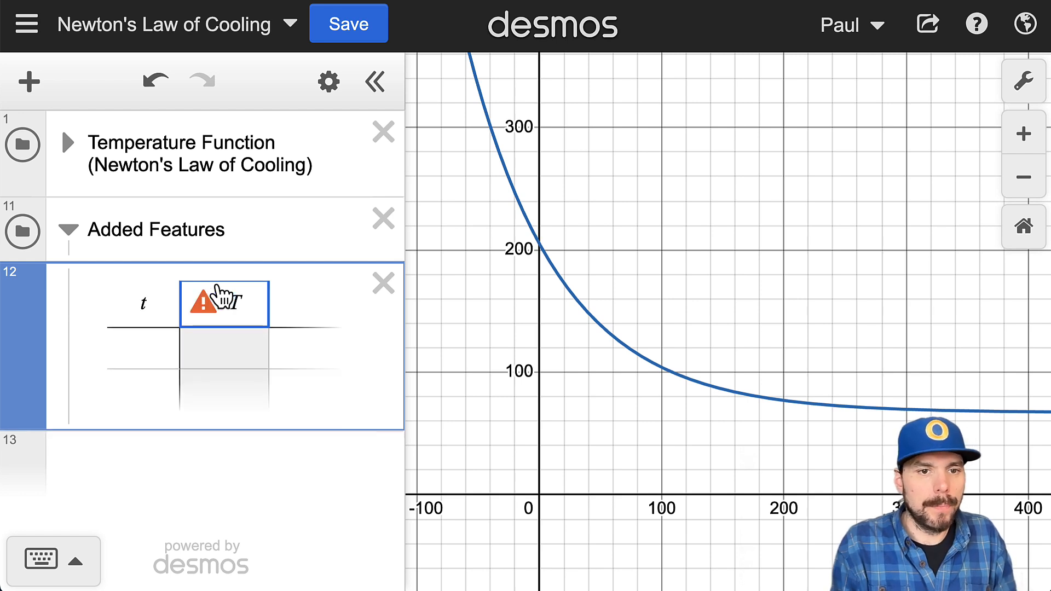
type("(t")
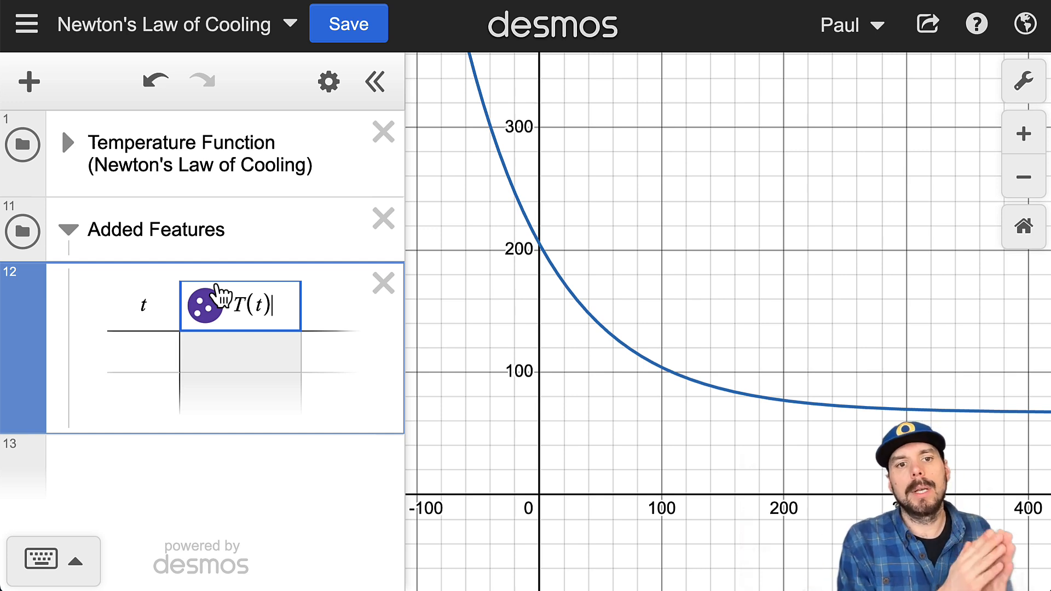
Step: Enter 0 as the table's first t value, and show the coordinates of its point on the cooling curve
left_click(142, 344)
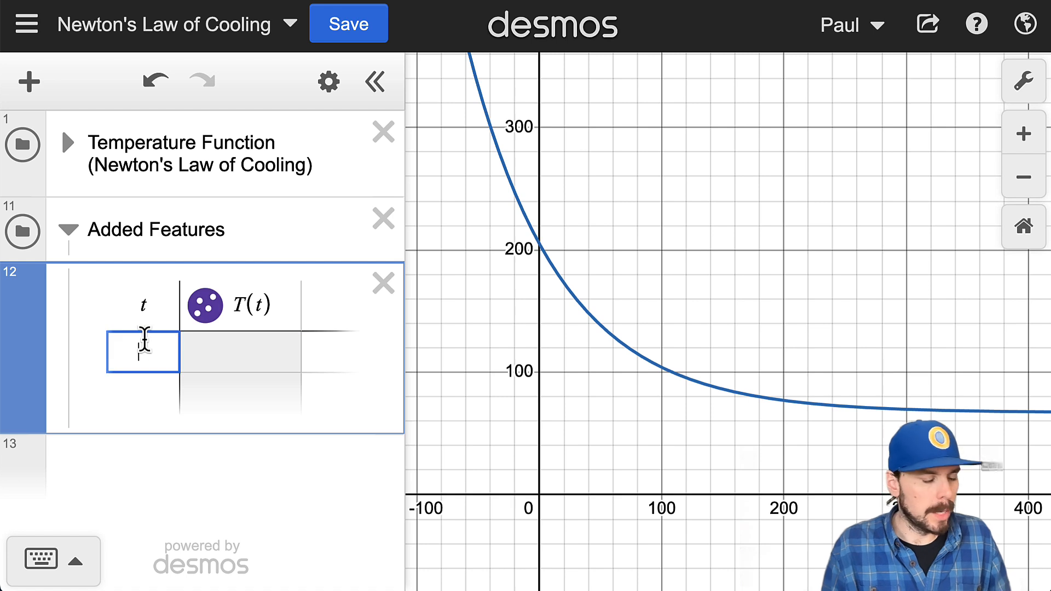
type("0")
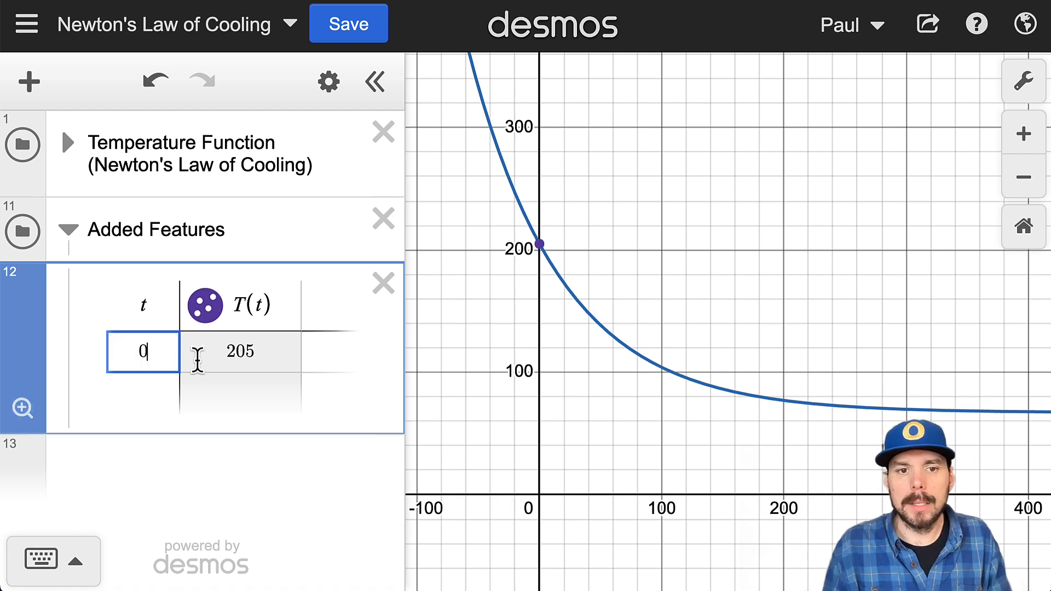
left_click(272, 351)
left_click(540, 245)
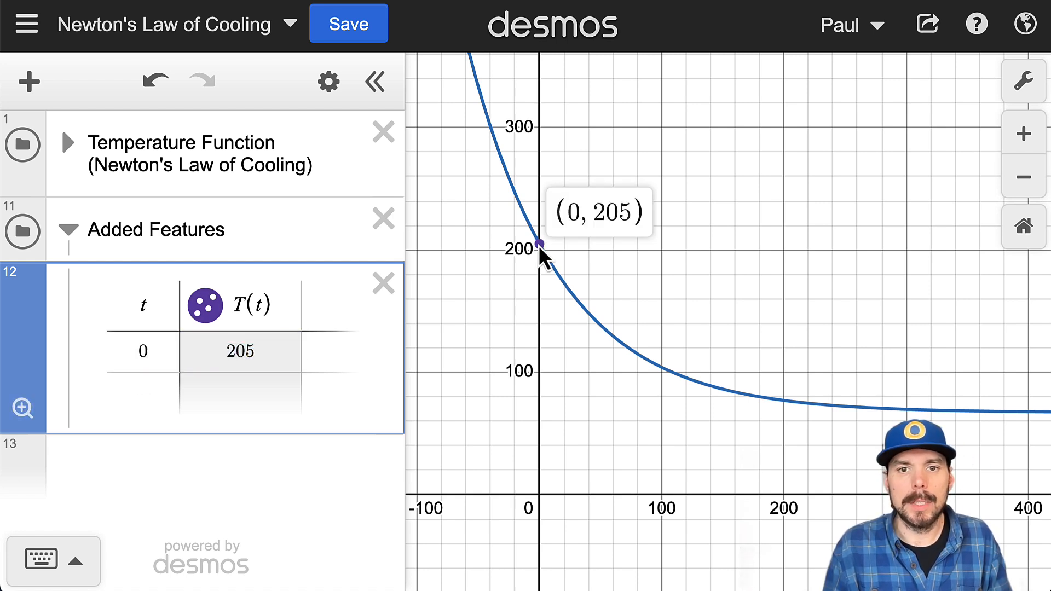
Step: Add a second table row with t set to 30, and highlight its temperature value
left_click(170, 351)
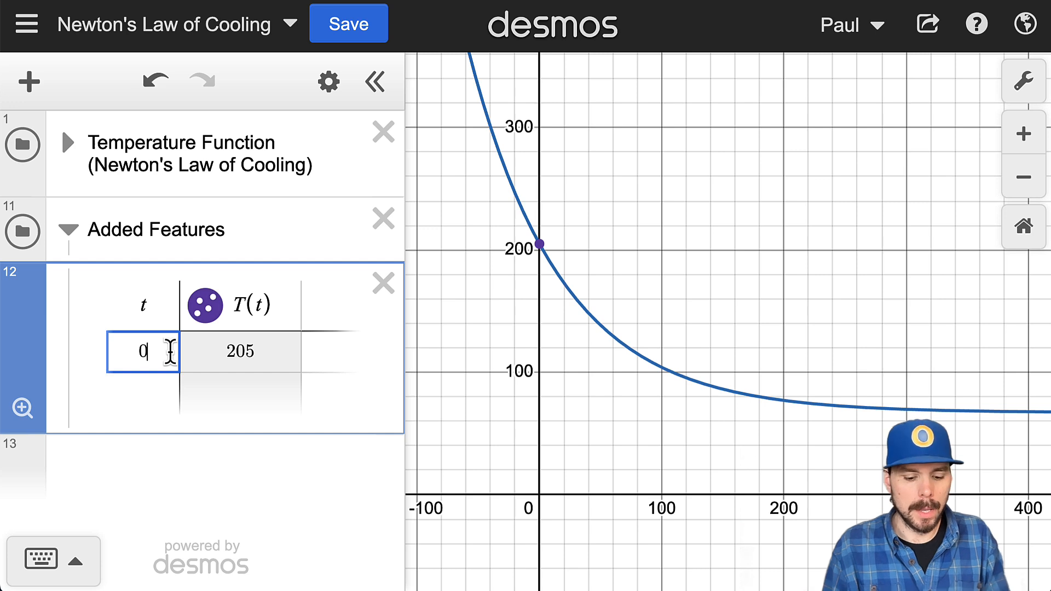
key("Return")
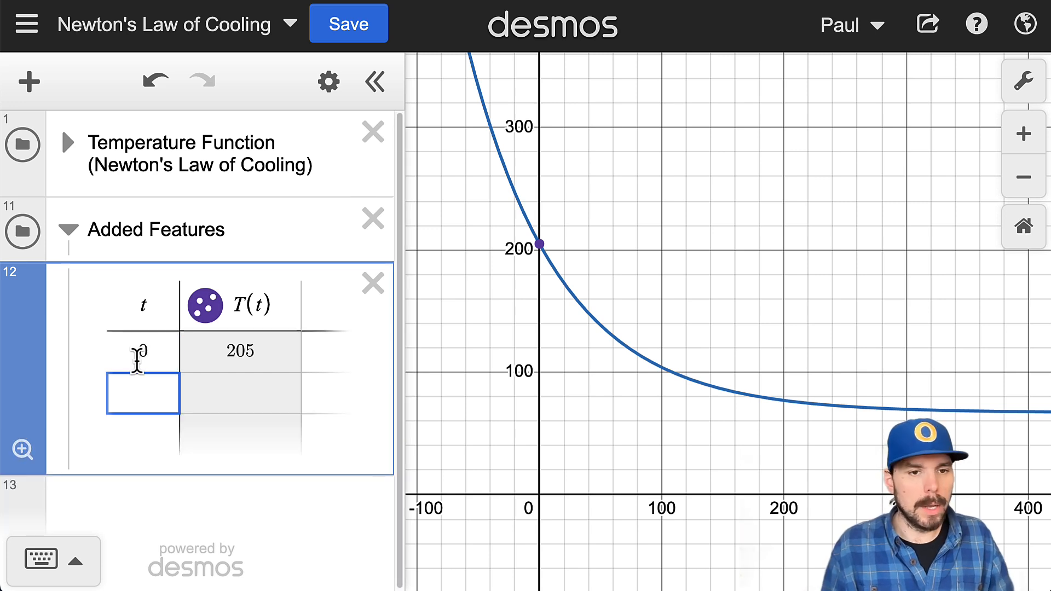
type("30")
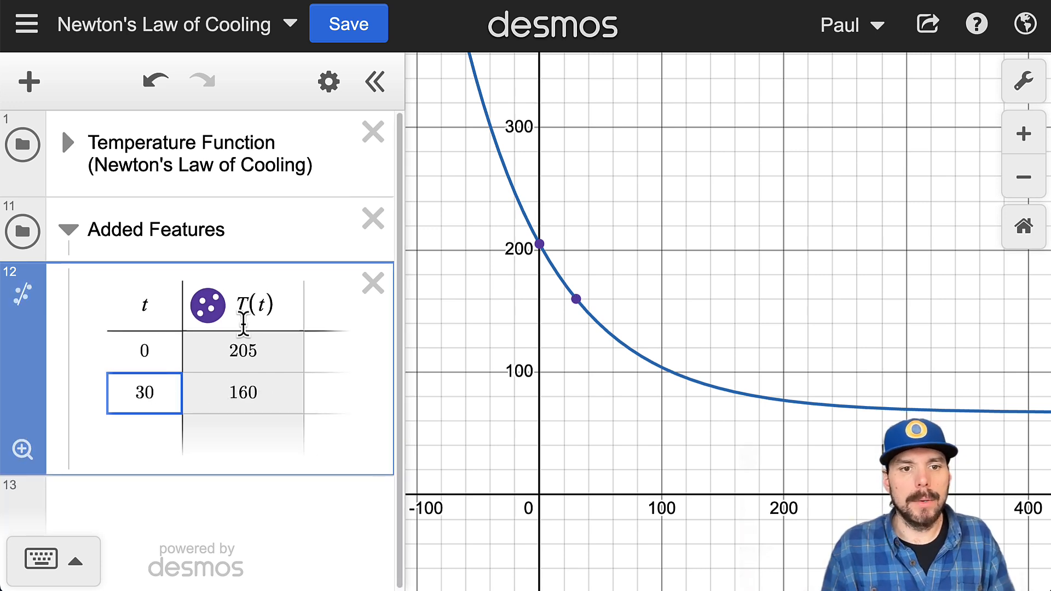
left_click_drag(258, 393, 219, 392)
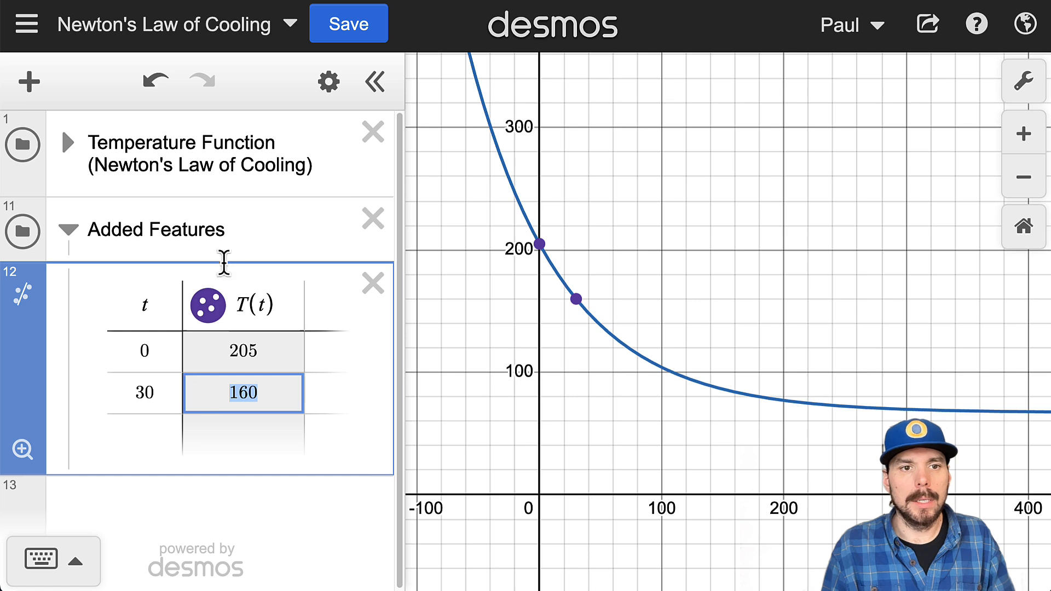
left_click(401, 204)
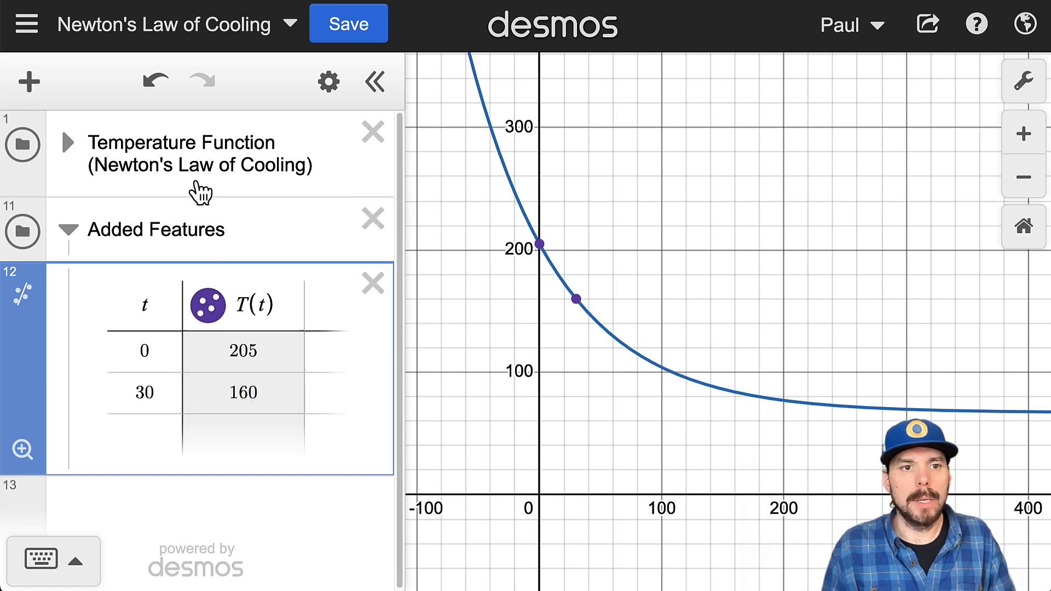
Step: Expand the Temperature Function folder and vary T_1 with its slider to examine the effect on the curve
left_click(66, 143)
scroll(206, 261, "down", 5)
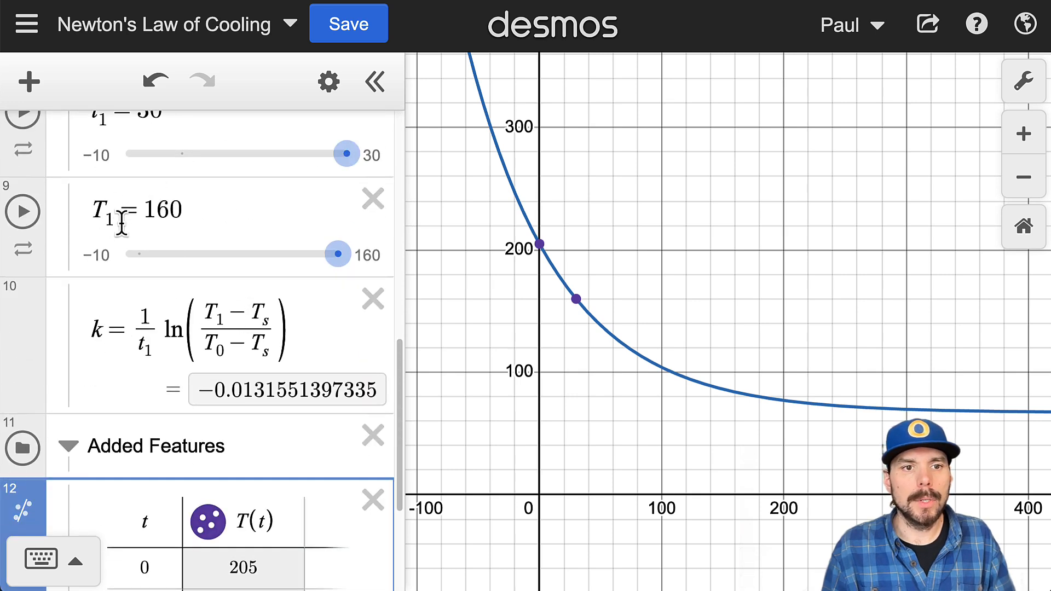
left_click_drag(322, 249, 337, 298)
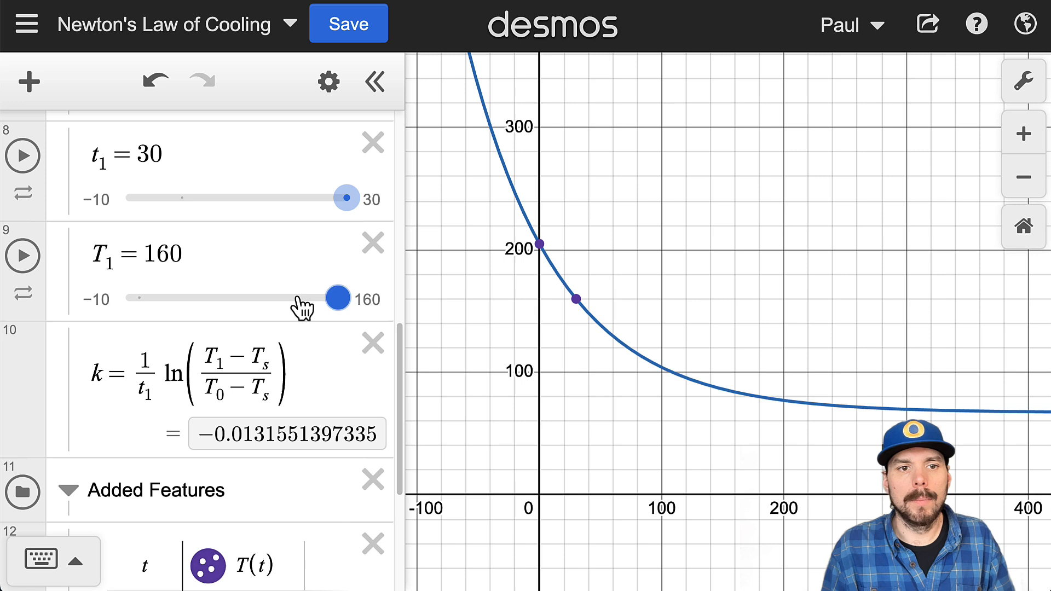
Step: Set the upper limit of the T_1 slider to 200
left_click(365, 301)
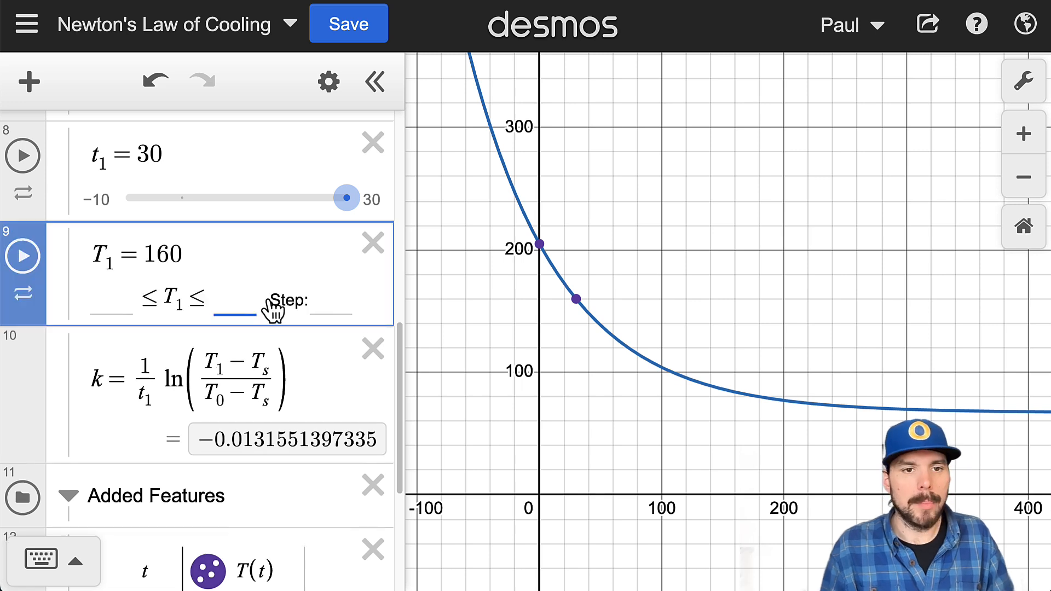
type("200")
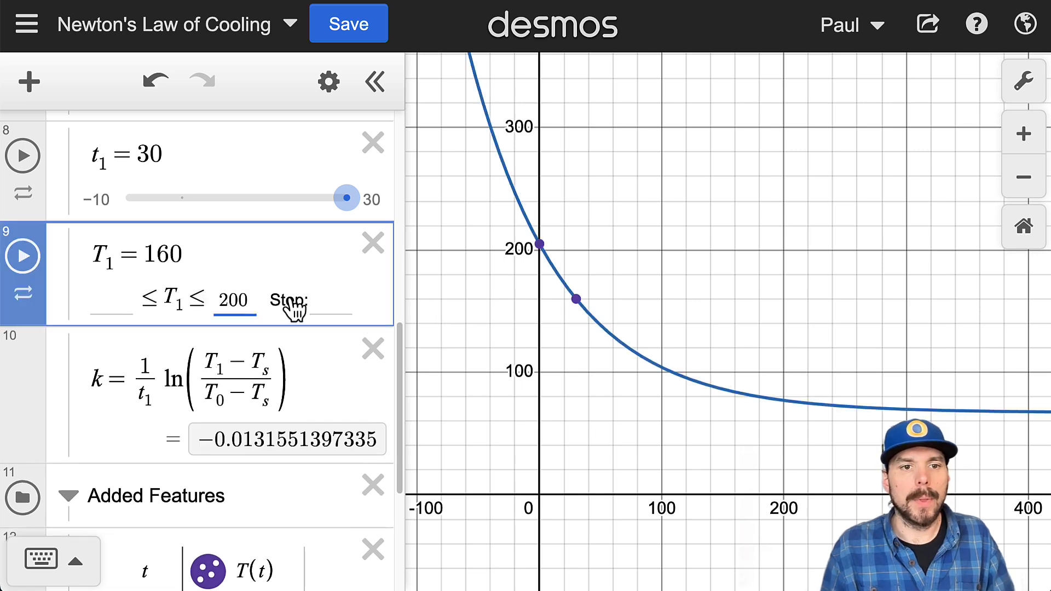
left_click(235, 244)
left_click(228, 216)
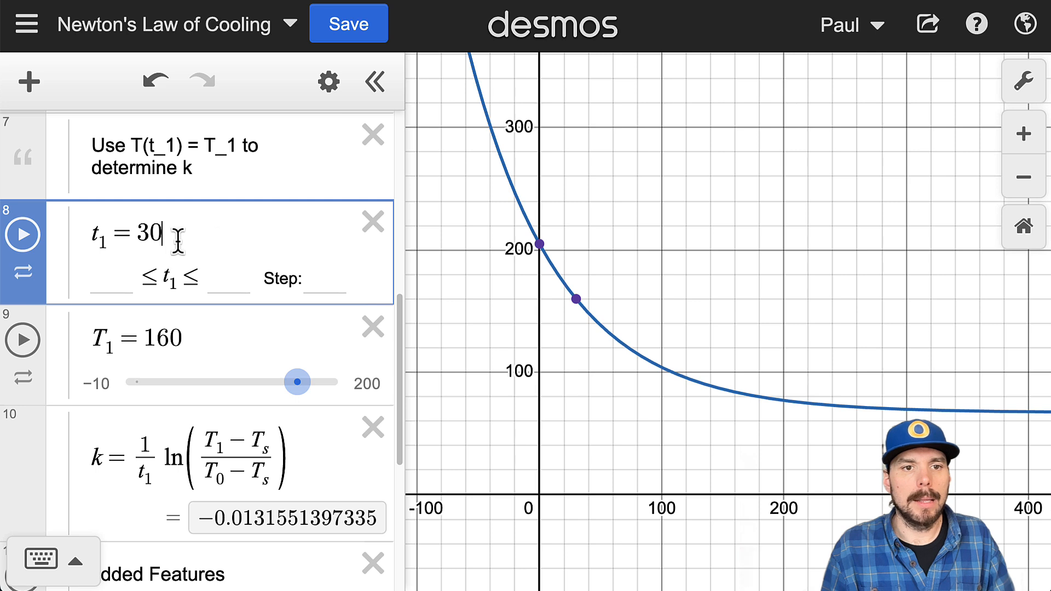
left_click(243, 326)
left_click(220, 248)
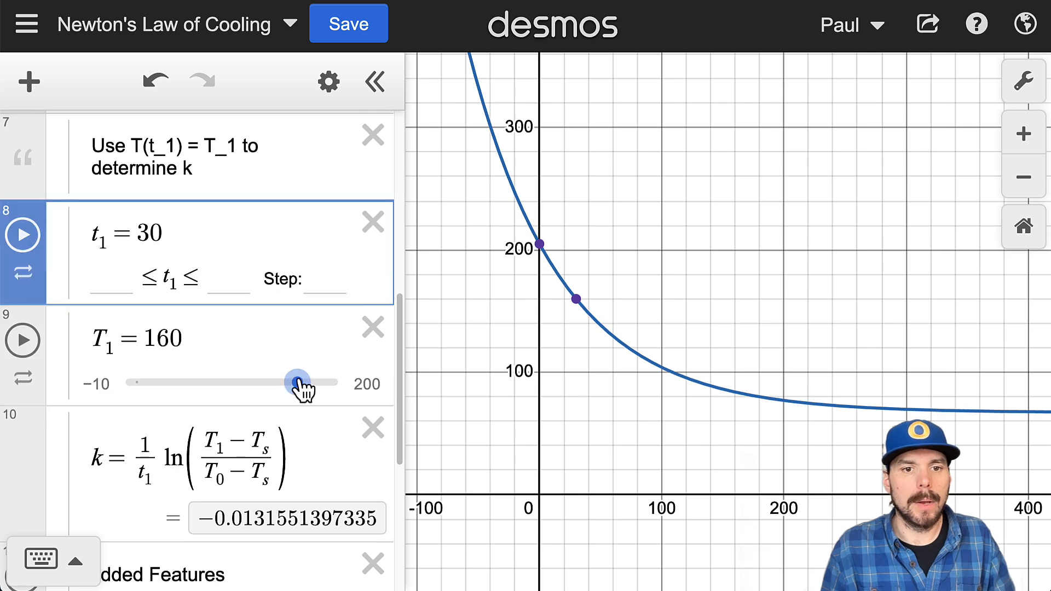
Step: Try a lower T_1 value with its slider, and undo both that and the change to the slider's upper limit
mouse_move(298, 383)
left_mouse_down()
mouse_move(345, 390)
mouse_move(285, 380)
left_mouse_up()
left_click(156, 82)
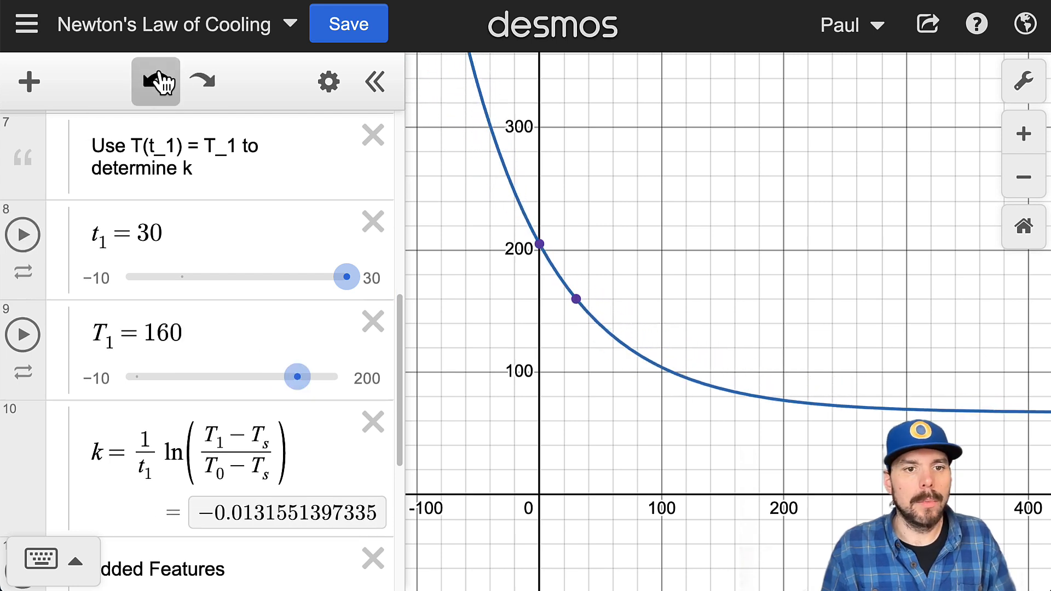
left_click(158, 82)
left_click(158, 82)
left_click(158, 82)
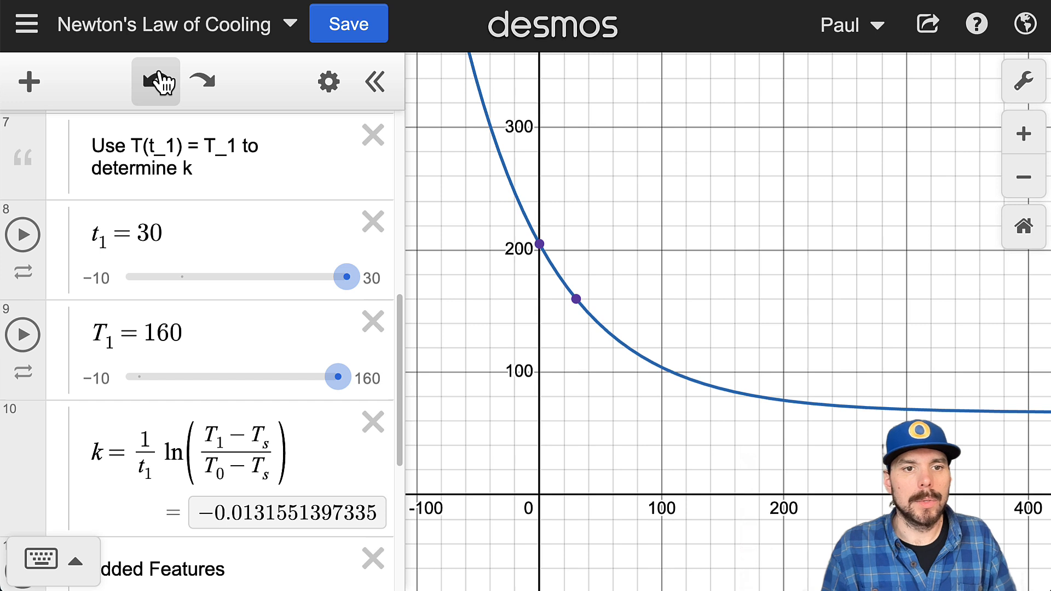
Step: Extend the Added Features table with a row below t = 30, and clear the new row's t value
scroll(309, 328, "down", 6)
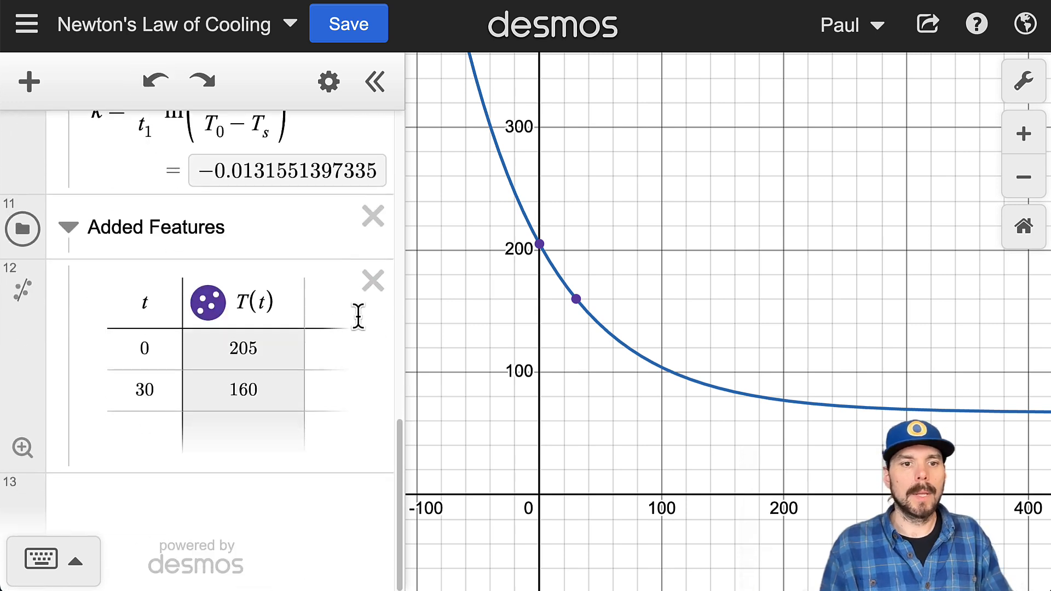
left_click(159, 395)
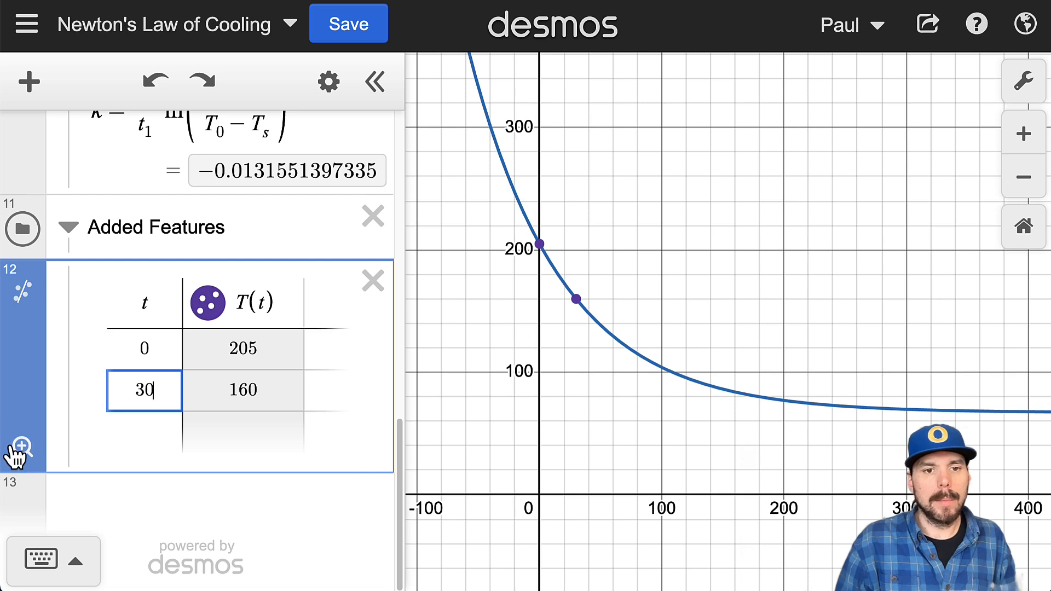
key("Return")
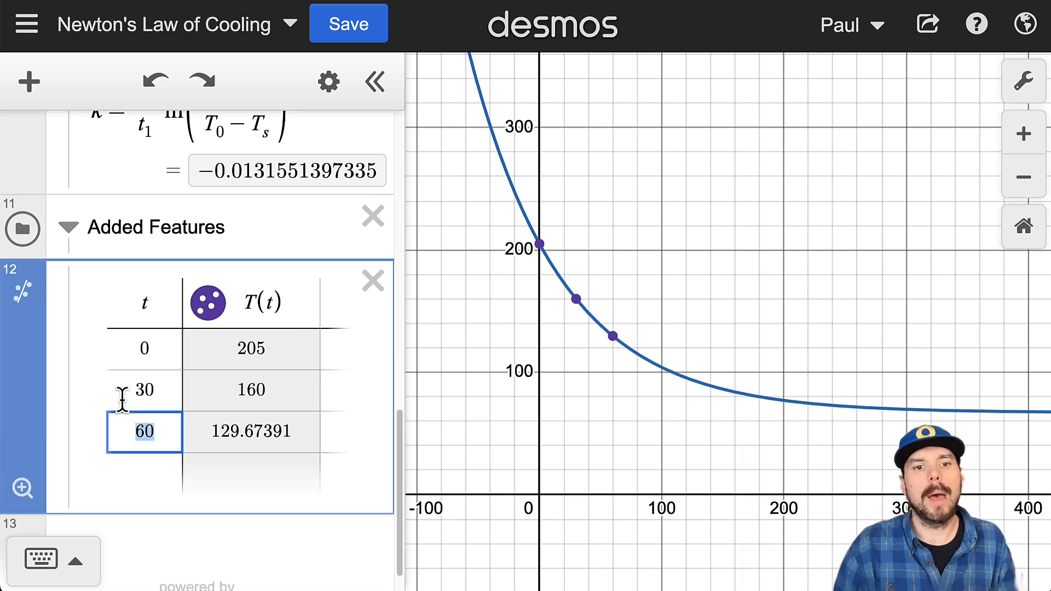
key("BackSpace")
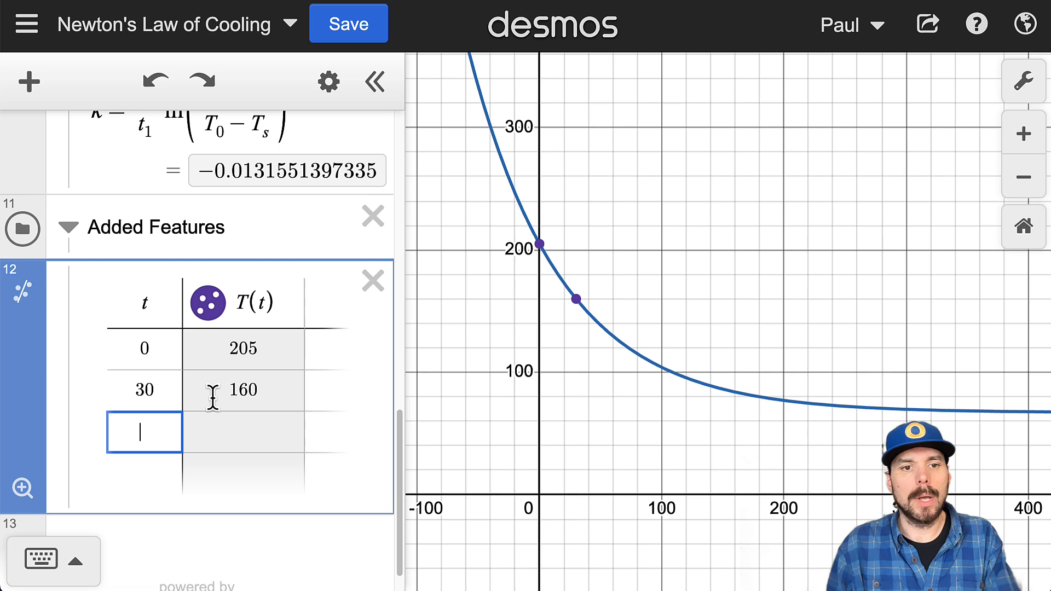
Step: Clear the 30 entry in the table's t column, and undo that deletion
left_click(171, 390)
key("BackSpace")
key("BackSpace")
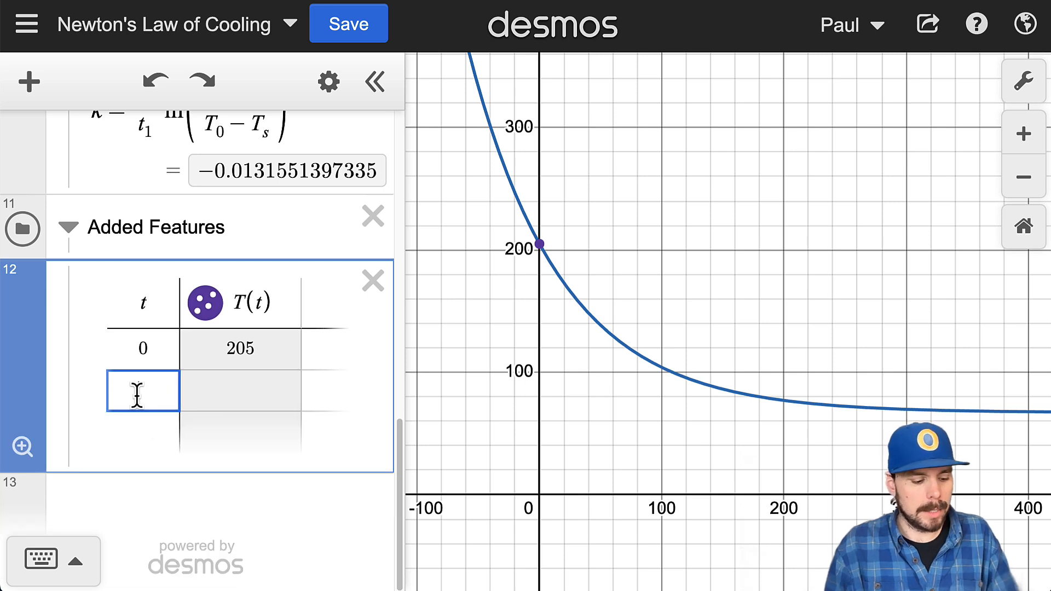
key("ctrl+z")
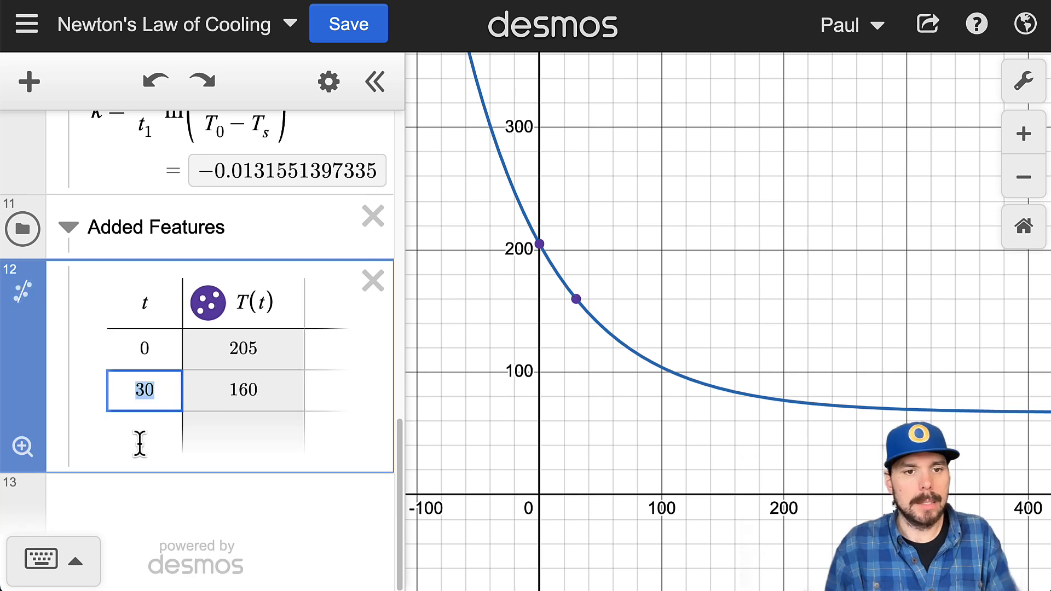
Step: Add two blank expression lines below the table, and extend the table with another row after t = 30
left_click(172, 434)
key("Return")
key("Return")
left_click(158, 350)
left_click(158, 318)
key("Return")
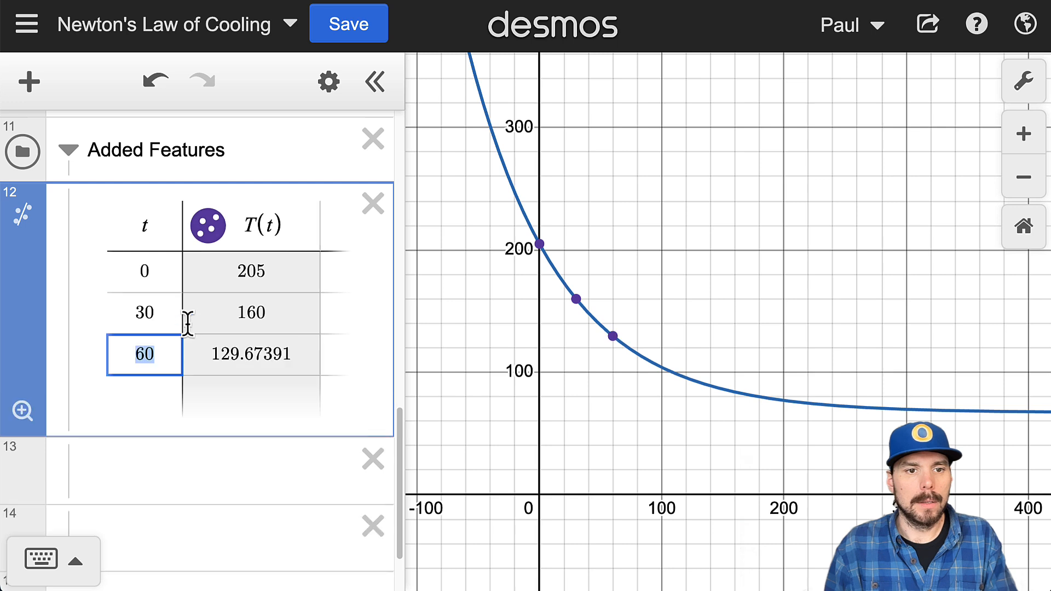
Step: Clear the 60 entry from the t column, and insert another empty row beneath t = 30
left_click(166, 392)
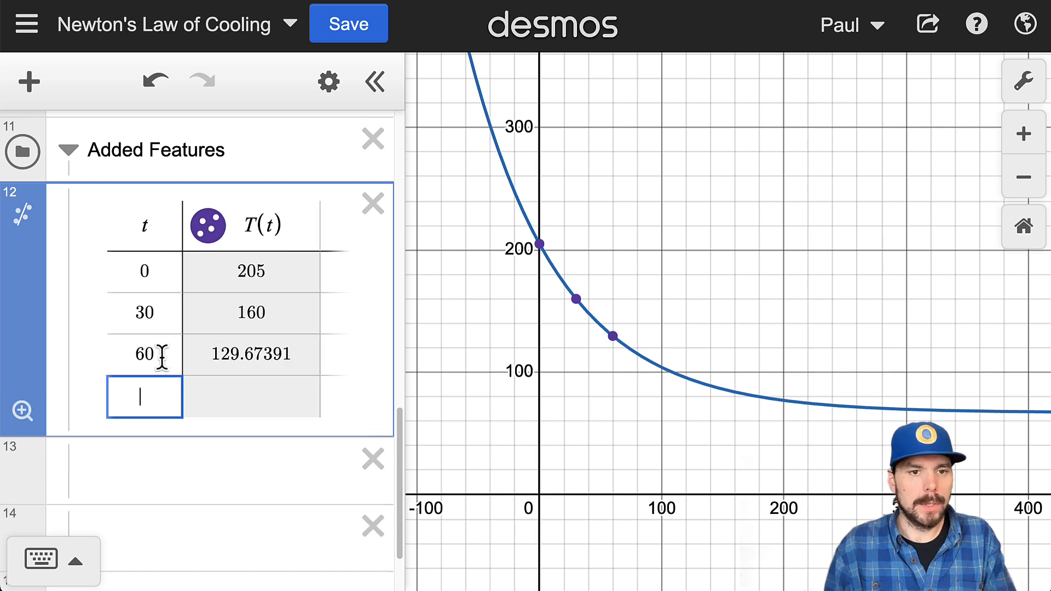
left_click_drag(162, 354, 118, 355)
key("BackSpace")
left_click(161, 316)
key("Return")
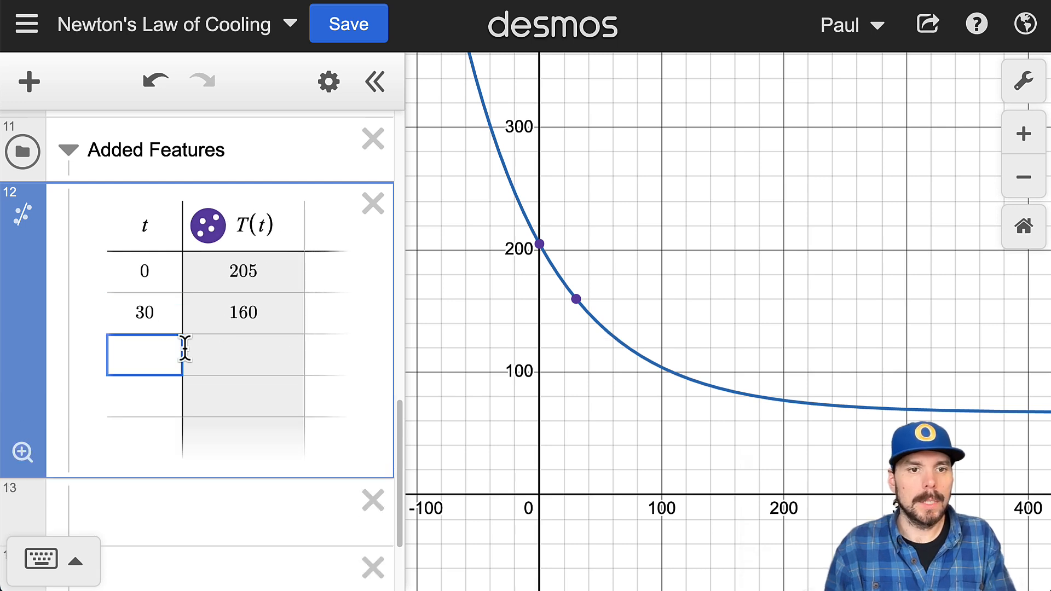
Step: Undo the last row insertion in the table, and return to the 30 entry in the t column
left_click(149, 93)
left_click(153, 388)
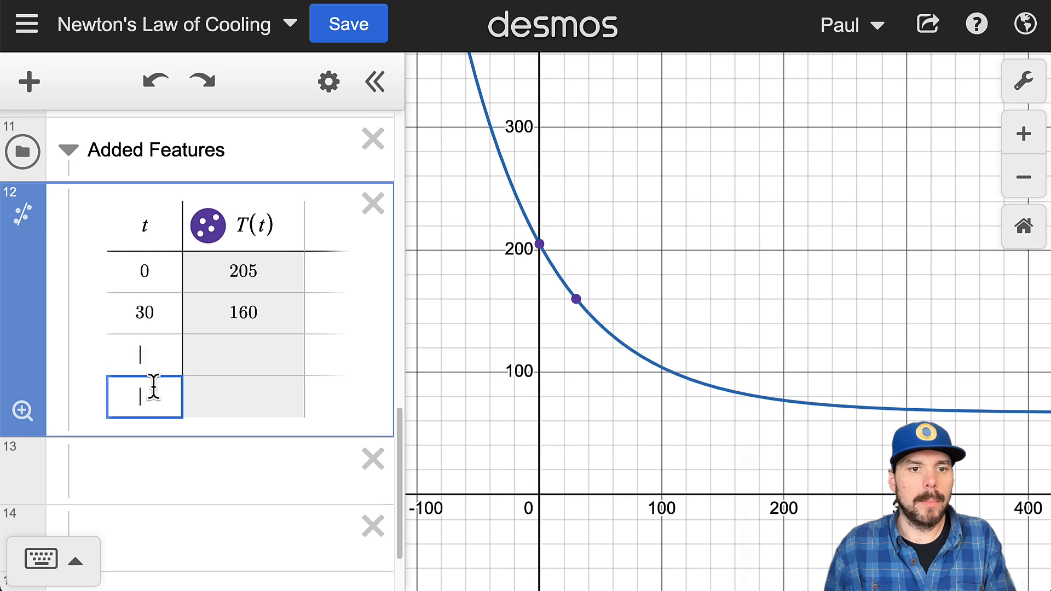
left_click(141, 367)
key("Return")
left_click(167, 312)
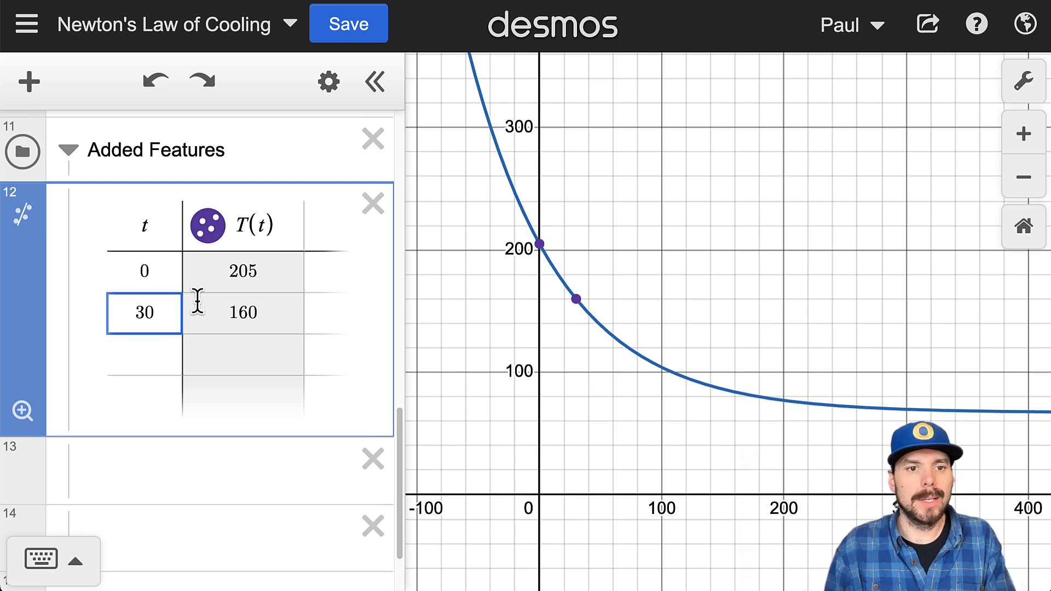
Step: Remove the empty rows beneath t = 30 so the table ends at that entry
key("Return")
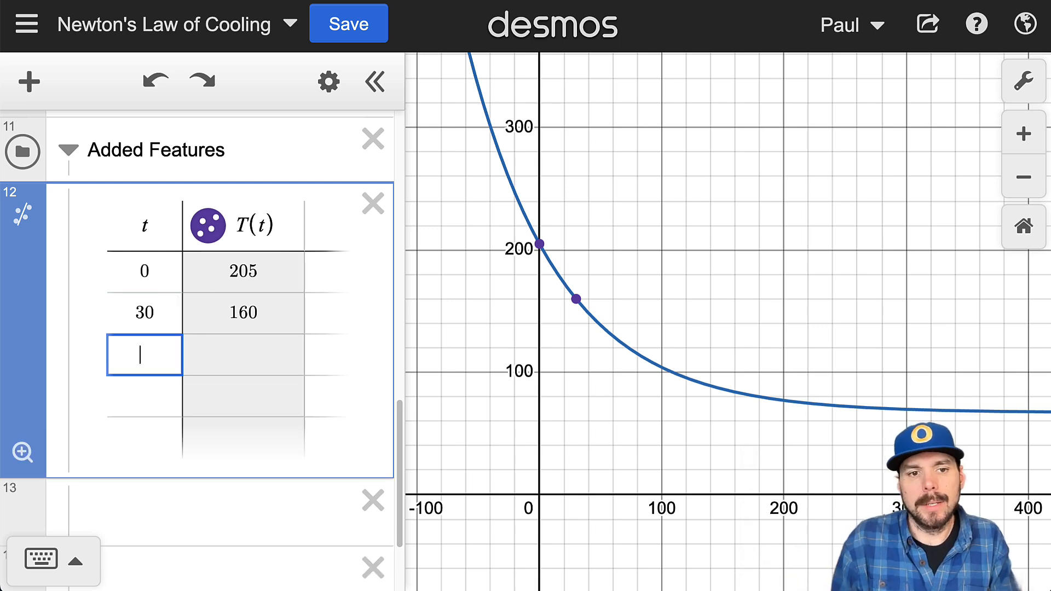
left_click(151, 423)
key("BackSpace")
key("BackSpace")
key("BackSpace")
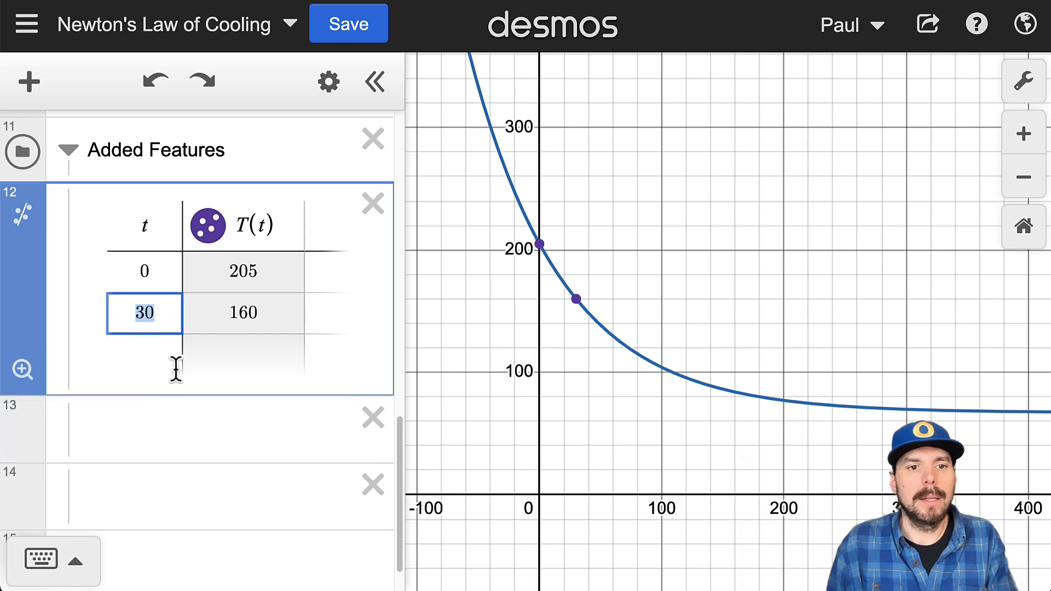
Step: Extend the table's t column in increments of 30, ending at t = 300
key("Return")
key("Return")
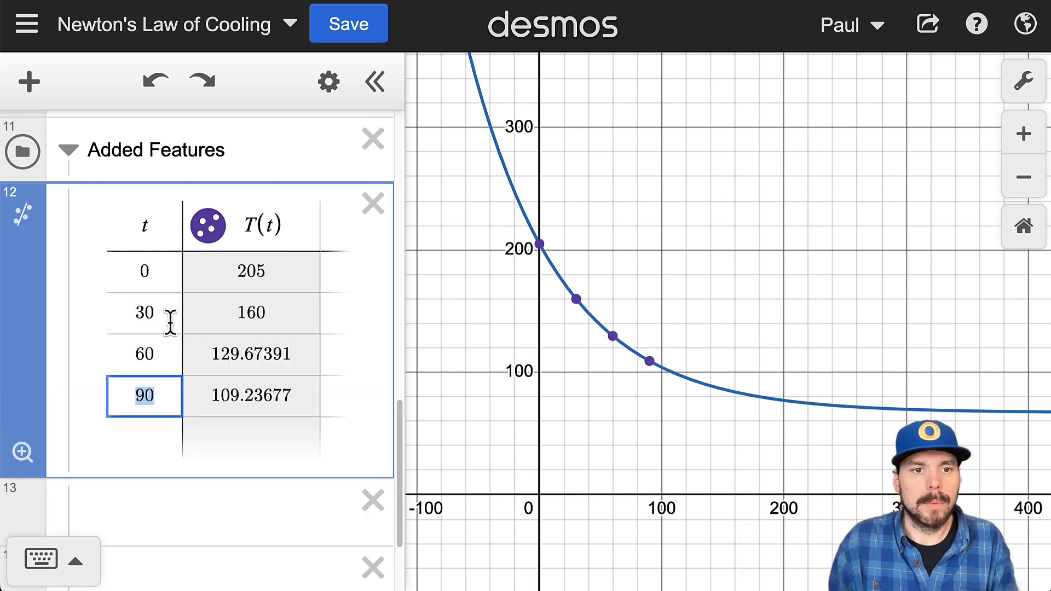
key("Return")
key("Return")
key("Return")
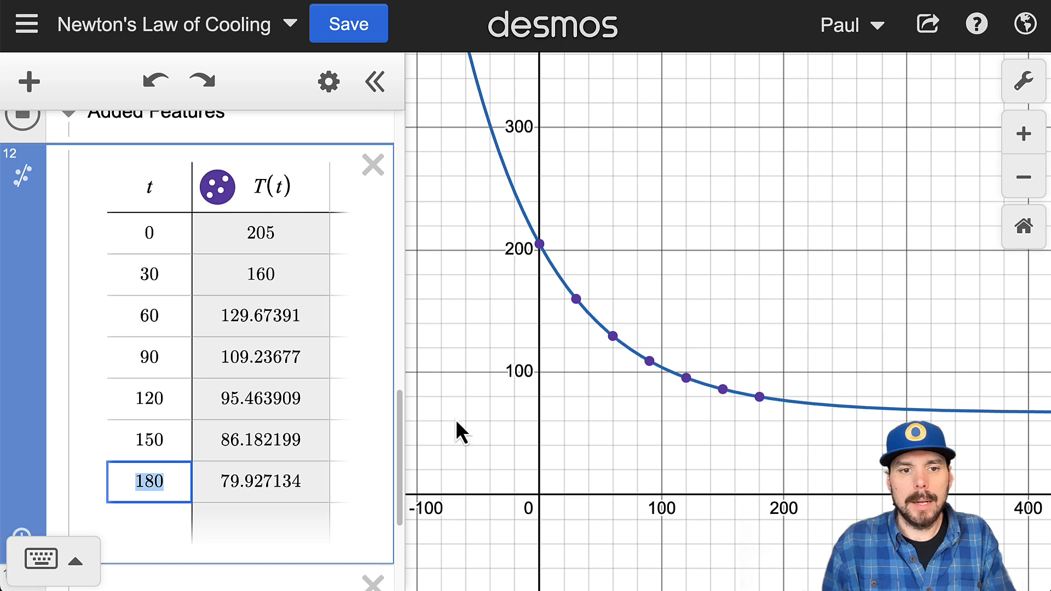
key("Return")
key("Return")
key("Return")
key("Return")
key("Return")
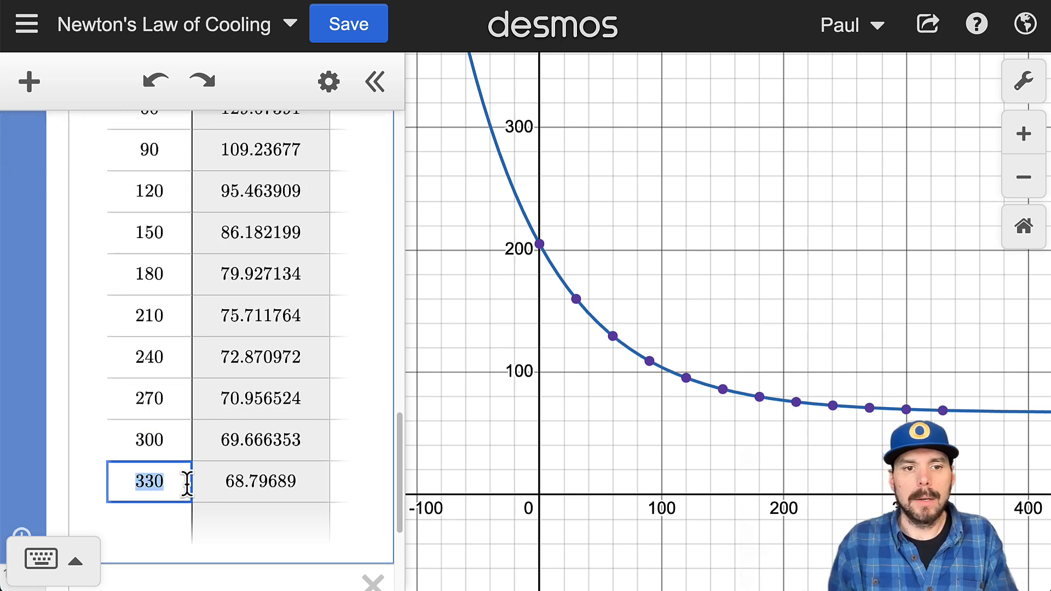
key("BackSpace")
key("BackSpace")
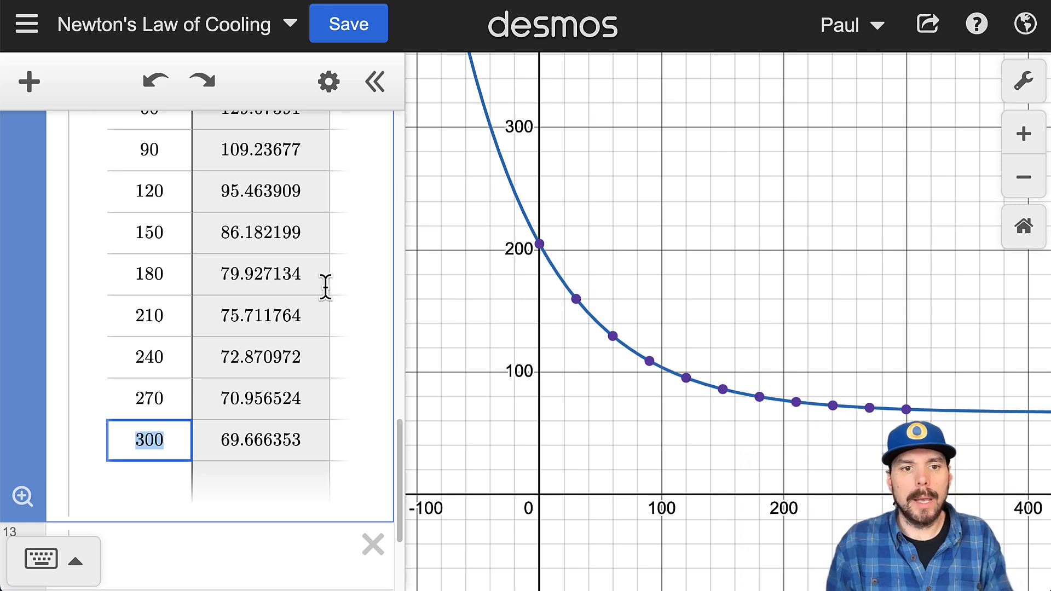
Step: Zoom-fit the graph to the table's points, undoing and redoing the fit to compare the two views
scroll(285, 329, "up", 4)
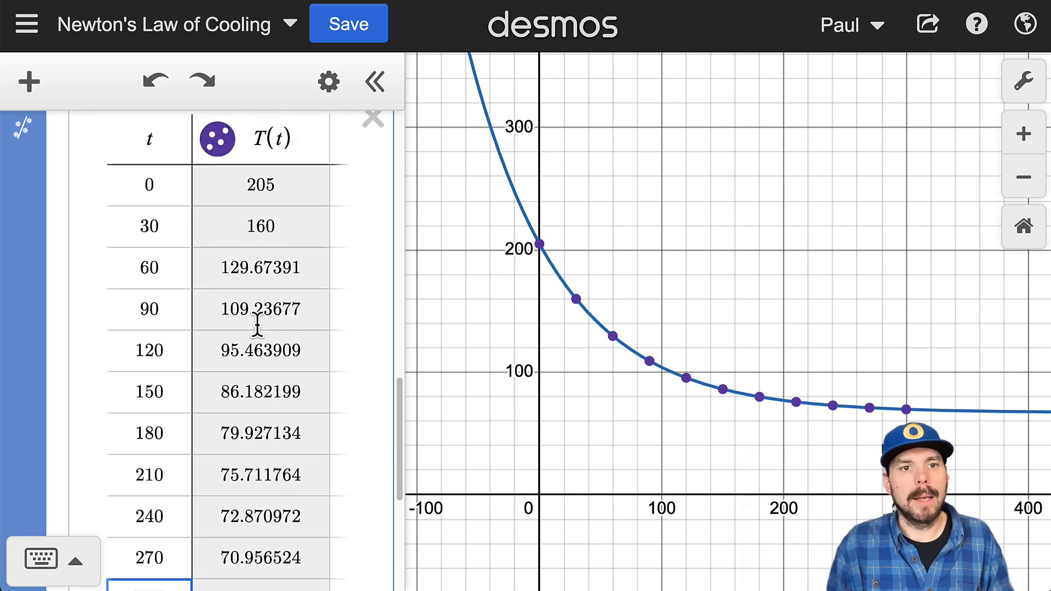
scroll(255, 329, "down", 6)
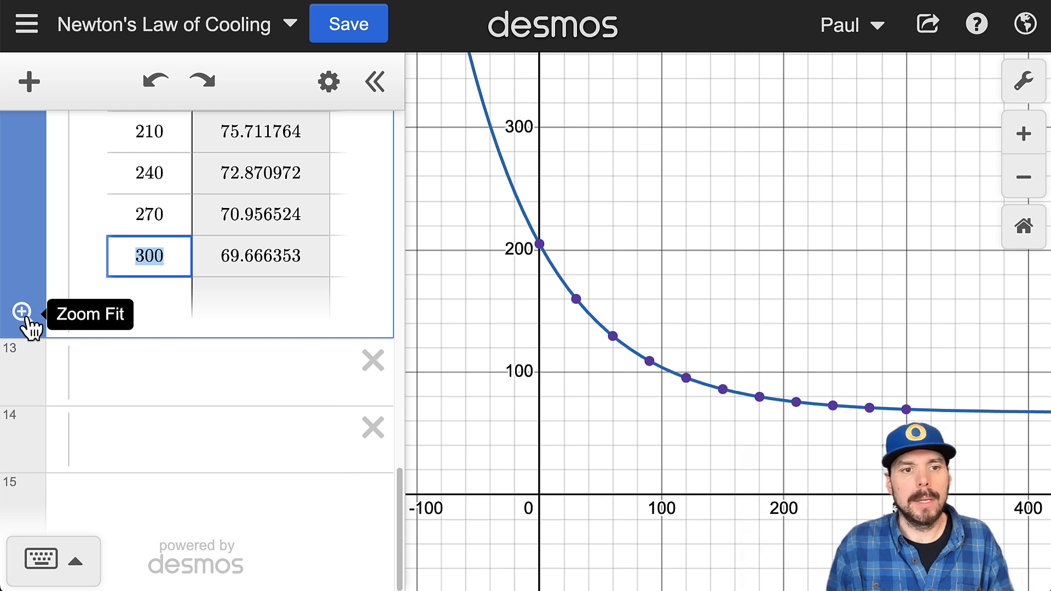
left_click(22, 313)
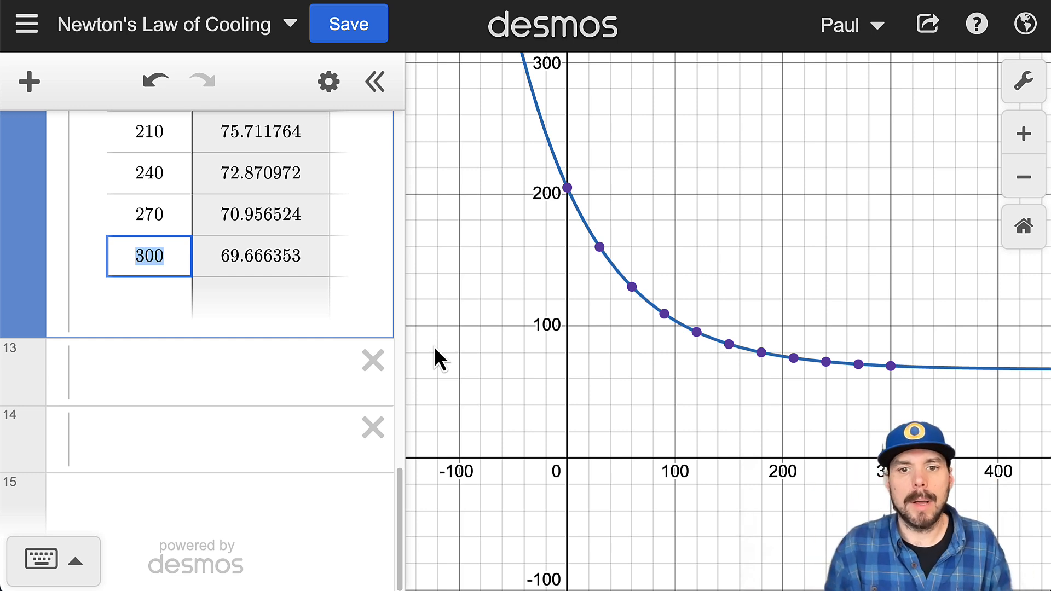
left_click(149, 79)
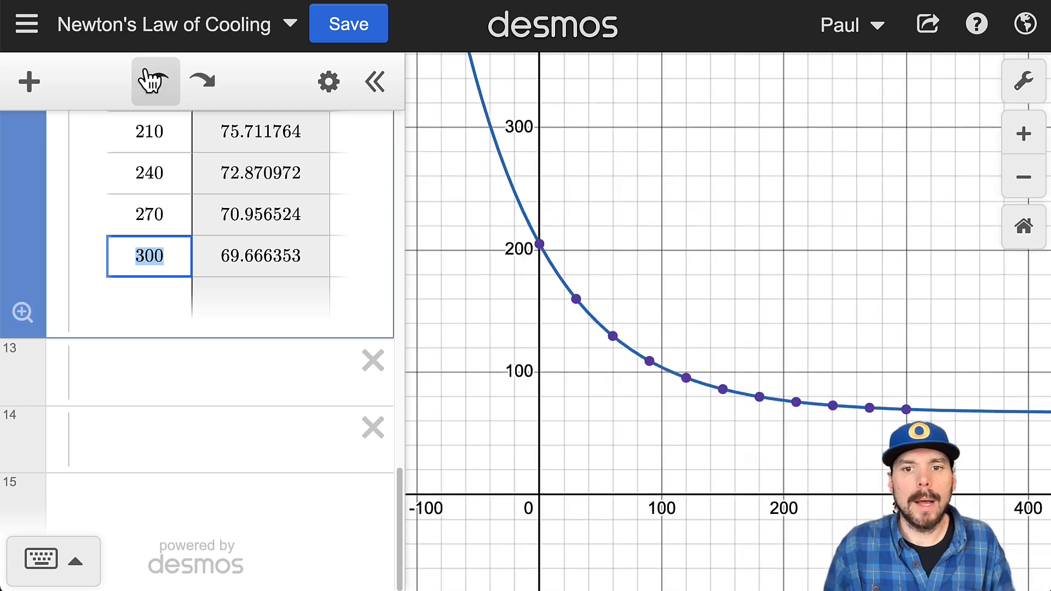
left_click(207, 89)
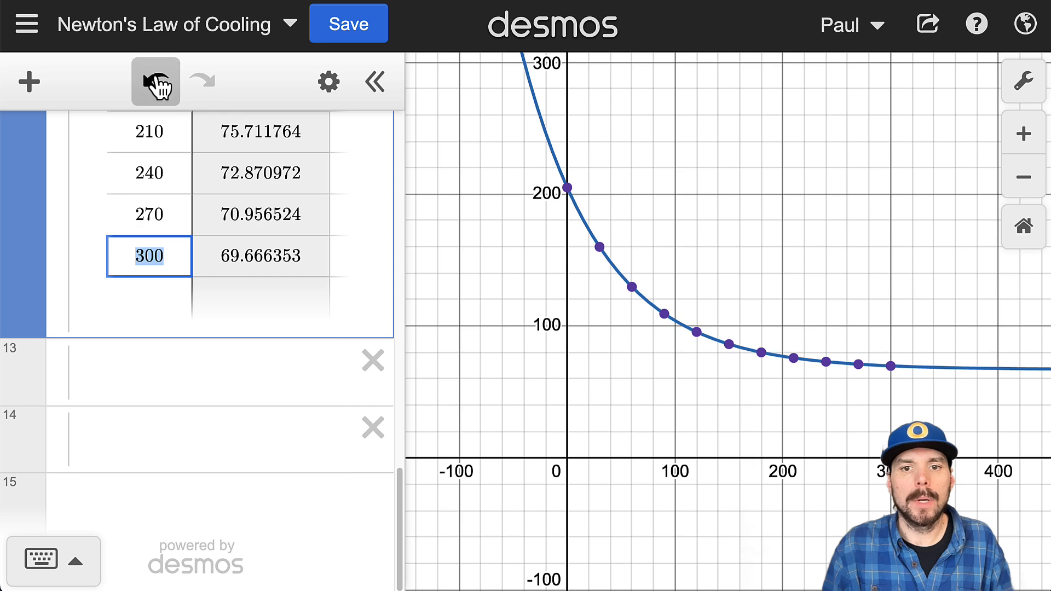
left_click(158, 85)
left_click(202, 86)
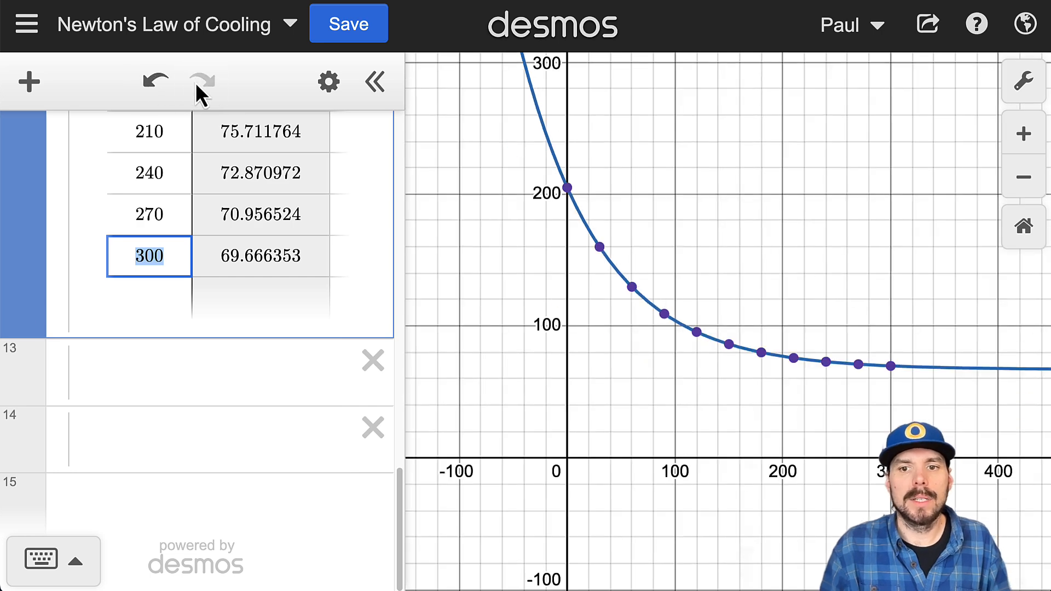
left_click(1023, 135)
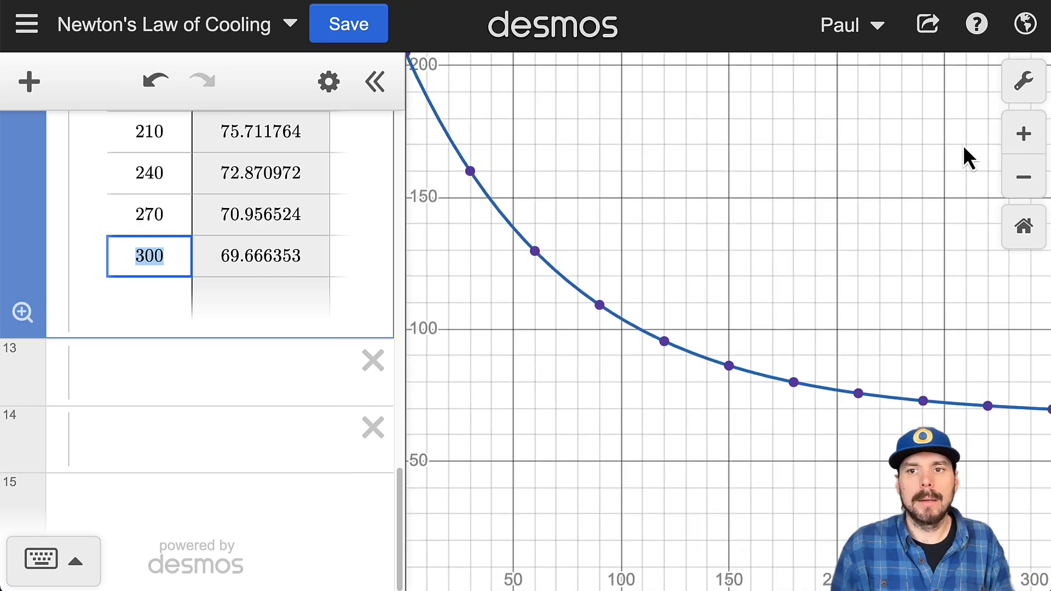
left_click(1023, 177)
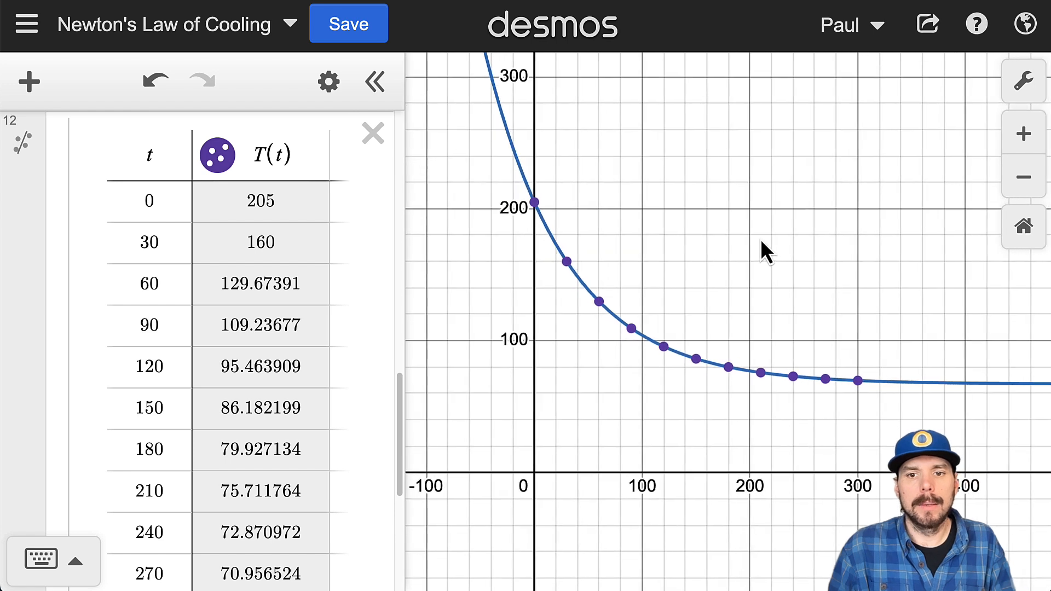
Step: Label the graph's x-axis "t (time in minutes)" in the graph settings
left_click(1024, 88)
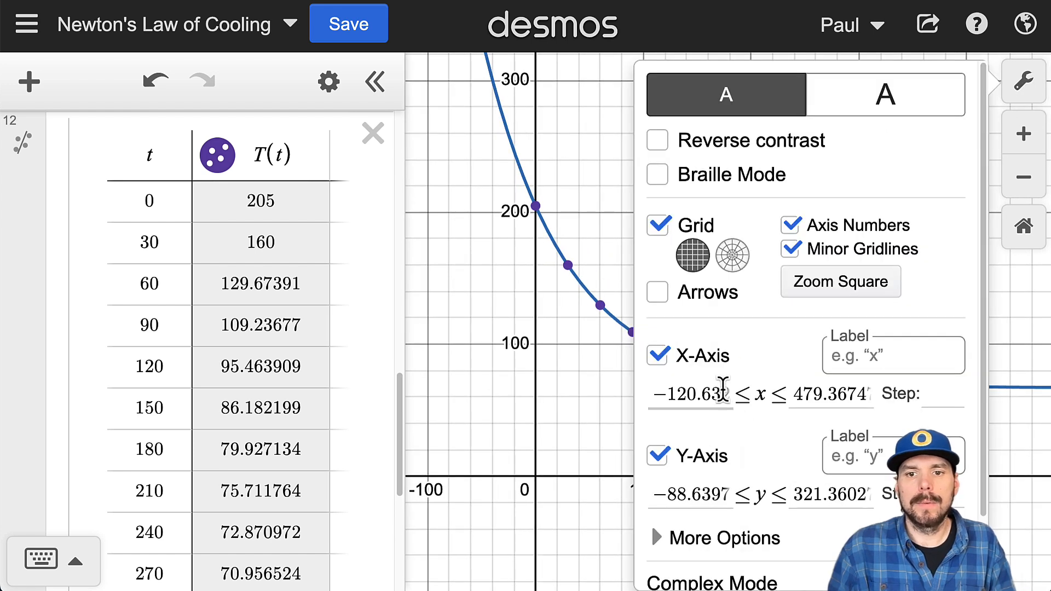
left_click_drag(650, 394, 872, 396)
left_click_drag(652, 495, 753, 495)
left_click(892, 361)
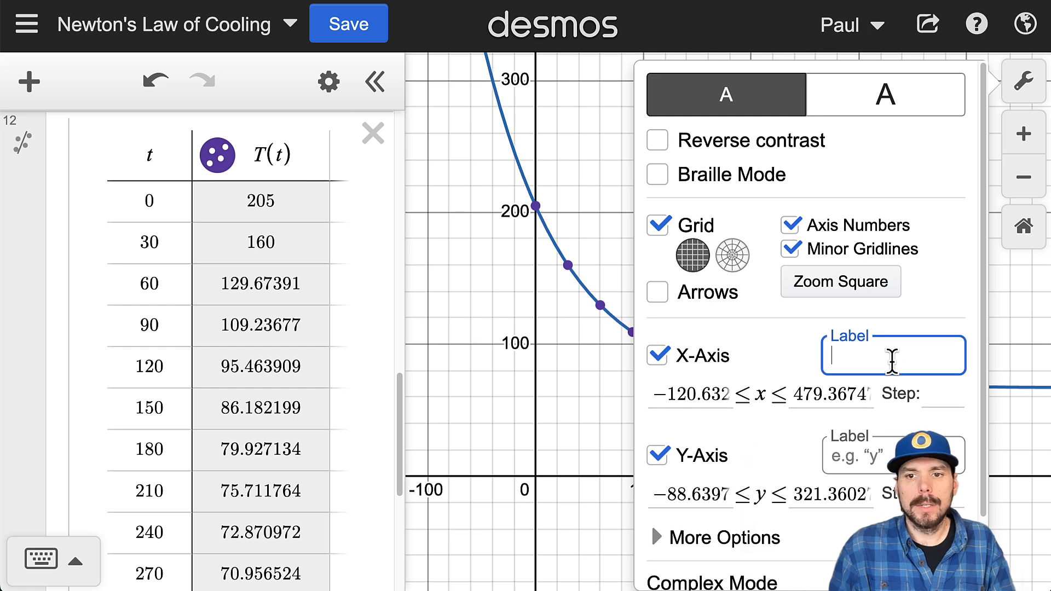
type("t ")
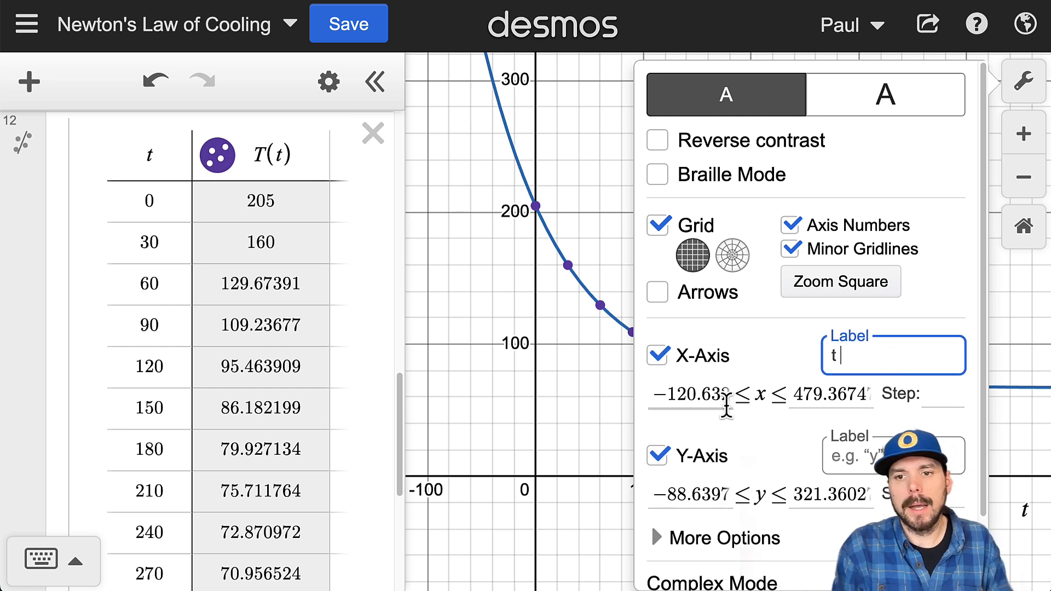
type("(time in minu")
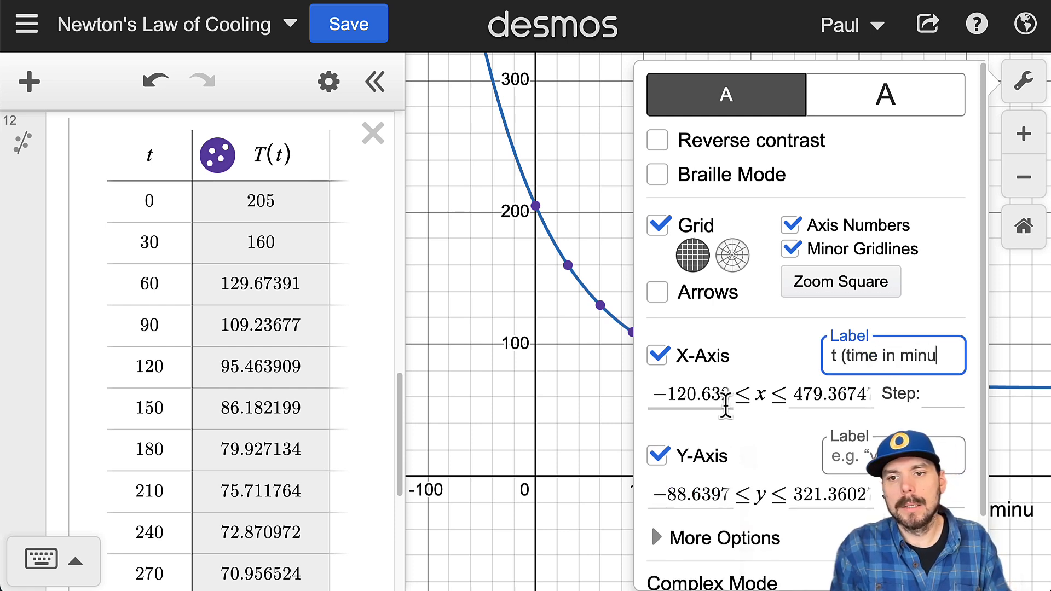
type("tes)")
Step: Label the y-axis "T (temp in F)" and close the graph settings
left_click(851, 458)
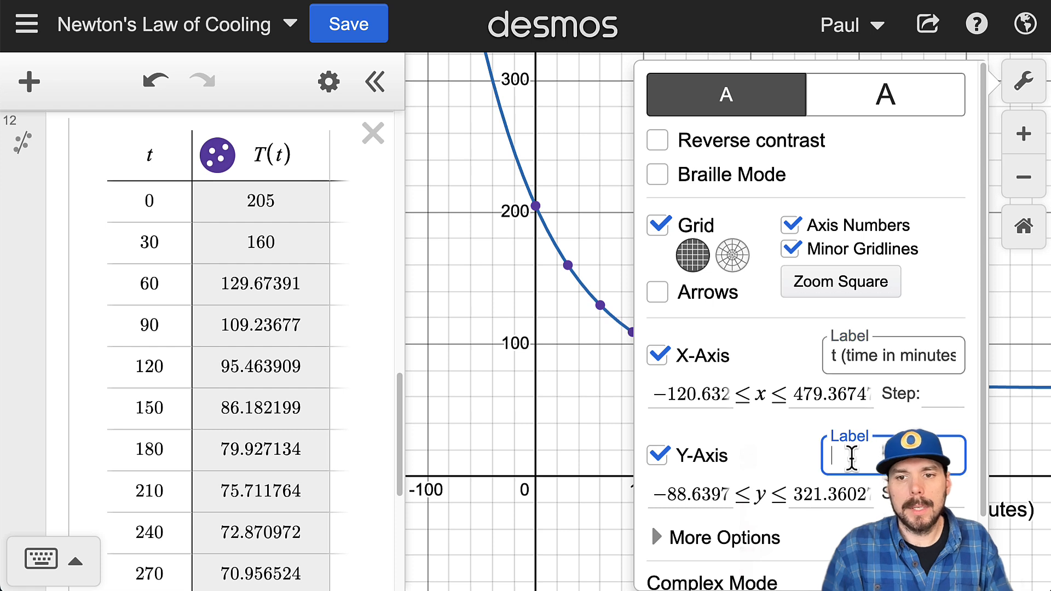
type("T (tem")
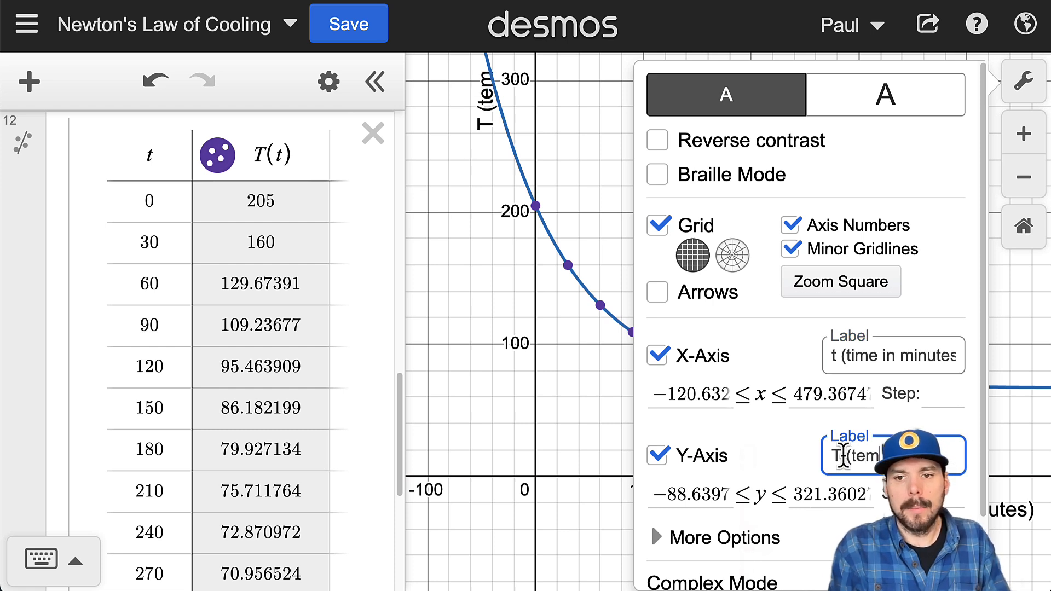
type("p in F)")
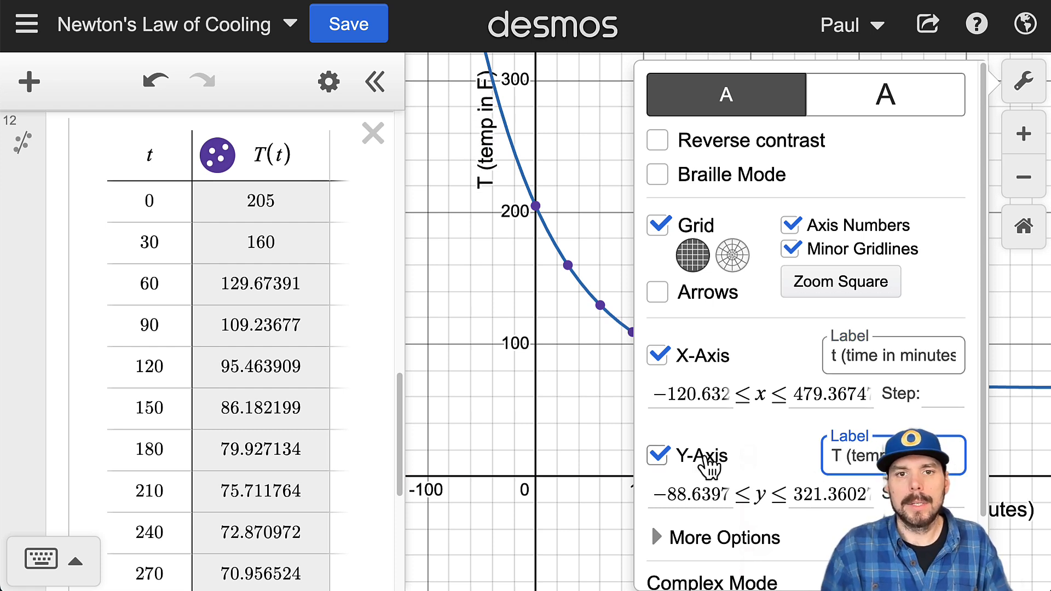
left_click(511, 372)
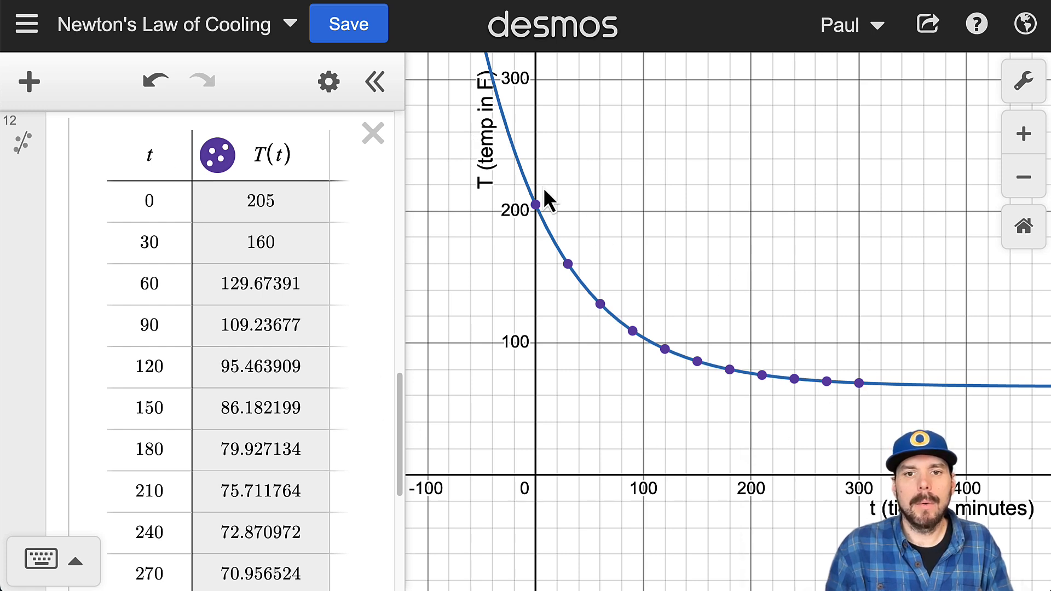
Step: Toggle the visibility of the table's T(t) points on the graph, leaving them hidden
left_click(219, 167)
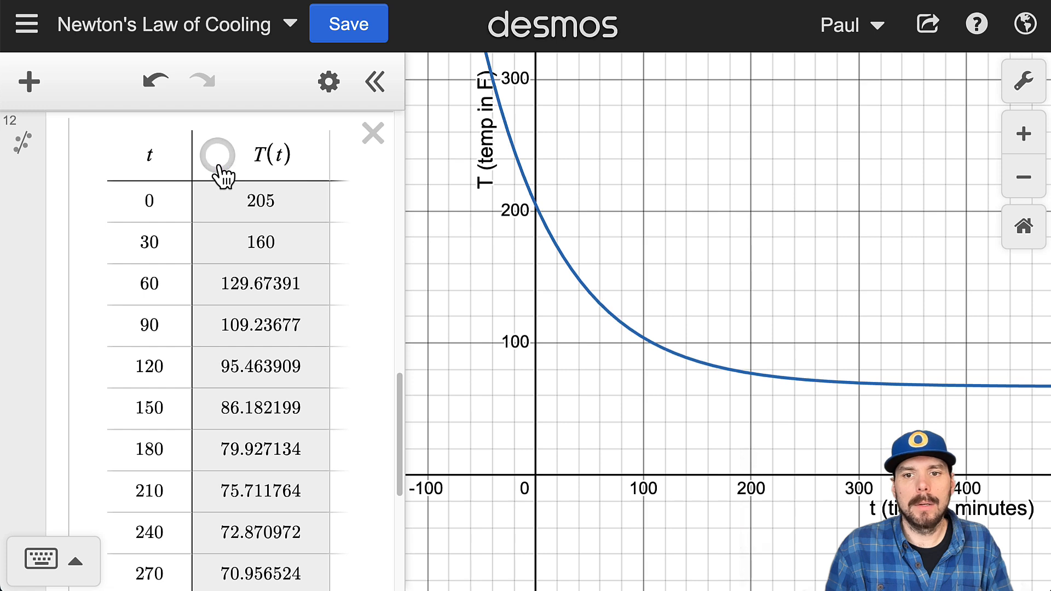
left_click(219, 168)
left_click(219, 168)
left_click(219, 167)
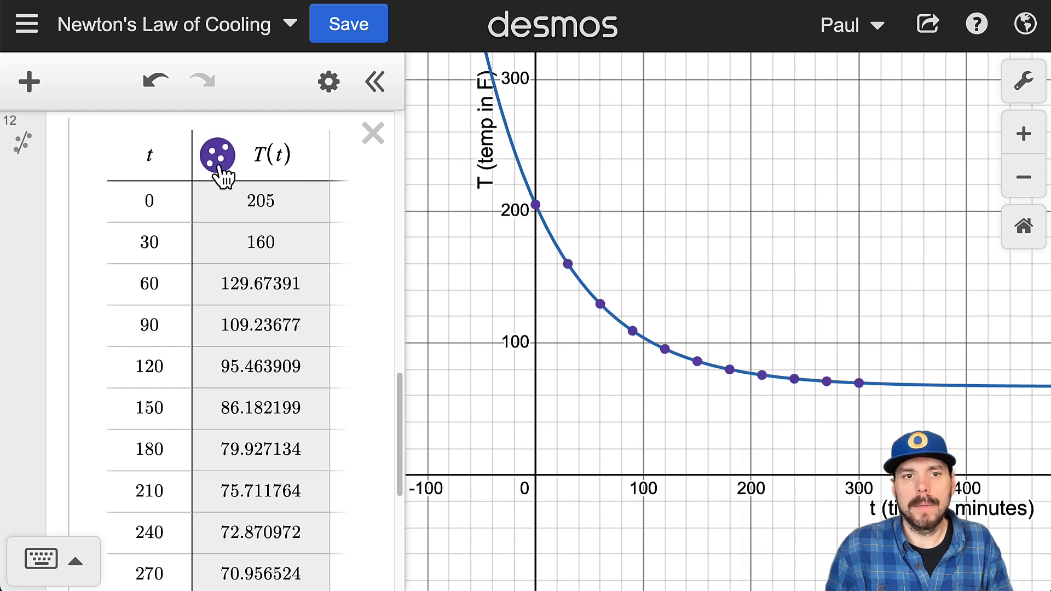
left_click(22, 145)
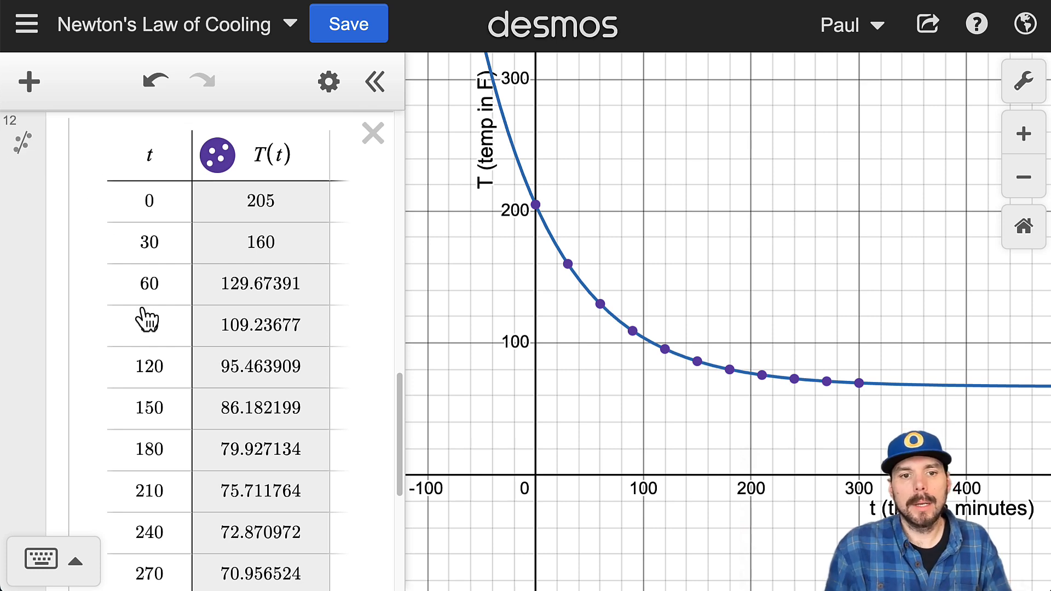
left_click(218, 171)
Step: Add the horizontal line y = 67 in the first blank expression below the table, matching the surrounding temperature
scroll(148, 384, "down", 5)
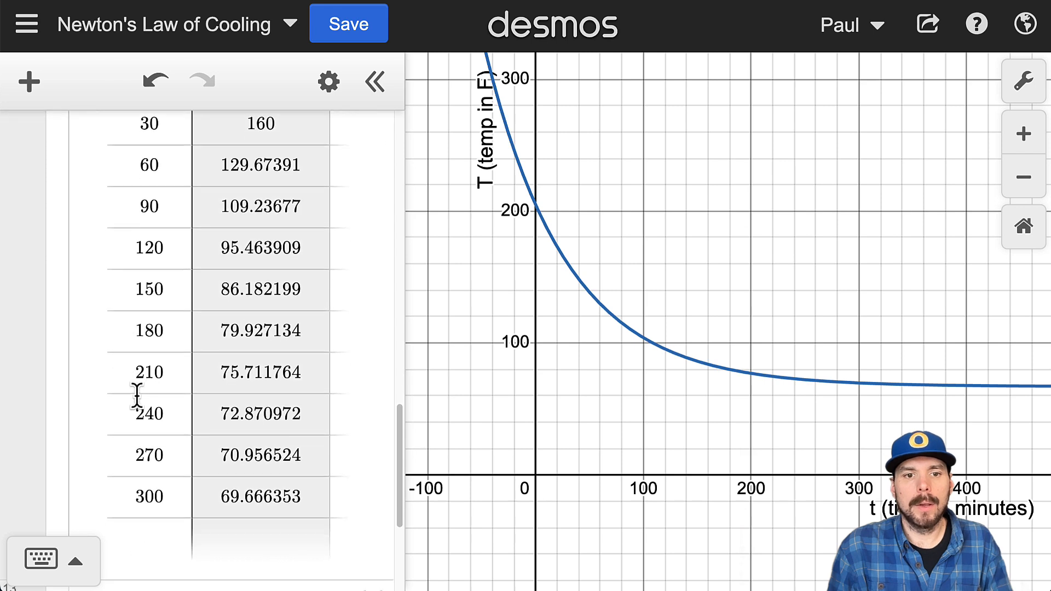
scroll(171, 417, "up", 3)
scroll(183, 405, "down", 5)
left_click(183, 402)
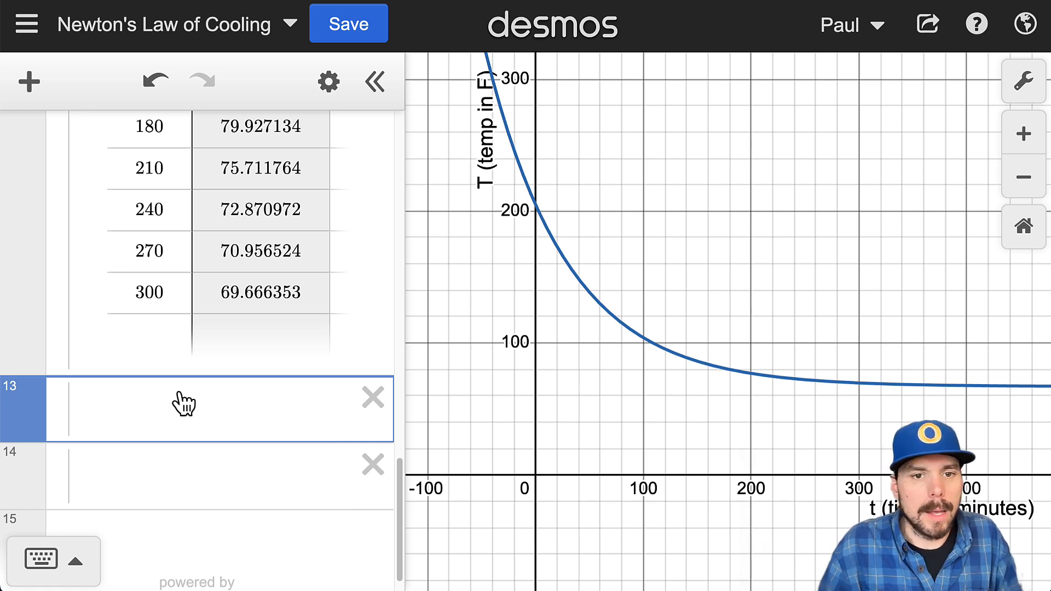
scroll(44, 323, "up", 15)
left_click_drag(192, 221, 75, 198)
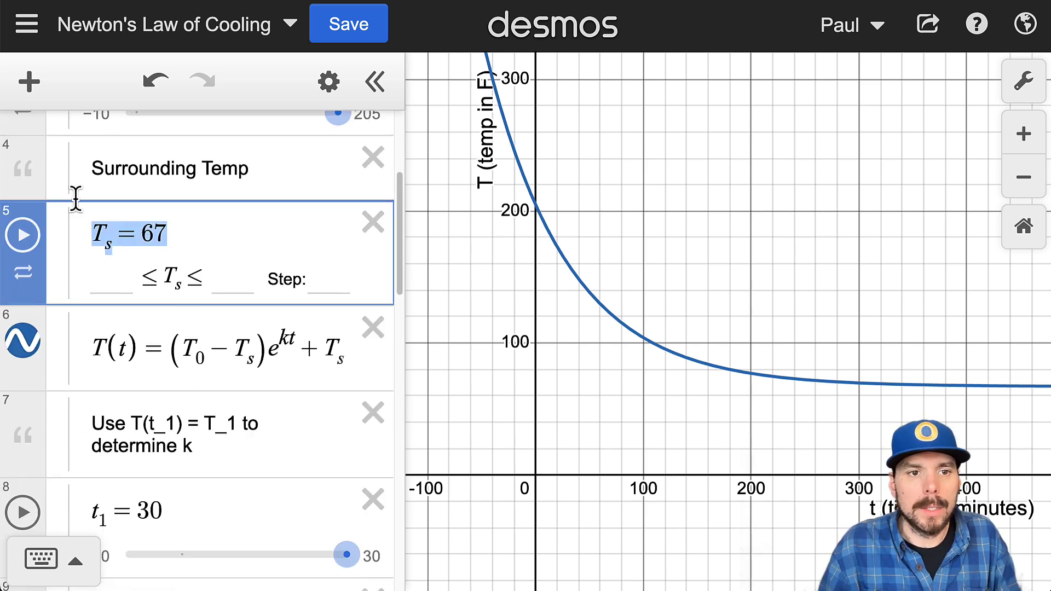
scroll(198, 392, "down", 15)
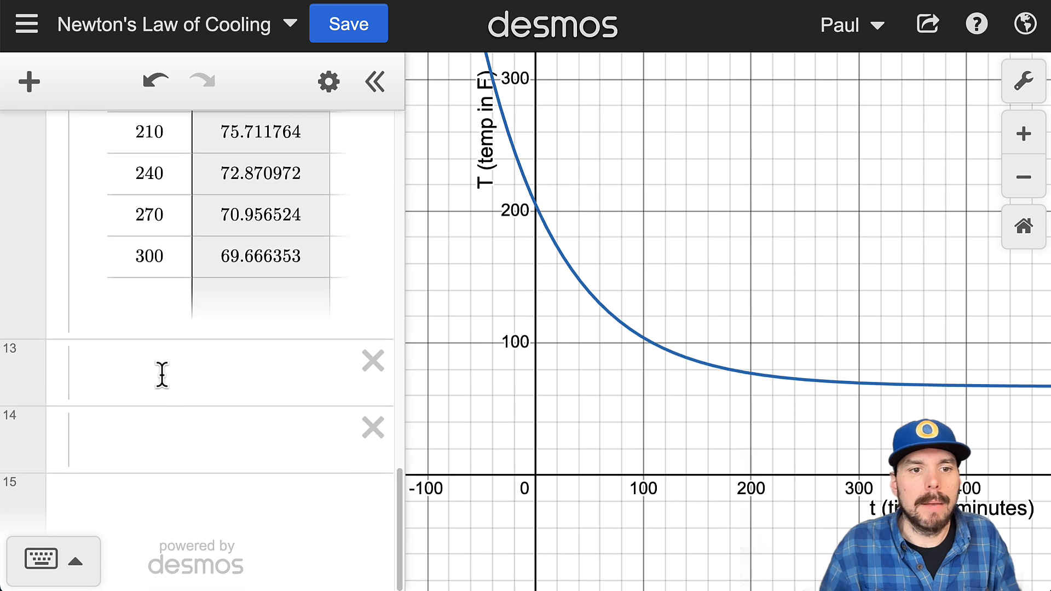
left_click(158, 370)
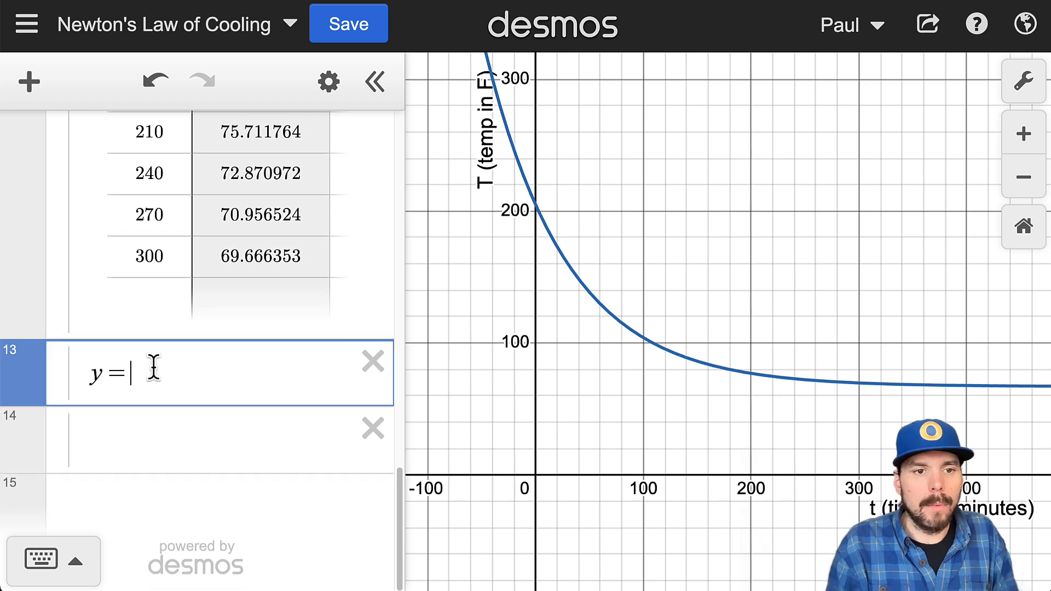
type("y=67")
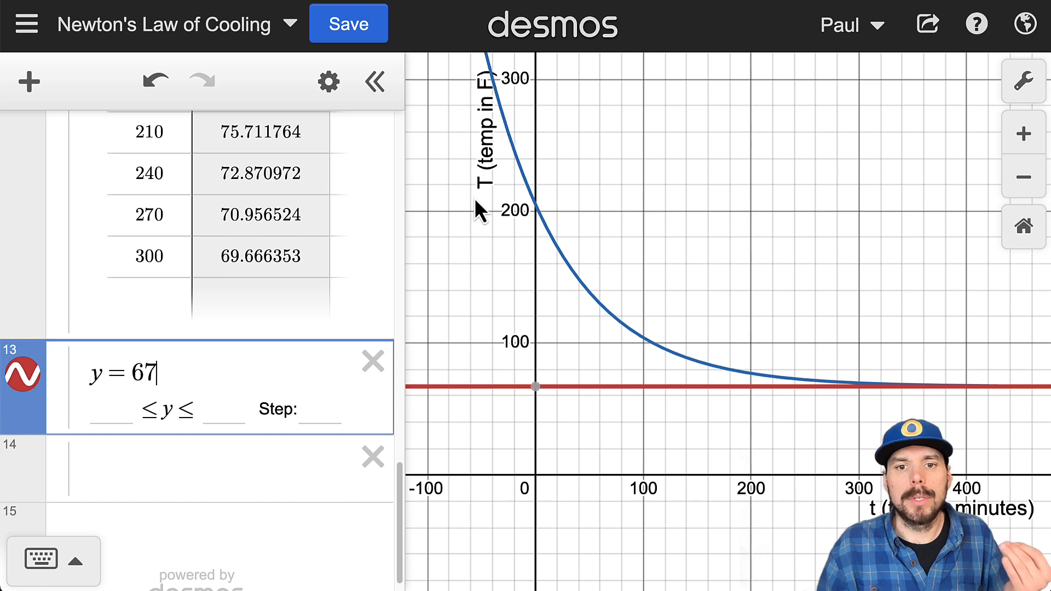
Step: Try T instead of y on the left side of the y = 67 equation, and restore y
double_click(96, 373)
type("T")
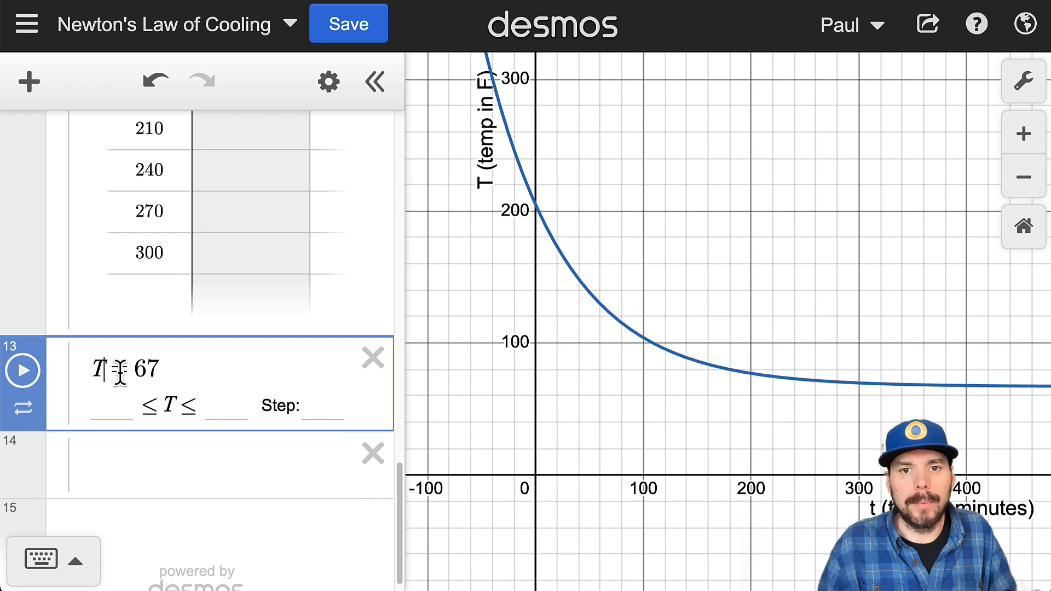
key("BackSpace")
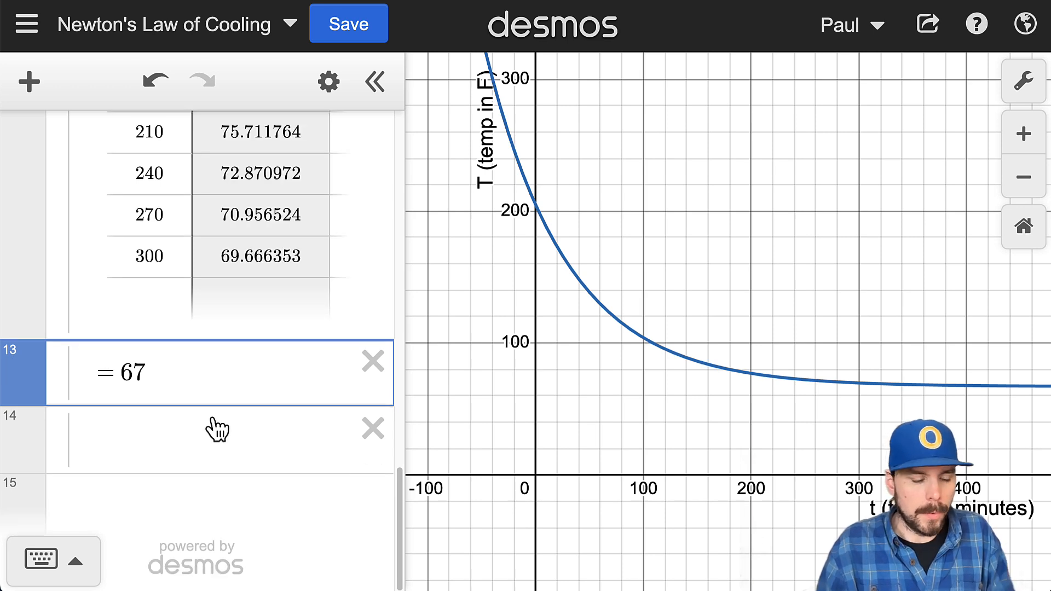
type("y")
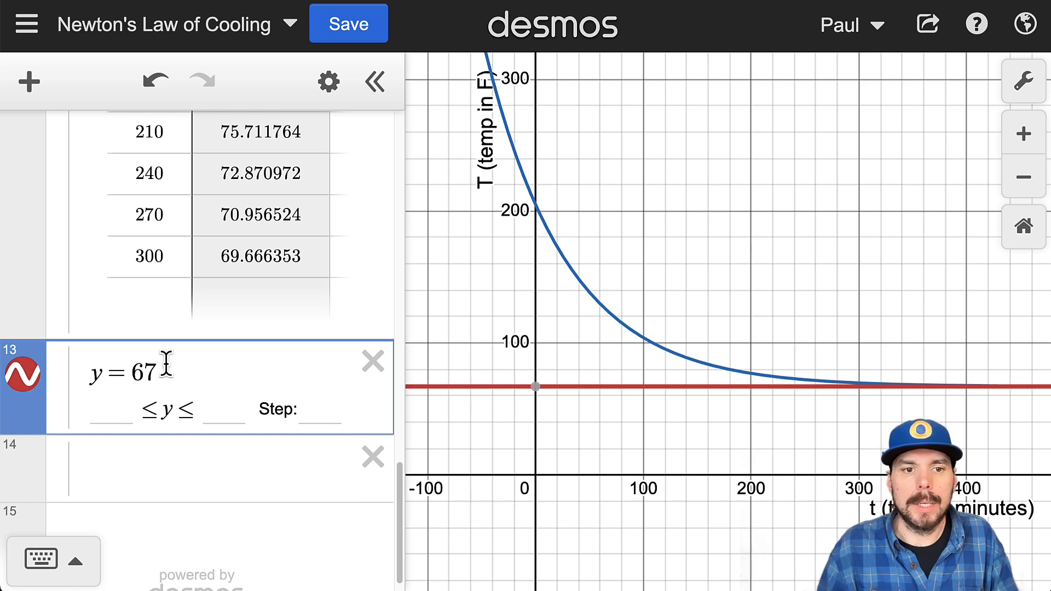
Step: Restyle the y = 67 line as a blue dashed line
left_click(331, 88)
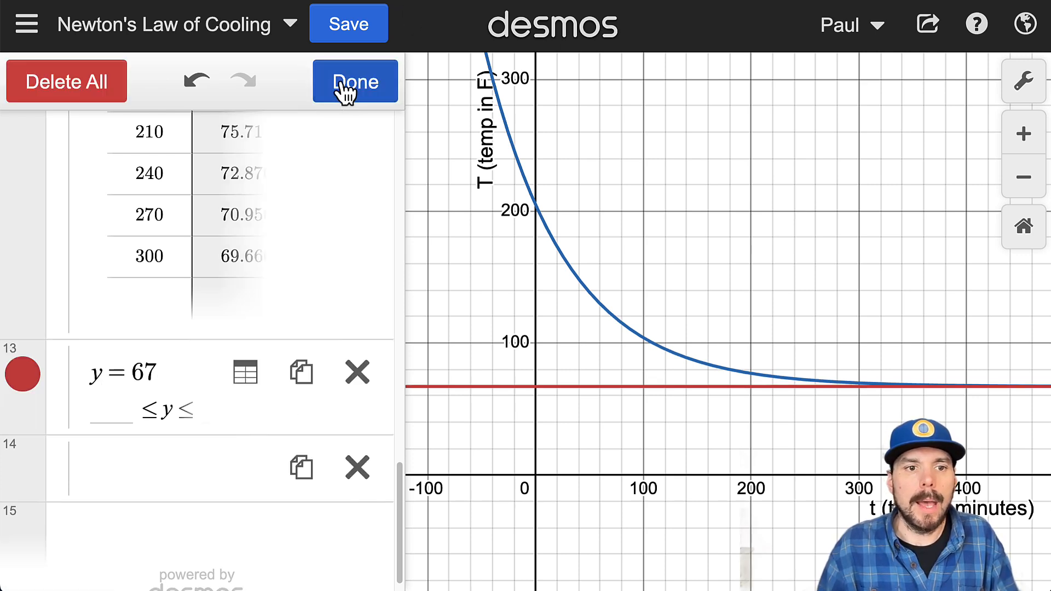
left_click(25, 388)
left_click(130, 523)
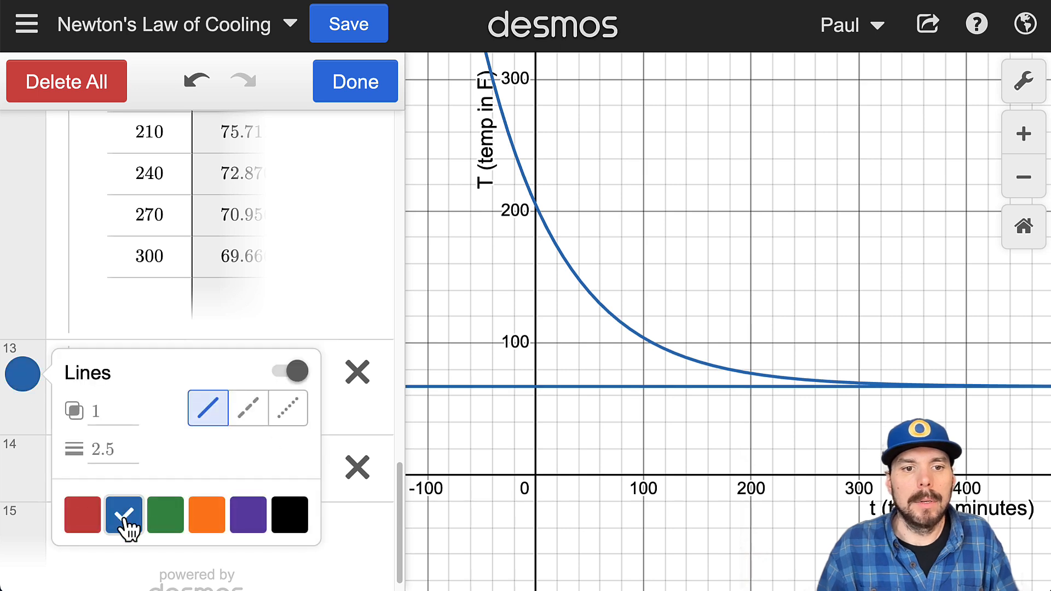
left_click(249, 407)
Step: Set the thickness of the dashed y = 67 line to 1.5 and close its style settings
left_click(101, 449)
key("BackSpace")
key("BackSpace")
key("BackSpace")
type("1")
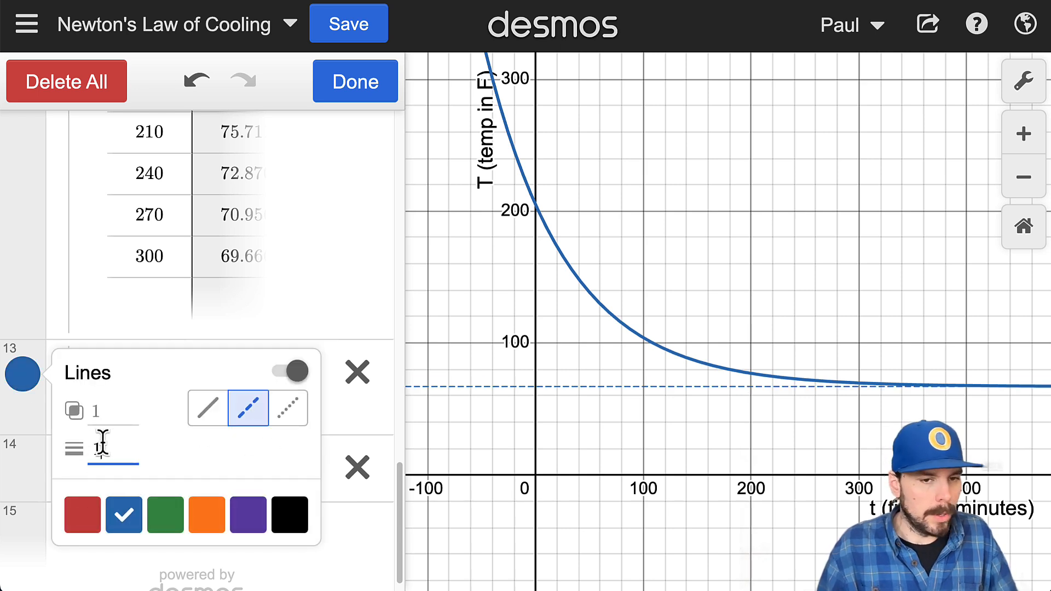
type("0")
key("BackSpace")
type(".5")
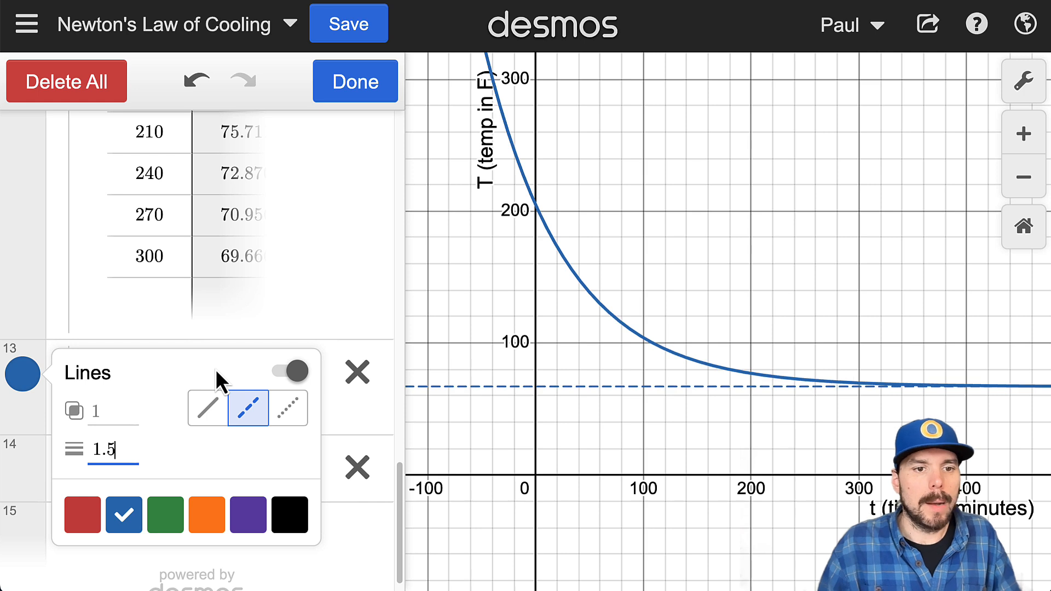
left_click(678, 371)
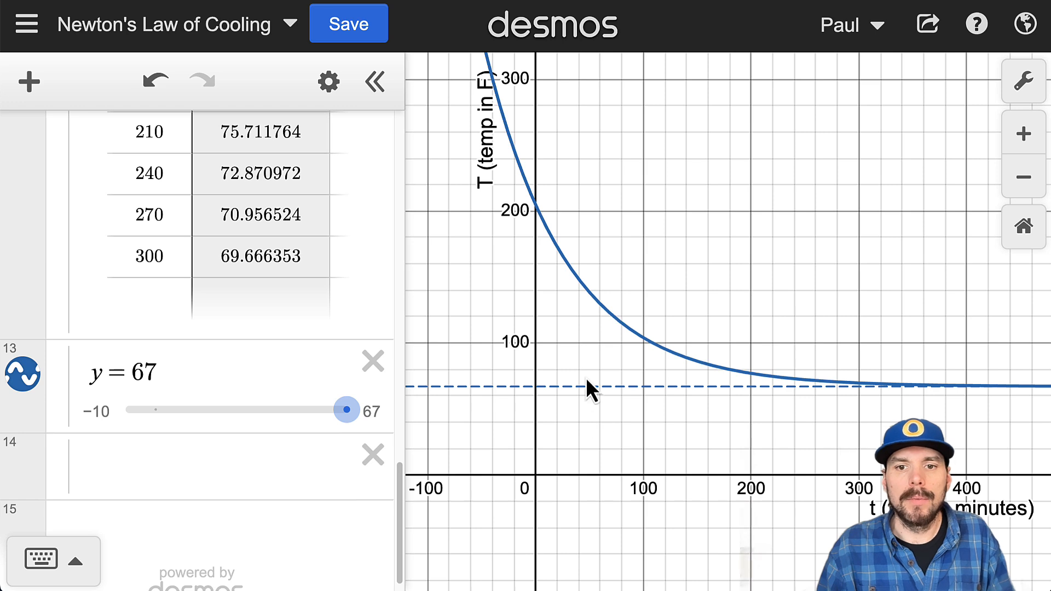
Step: Add the point (0, T_s) in the blank expression below y = 67, using T_s in place of an initial T(0)
left_click_drag(164, 375, 82, 375)
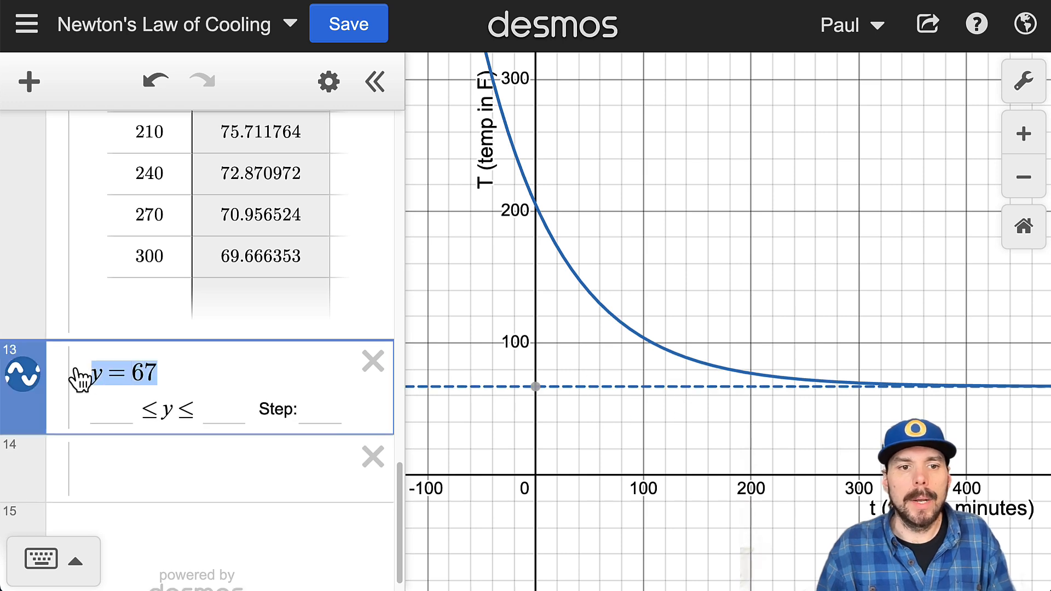
left_click(172, 461)
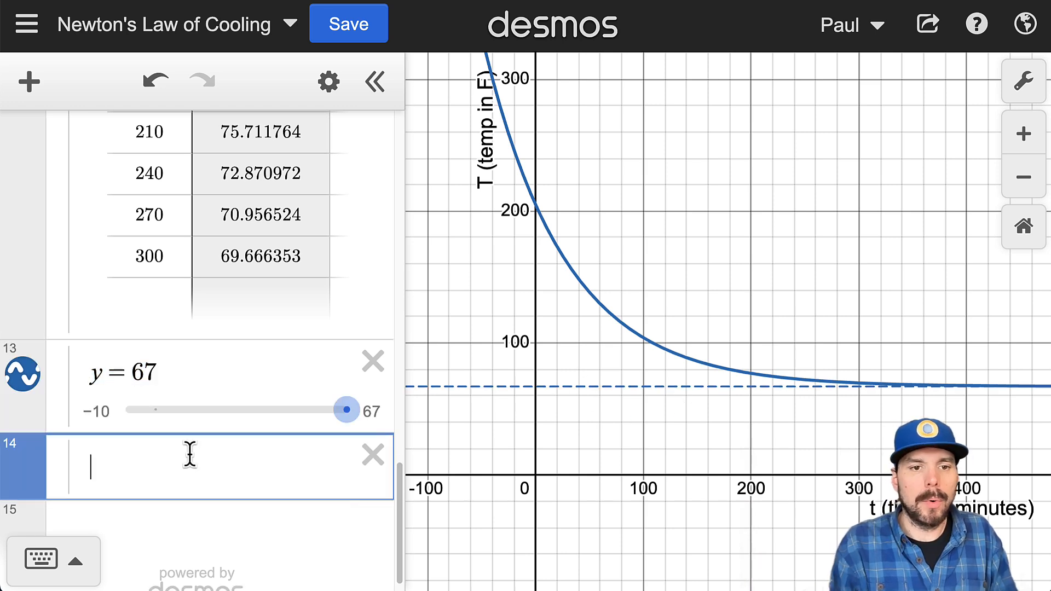
type("(")
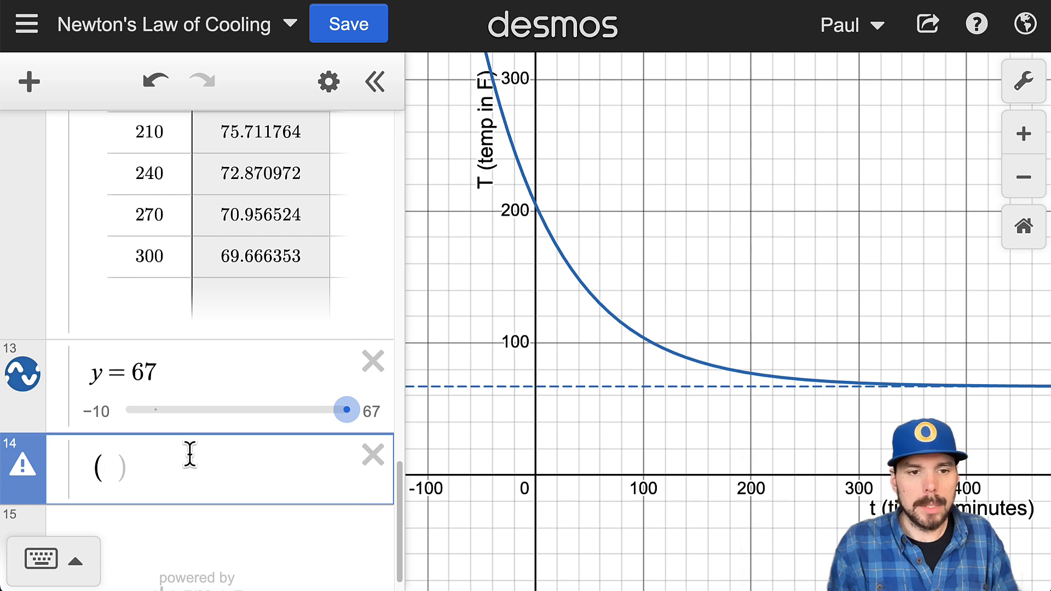
type("0,T")
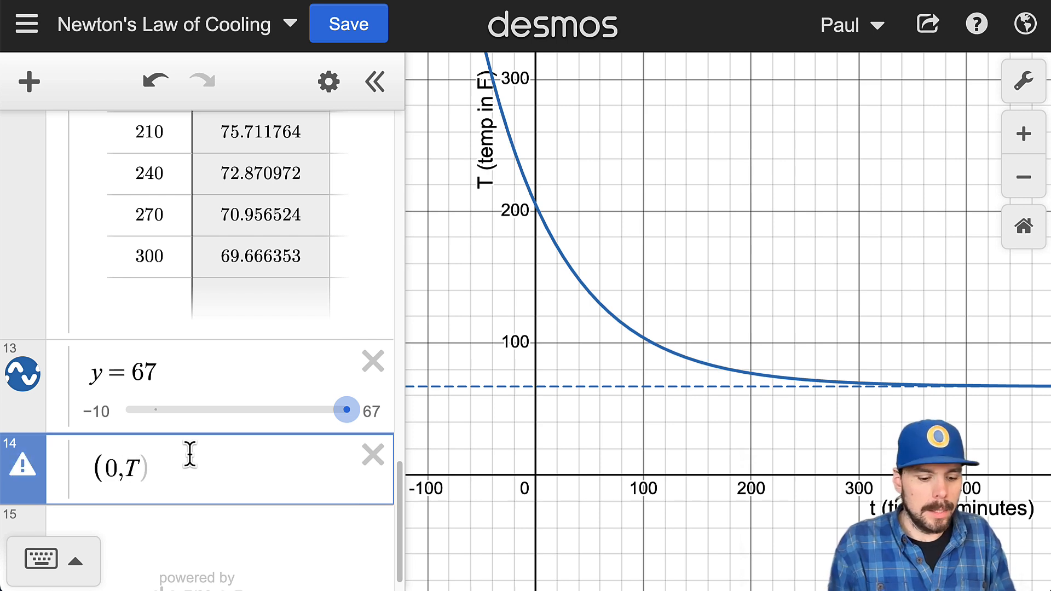
type("(0)")
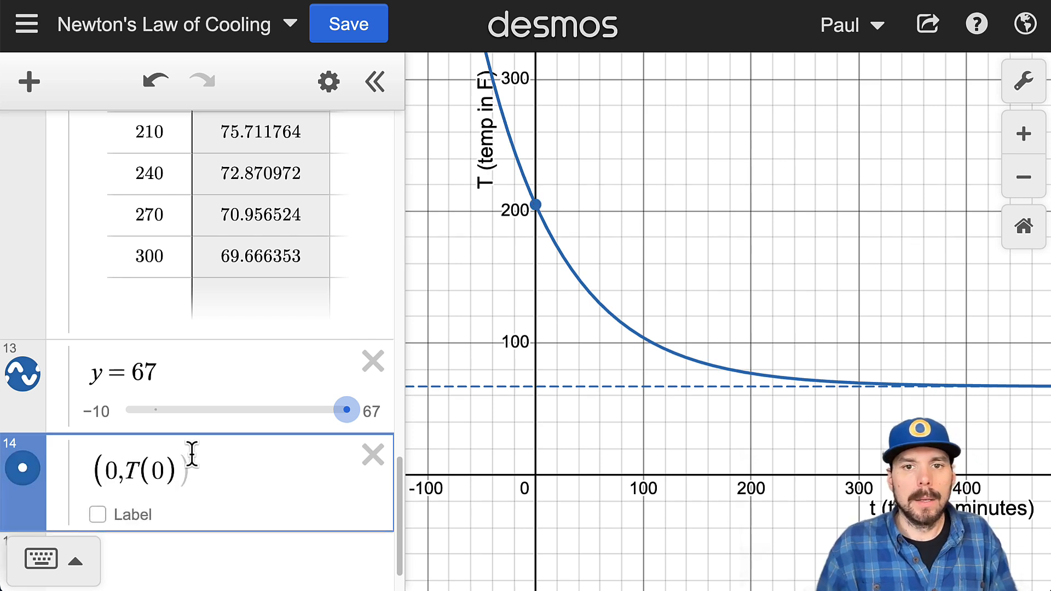
left_click_drag(169, 470, 125, 474)
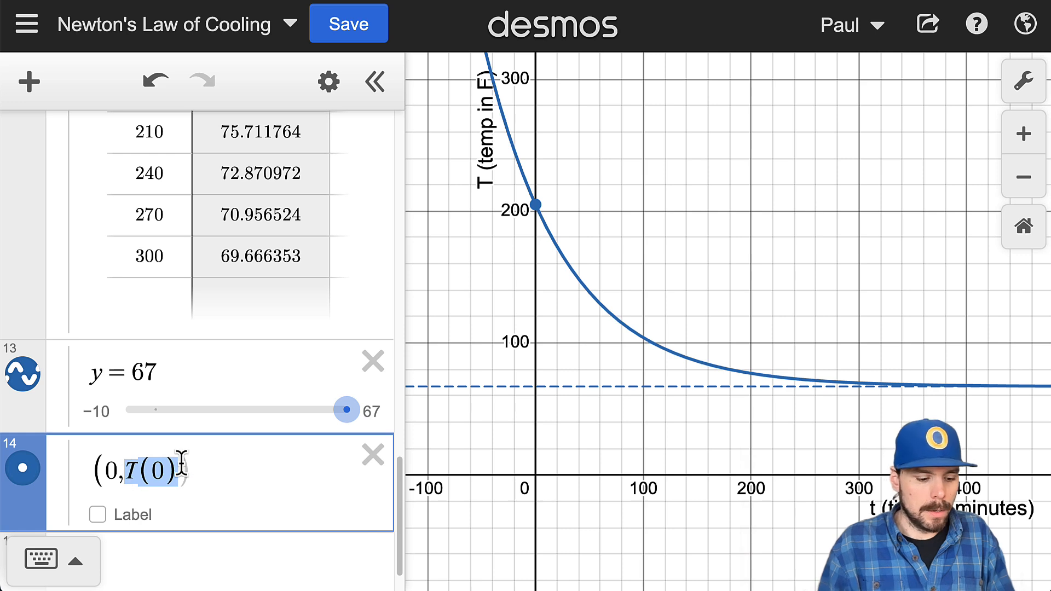
type("T_s")
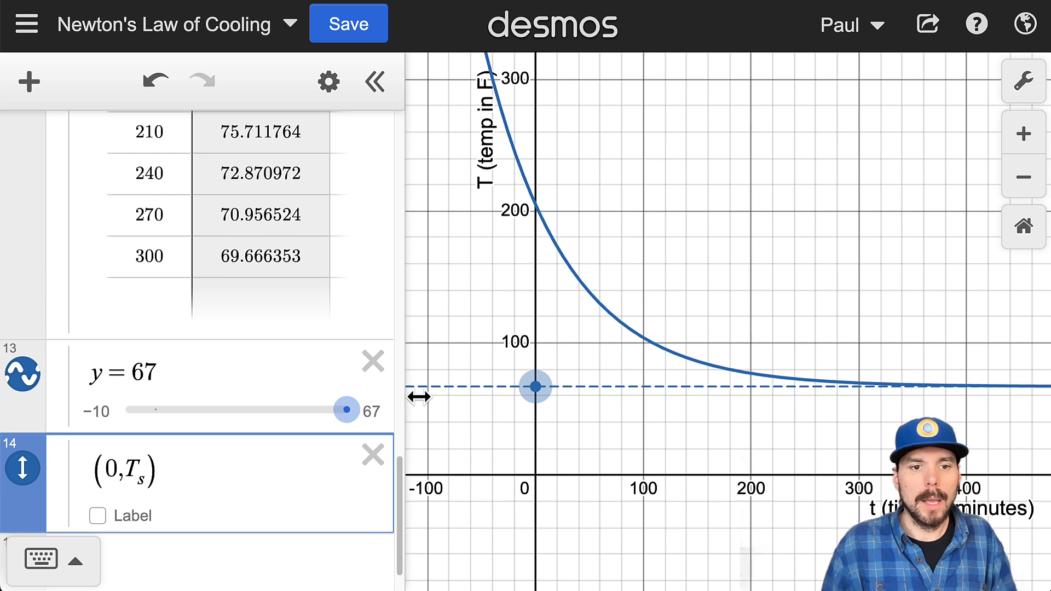
Step: Turn on the label of the point (0, T_s) and set its text to "Surrounding Temp"
left_click(125, 519)
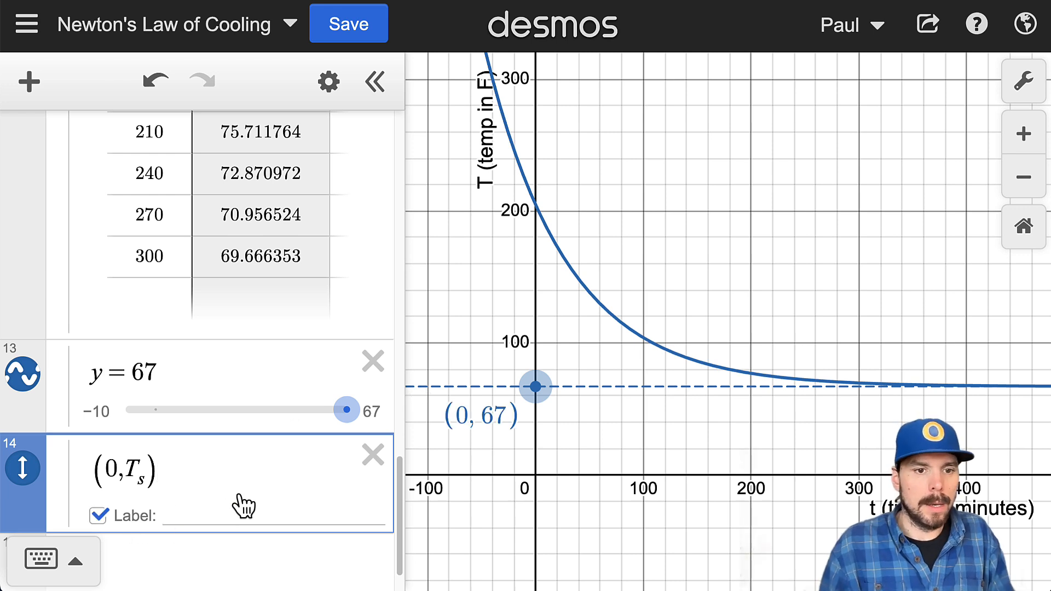
left_click(217, 520)
type("TSurr")
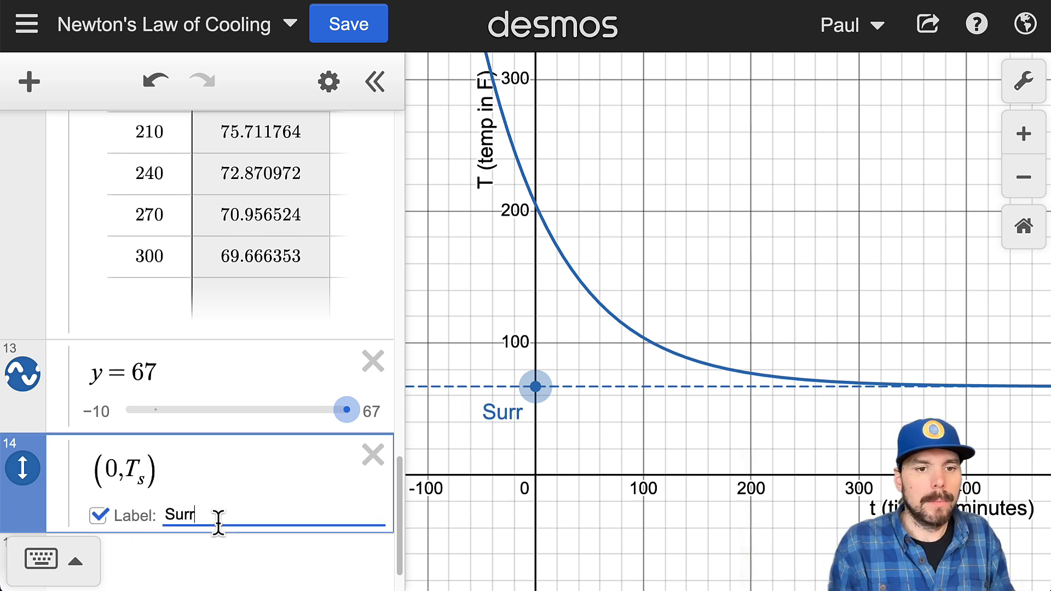
type("ounding Temp")
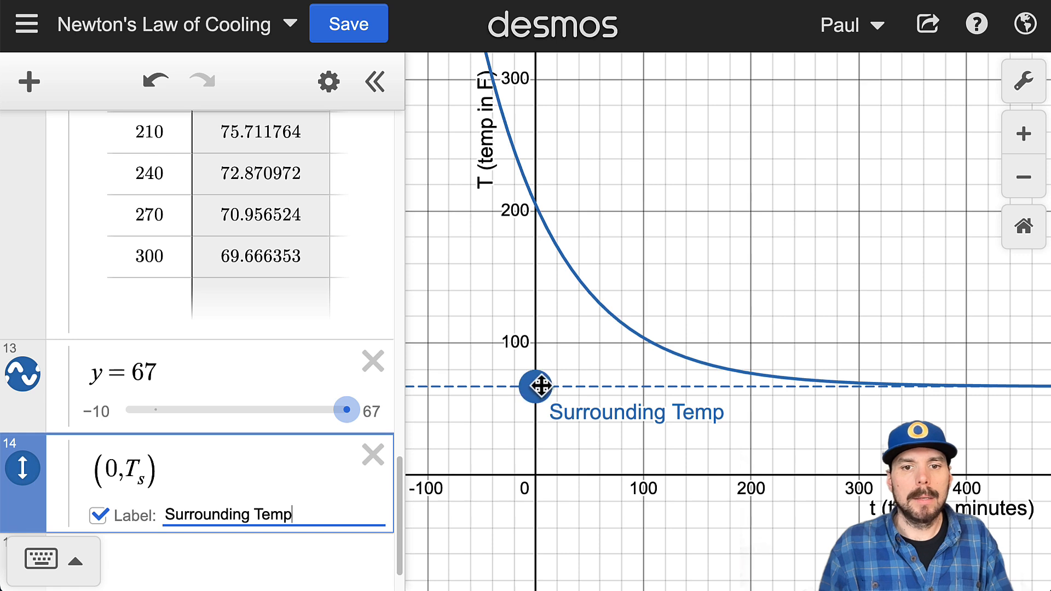
Step: Move the Surrounding Temp point slightly down and up on the graph to test how the curve responds
left_click_drag(540, 382, 564, 387)
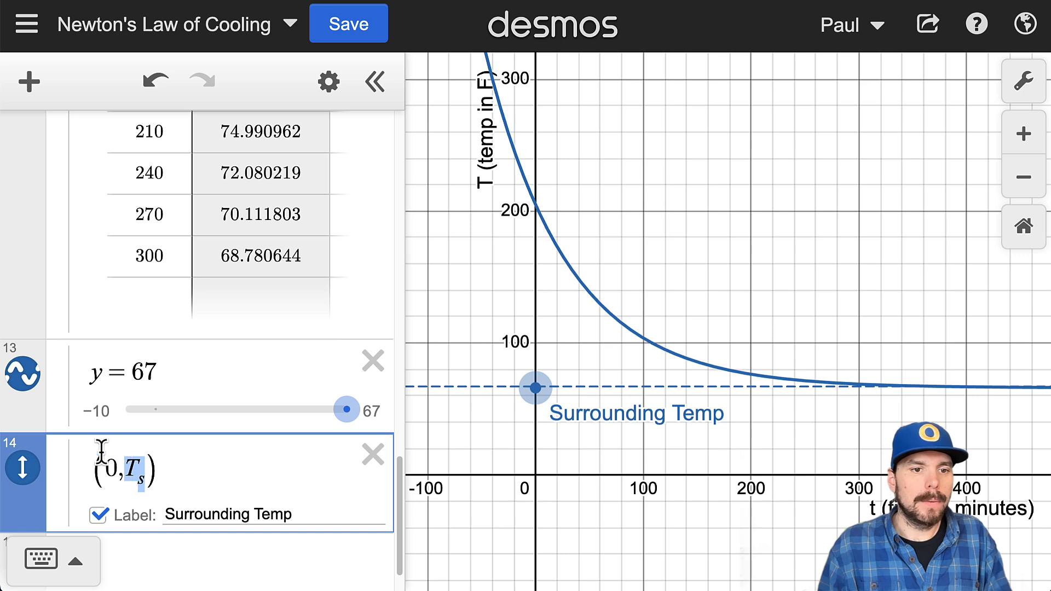
mouse_move(536, 387)
left_mouse_down()
mouse_move(538, 363)
mouse_move(550, 376)
mouse_move(544, 387)
left_mouse_up()
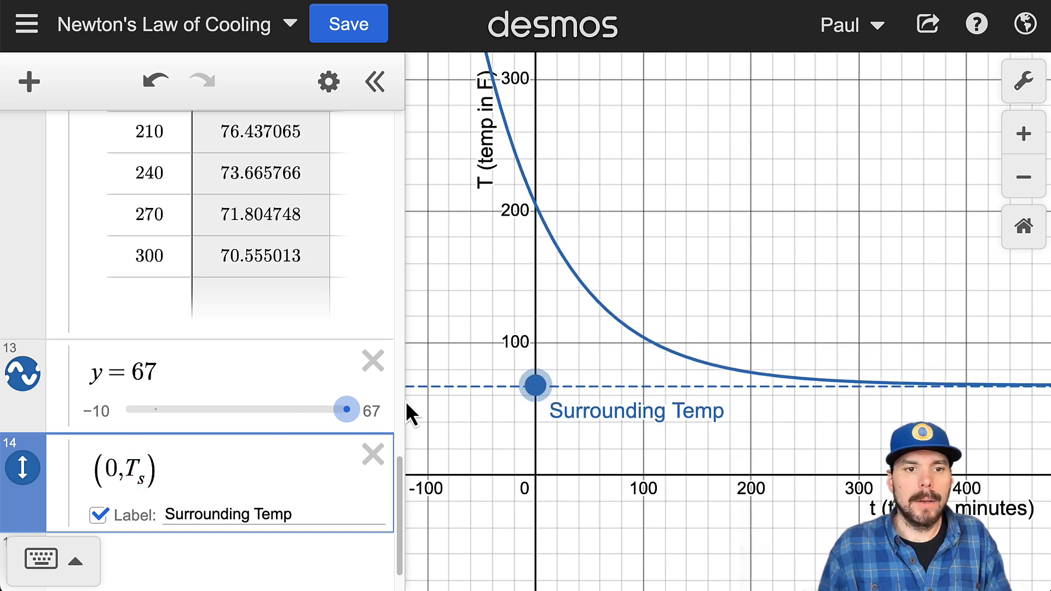
Step: Replace 67 with T_s in the dashed line's equation so that it reads y = T_s
left_click(161, 373)
left_click_drag(162, 372, 130, 373)
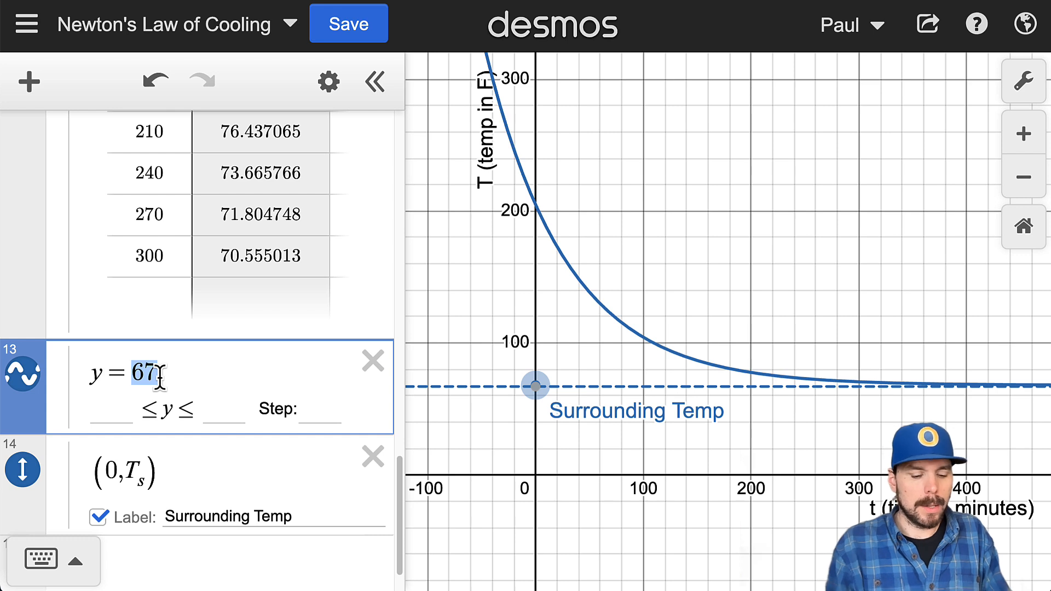
type("T_")
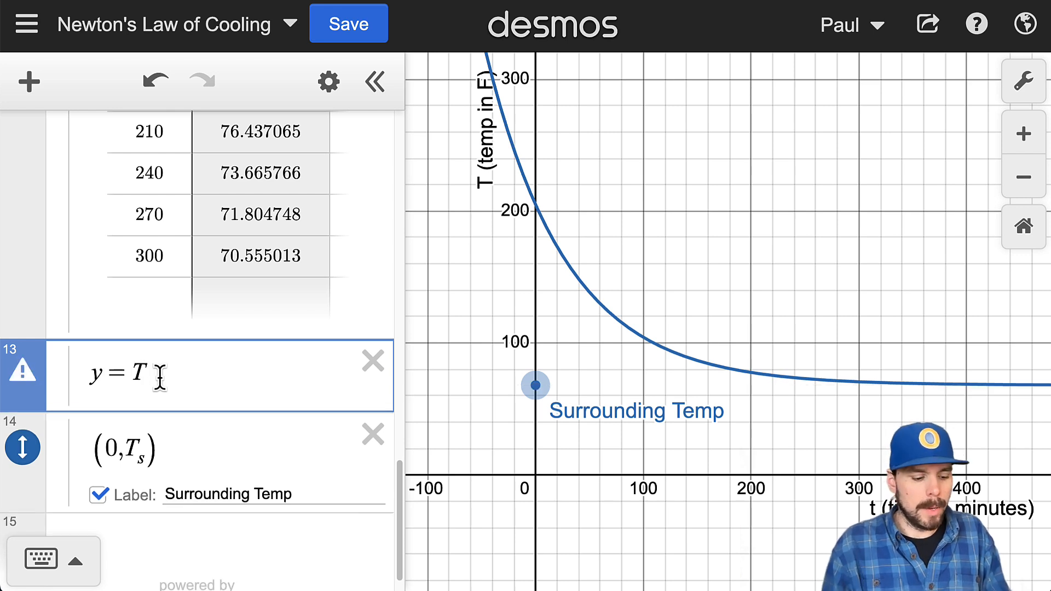
type("s")
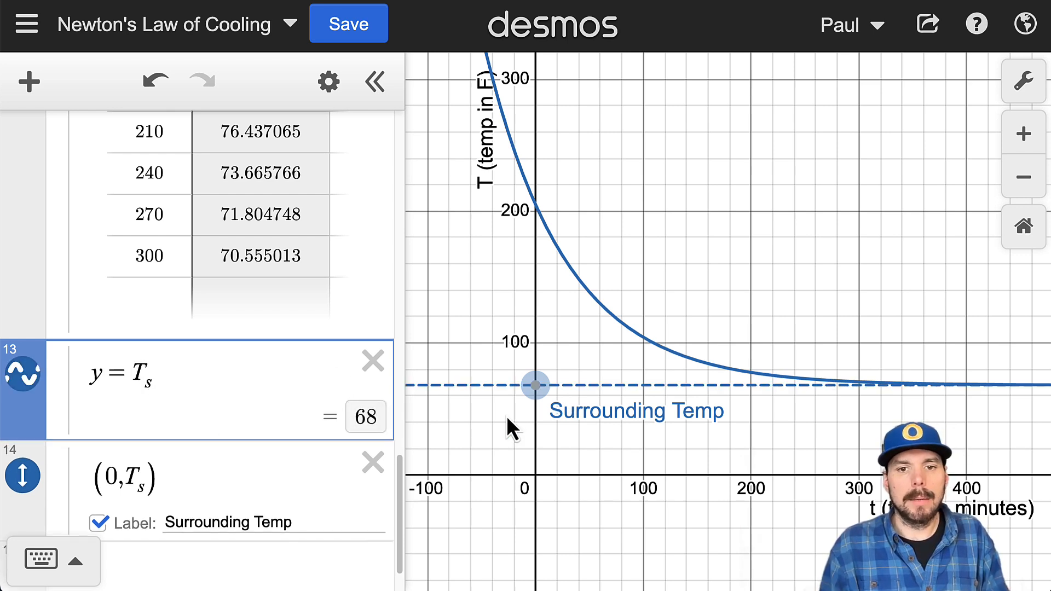
Step: Test the linked asymptote by moving the Surrounding Temp point down to T_s = 54, and reset T_s to 67
left_click_drag(535, 385, 514, 404)
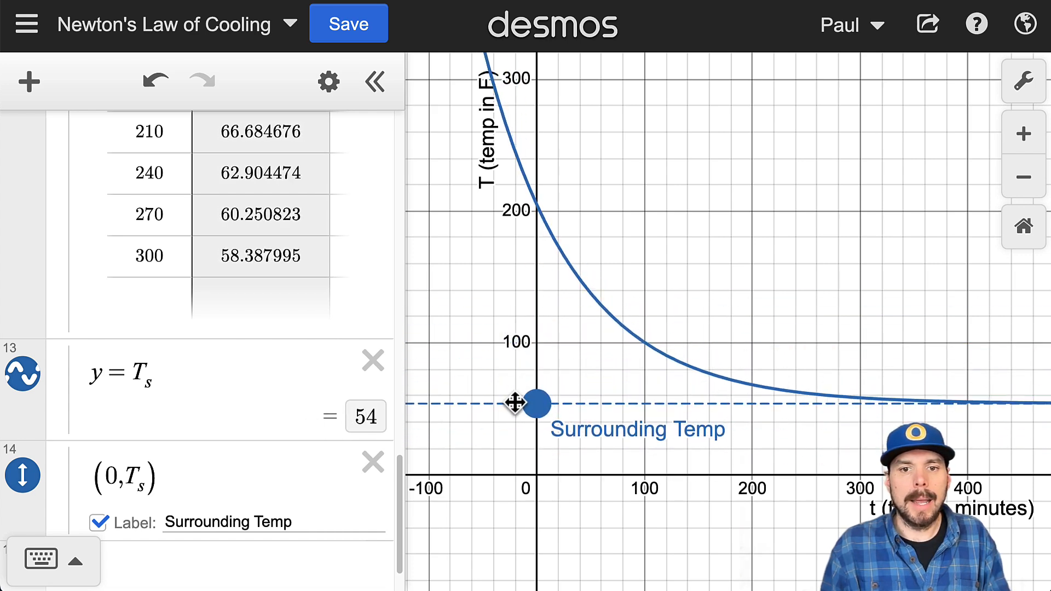
scroll(279, 345, "up", 10)
scroll(277, 301, "up", 10)
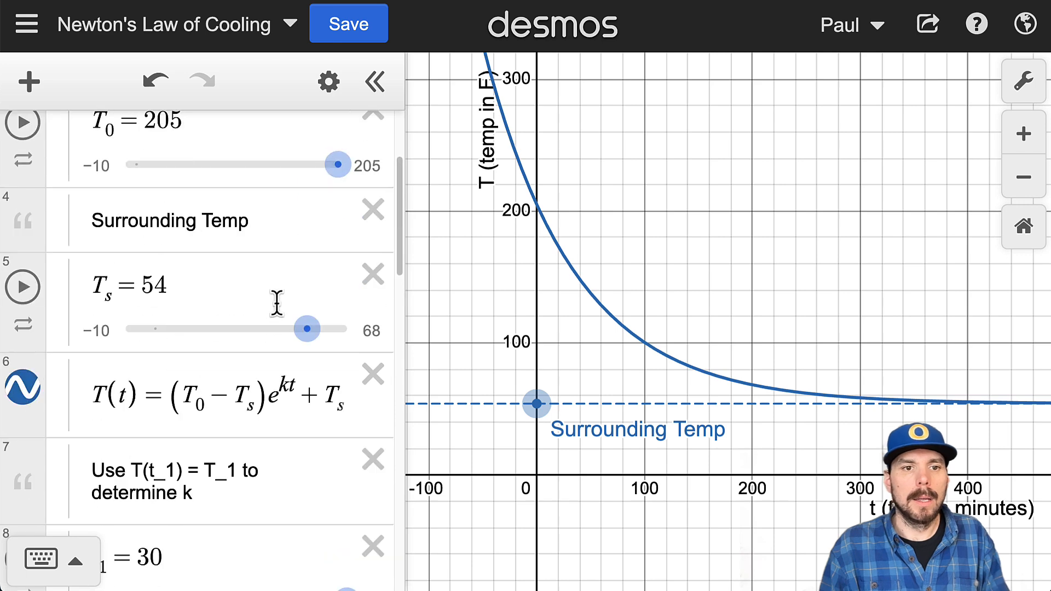
left_click(170, 326)
left_click_drag(170, 326, 137, 329)
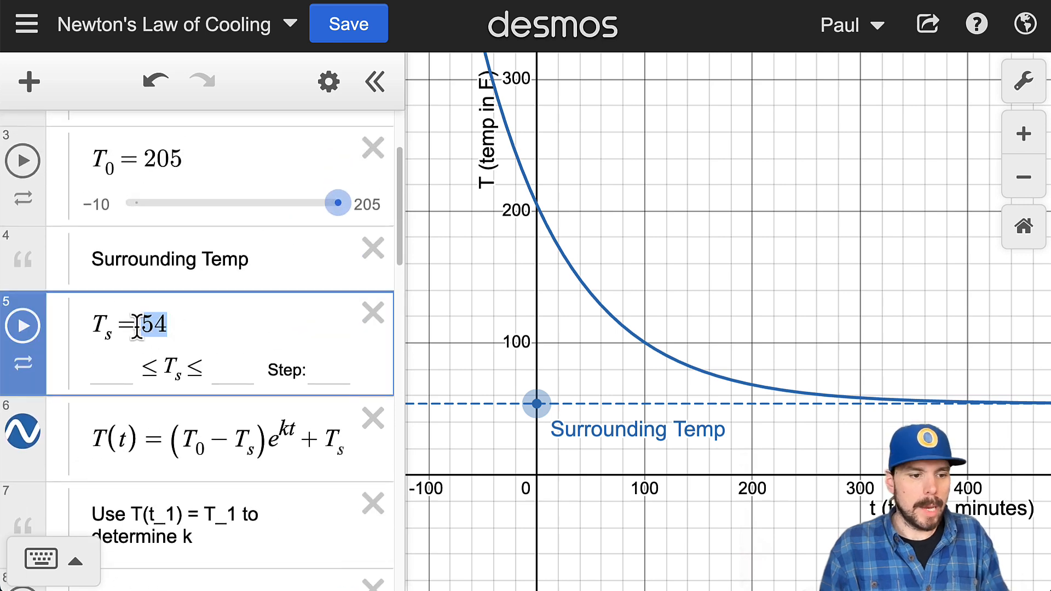
type("67")
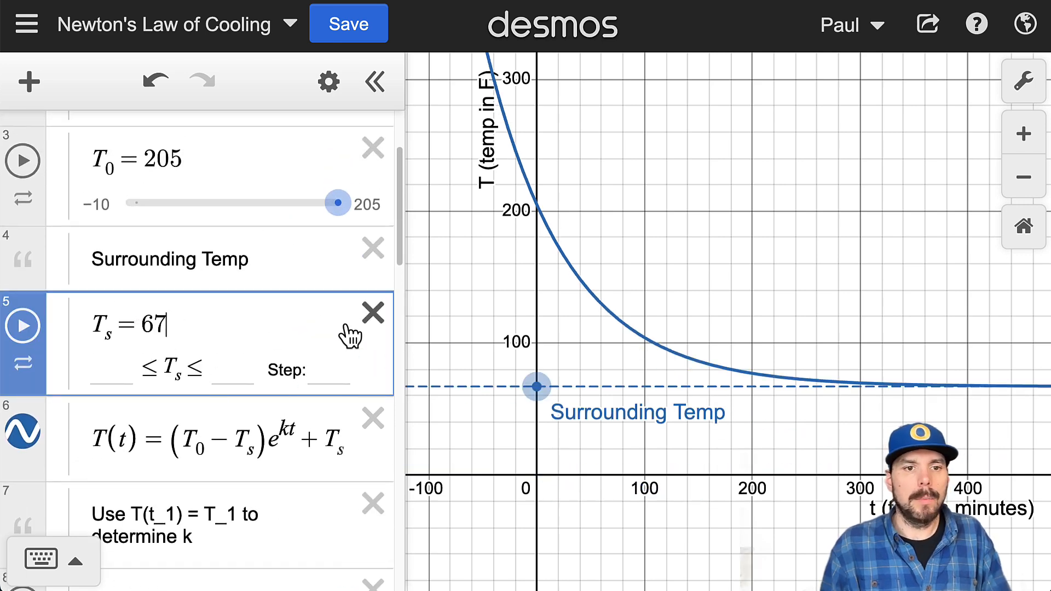
Step: Open the style settings of the point (0, T_s) and disable its draggability
scroll(296, 369, "down", 15)
scroll(305, 386, "down", 2)
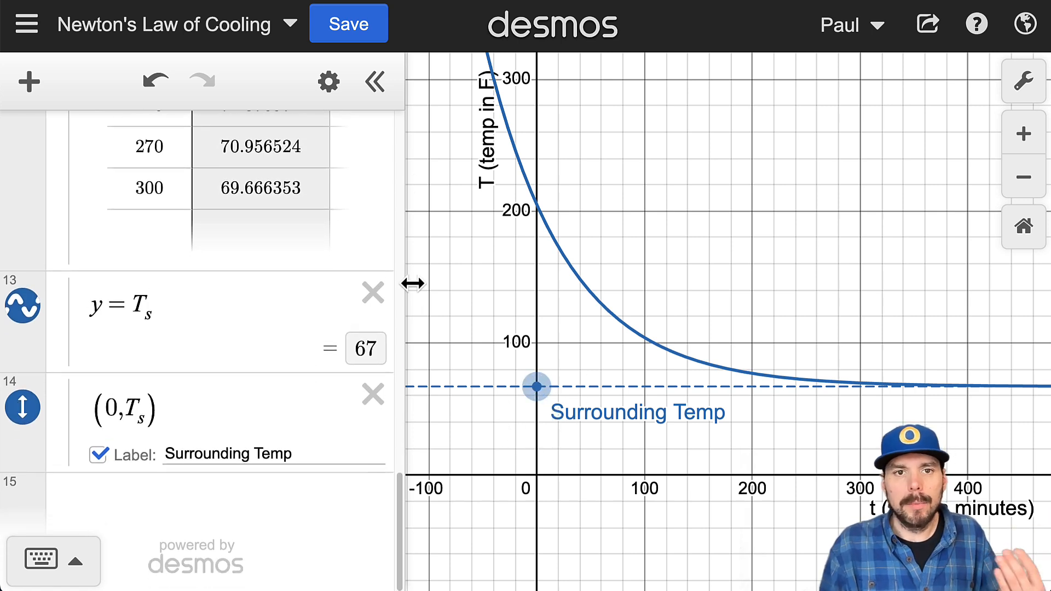
left_click(331, 83)
left_click(23, 408)
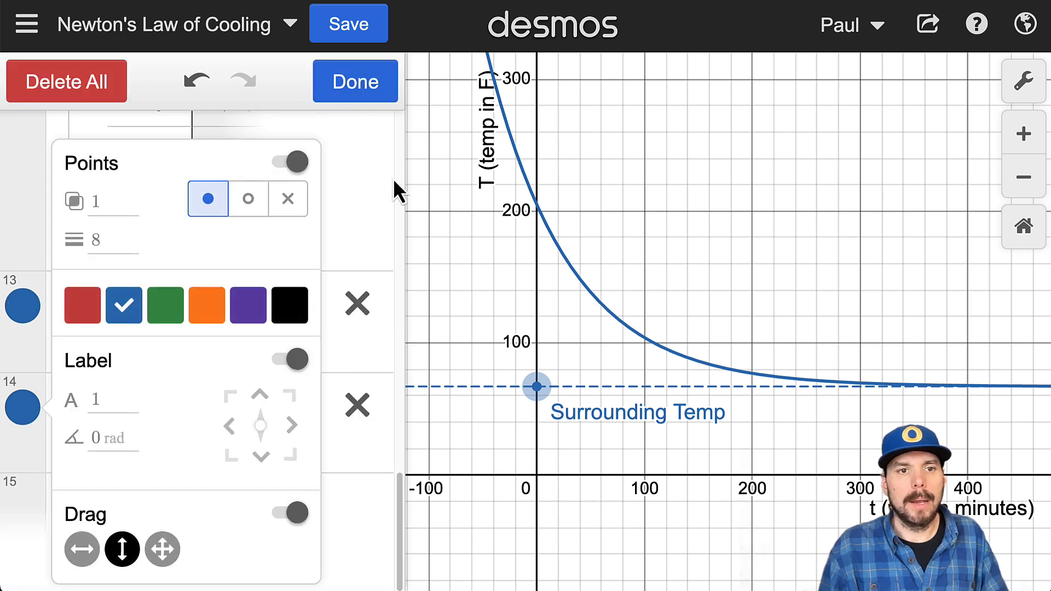
left_click(290, 512)
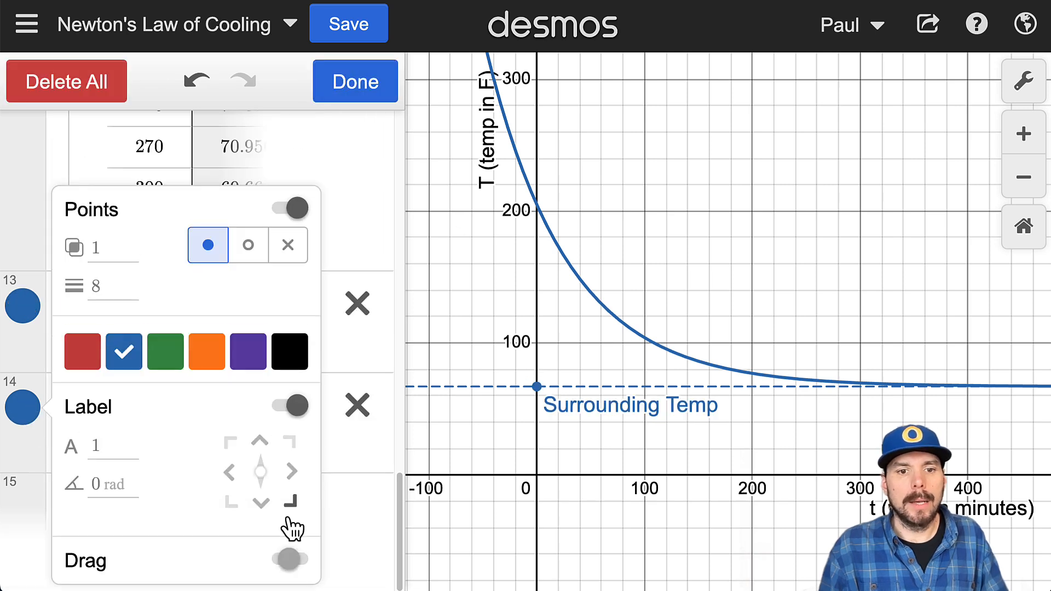
Step: Hide the (0, T_s) point marker, position its label to the lower right, and finish editing the list
left_click(293, 210)
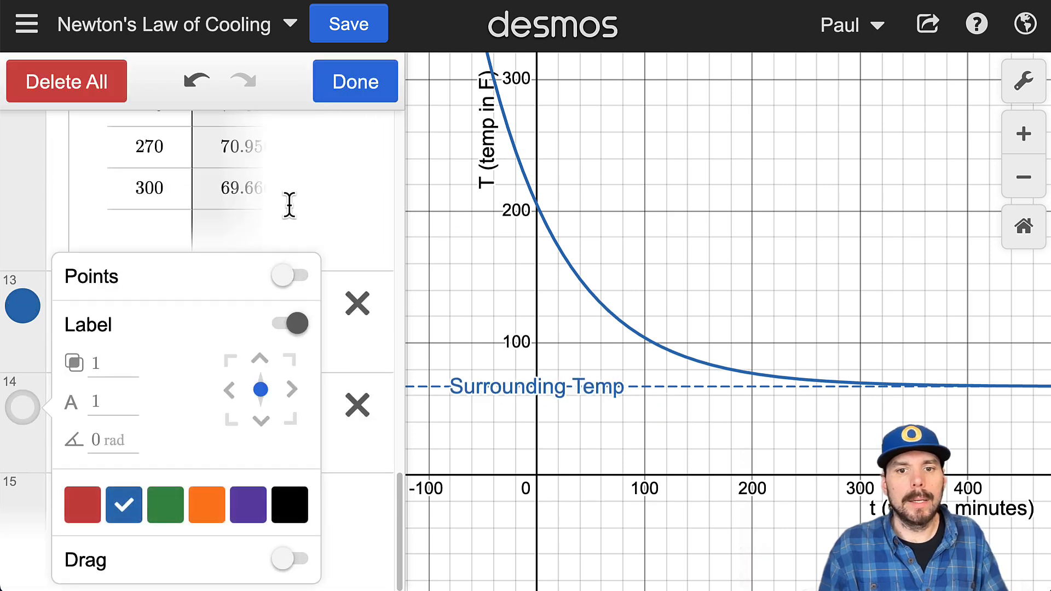
left_click(290, 419)
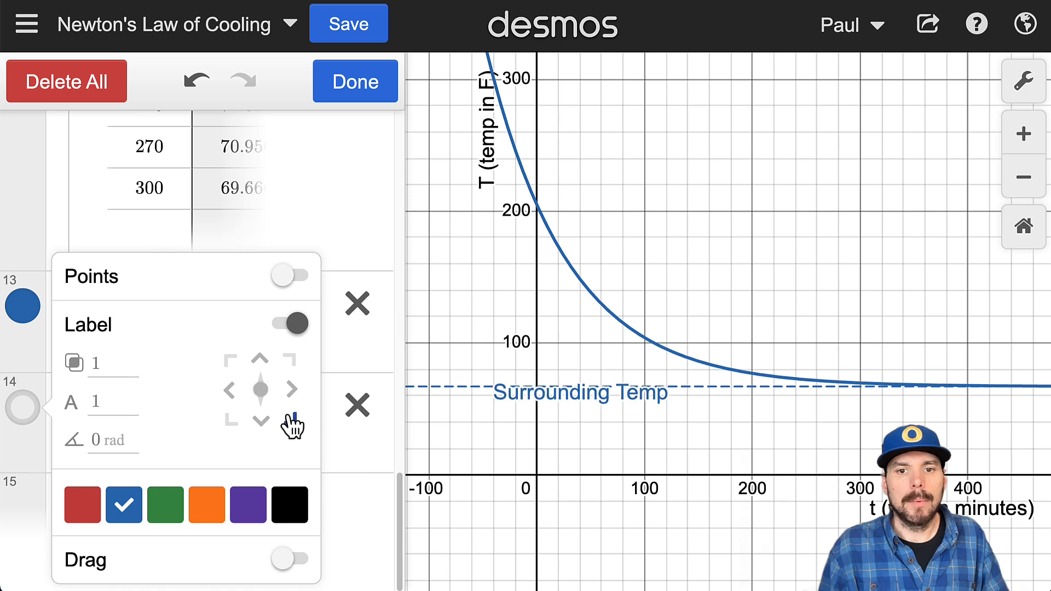
left_click(373, 83)
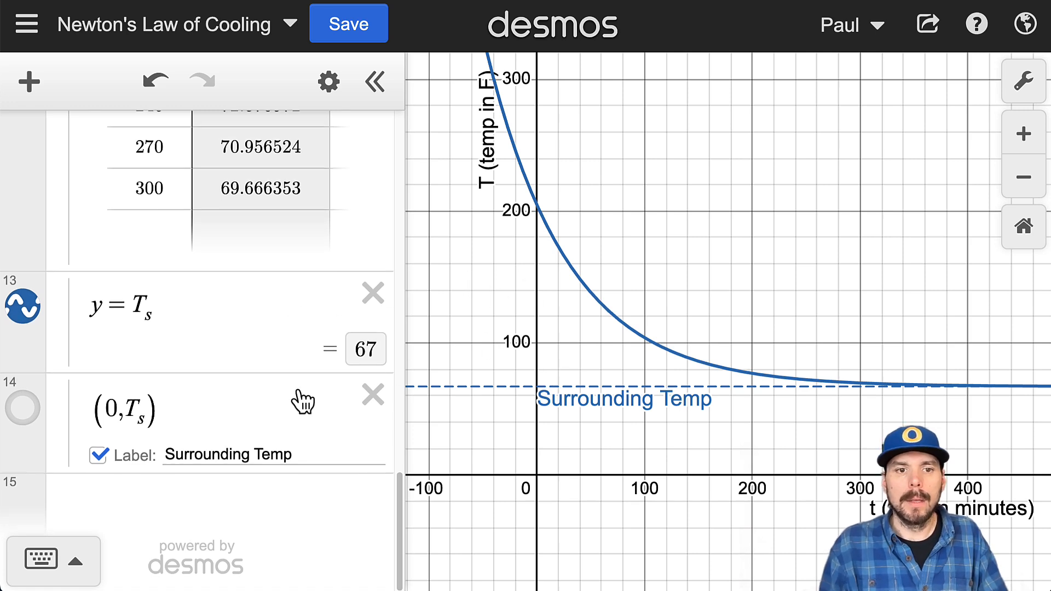
Step: Add the point (0, T(0)) as a new expression below (0, T_s) to mark the curve's starting temperature
scroll(301, 404, "up", 4)
scroll(263, 402, "down", 3)
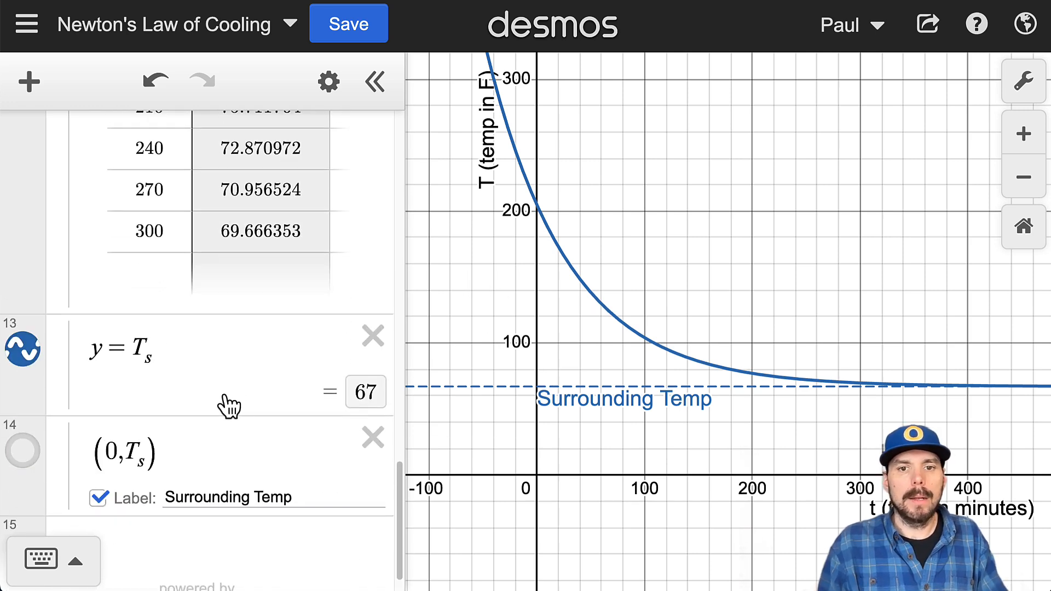
left_click(235, 458)
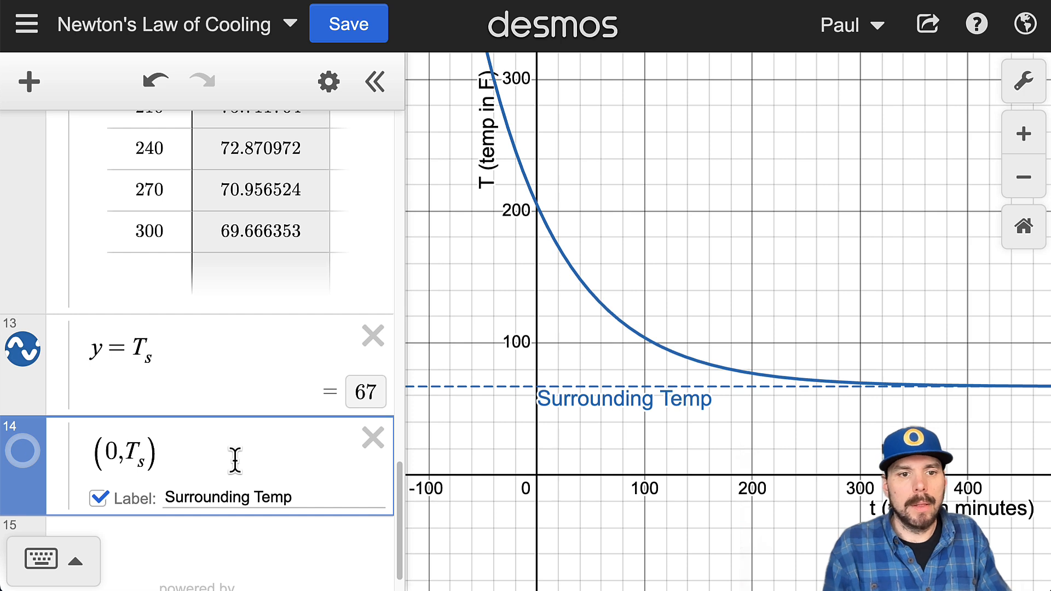
key("Return")
type("(")
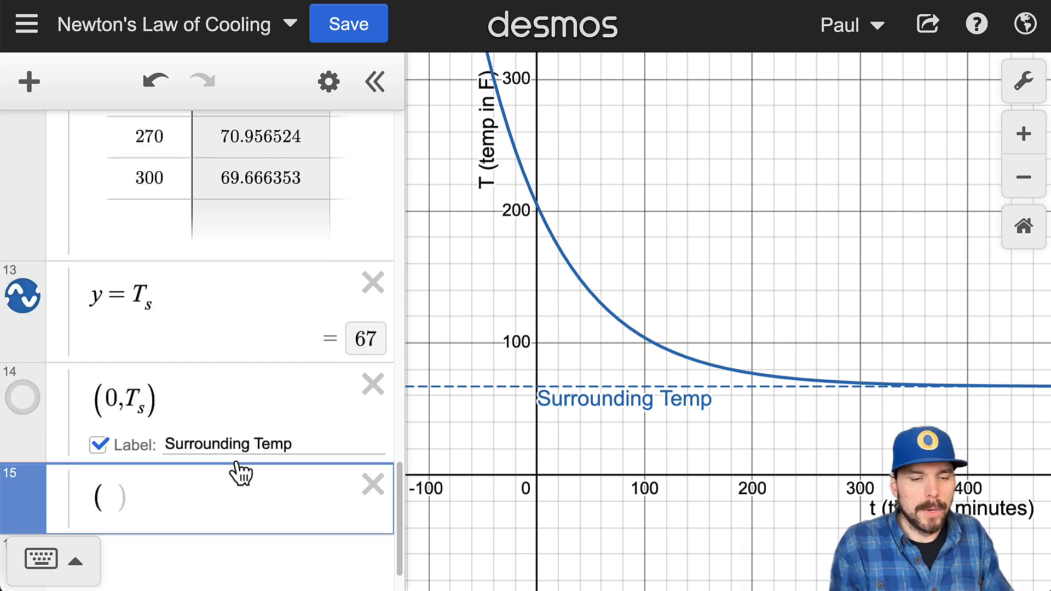
type("o0,")
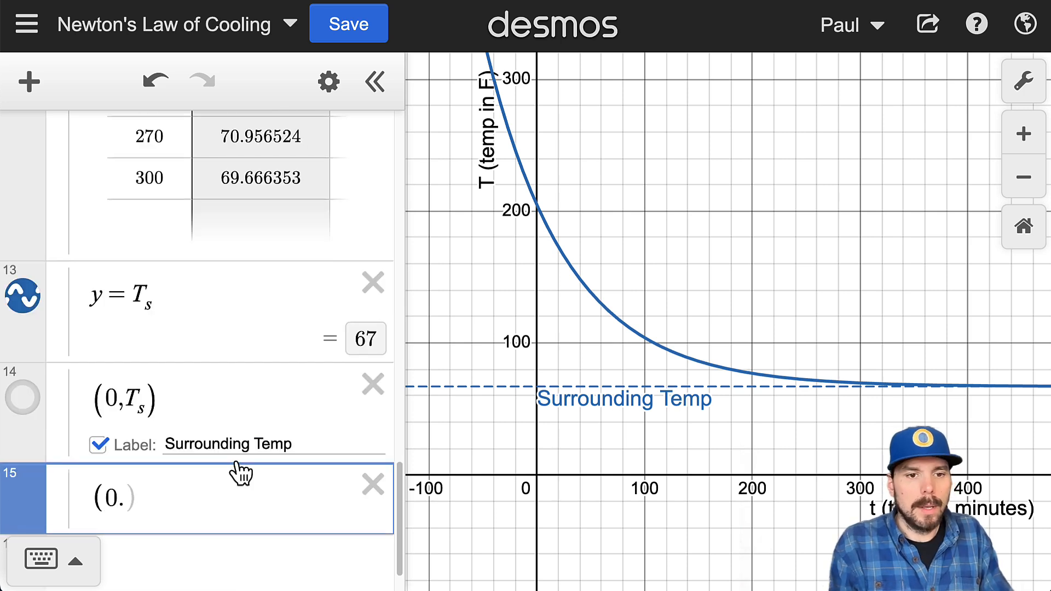
type("T(0)")
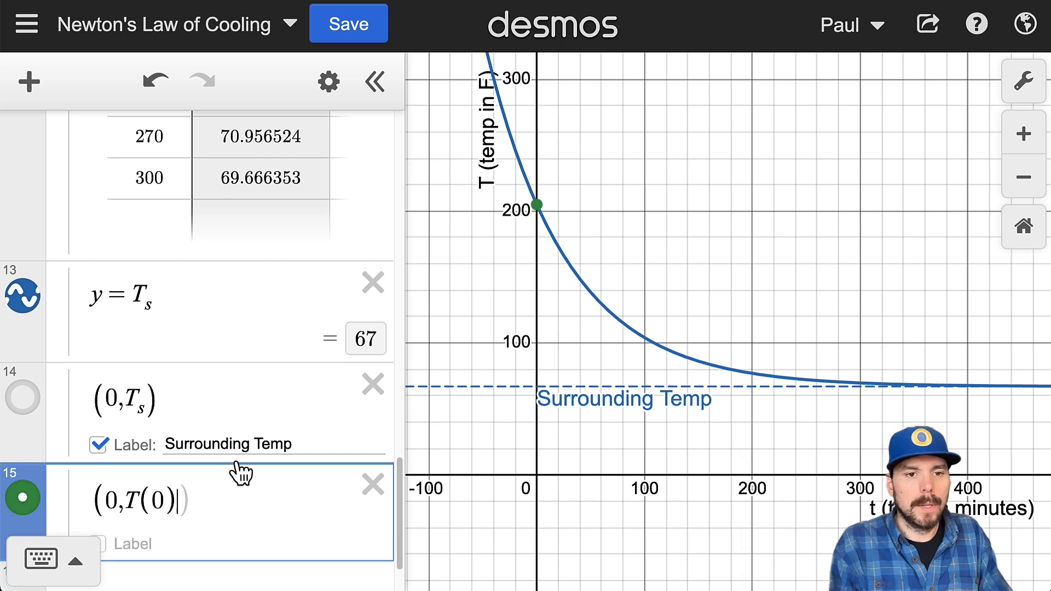
Step: Turn on the label of the point (0, T(0)) and set its text to "Initial Temp"
scroll(252, 521, "down", 2)
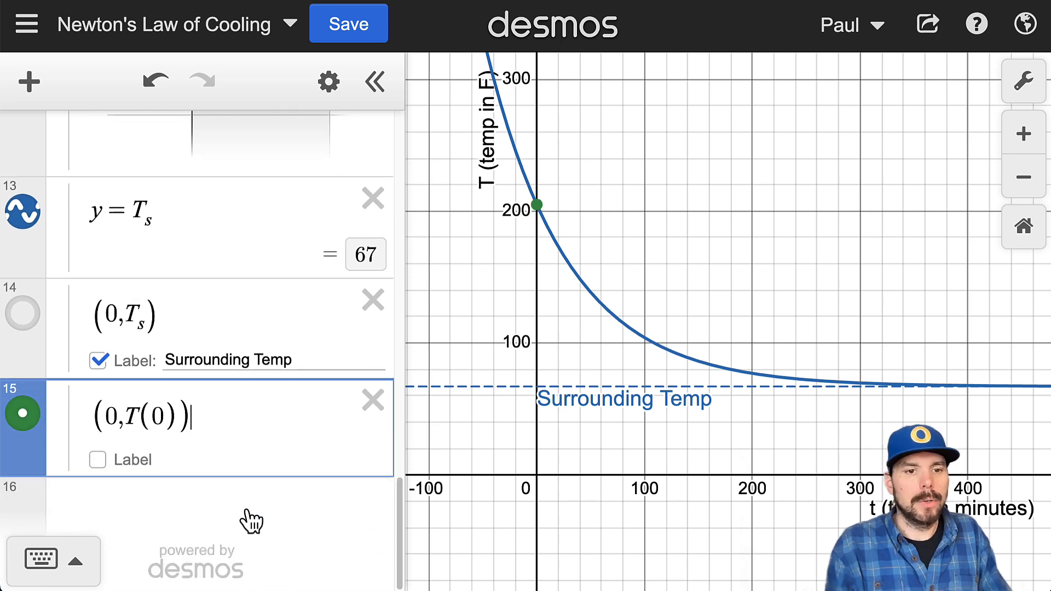
left_click(97, 461)
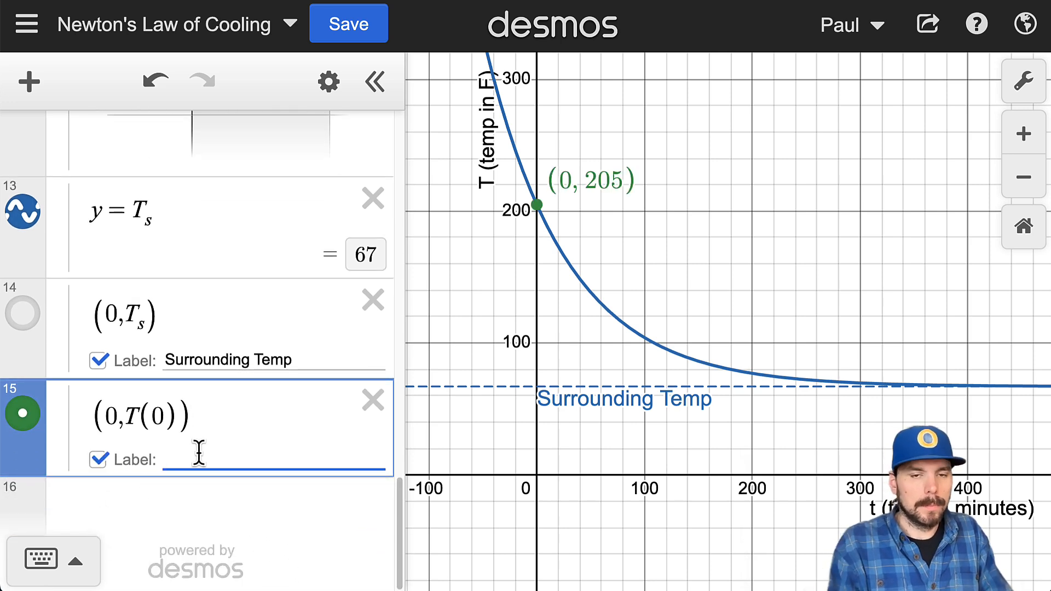
type("Inti")
type("ial Temp")
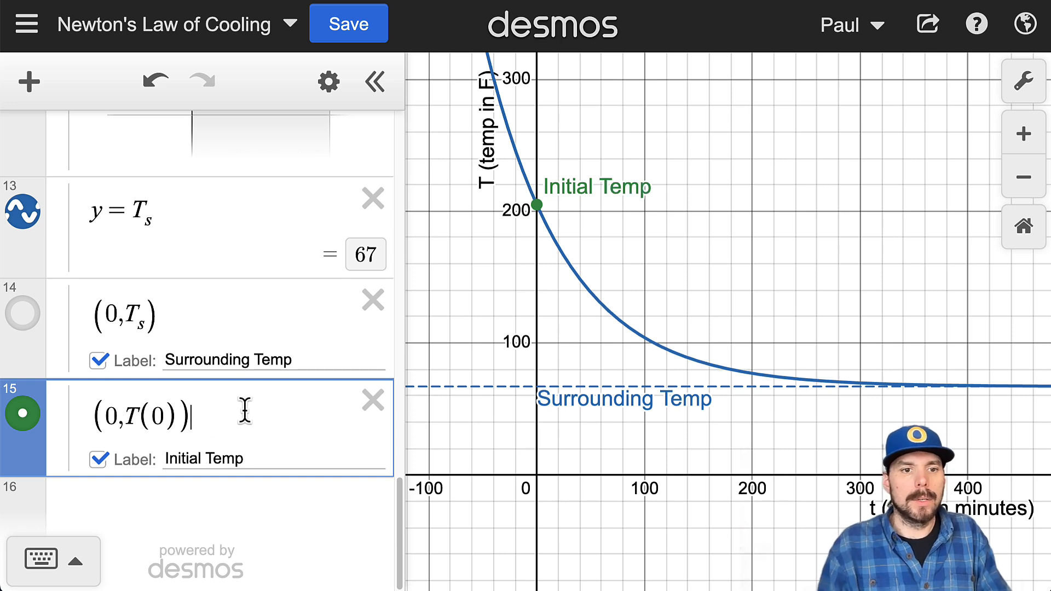
Step: Add the point (t_1, T(t_1)) as a new expression below (0, T(0))
key("Return")
type("(")
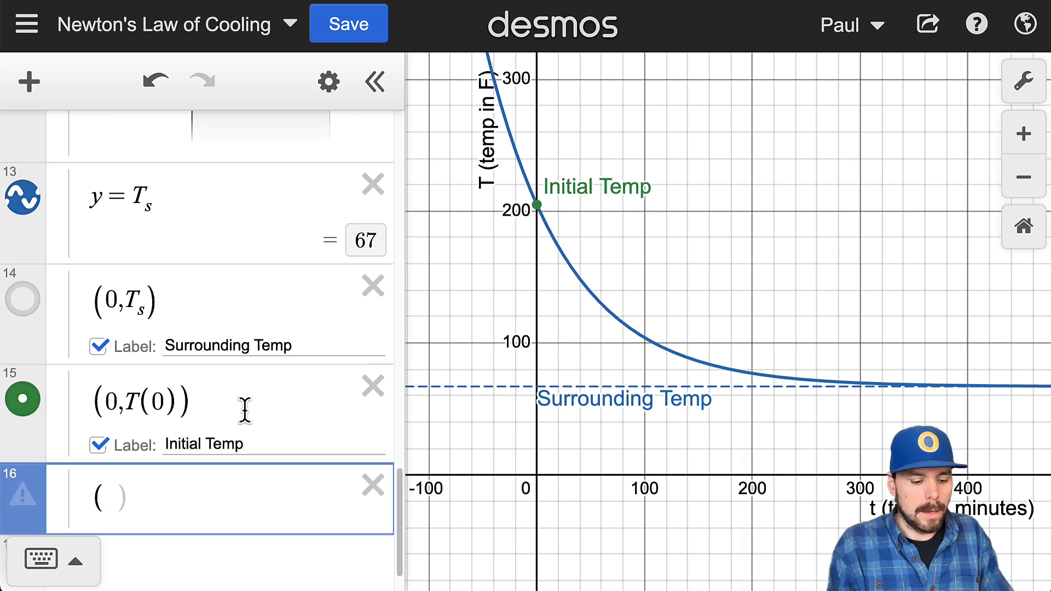
type("t")
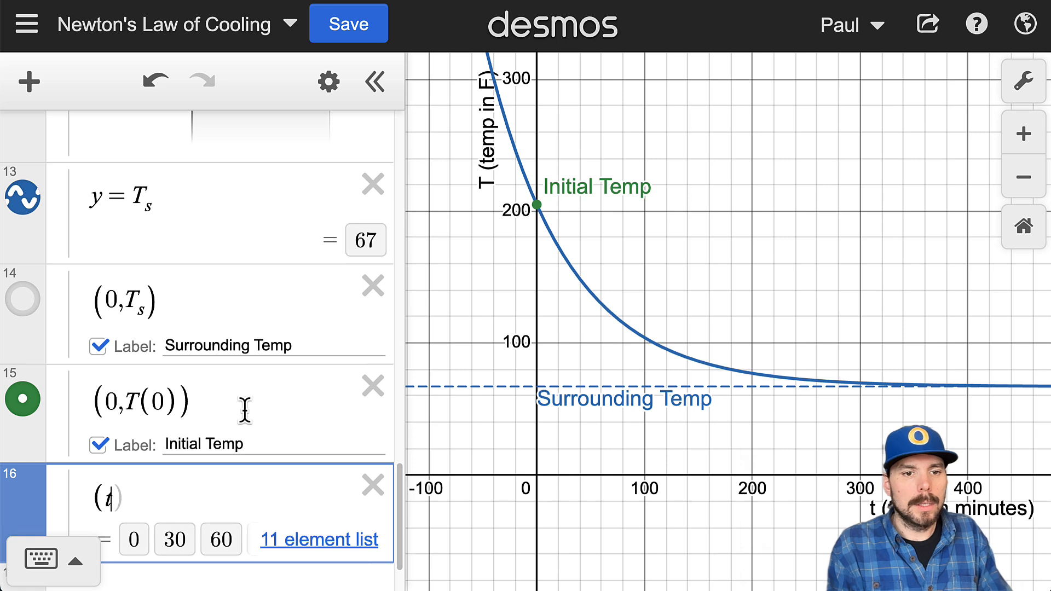
type("1,")
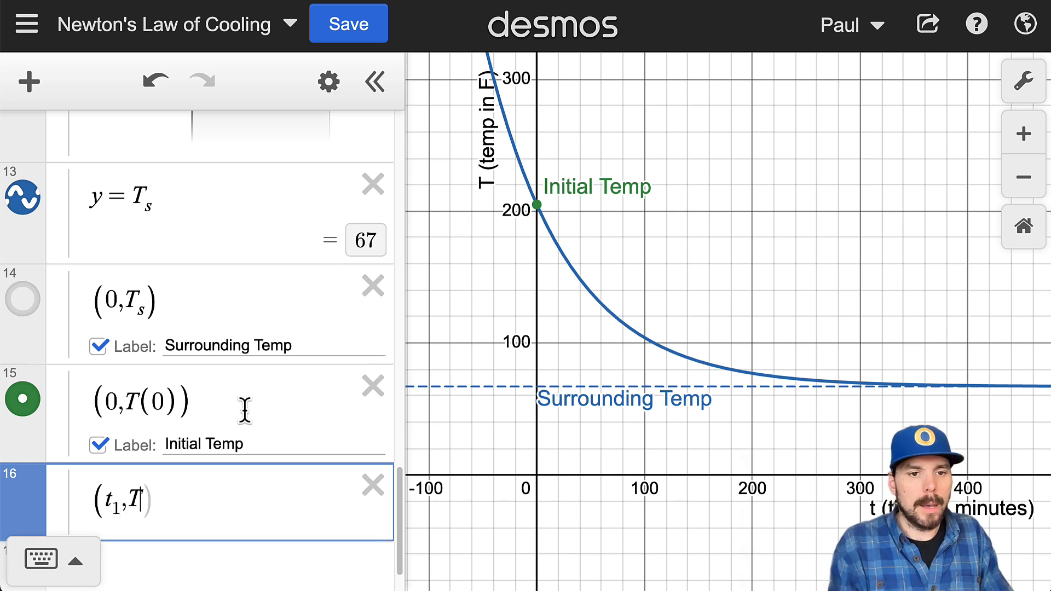
type("T(t1")
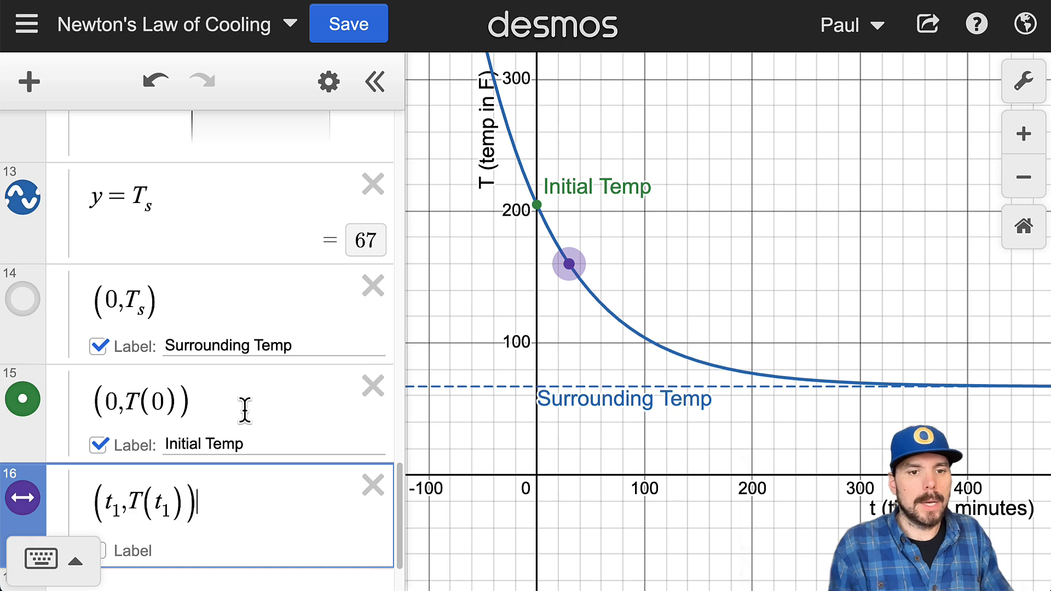
Step: Turn on the label of the point (t_1, T(t_1)) and set its text to "First Timestamp"
scroll(199, 504, "down", 1)
left_click(148, 485)
left_click(167, 481)
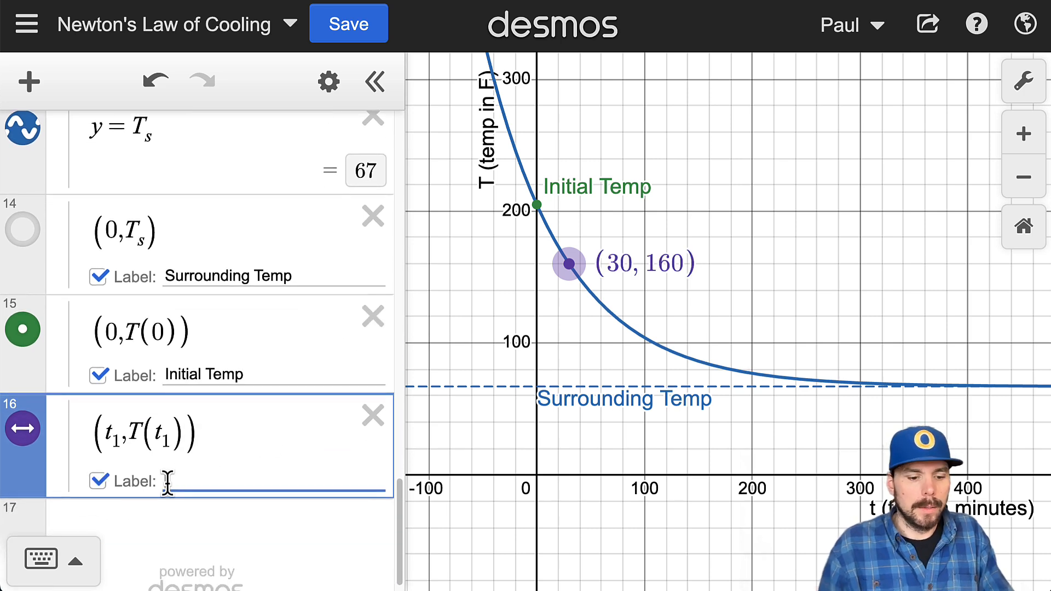
type("F")
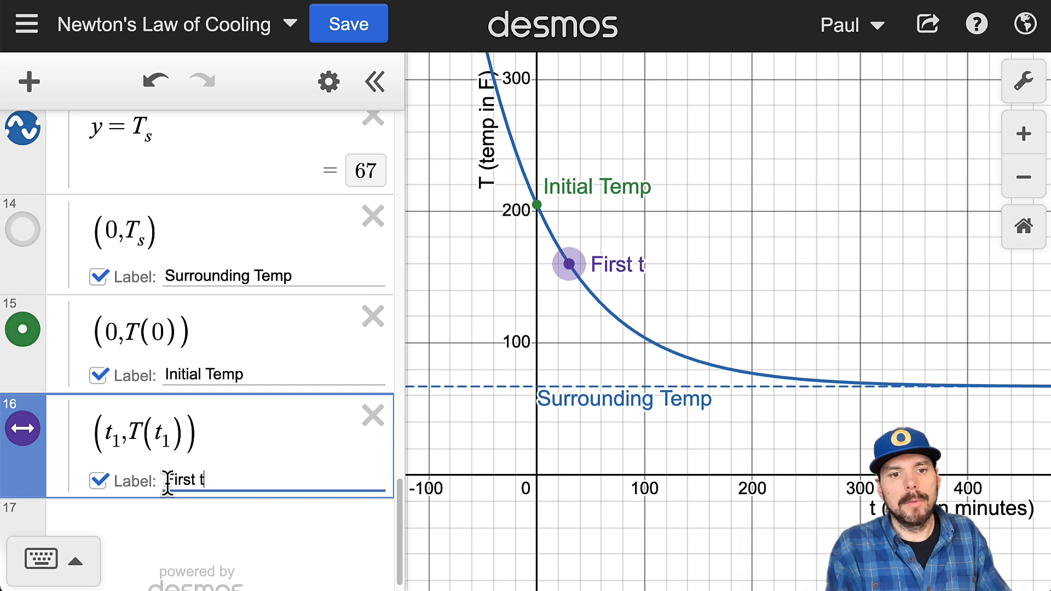
type("irst Timestamp")
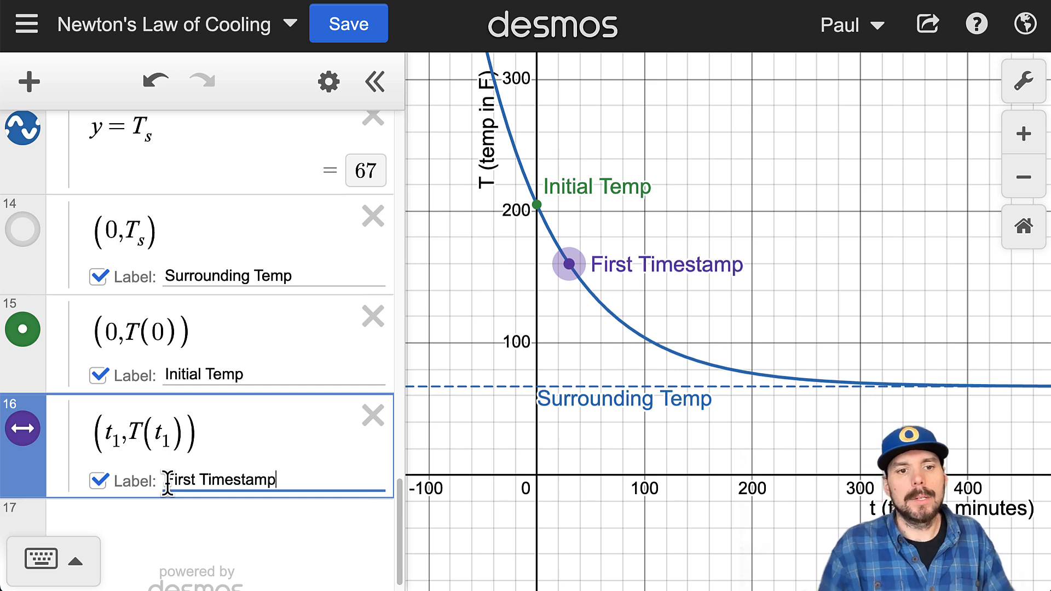
Step: Test moving the First Timestamp point along the curve, undo the move, and disable its draggability while keeping its marker shown
left_click_drag(124, 435, 98, 434)
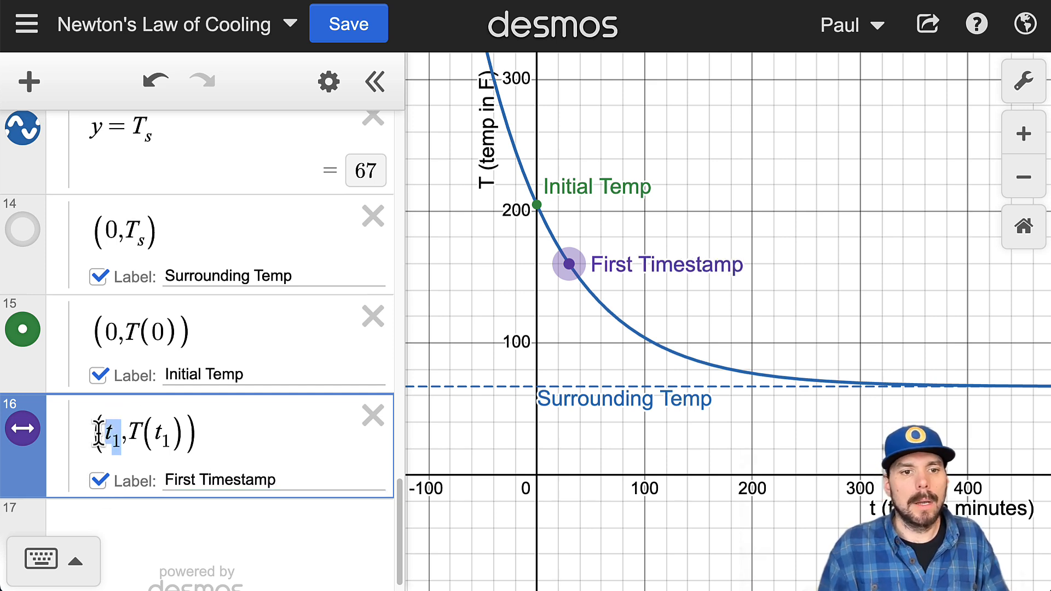
left_click_drag(571, 271, 621, 264)
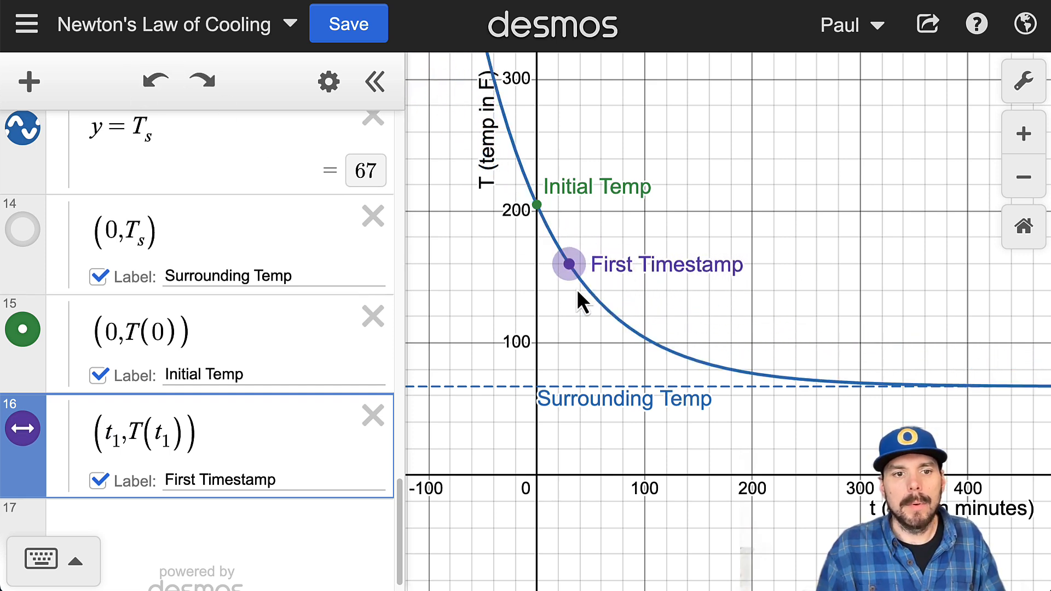
left_click(330, 82)
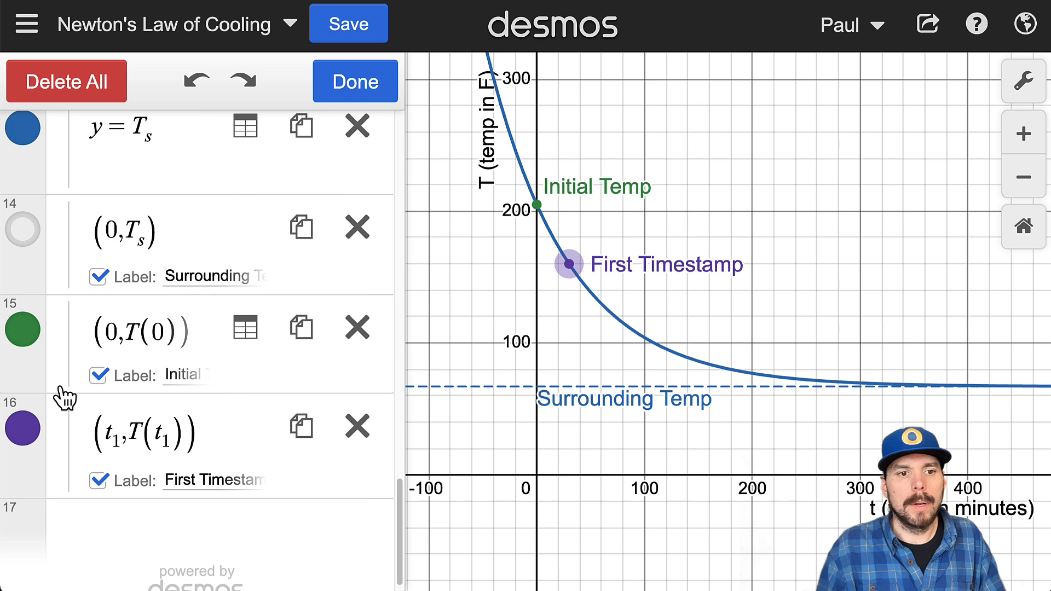
left_click(24, 427)
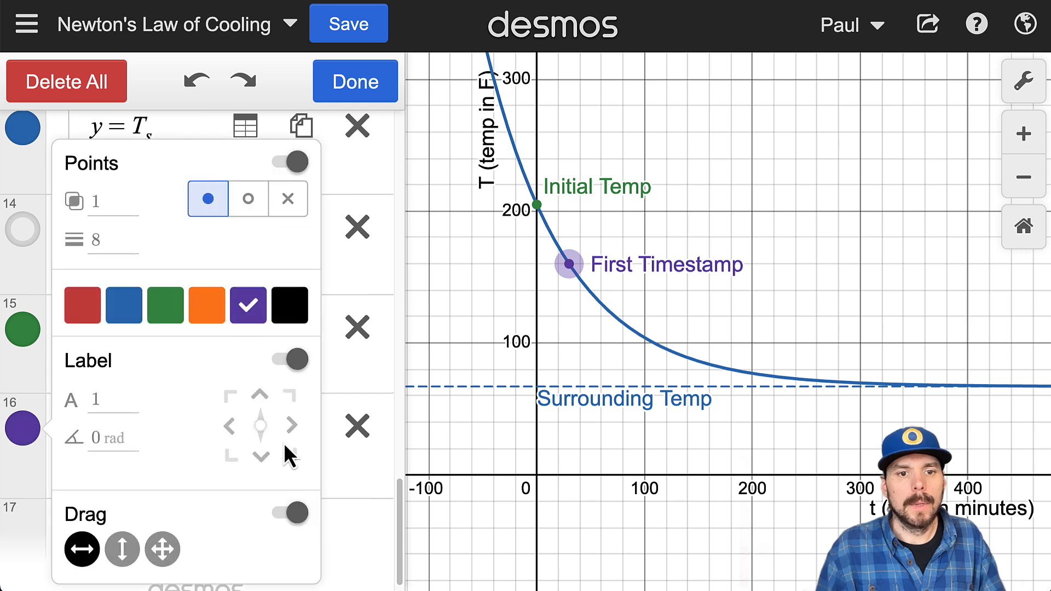
left_click(290, 512)
left_click(299, 210)
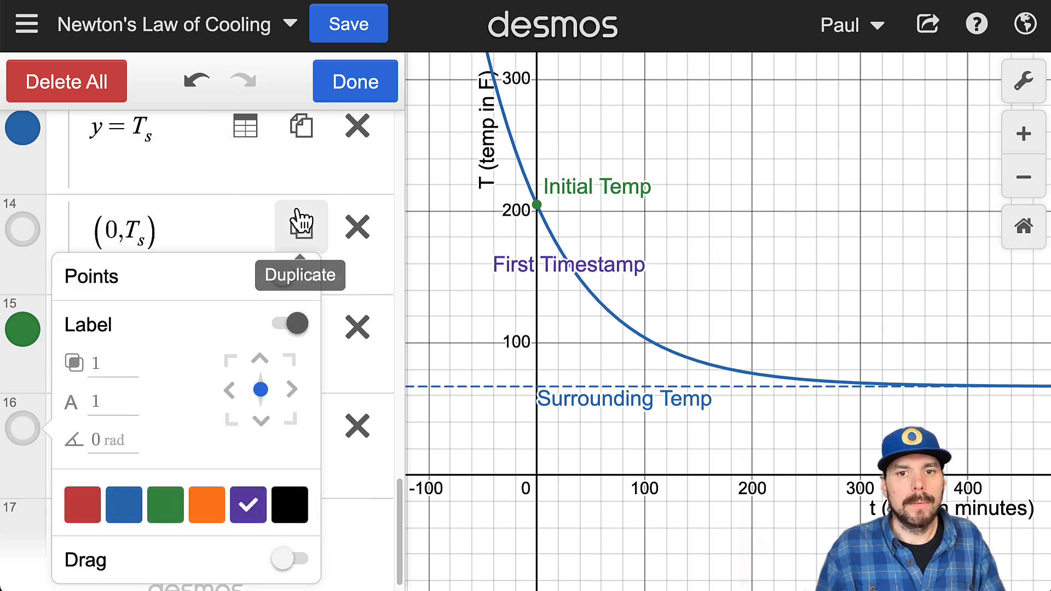
left_click(293, 279)
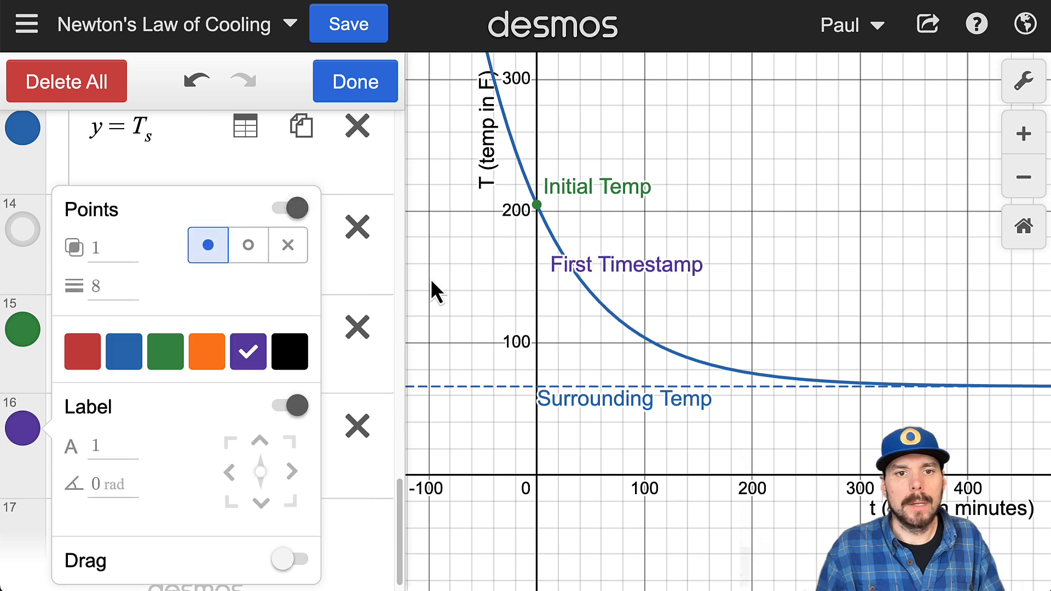
Step: Change the First Timestamp and Initial Temp points to blue, and finish editing the list
left_click(124, 359)
left_click(25, 335)
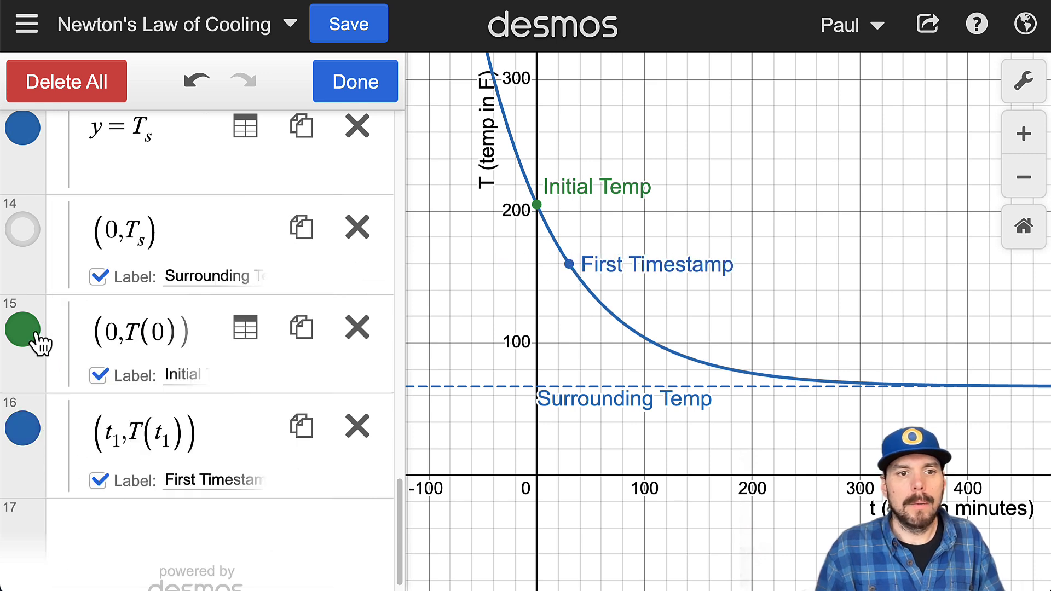
left_click(24, 335)
left_click(124, 356)
left_click(355, 81)
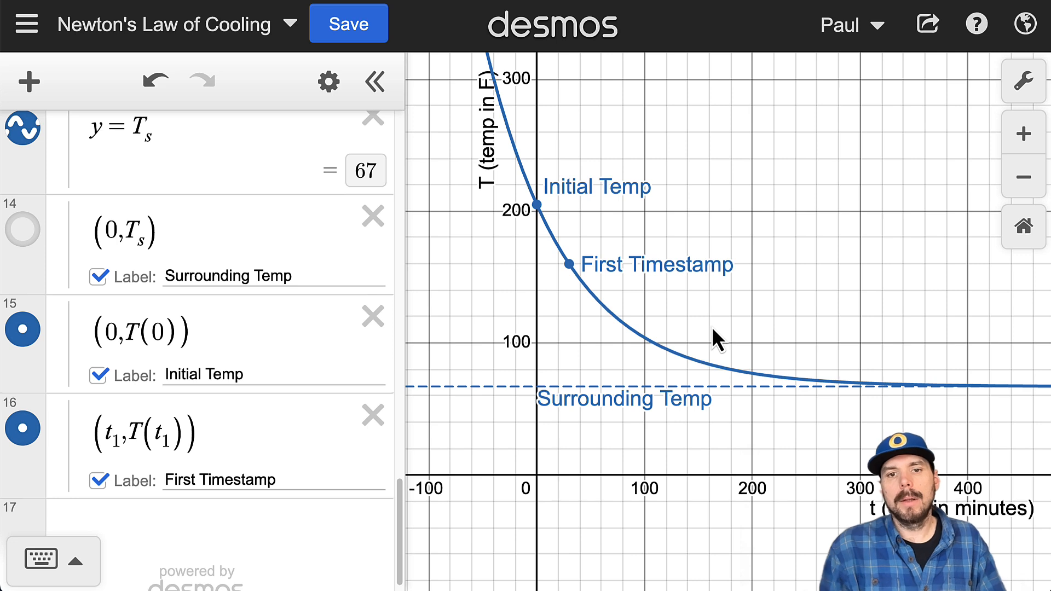
Step: Restrict the curve T(t) to nonnegative times by appending the condition {t ≥ 0} to its equation, and inspect the curve's starting point
left_click_drag(538, 199, 501, 95)
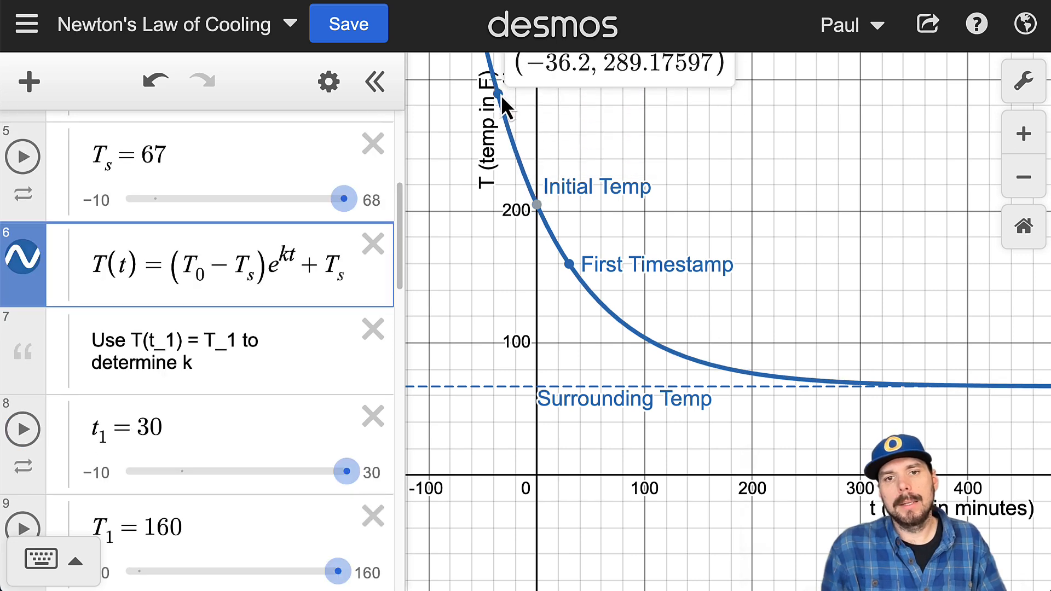
left_click_drag(520, 387, 478, 389)
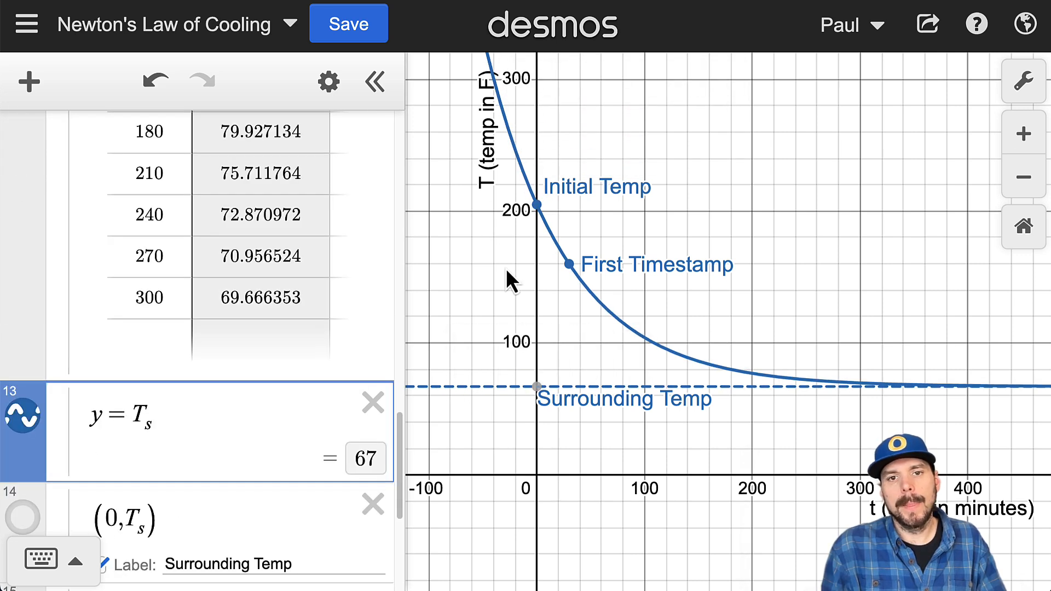
left_click_drag(510, 159, 503, 104)
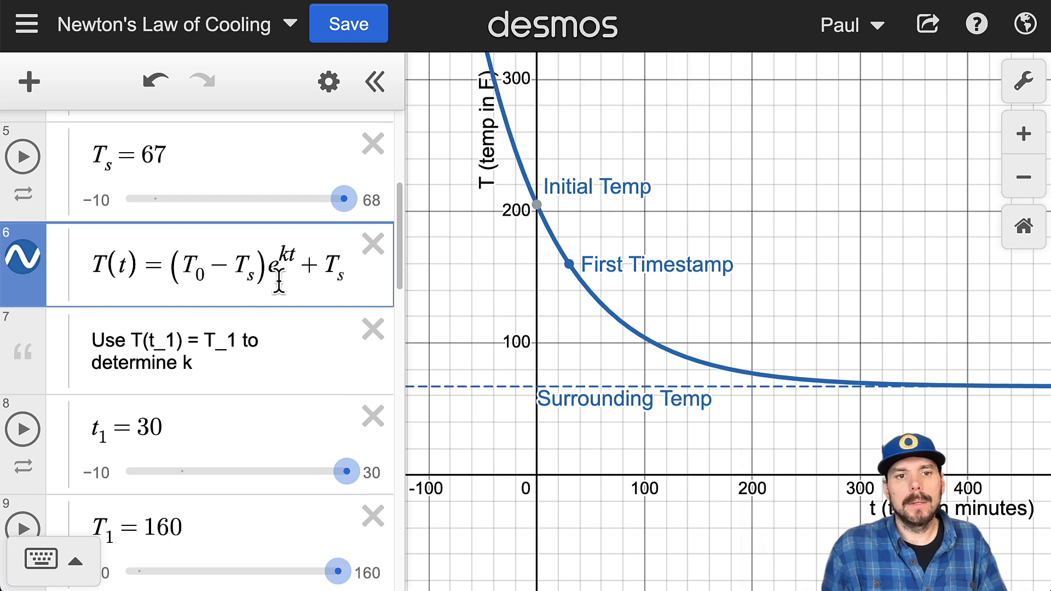
left_click_drag(327, 268, 370, 279)
left_click(314, 264)
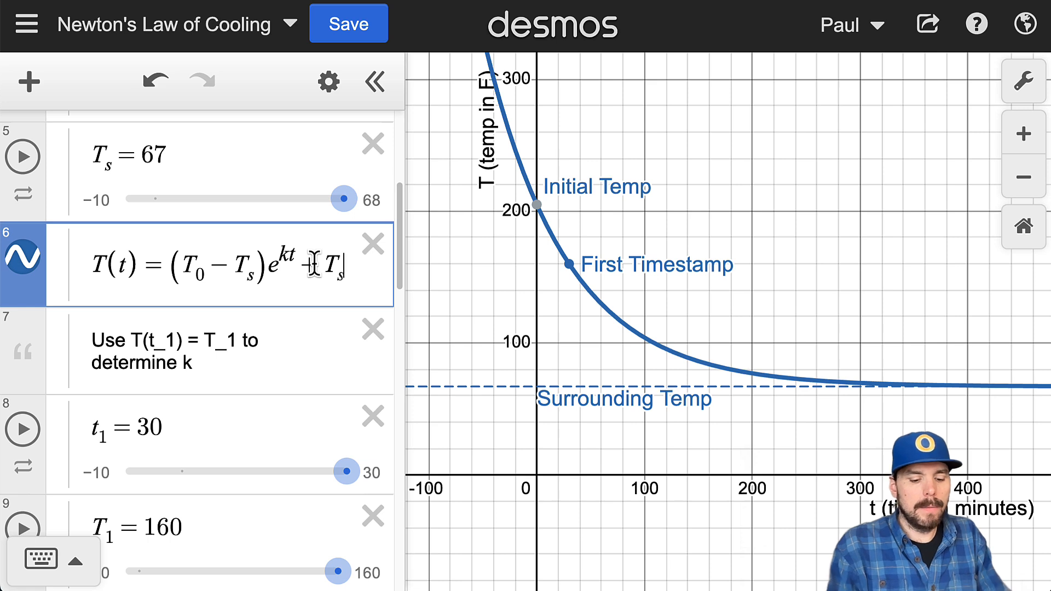
type("{")
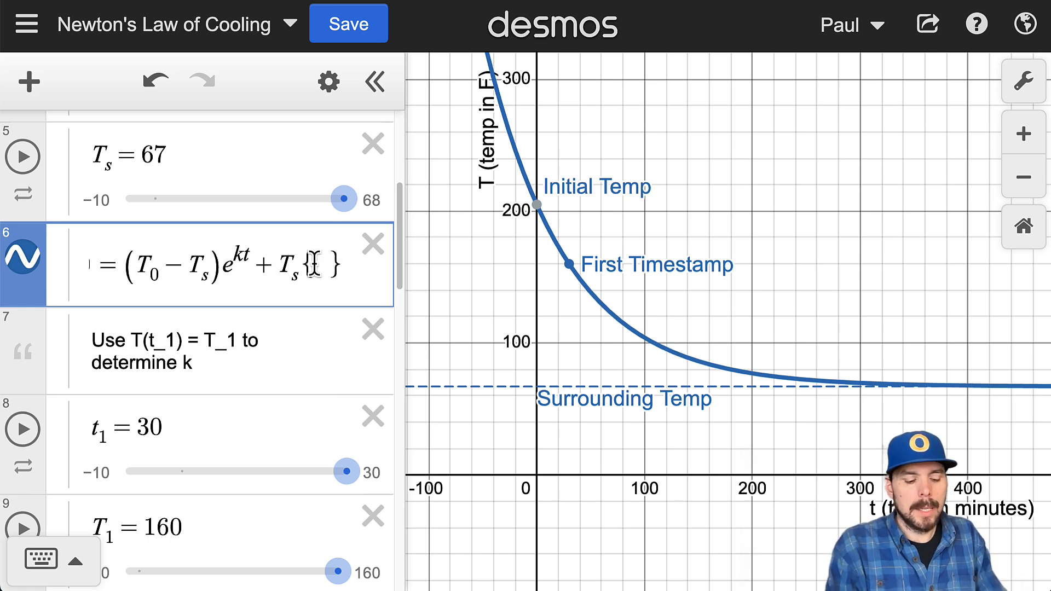
type("t")
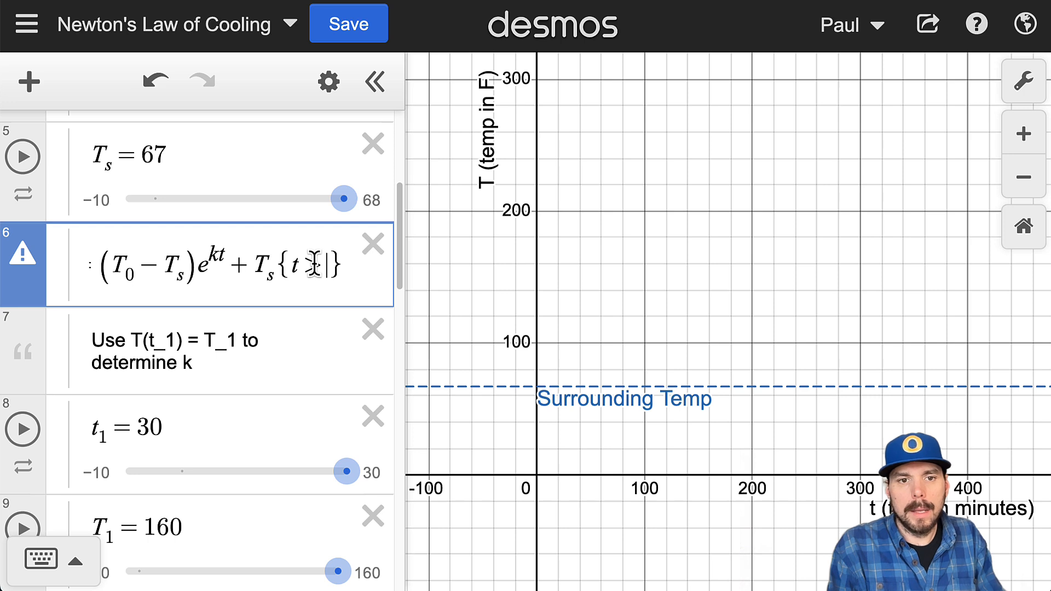
type(">=0")
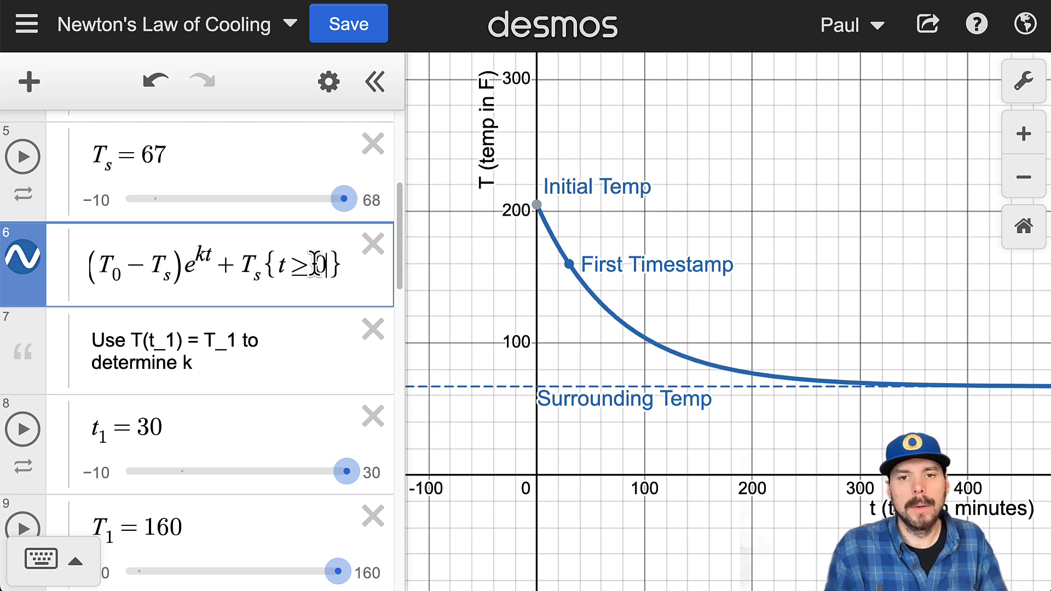
left_click(538, 205)
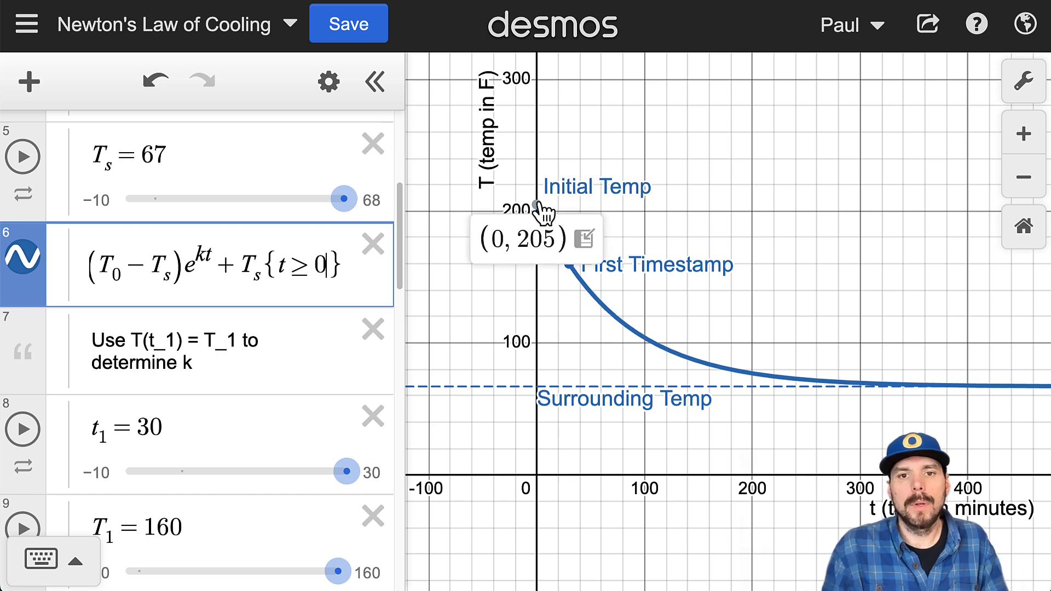
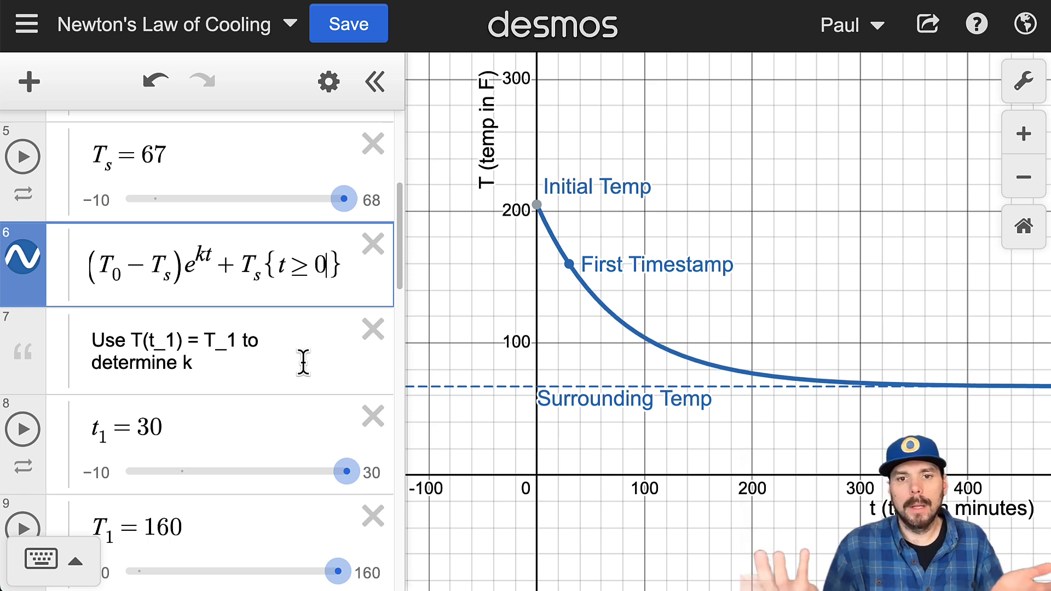
Step: Collapse the Temperature Function folder and add a blank expression below the First Timestamp point in the Added Features folder
scroll(303, 361, "up", 8)
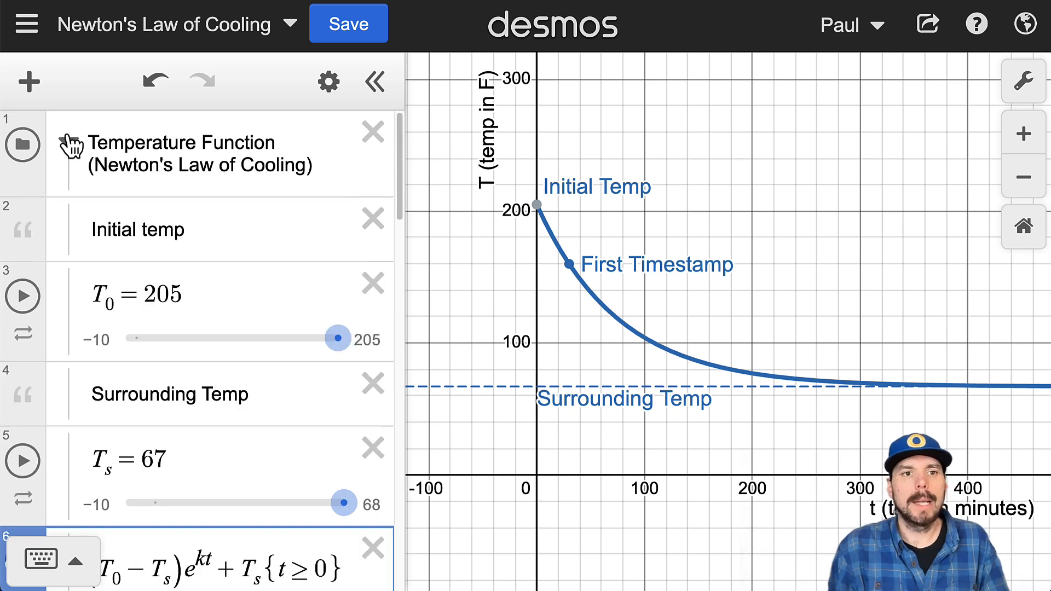
left_click(69, 143)
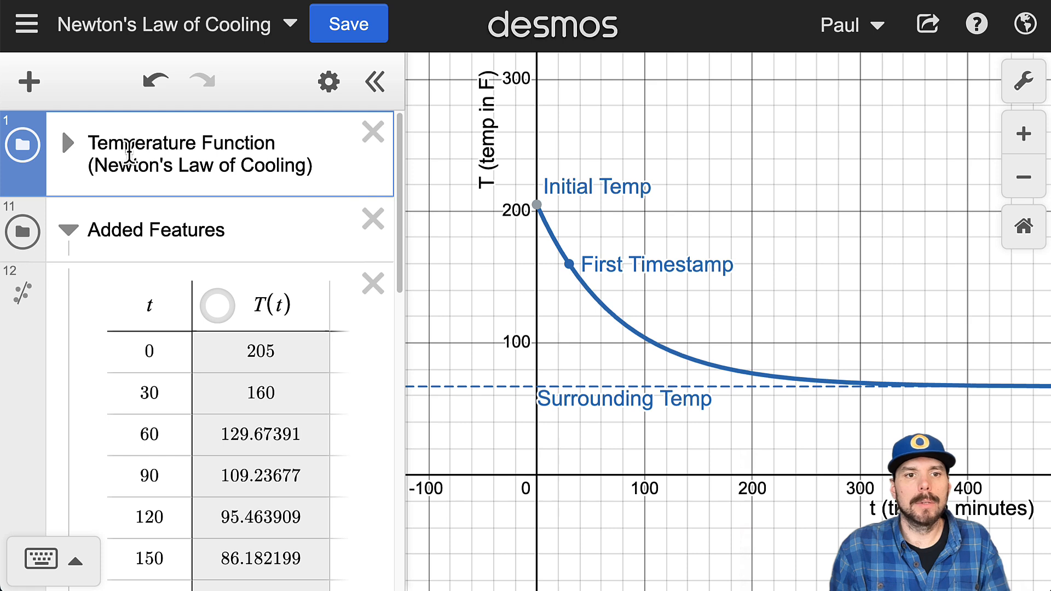
scroll(146, 227, "down", 1)
left_click(94, 216)
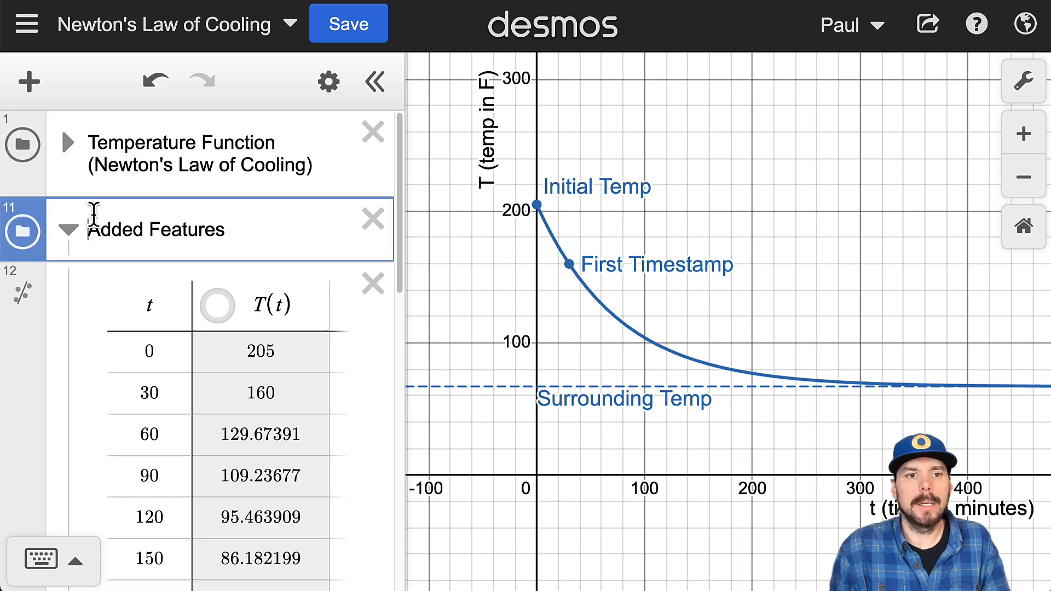
left_click_drag(94, 228, 286, 242)
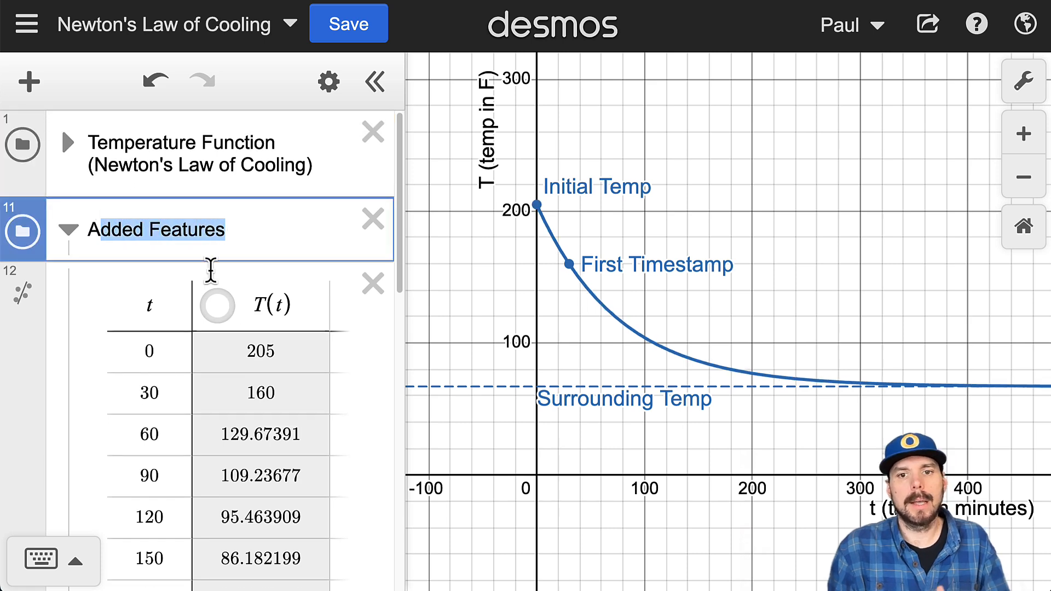
scroll(253, 336, "down", 6)
scroll(272, 381, "down", 8)
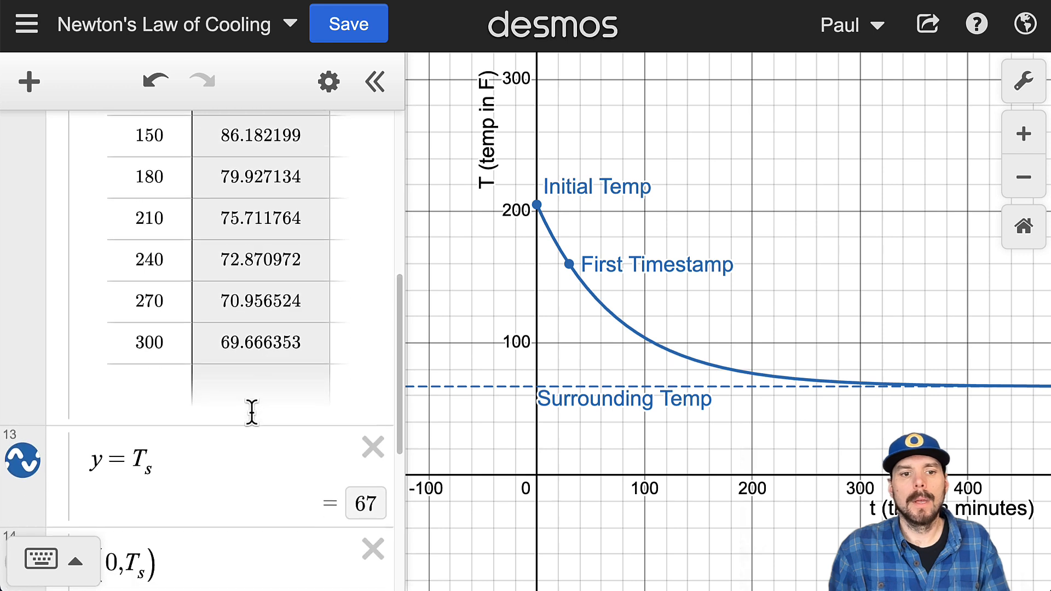
left_click(237, 404)
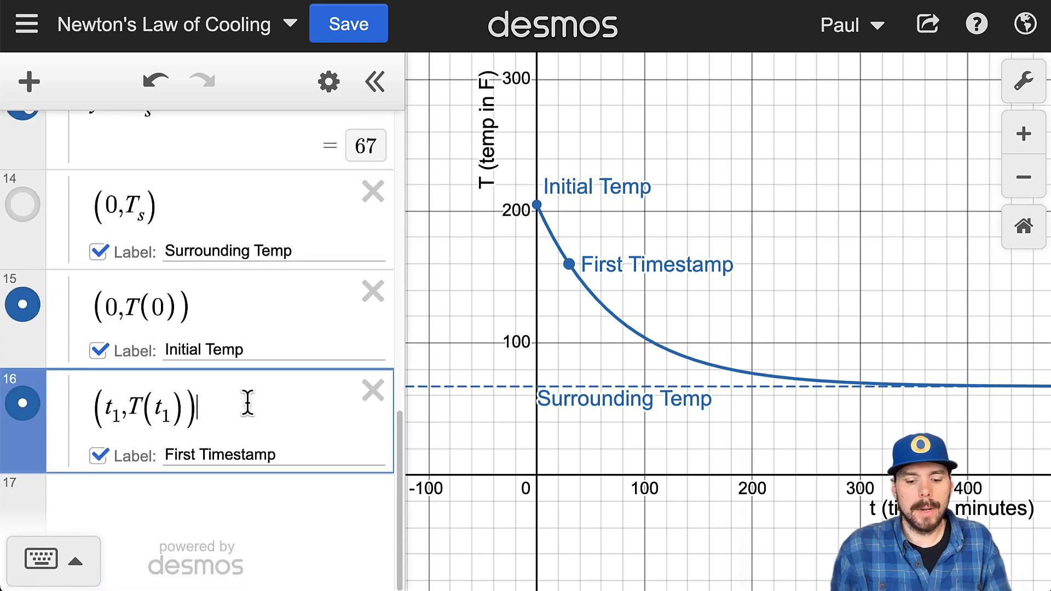
key("Return")
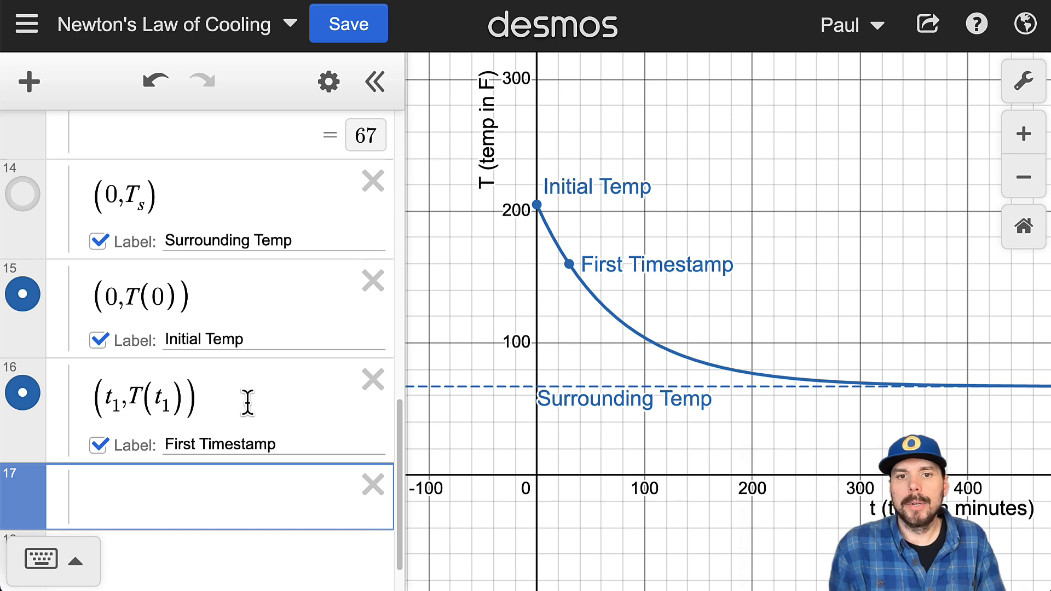
Step: Graph the vertical line x = 100 and add its intersection with the cooling curve to the expression list as a point
mouse_move(655, 339)
left_mouse_down()
mouse_move(662, 361)
mouse_move(644, 348)
mouse_move(652, 344)
left_mouse_up()
scroll(246, 375, "down", 5)
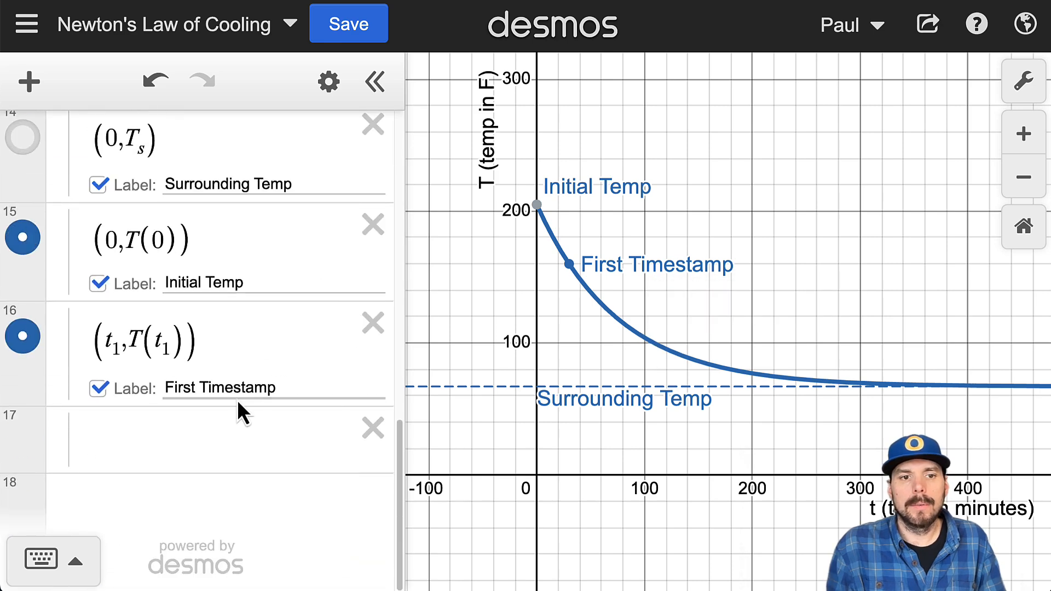
left_click(227, 427)
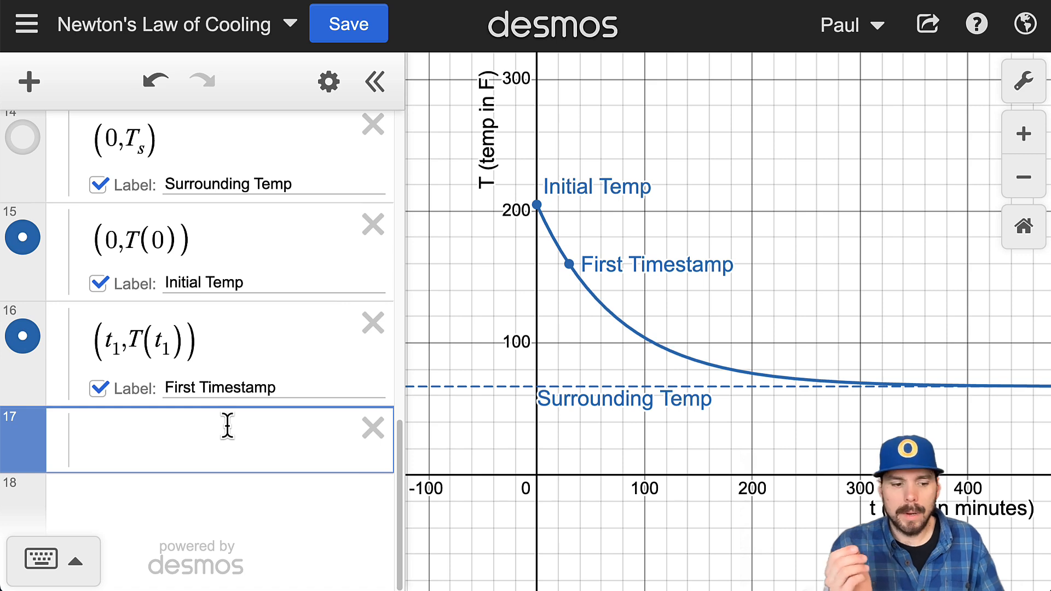
type("x=100")
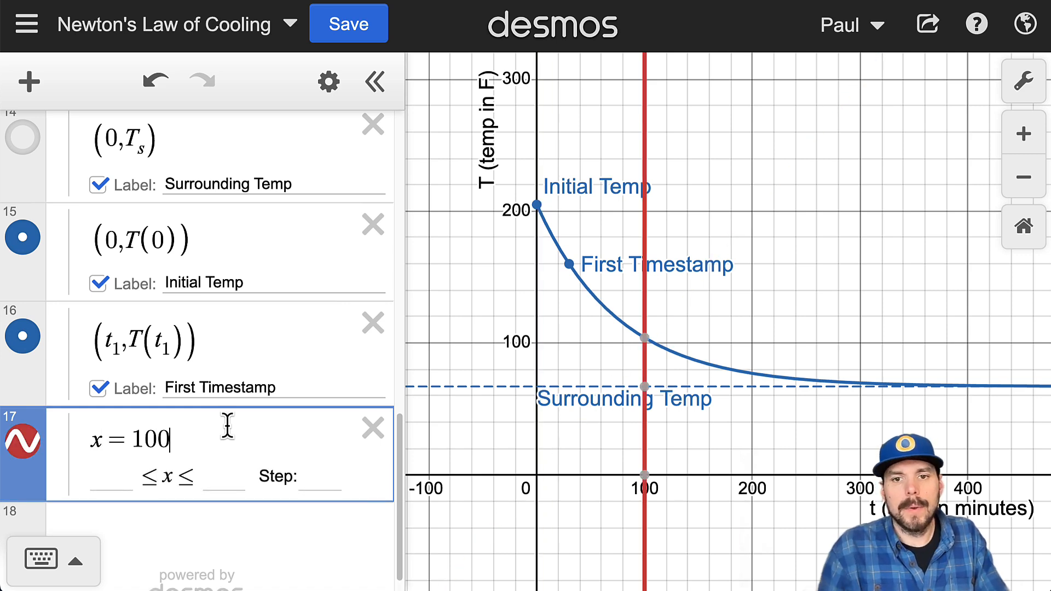
left_click(647, 342)
left_click(862, 305)
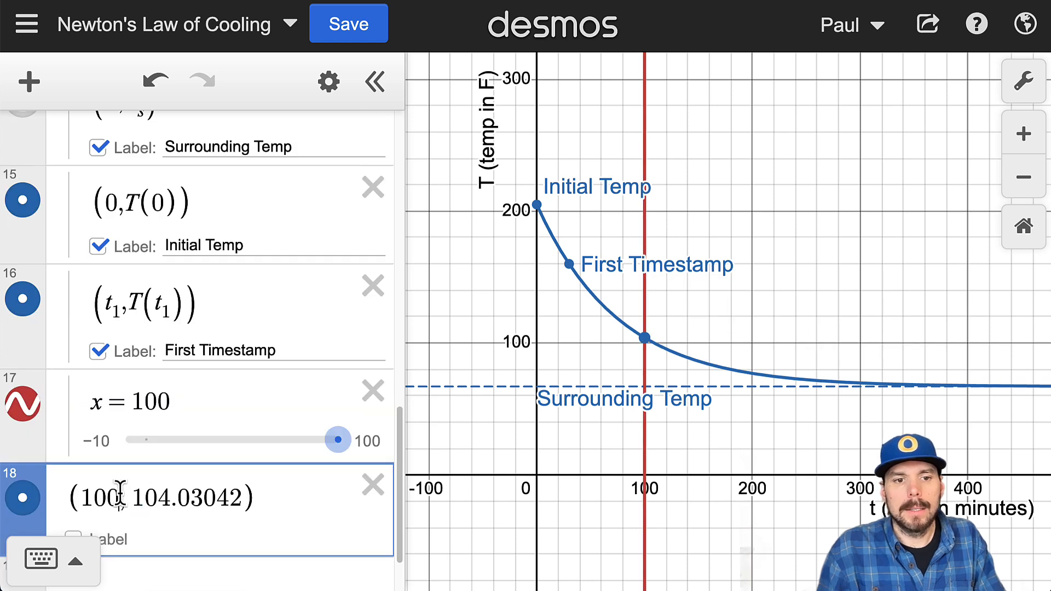
left_click_drag(118, 495, 93, 488)
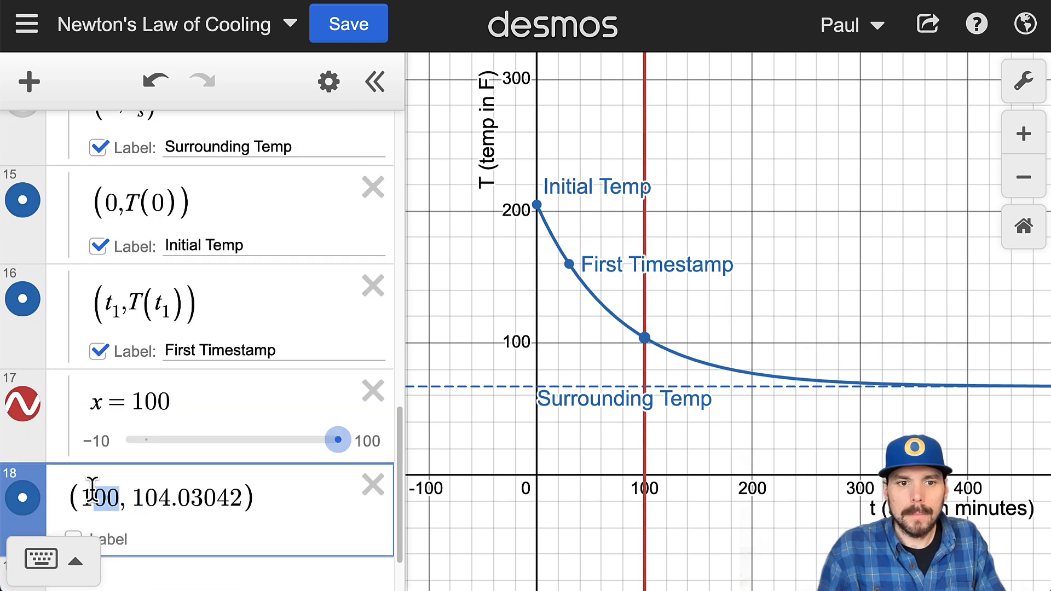
Step: Change the line's equation to y = 100 and delete the point added from the vertical line's intersection
double_click(97, 404)
type("y")
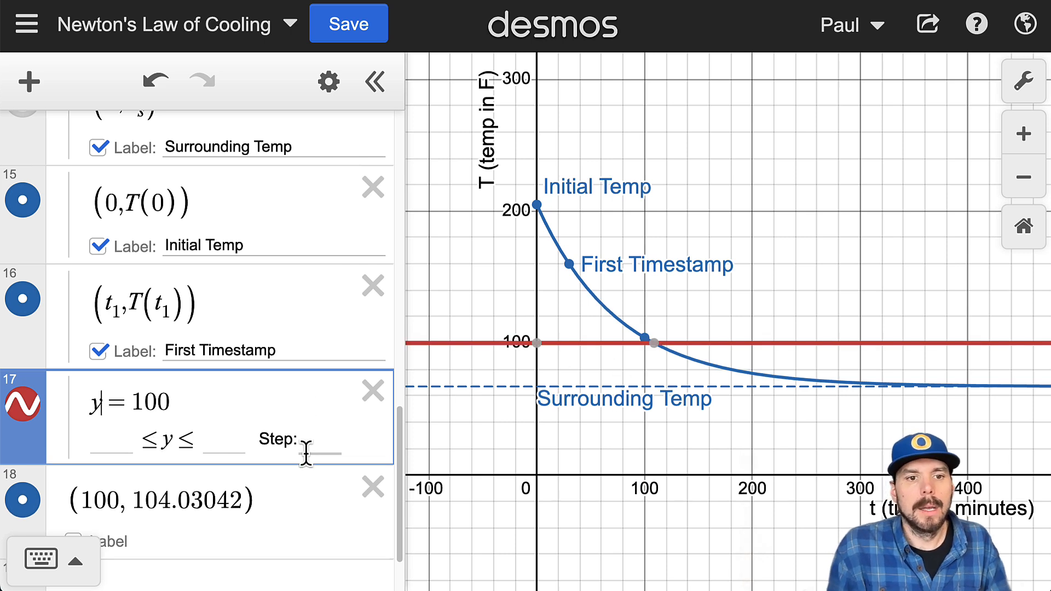
left_click(295, 532)
left_click(373, 486)
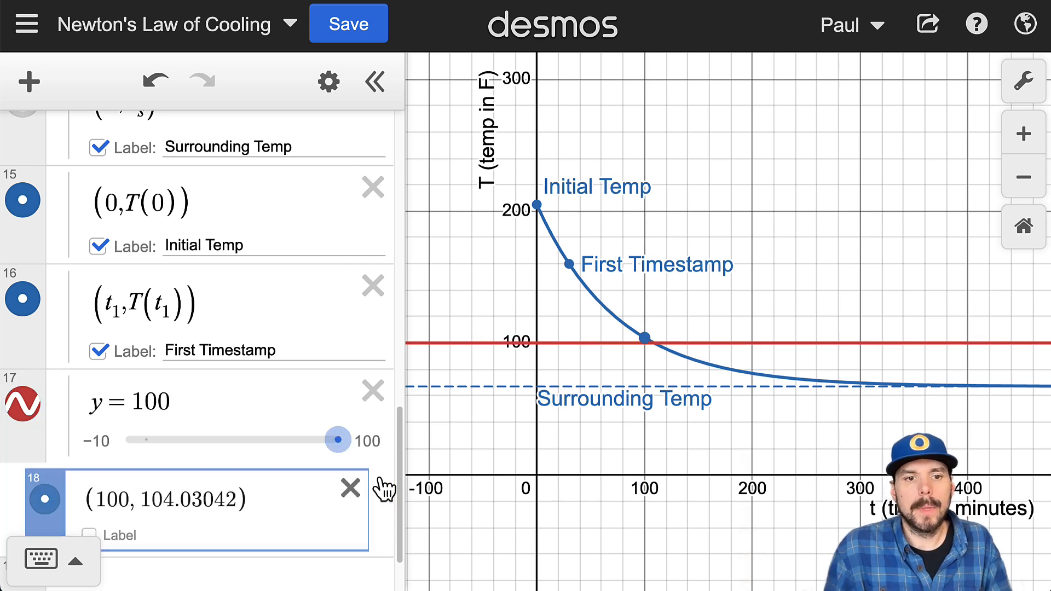
Step: Read the time and temperature coordinates where the line y = 100 crosses the cooling curve
mouse_move(554, 362)
left_click(653, 343)
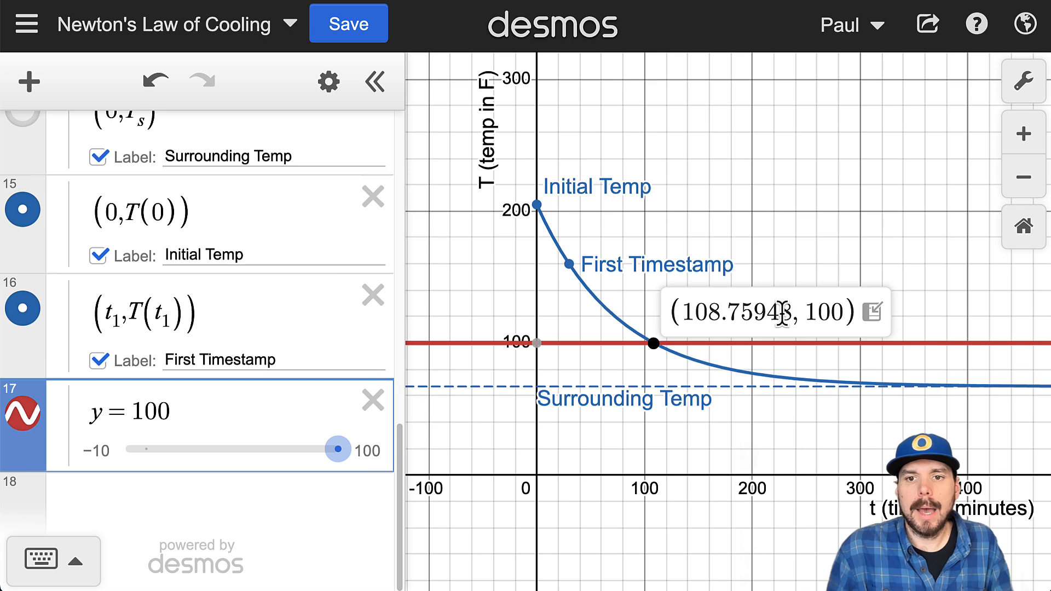
left_click_drag(791, 311, 682, 310)
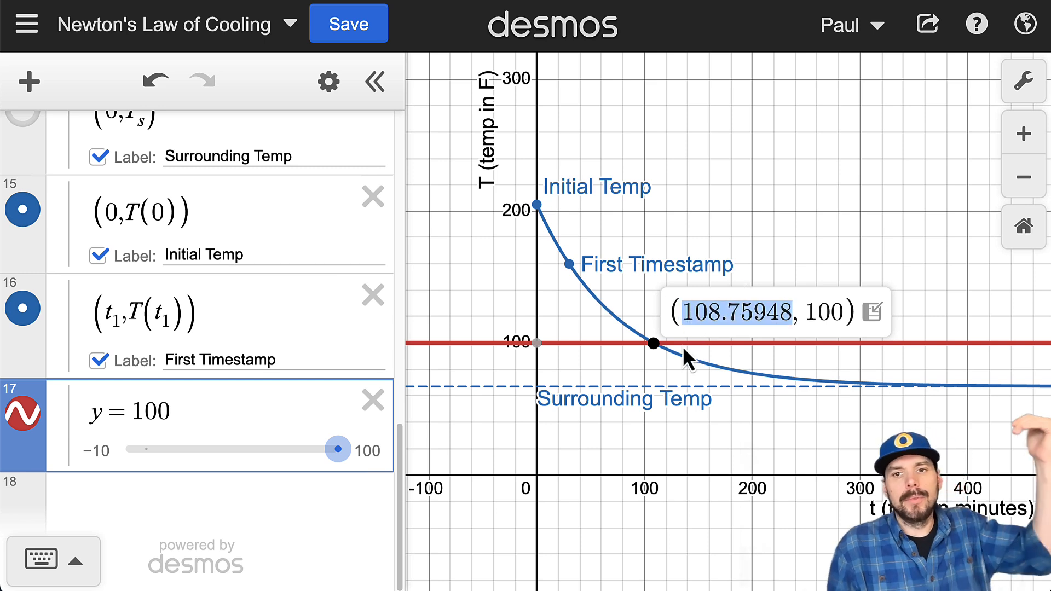
left_click(809, 305)
left_click_drag(809, 305, 850, 310)
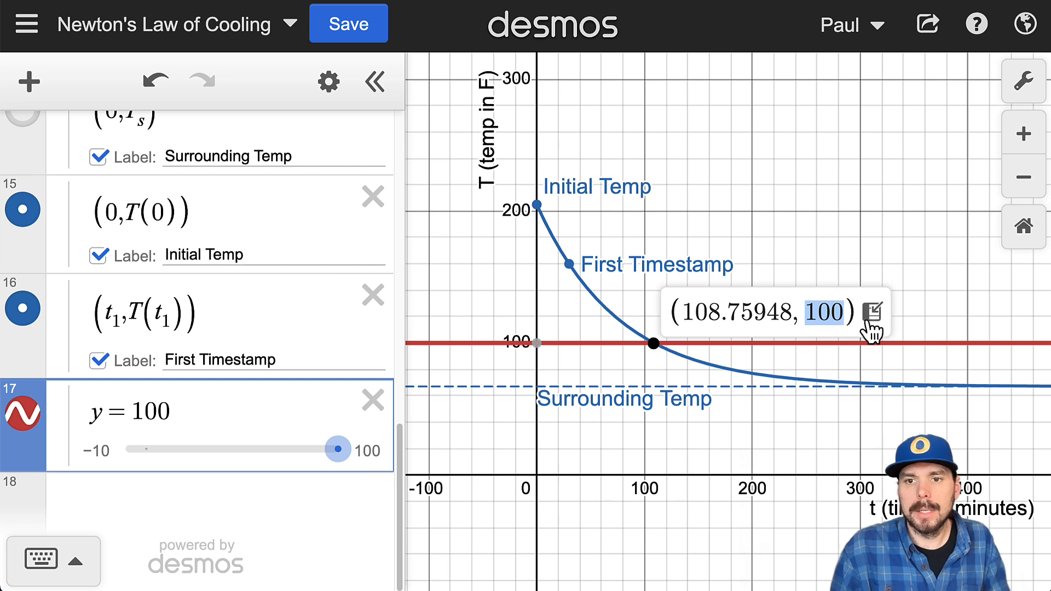
Step: Add the intersection with y = 100 to the expression list as a point, and remove both that point and the line
left_click(871, 318)
left_click_drag(189, 496, 80, 493)
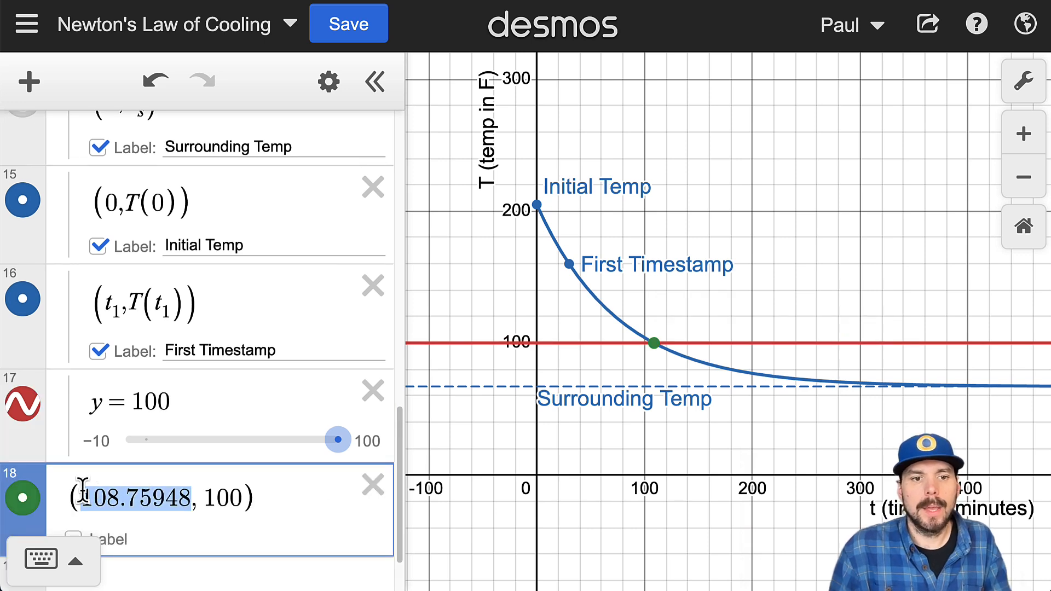
left_click(381, 488)
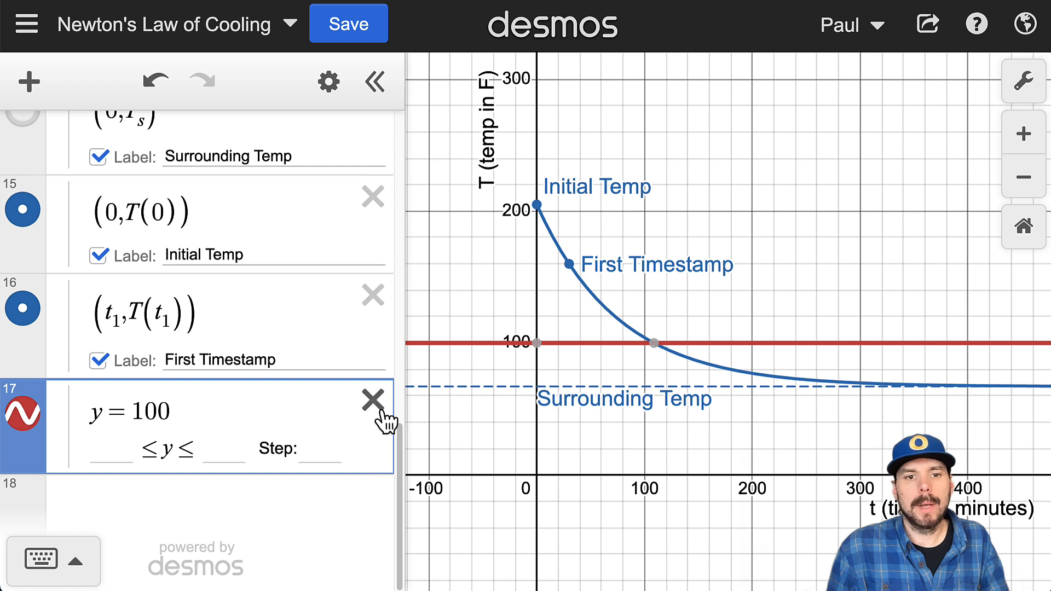
left_click(373, 390)
Step: Start a function definition t_s(T) = in a new expression below the First Timestamp point
key("Return")
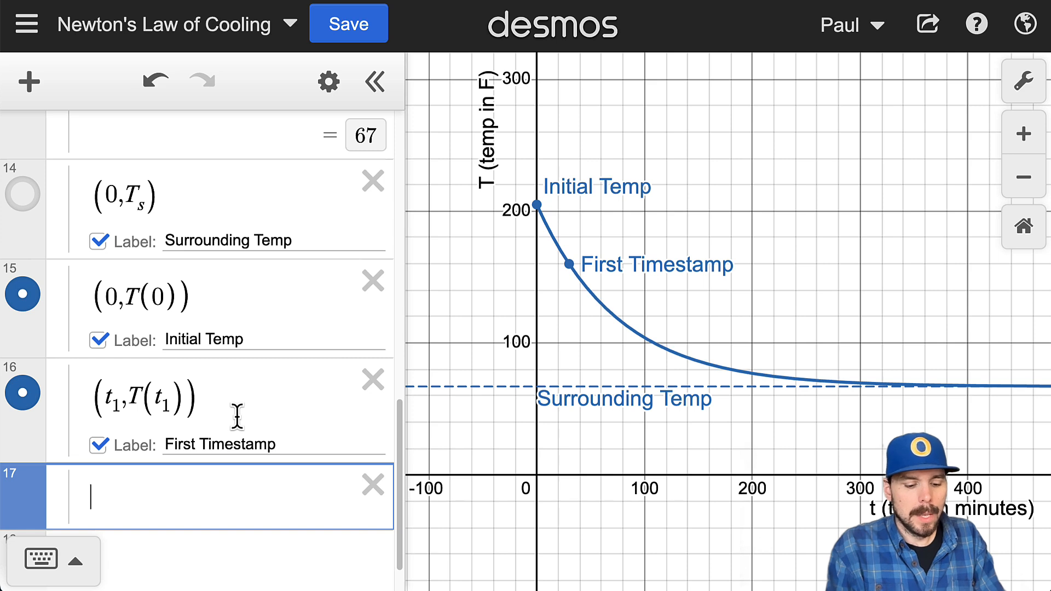
type("t")
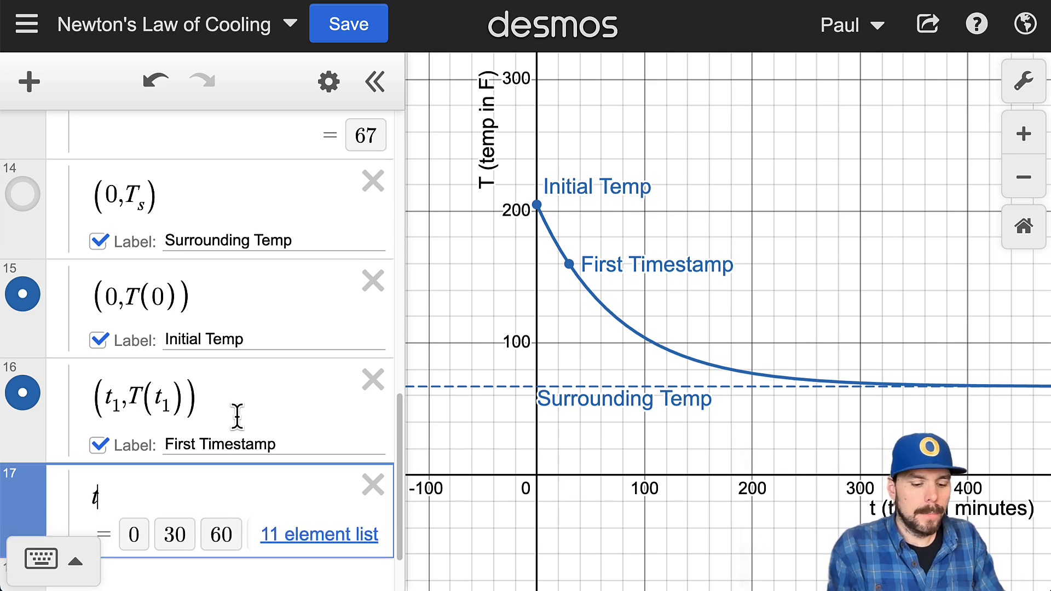
type("_s")
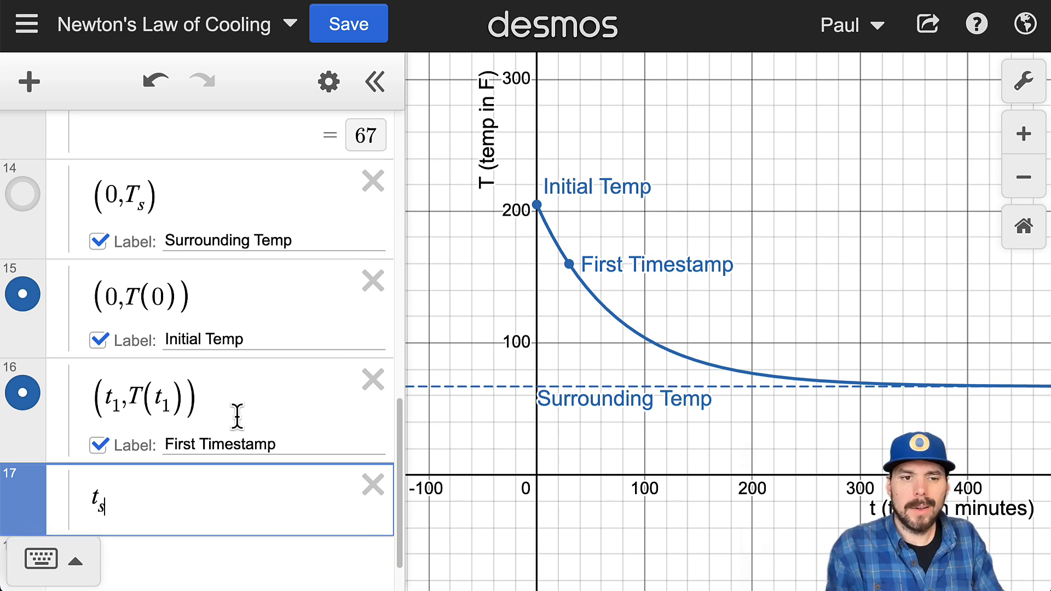
key("Right")
type("(")
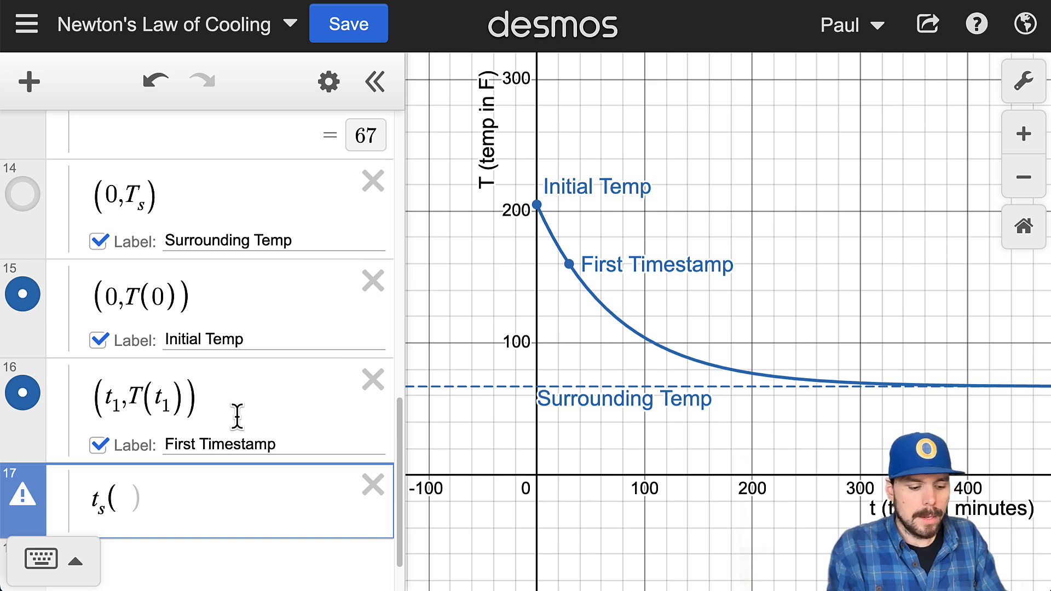
type("T) =")
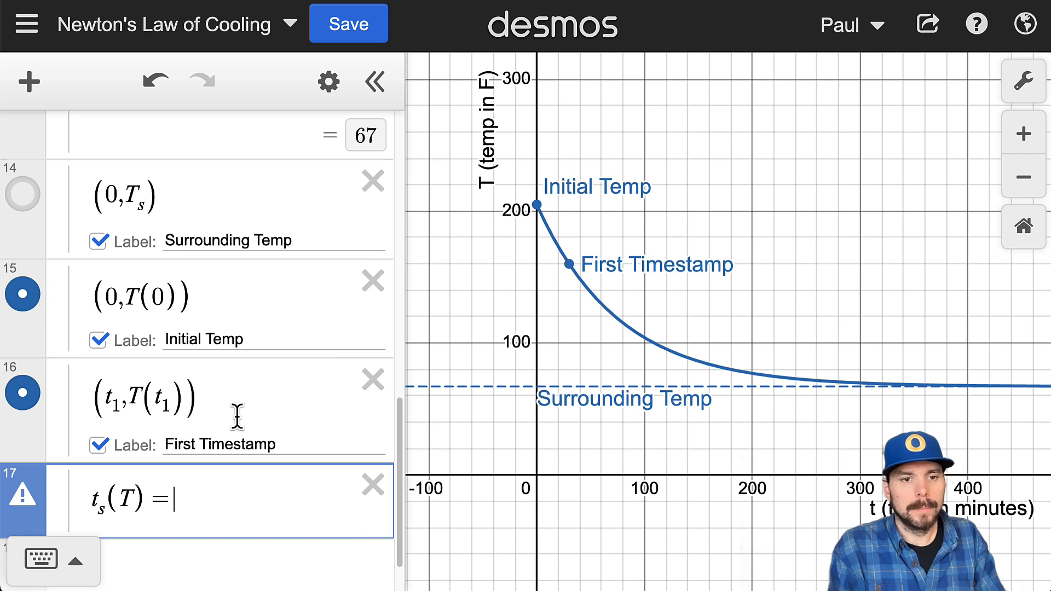
mouse_move(21, 495)
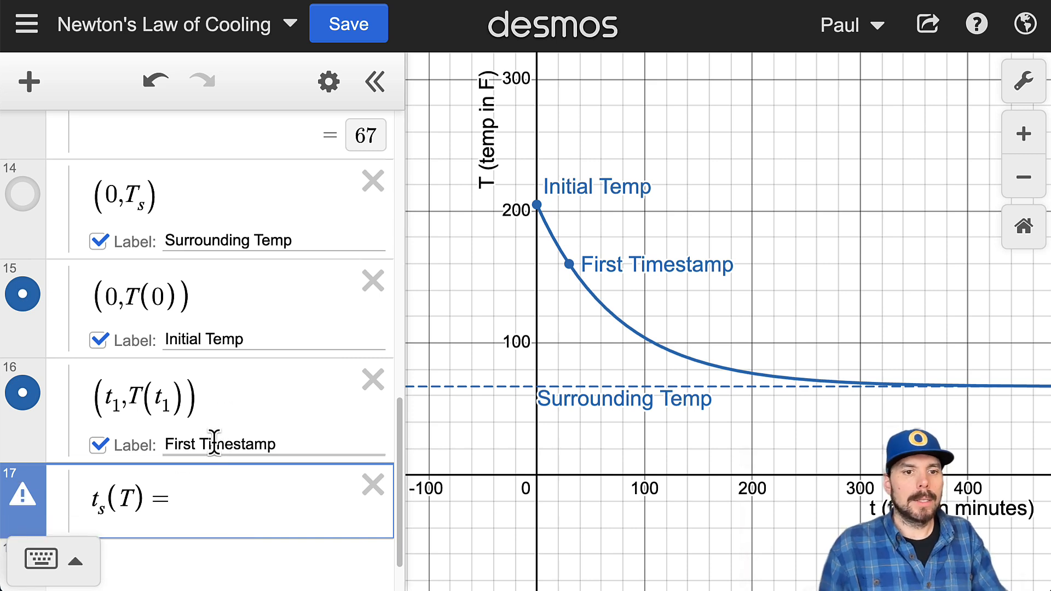
Step: Expand the Temperature Function folder and compare the formula for k with the exponent kt in T(t)
scroll(211, 432, "up", 5)
scroll(209, 412, "up", 10)
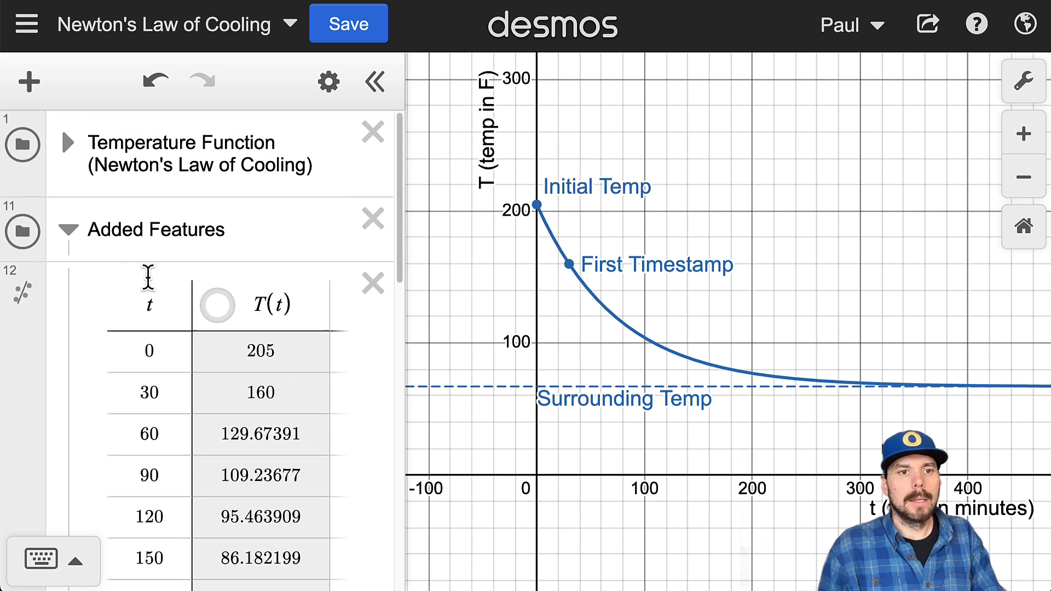
left_click(64, 134)
scroll(146, 487, "down", 5)
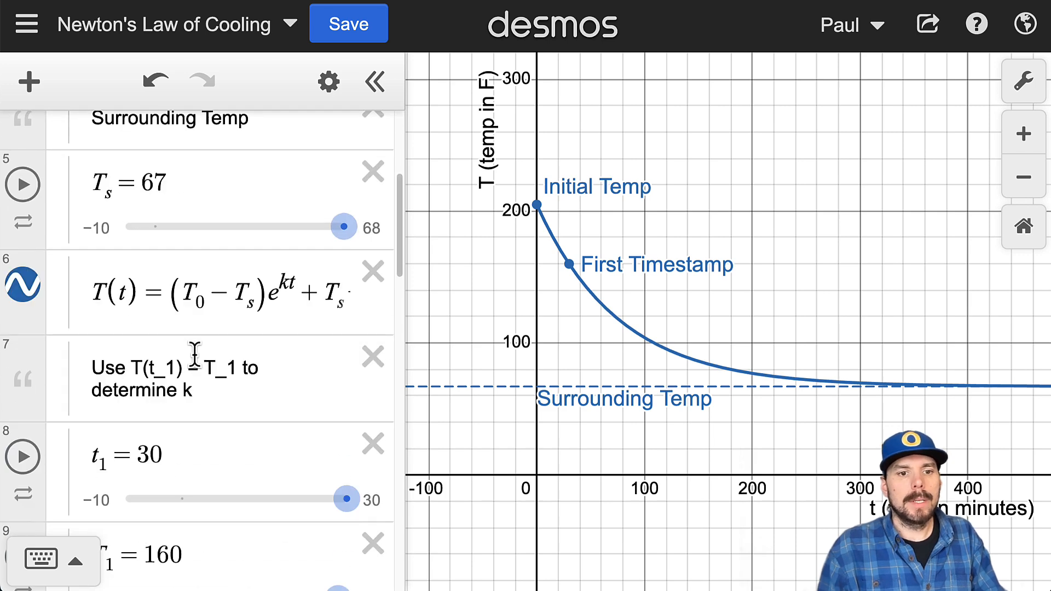
scroll(239, 405, "down", 5)
left_click_drag(132, 438, 312, 434)
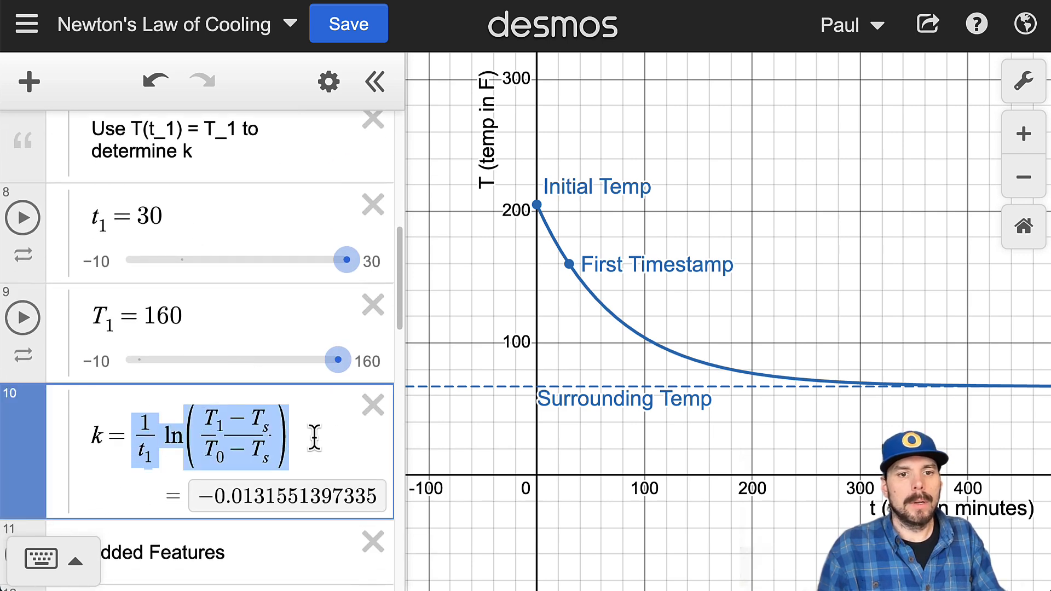
scroll(297, 413, "up", 4)
left_click_drag(279, 291, 299, 290)
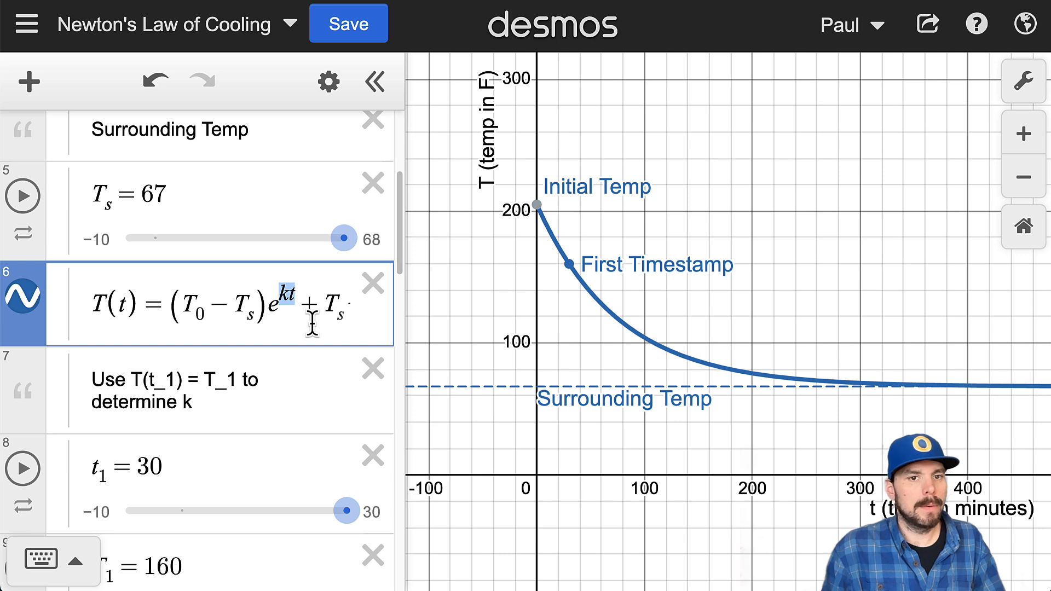
Step: Examine the t_1 denominator and the logarithm expression on the right side of the formula for k
scroll(312, 323, "down", 5)
left_click(154, 423)
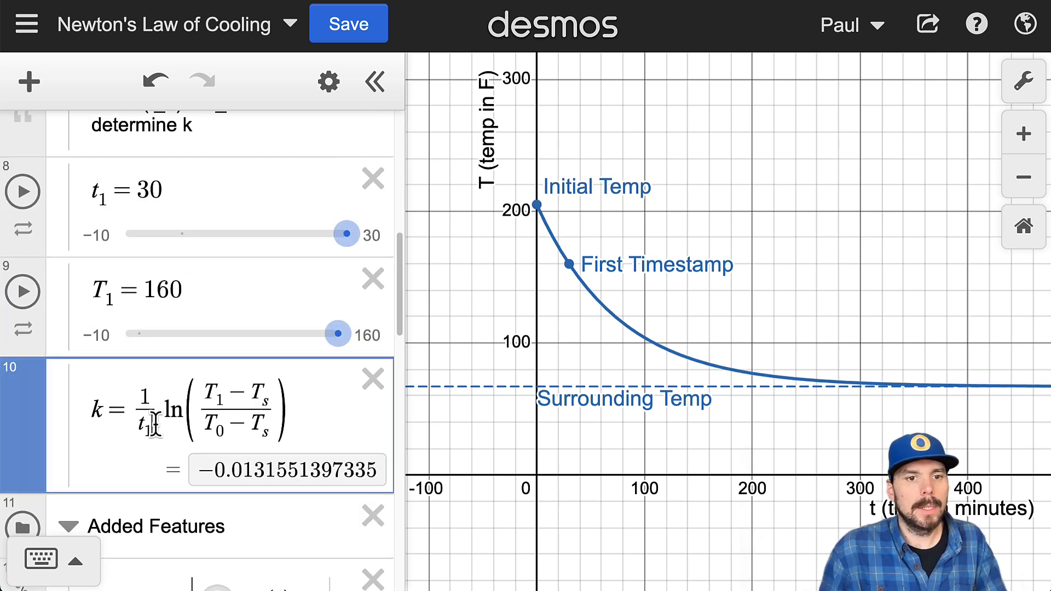
left_click_drag(154, 423, 140, 425)
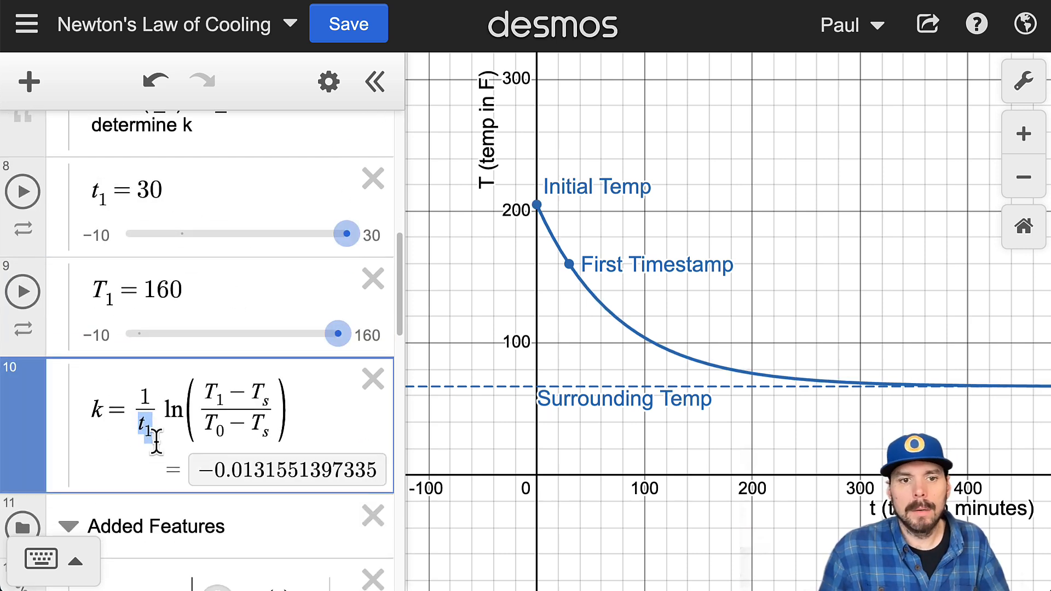
scroll(329, 329, "up", 3)
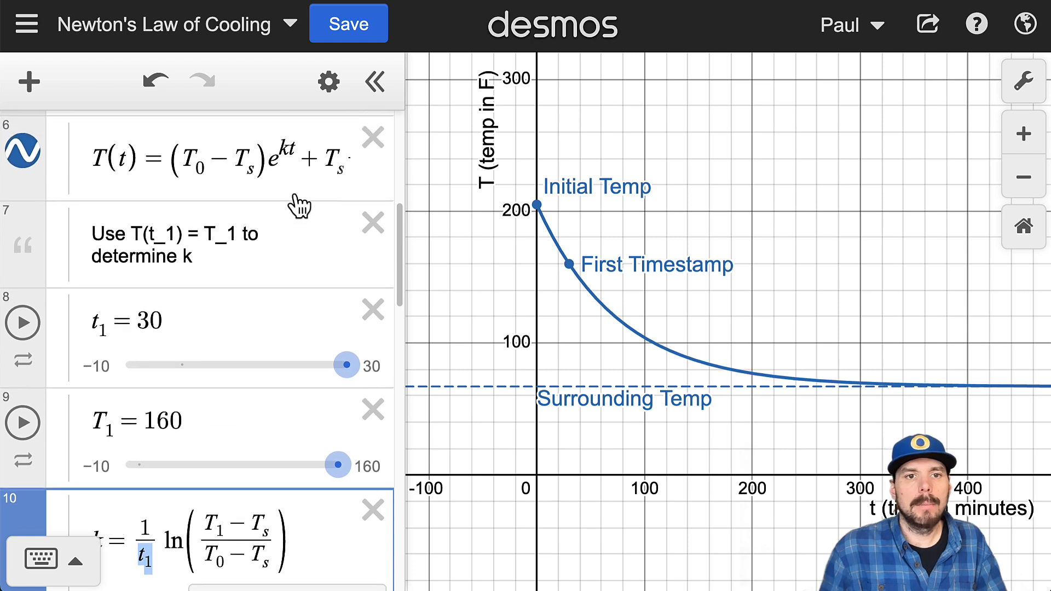
scroll(304, 239, "down", 3)
left_click_drag(300, 420, 151, 419)
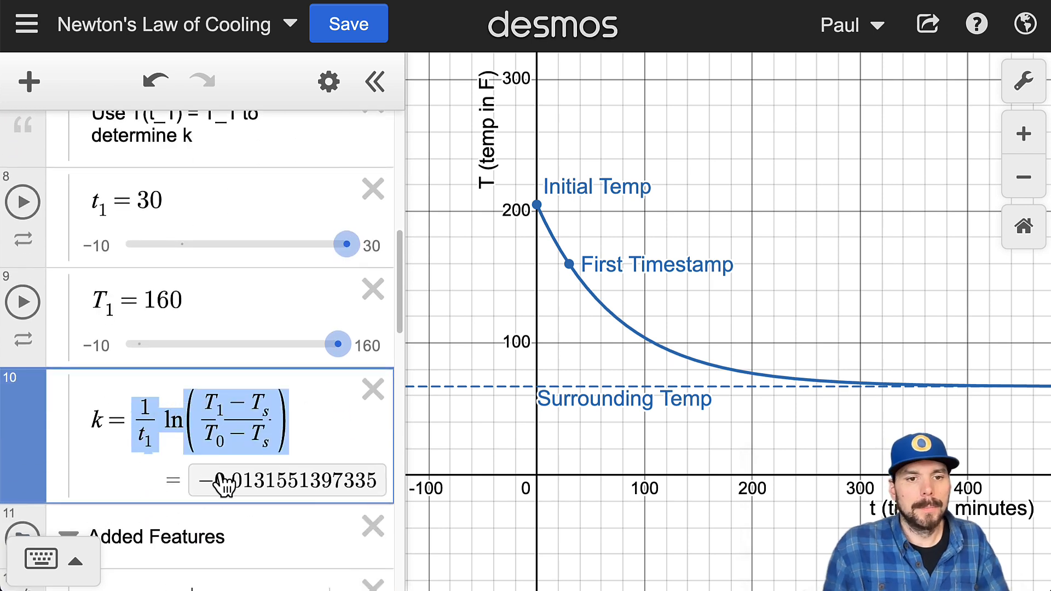
left_click(173, 420)
left_click_drag(151, 437, 140, 439)
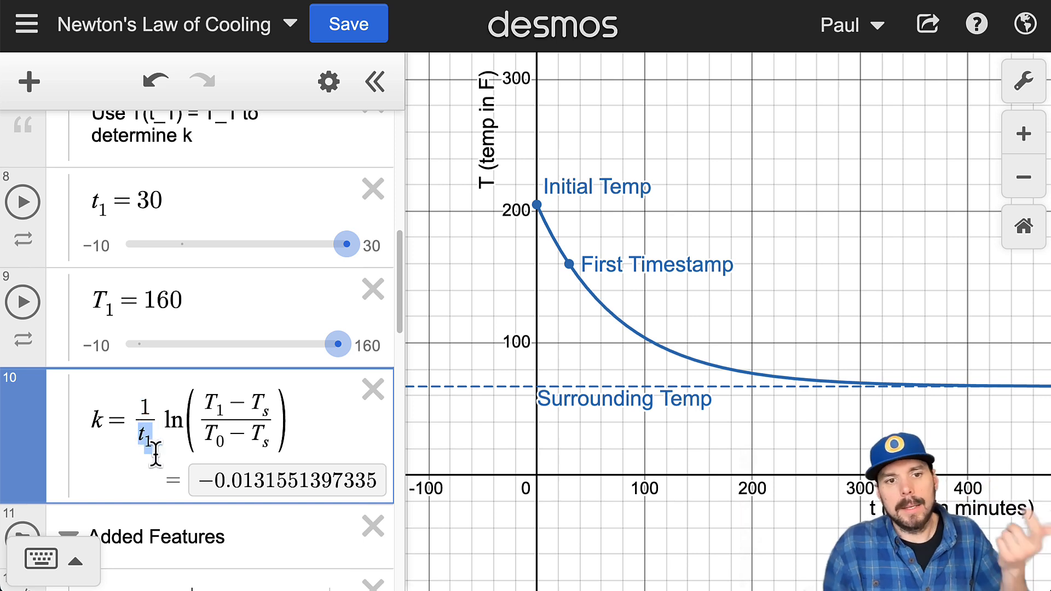
Step: Copy the right side of the k formula into the t_s(T) definition after the equals sign
left_click_drag(287, 424, 141, 427)
key("ctrl+c")
scroll(213, 454, "down", 10)
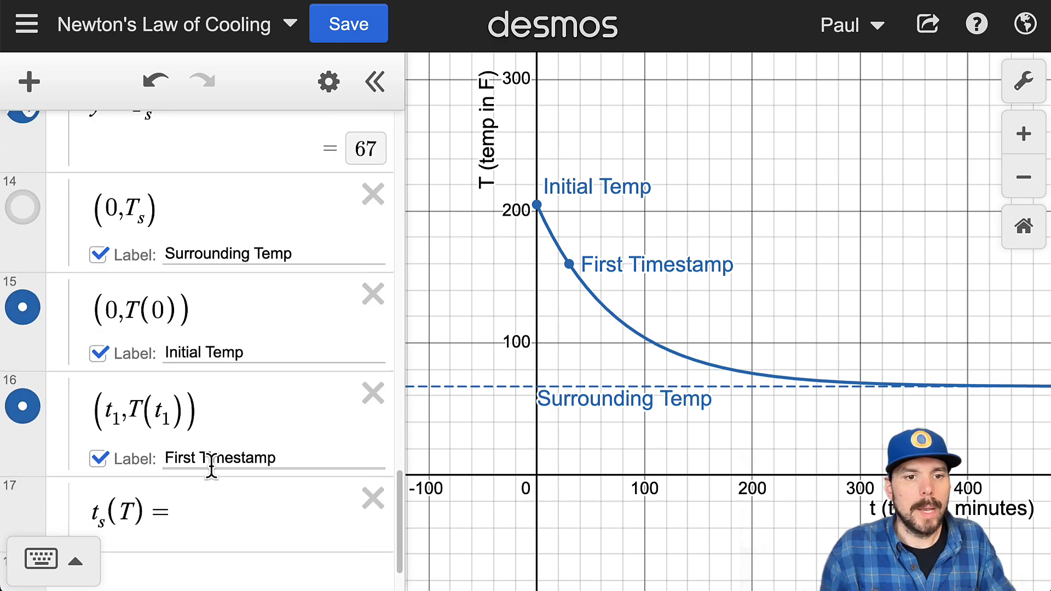
left_click(208, 435)
key("ctrl+v")
Step: In the t_s(T) formula, replace the denominator t_1 with k and the numerator's T_1 with T
left_click_drag(198, 471, 182, 468)
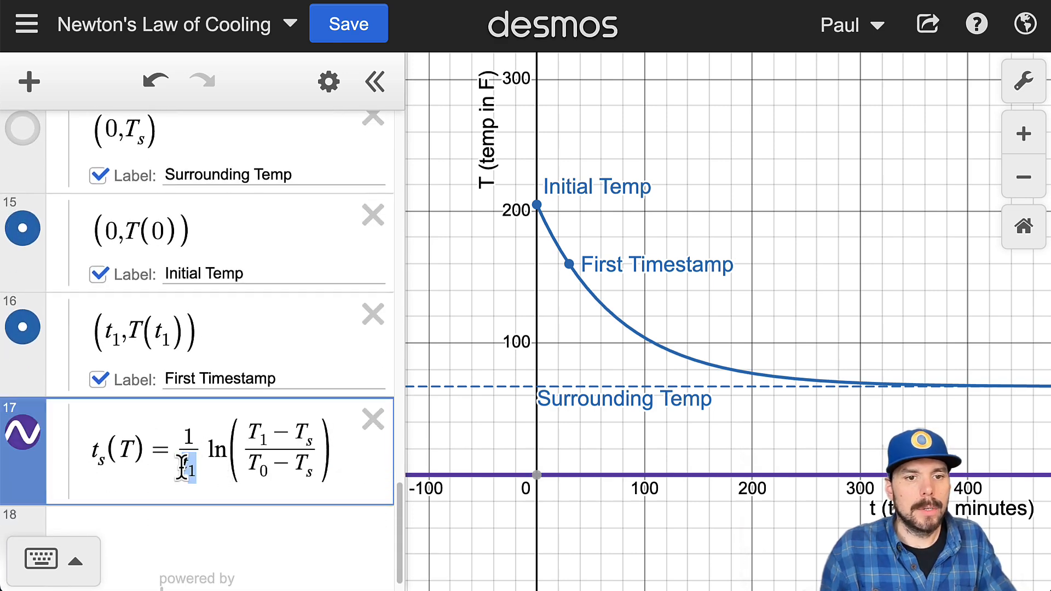
type("k")
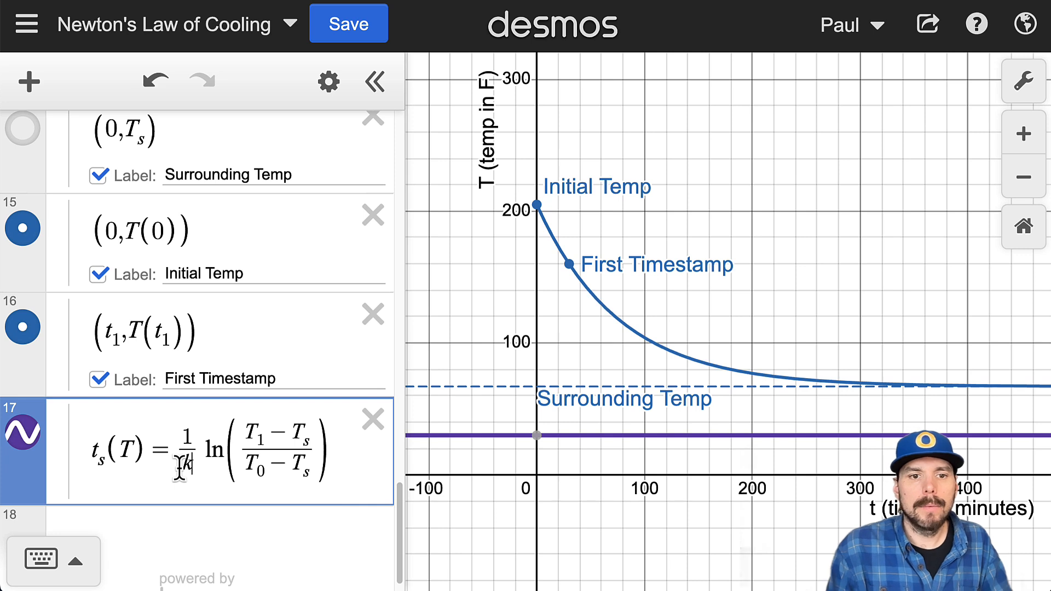
scroll(180, 468, "down", 1)
left_click_drag(267, 404, 245, 390)
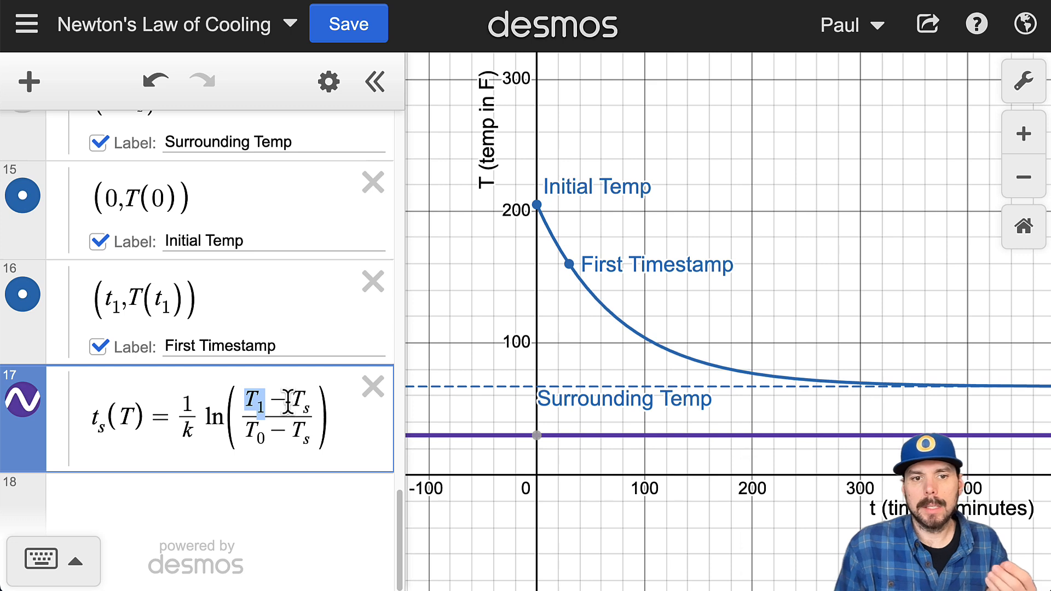
type("T")
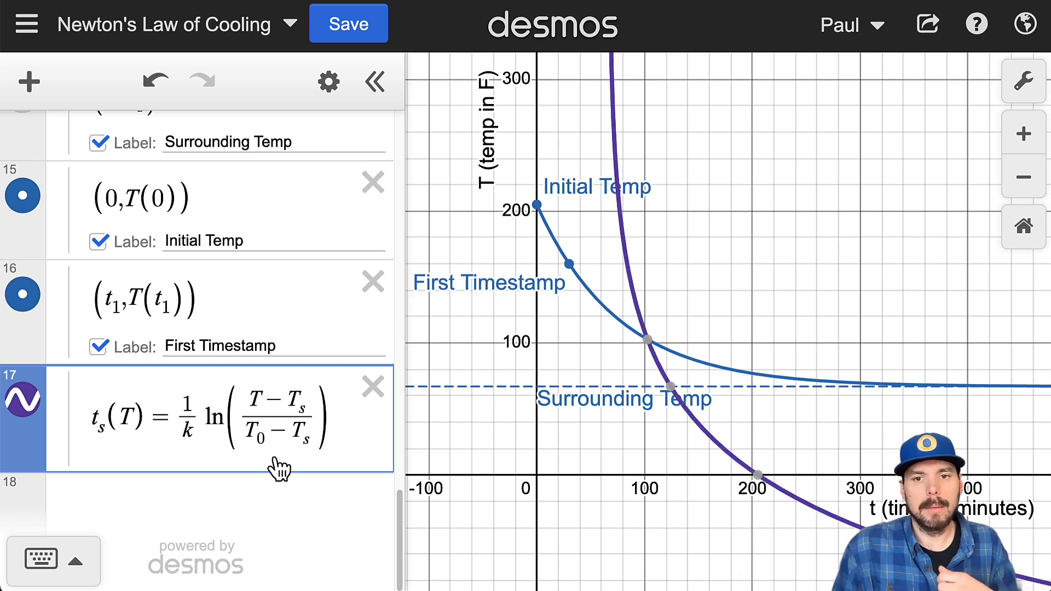
Step: Review the terms of the t_s(T) formula and compare them with the T(t) cooling function
left_click_drag(288, 405, 309, 406)
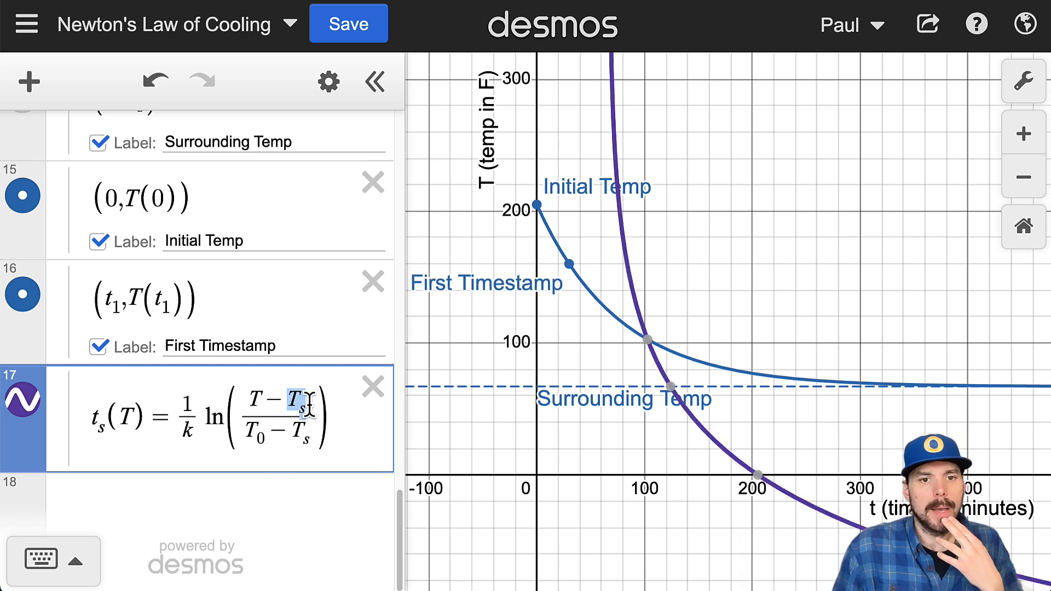
left_click_drag(252, 438, 263, 432)
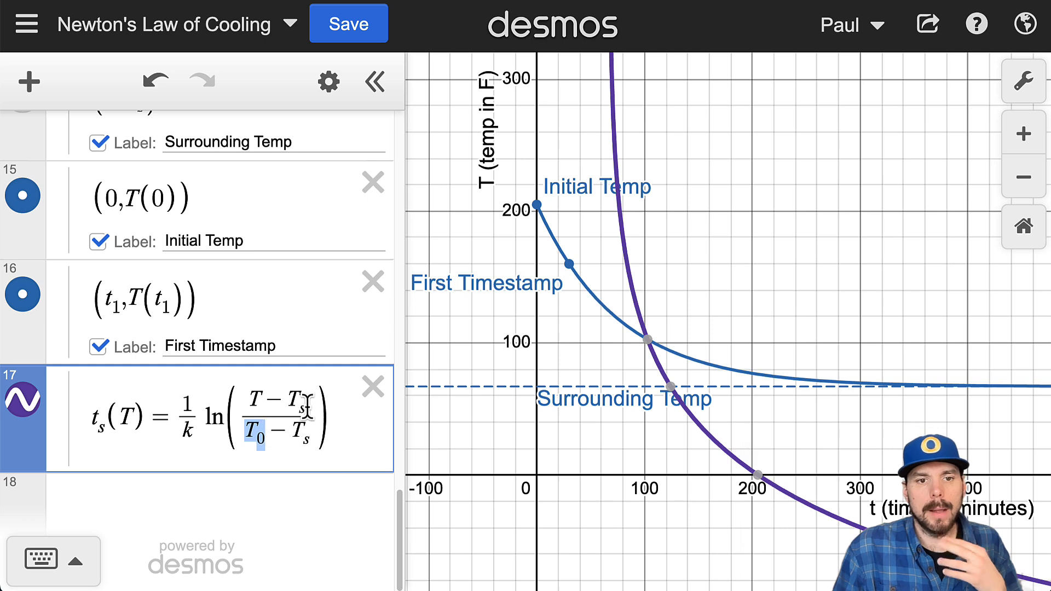
left_click_drag(191, 426, 179, 428)
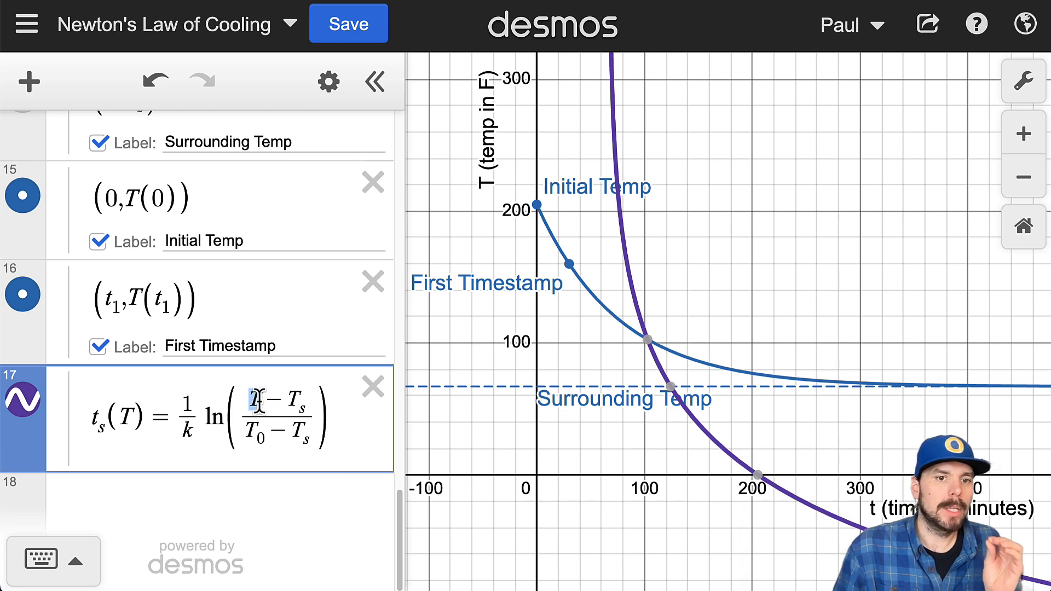
scroll(249, 470, "up", 10)
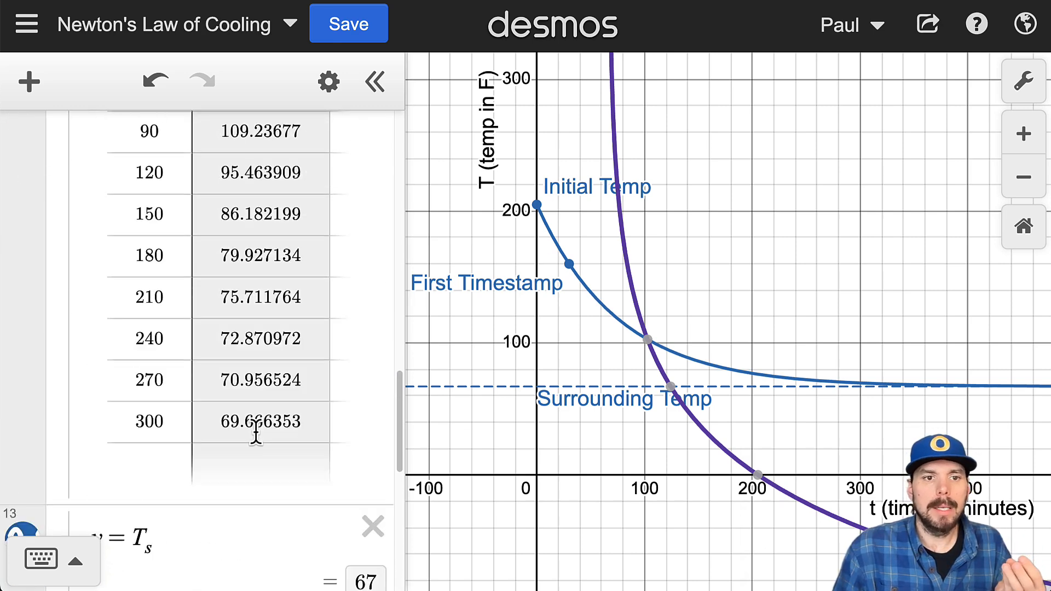
scroll(271, 388, "up", 5)
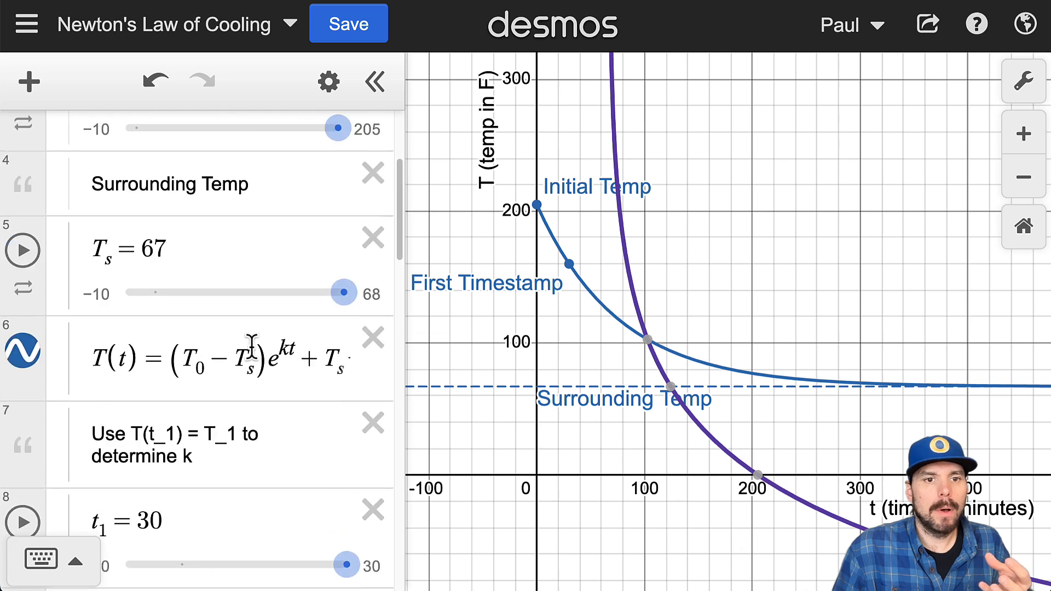
left_click_drag(94, 353, 474, 353)
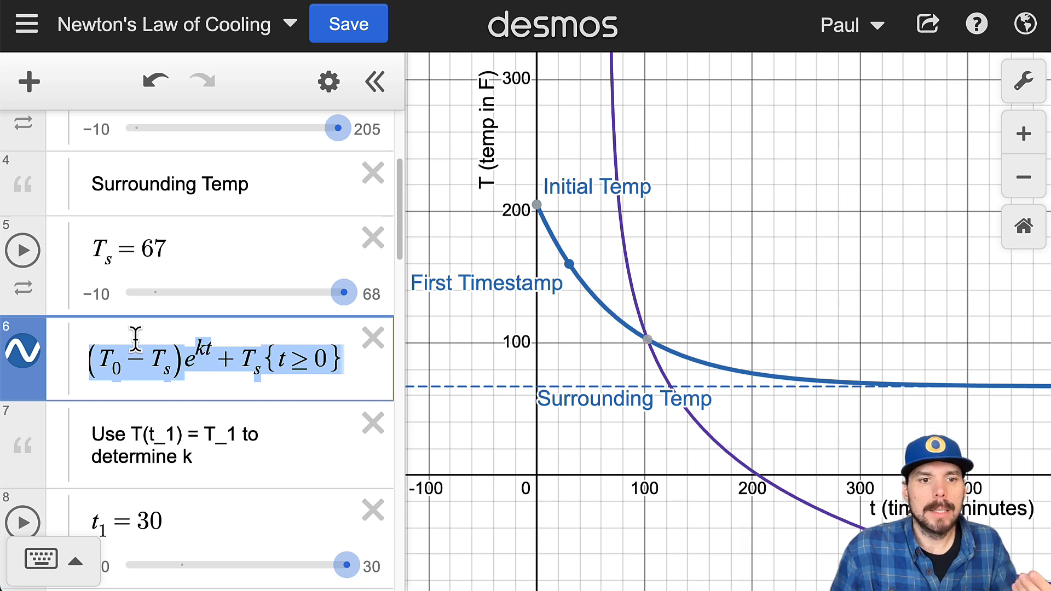
left_click_drag(135, 345, 94, 359)
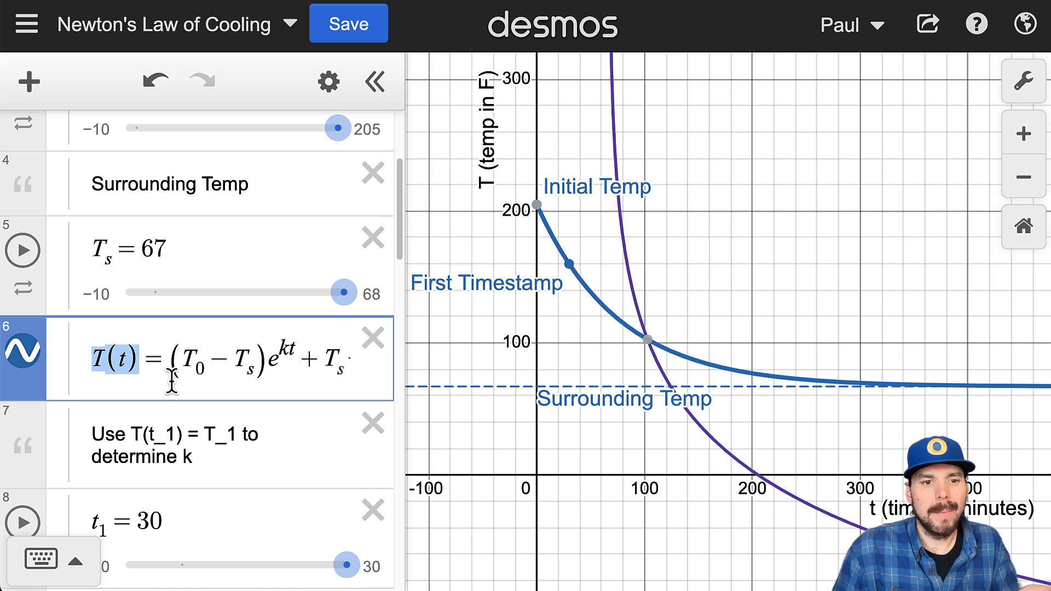
scroll(176, 399, "down", 1)
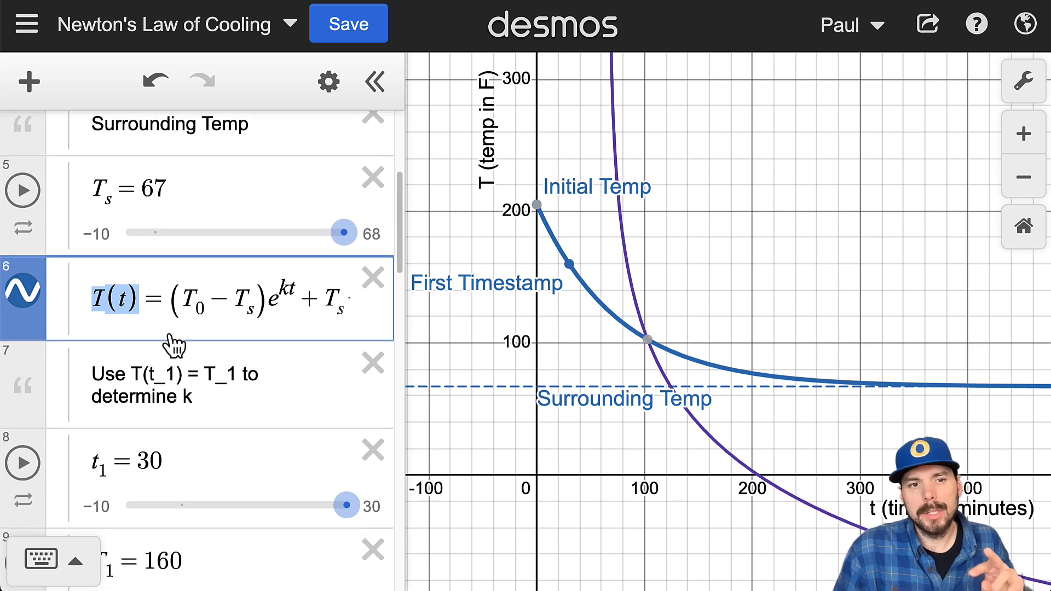
scroll(159, 361, "down", 2)
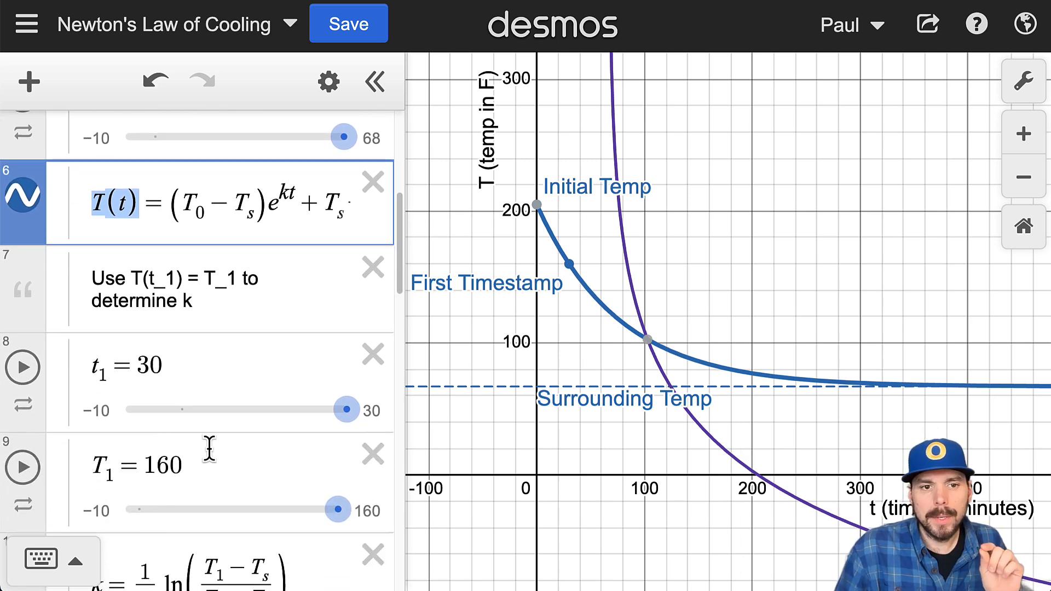
scroll(212, 436, "down", 4)
scroll(214, 444, "down", 18)
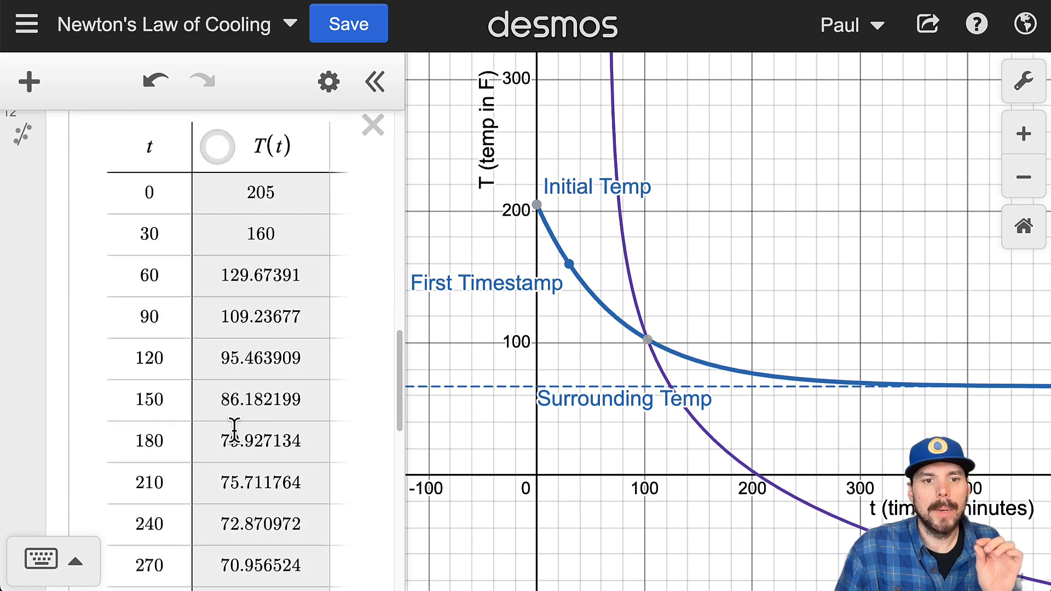
left_click_drag(261, 403, 245, 414)
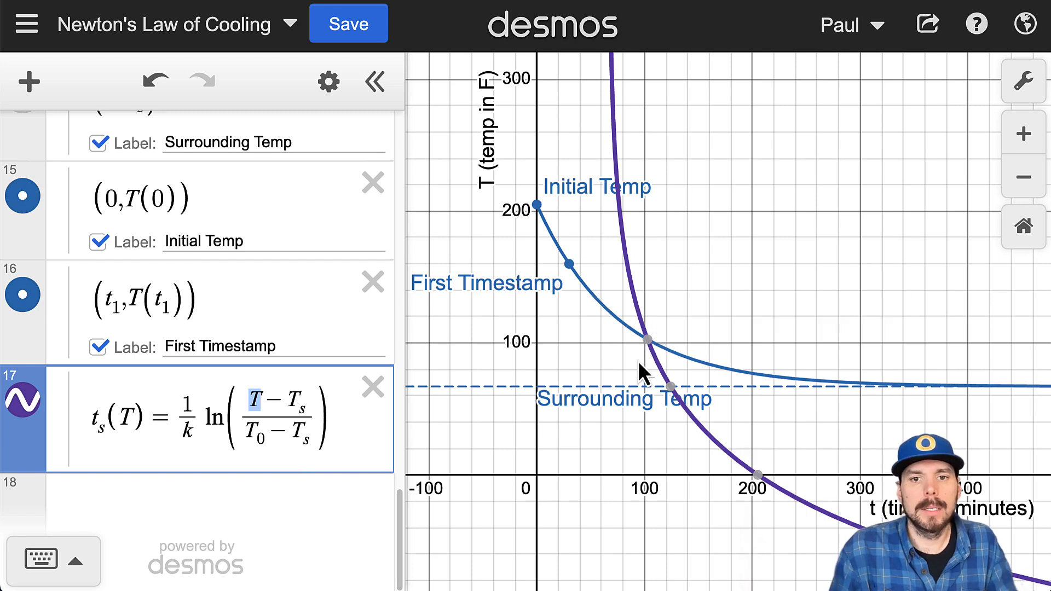
Step: Reset the graph view, reframe both curves, and inspect the point where T(t) and t_s(T) intersect
left_click(1024, 228)
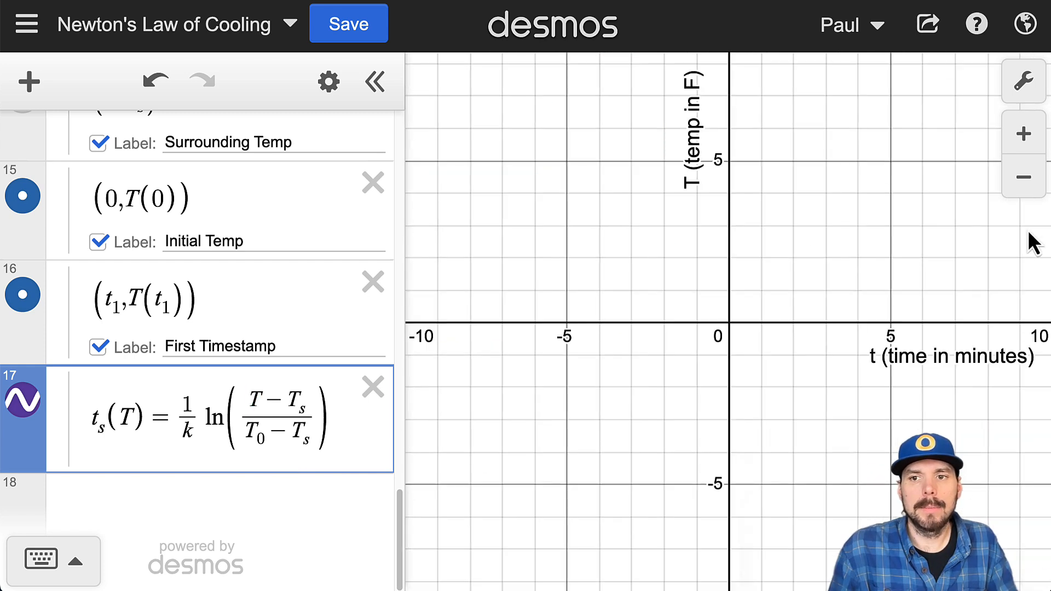
scroll(750, 411, "down", 3)
scroll(766, 435, "down", 8)
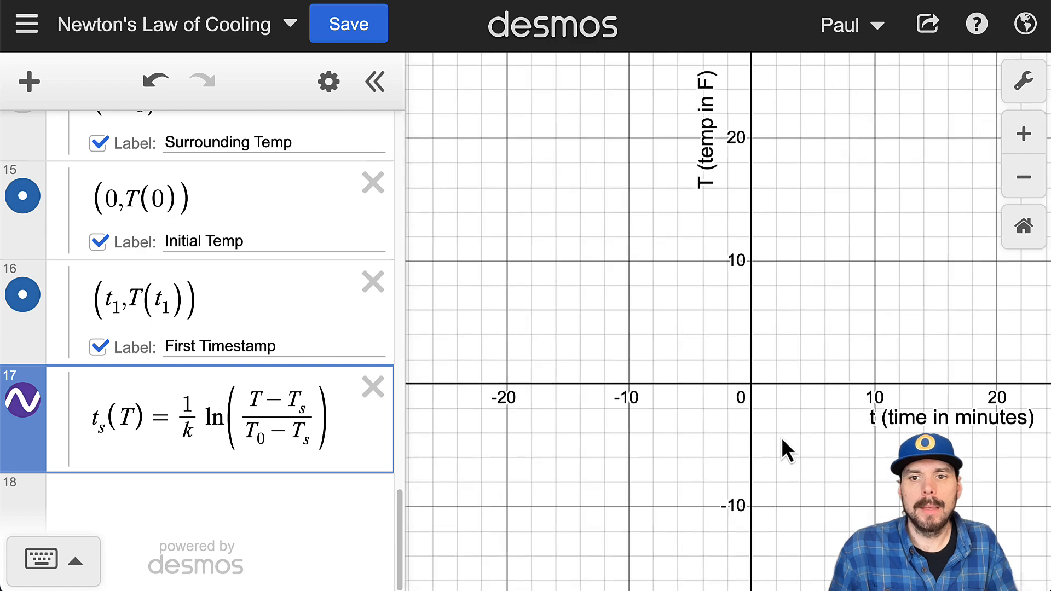
scroll(799, 435, "down", 3)
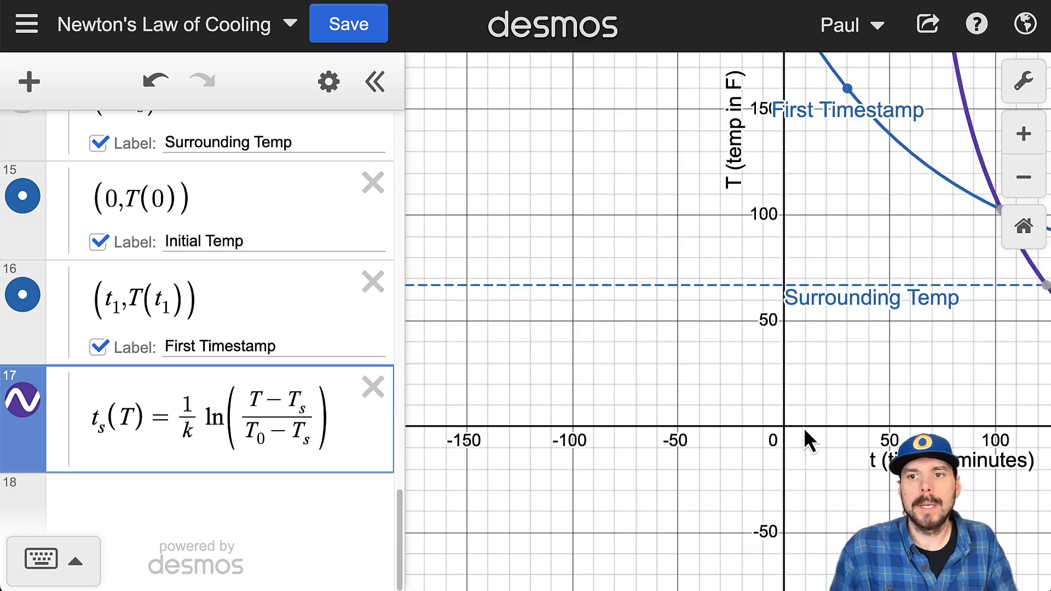
mouse_move(1048, 449)
left_mouse_down()
mouse_move(849, 479)
mouse_move(1050, 457)
left_mouse_up()
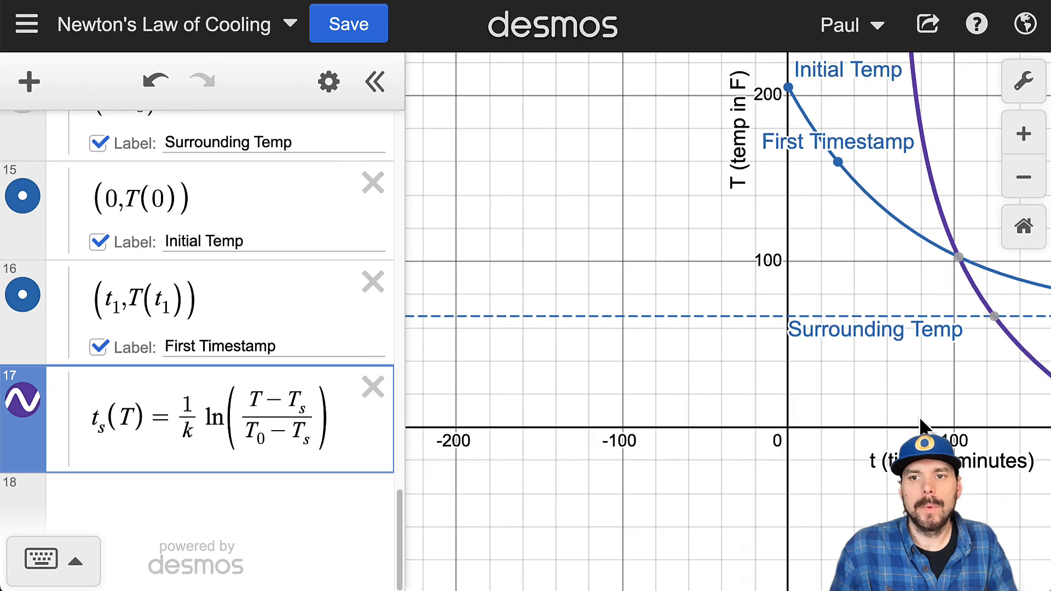
scroll(911, 421, "down", 2)
left_click_drag(860, 446, 600, 513)
left_click_drag(806, 185, 778, 119)
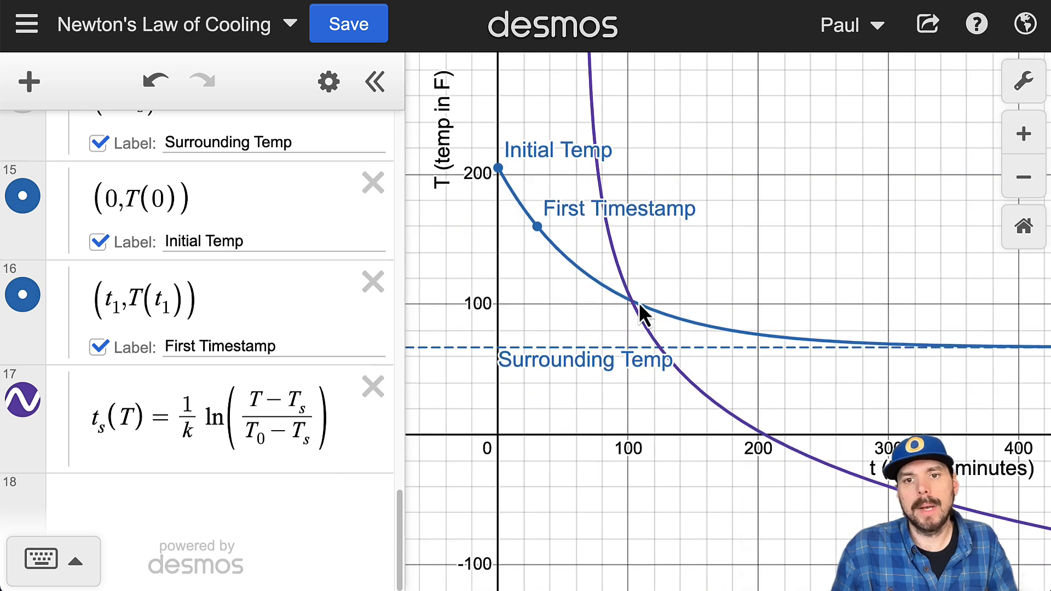
left_click_drag(632, 307, 632, 301)
scroll(632, 301, "up", 5)
scroll(632, 300, "up", 5)
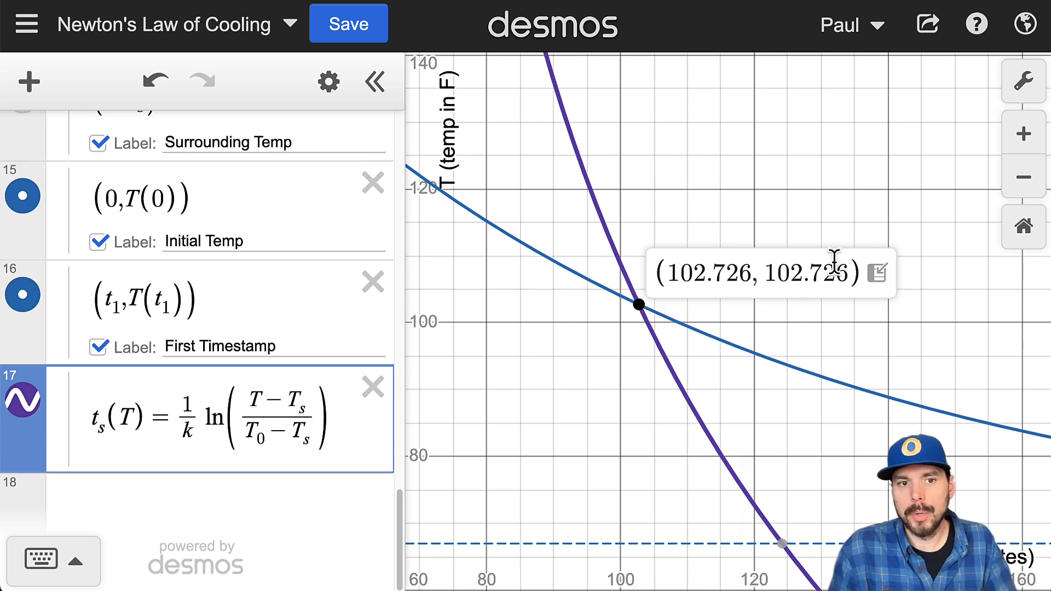
Step: Hide the t_s(T) curve and reframe the graph around the cooling curve
scroll(602, 391, "down", 4)
scroll(616, 399, "down", 3)
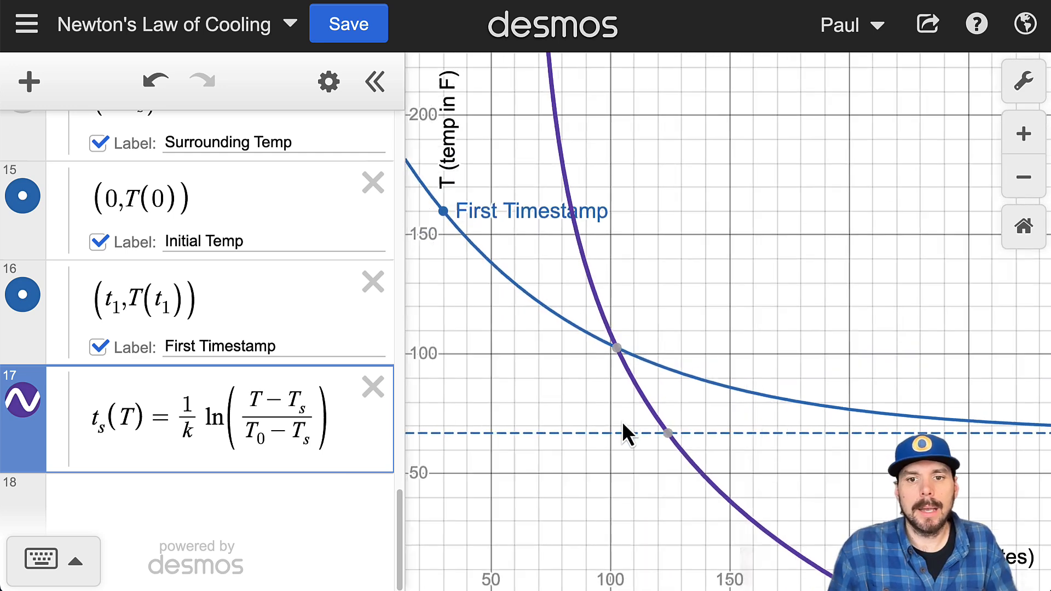
scroll(637, 395, "down", 2)
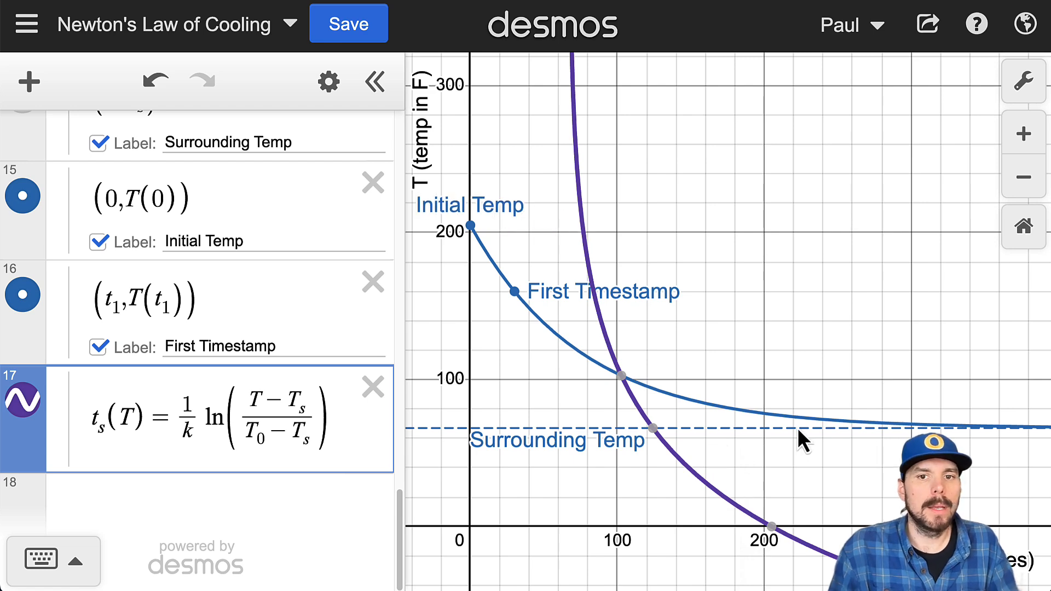
left_click(25, 401)
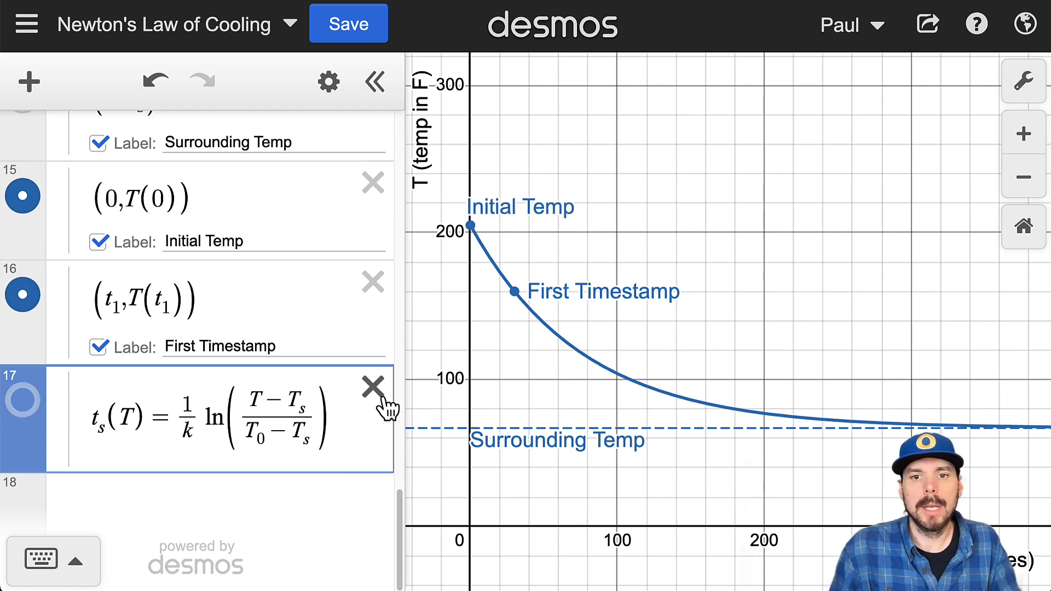
left_click_drag(582, 403, 635, 421)
Step: Evaluate t_s(100) in a new expression below the t_s(T) definition and examine the result
left_click(353, 424)
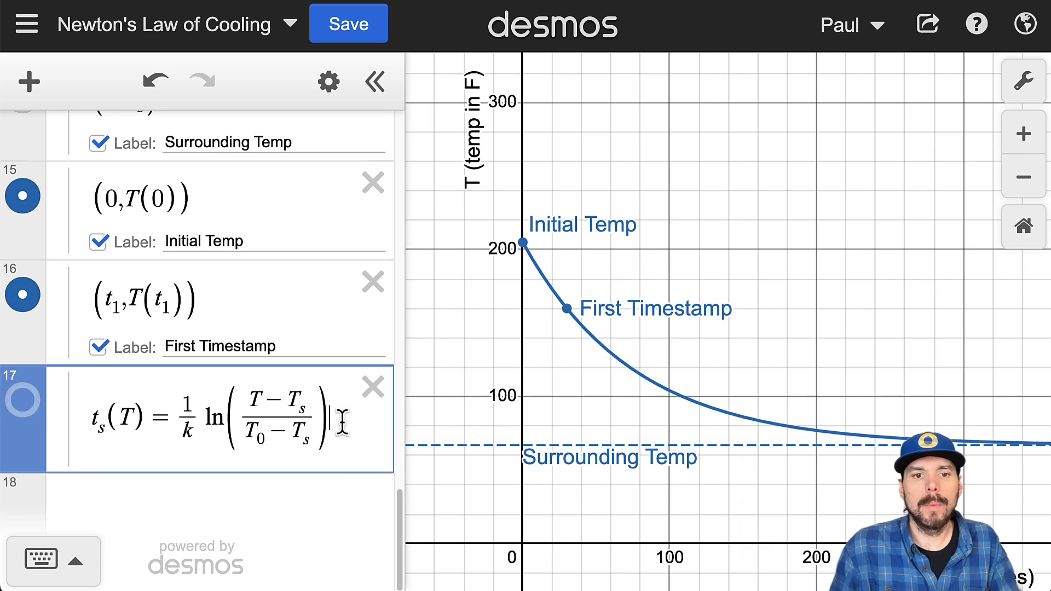
key("Return")
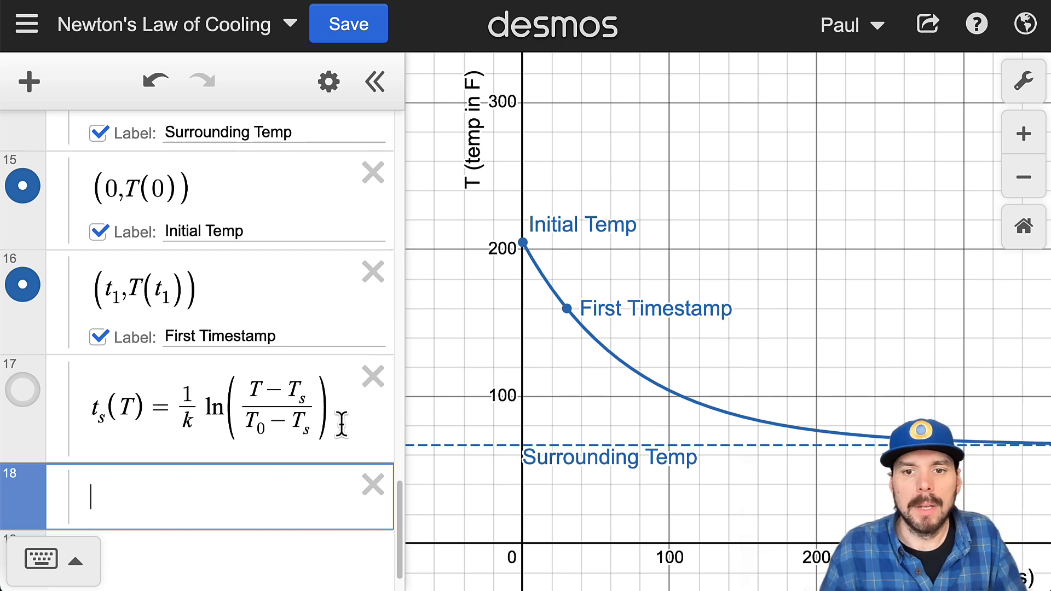
type("t")
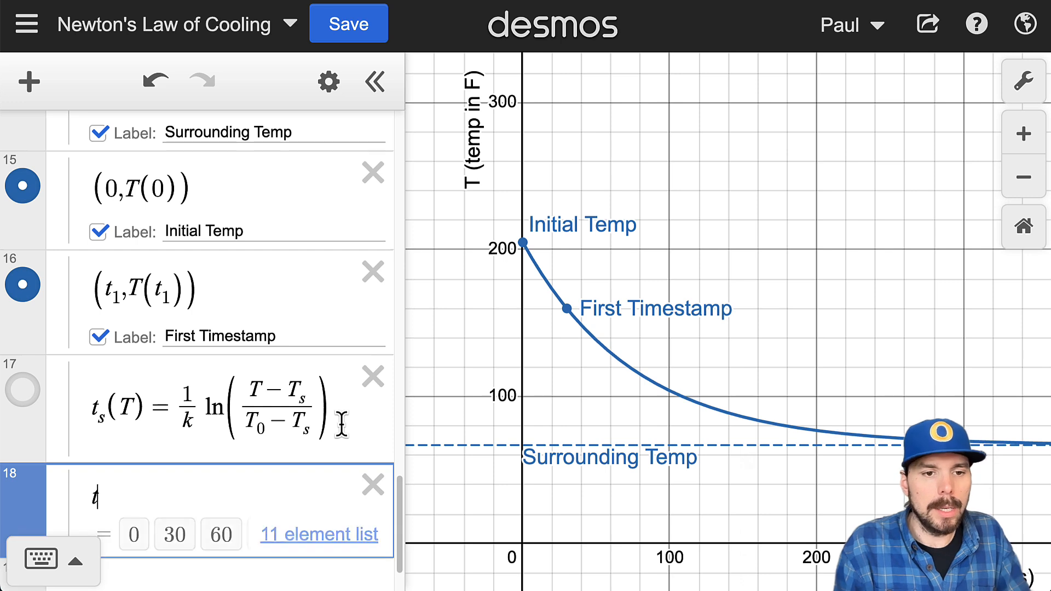
type("_s")
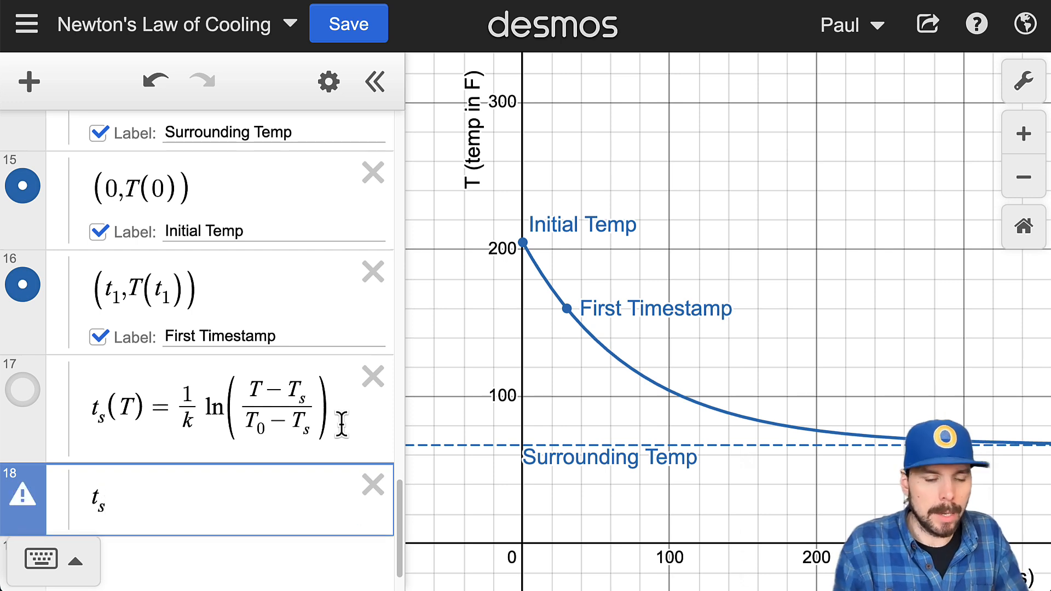
type("(100)")
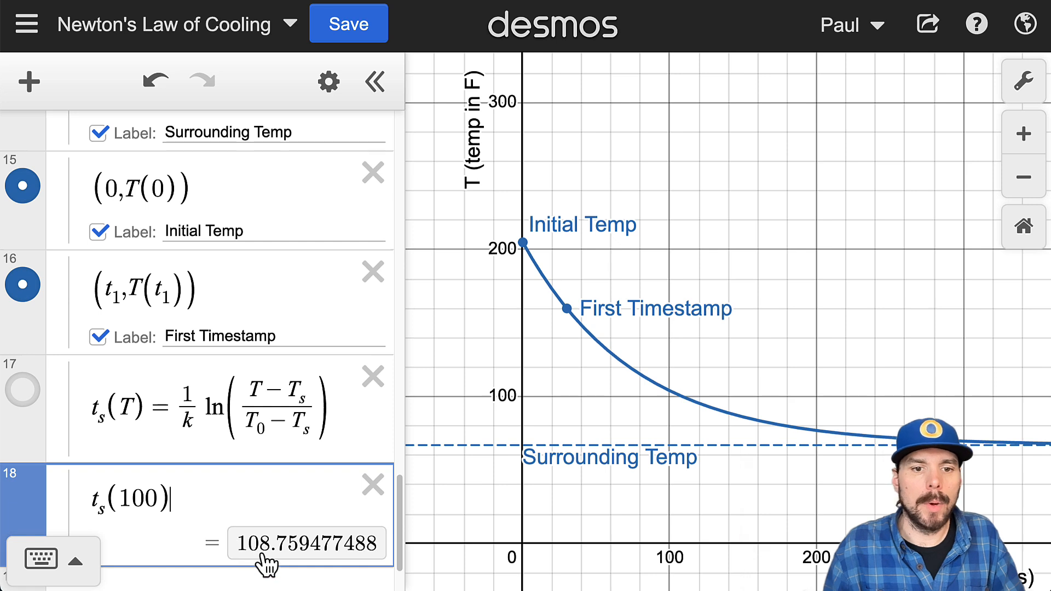
scroll(306, 555, "down", 1)
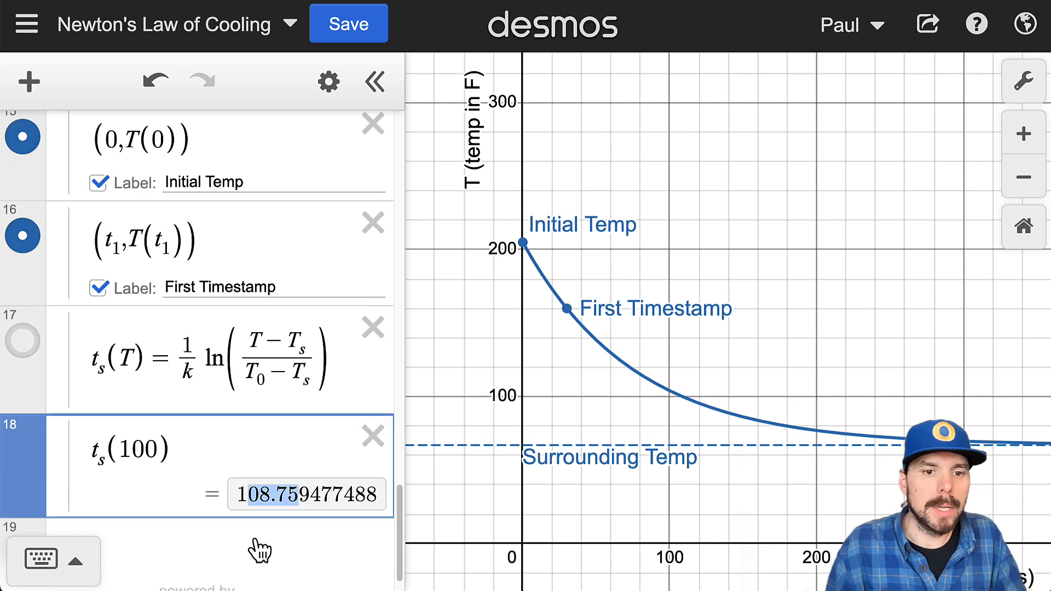
left_click(271, 511)
Step: Plot the point (t_s(100),100) in a new expression below t_s(100), reusing the copied t_s(100) as its first coordinate
left_click(239, 446)
key("Return")
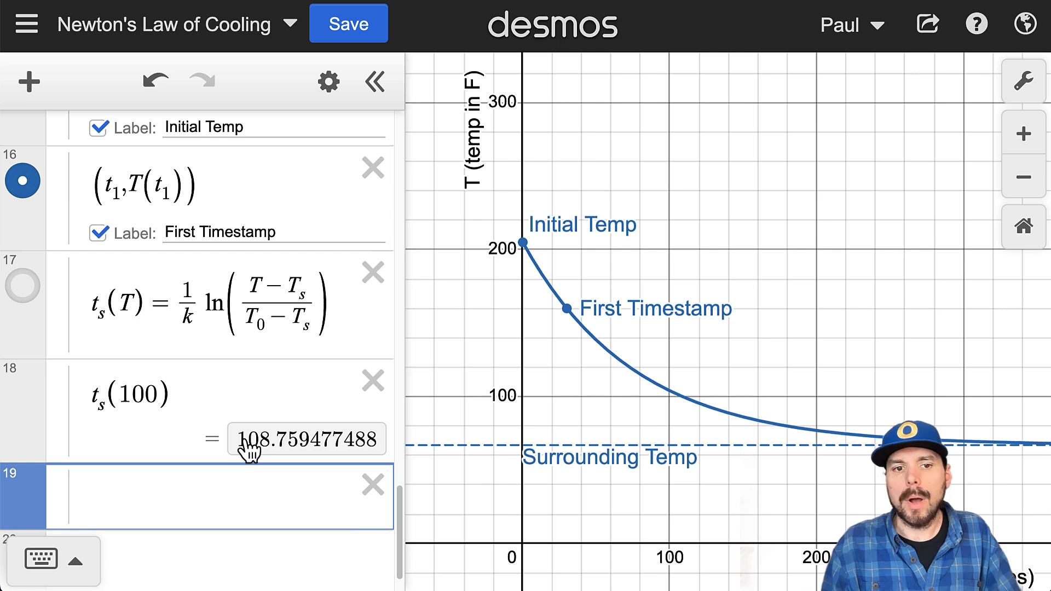
type("(")
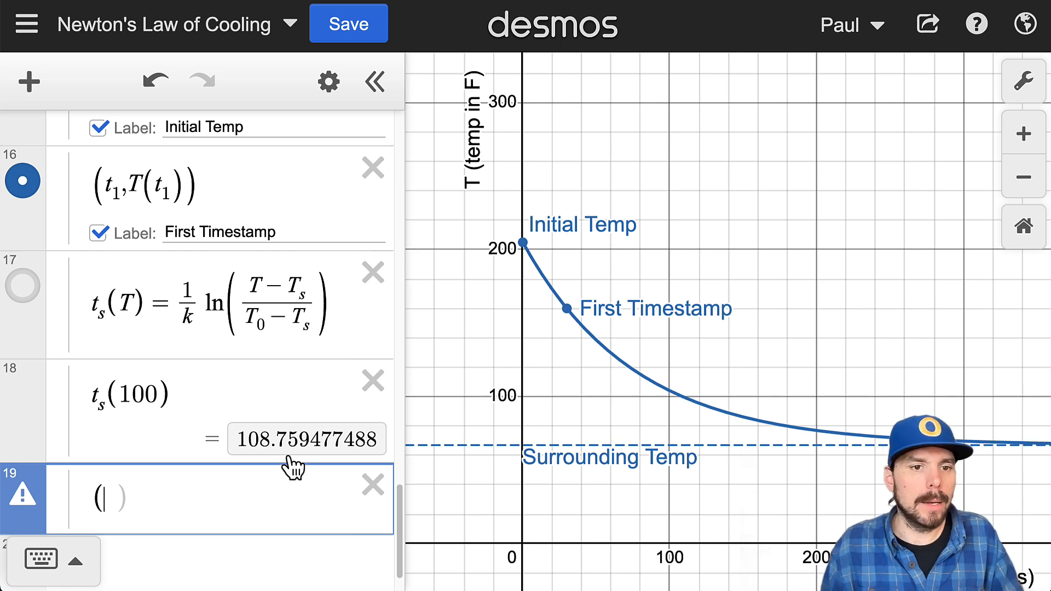
key("Up")
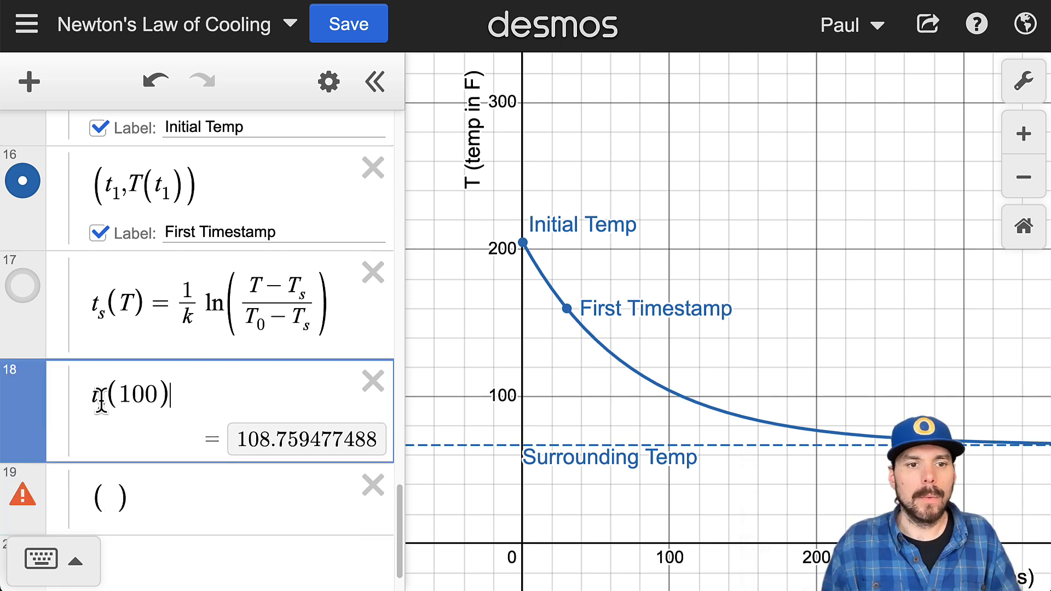
left_click_drag(163, 395, 85, 412)
key("ctrl+c")
left_click(109, 495)
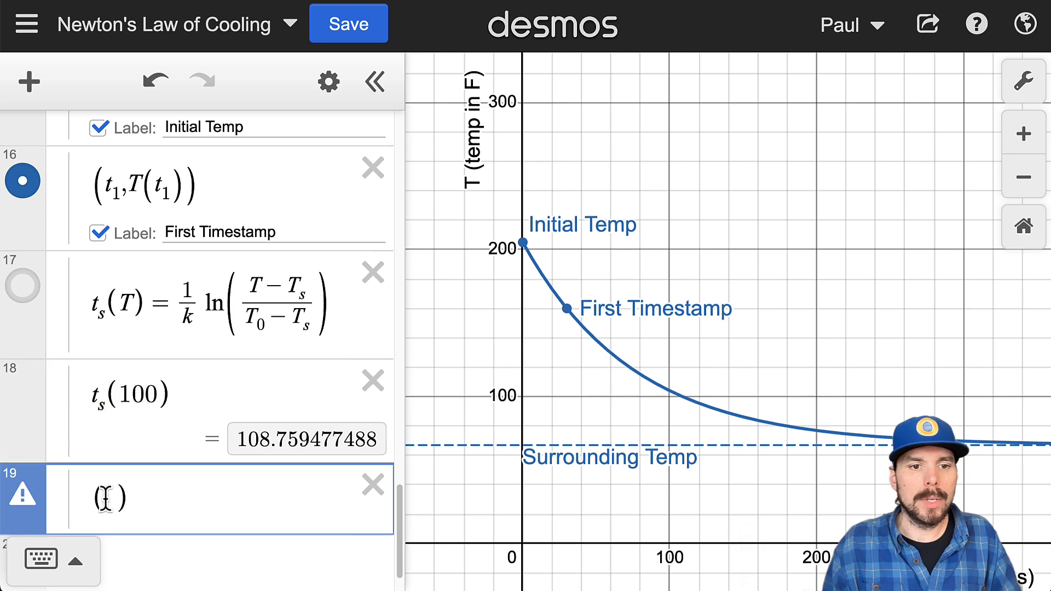
key("ctrl+v")
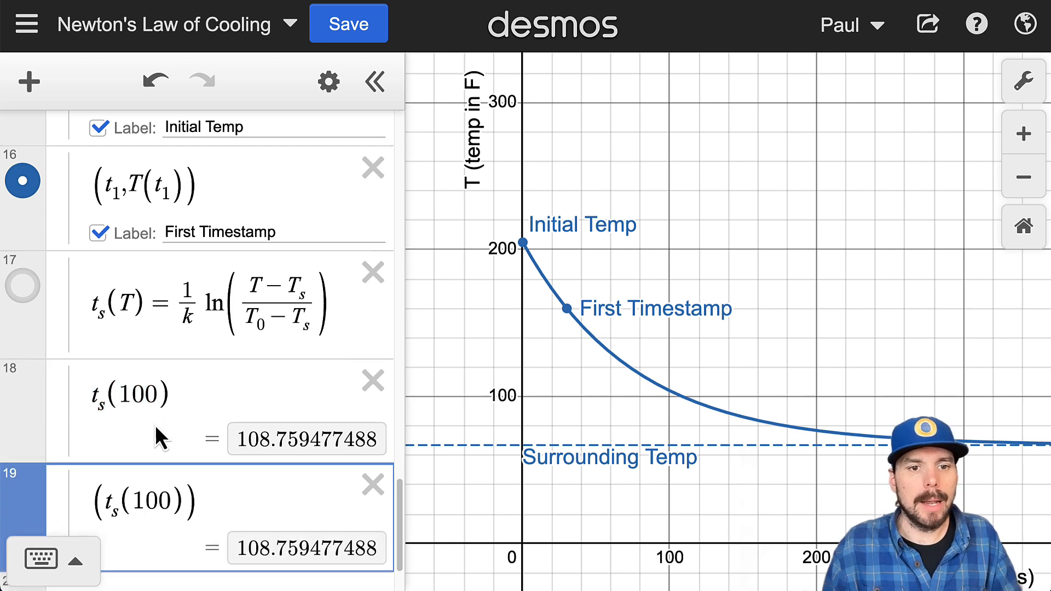
type(",")
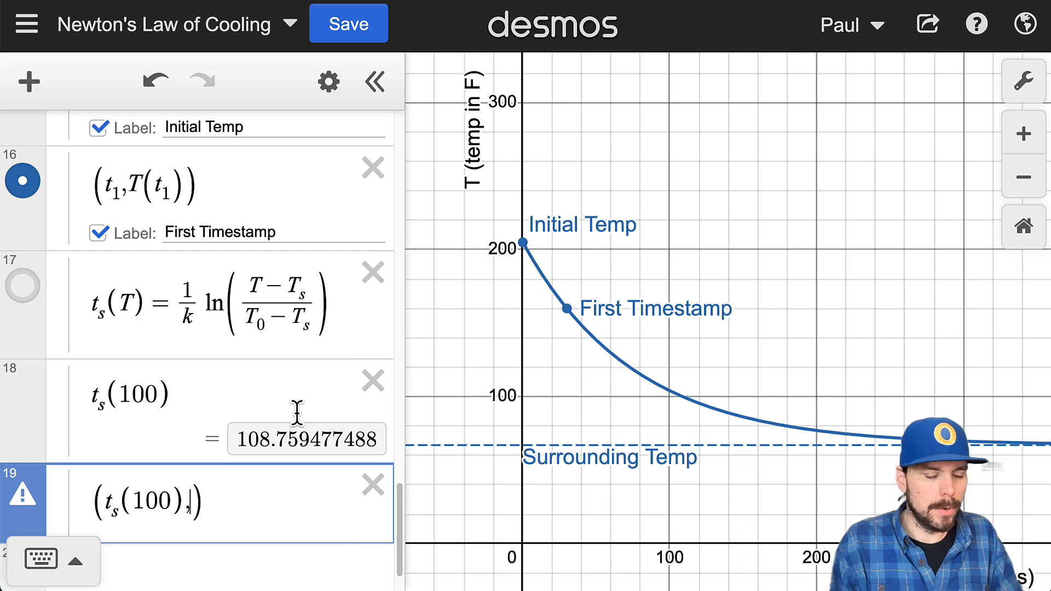
type("100)")
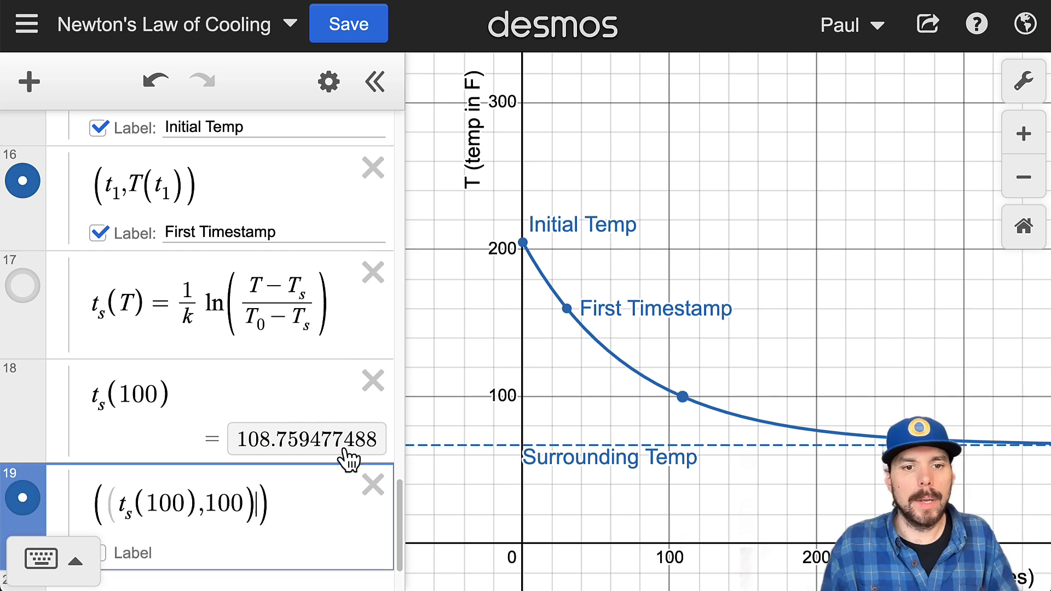
key("BackSpace")
Step: Compare how the new point's coordinates are defined with those of the Initial Temp and First Timestamp points
left_click_drag(254, 499, 92, 501)
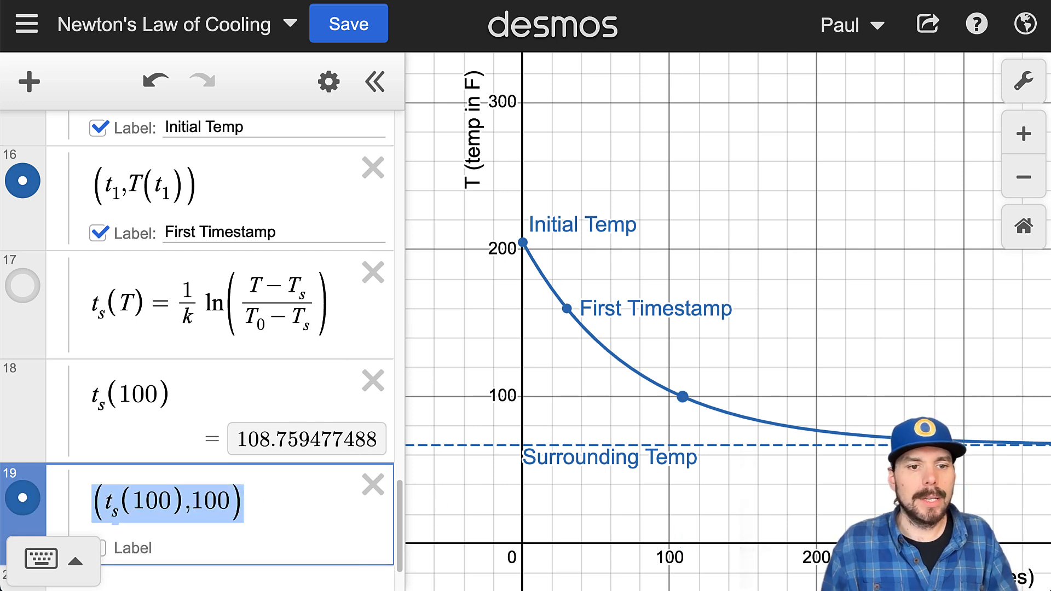
scroll(220, 422, "down", 3)
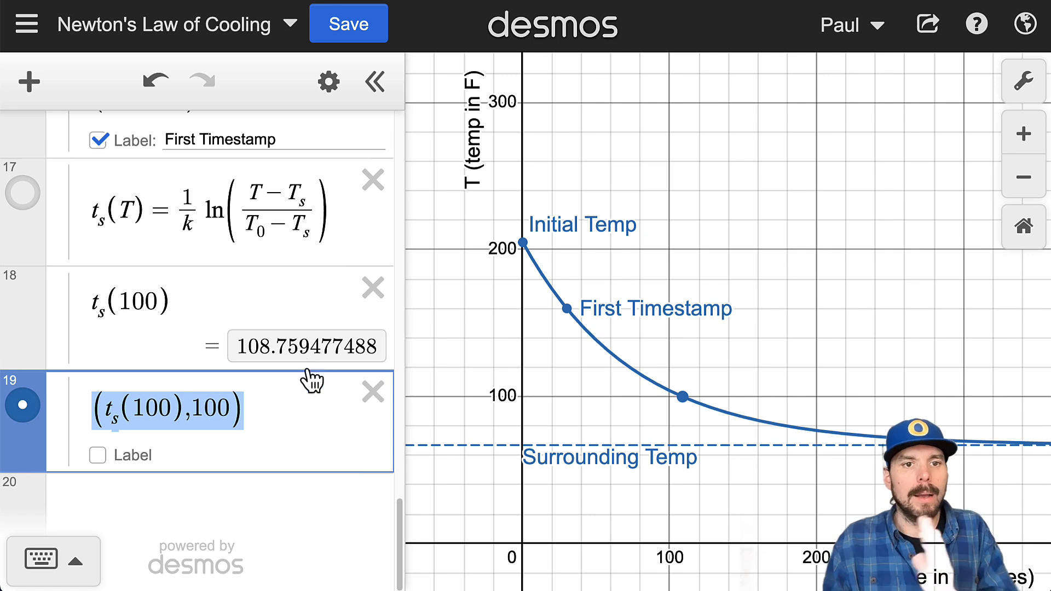
scroll(309, 384, "up", 5)
scroll(312, 386, "up", 3)
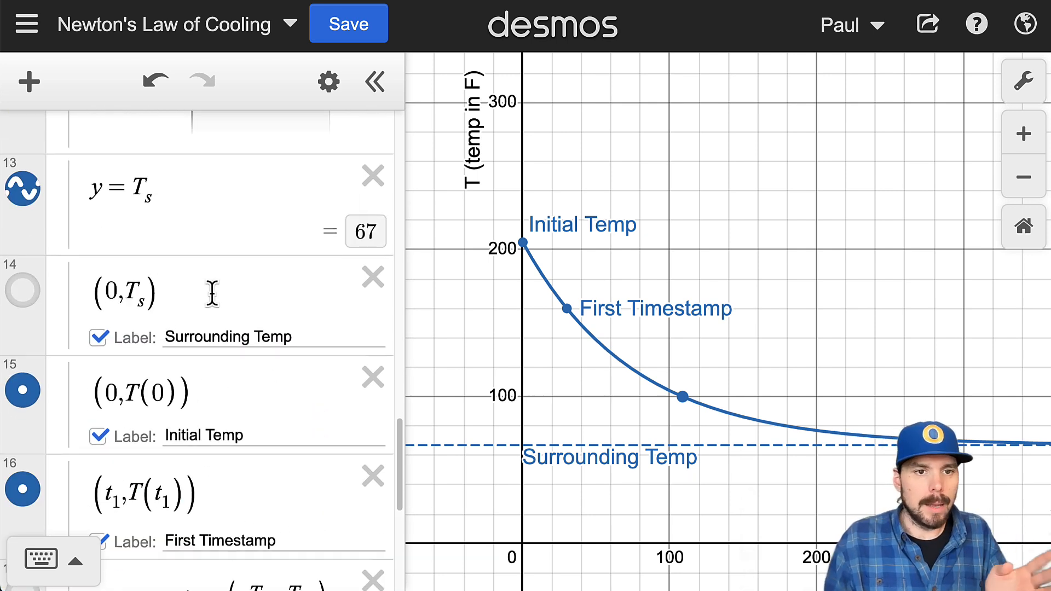
scroll(209, 343, "down", 1)
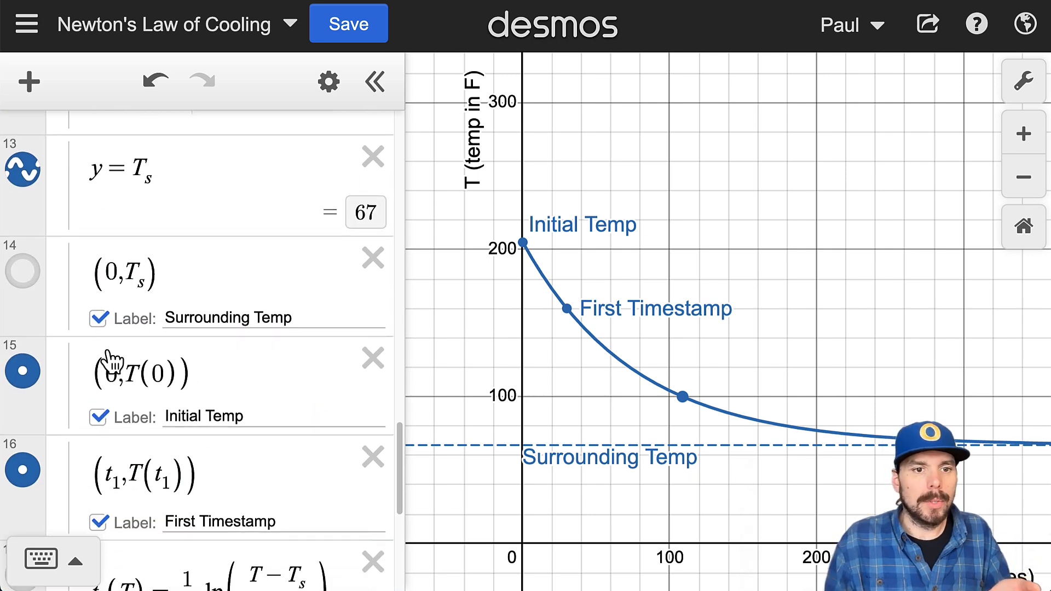
left_click_drag(92, 369, 253, 372)
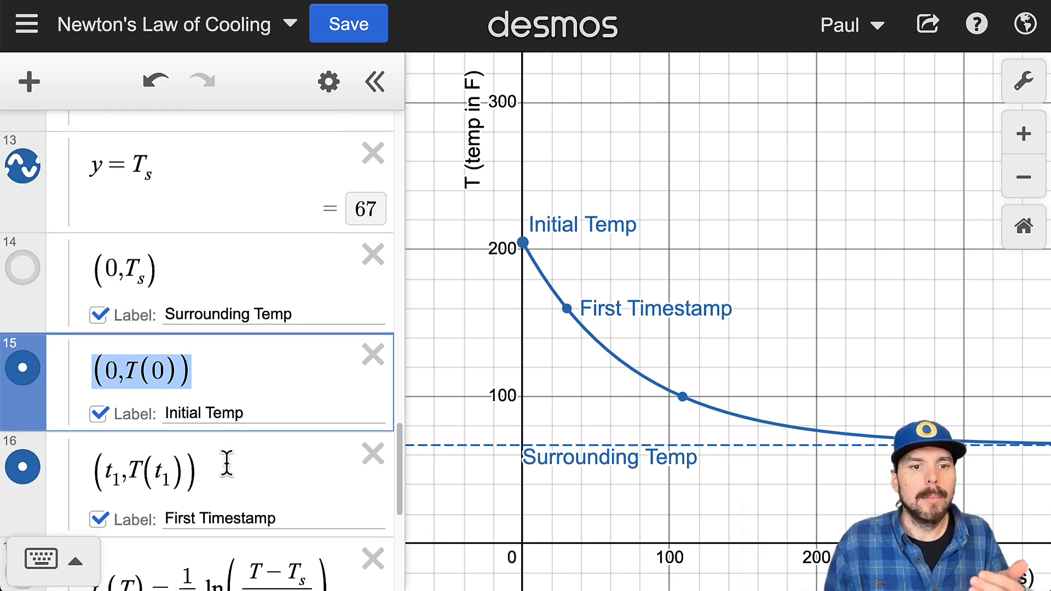
scroll(237, 475, "down", 5)
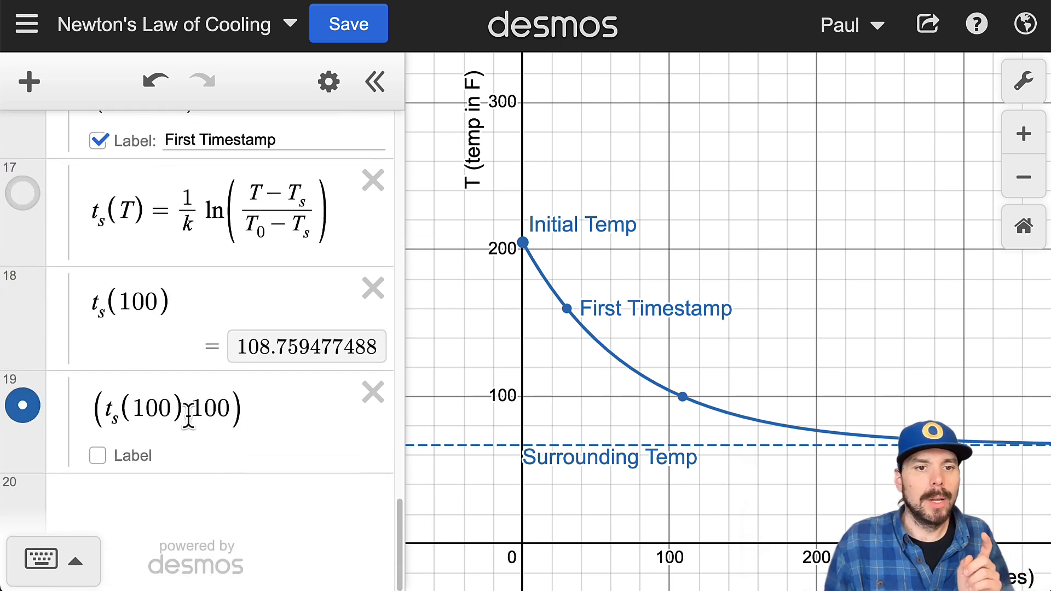
left_click_drag(188, 419, 235, 411)
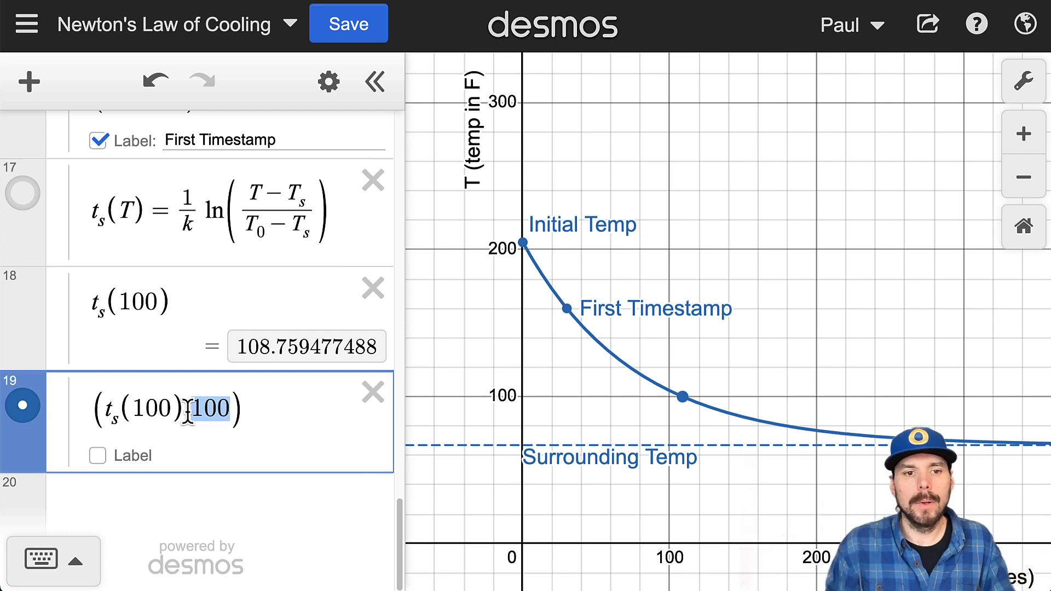
Step: Inspect the coordinates of the new point on the graph and of another spot further along the cooling curve
left_click(684, 403)
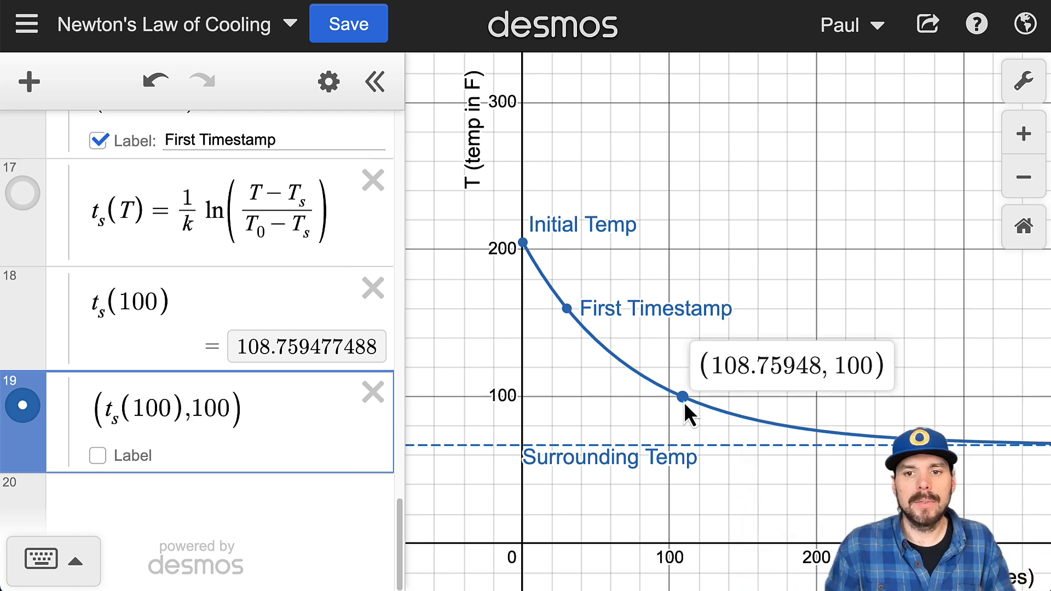
left_click(684, 402)
left_click(683, 401)
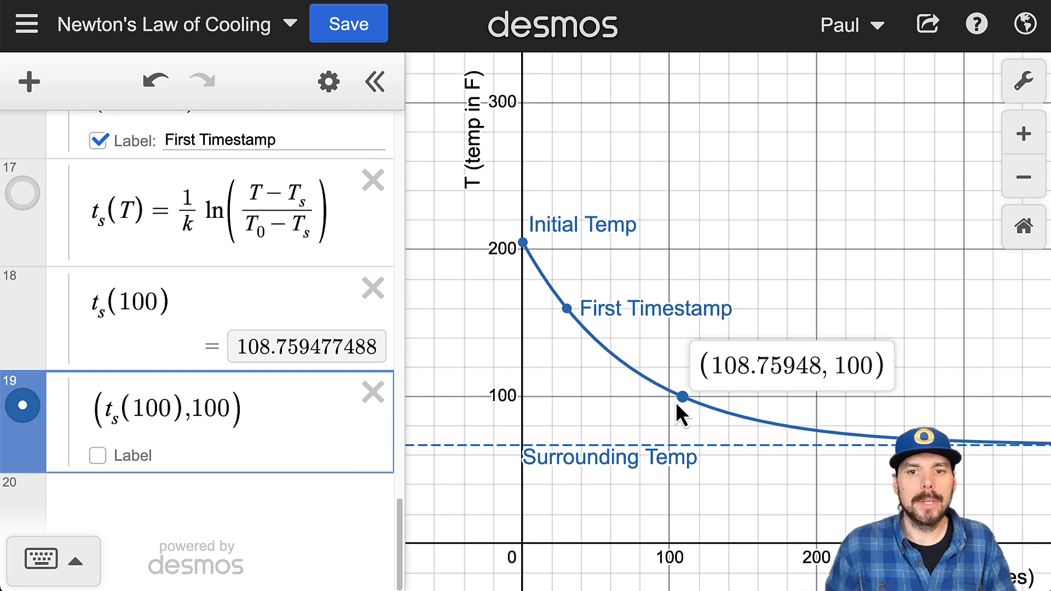
left_click(730, 413)
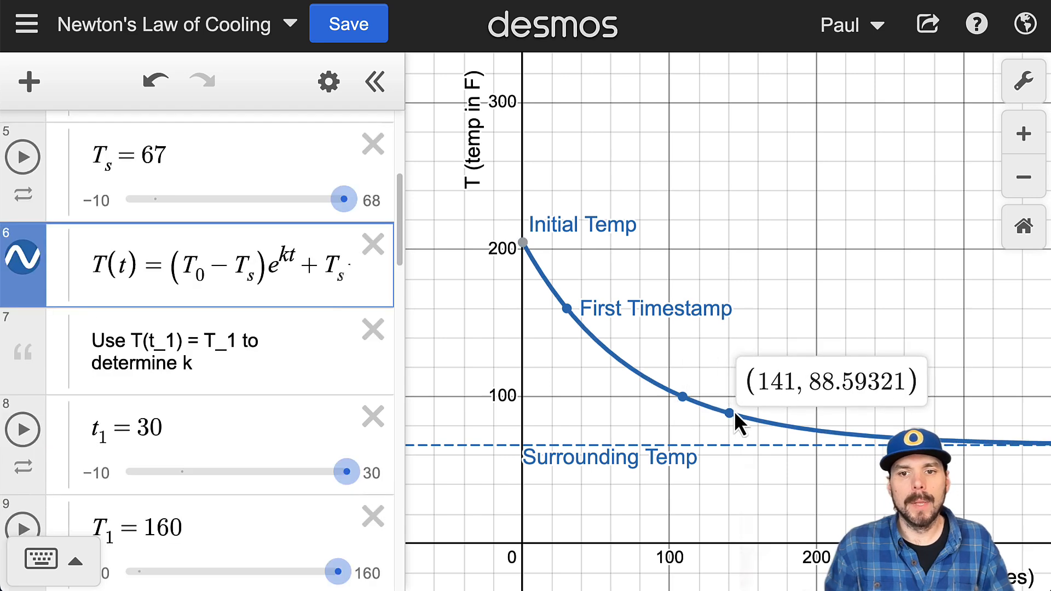
mouse_move(735, 414)
left_mouse_down()
mouse_move(767, 416)
mouse_move(754, 414)
left_mouse_up()
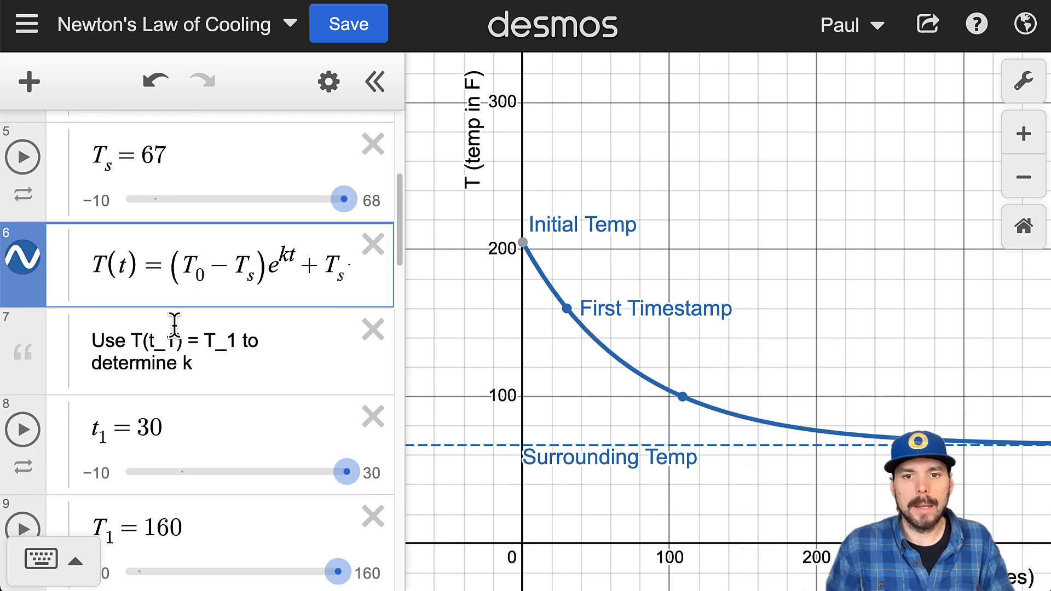
Step: Replace the 100 in the standalone t_s(100) expression with T_u and add a slider for T_u
scroll(186, 383, "down", 15)
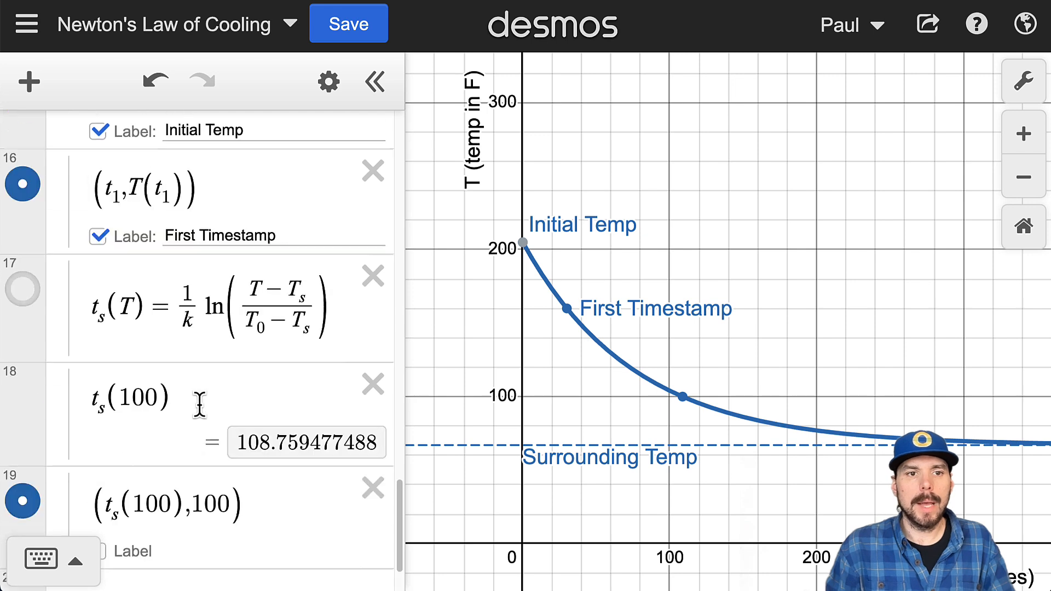
scroll(200, 406, "up", 1)
scroll(206, 407, "down", 3)
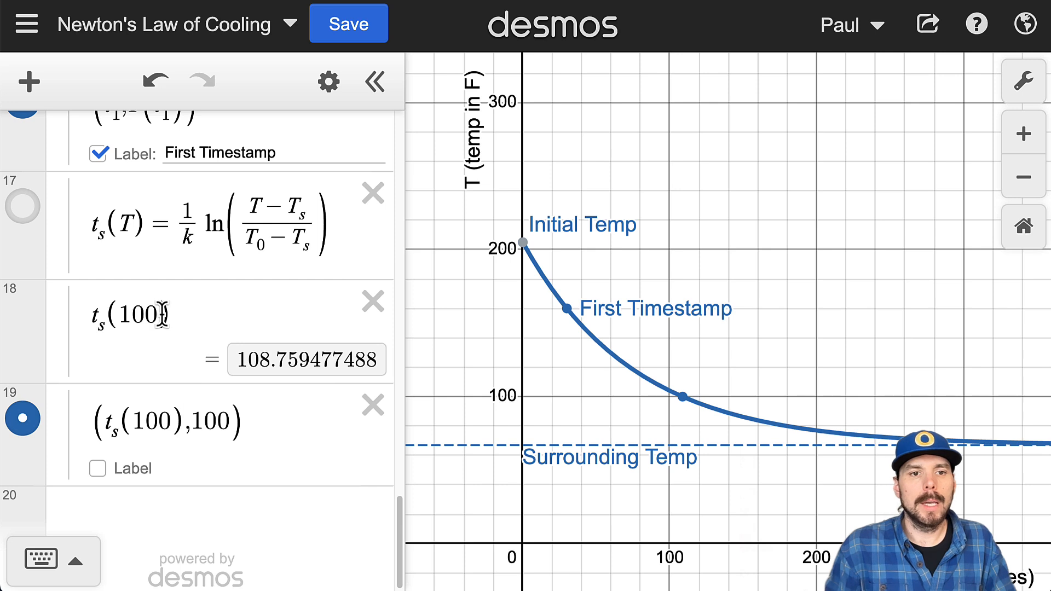
left_click_drag(157, 314, 120, 317)
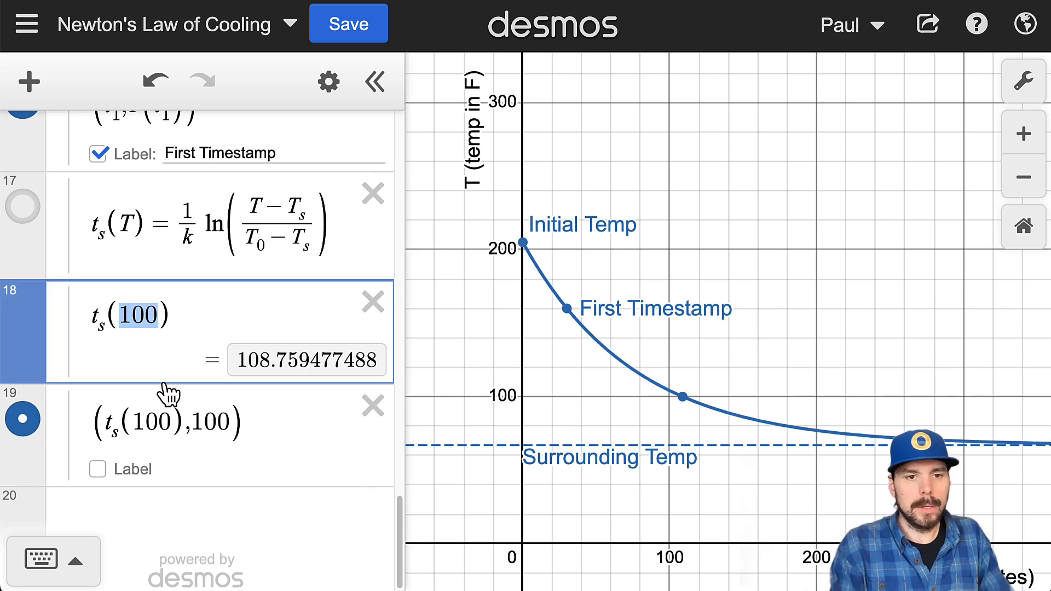
type("T_s")
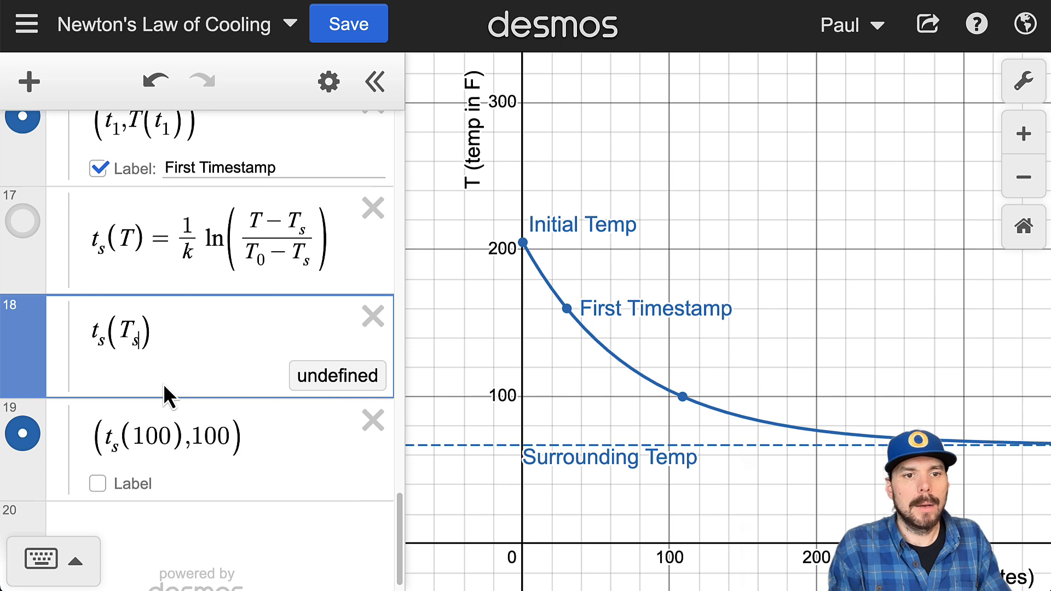
key("BackSpace")
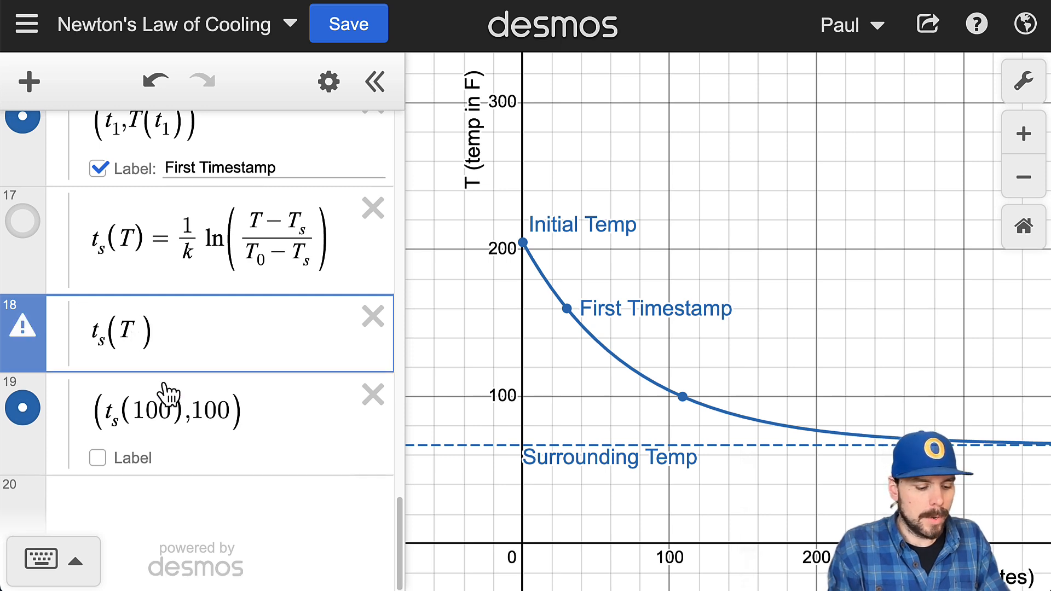
type("u")
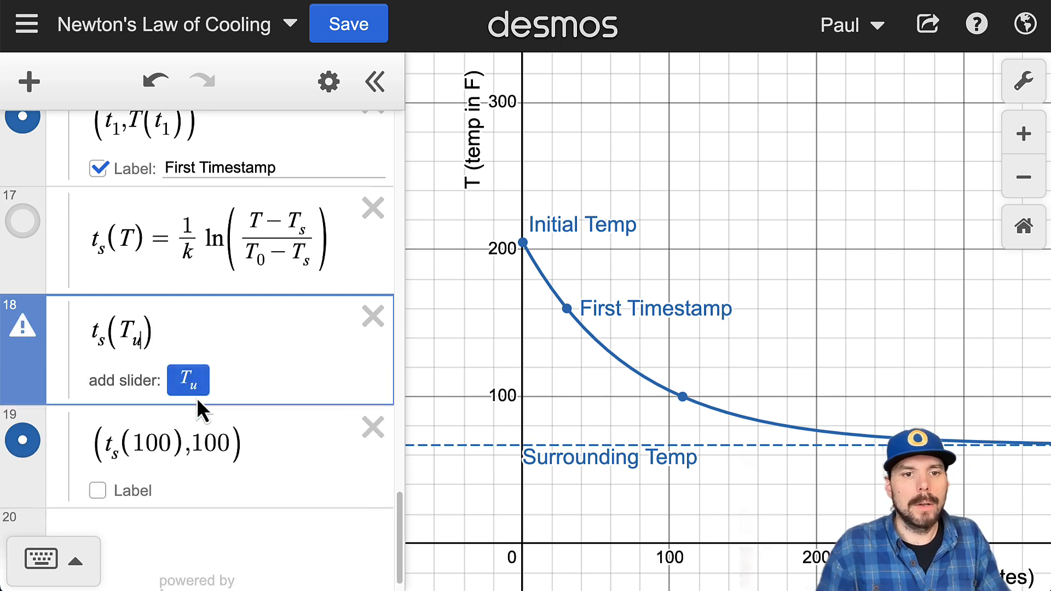
left_click(188, 380)
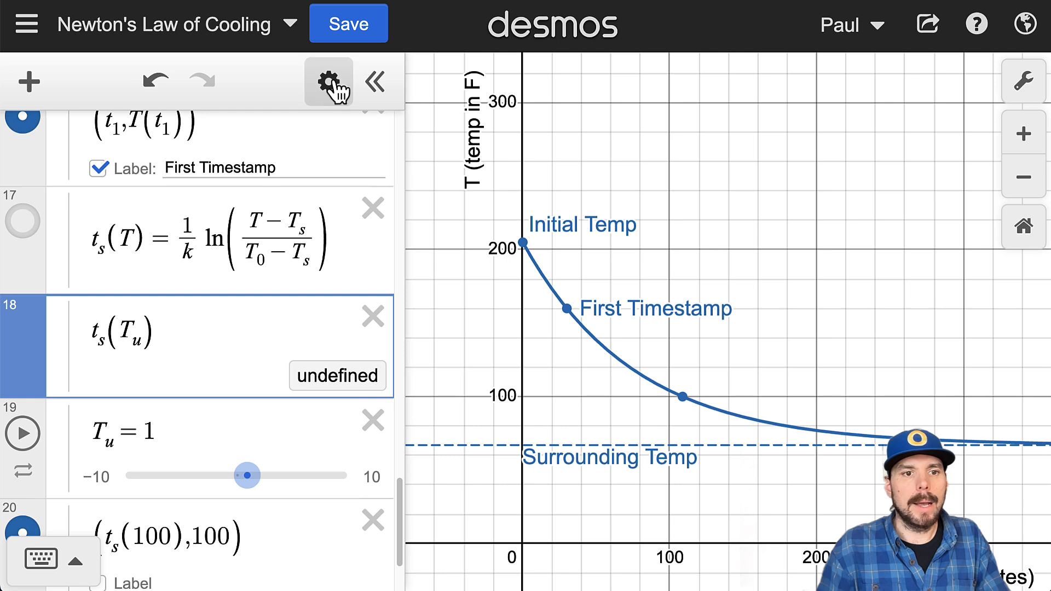
Step: Redefine the unlabeled point as (t_s(T_u),T_u) by replacing both of its 100 values with T_u
scroll(277, 291, "down", 2)
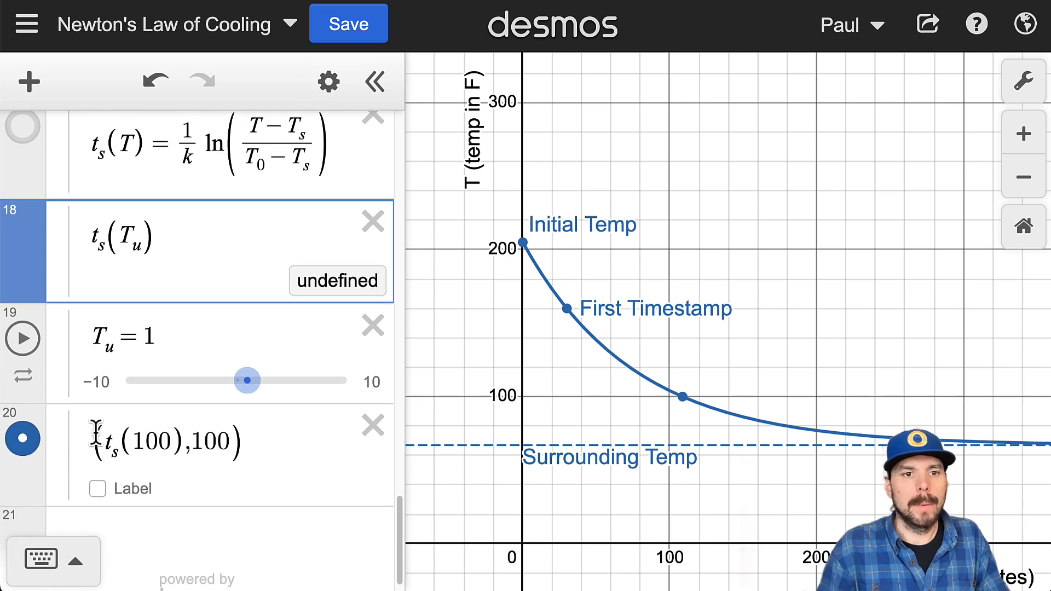
left_click_drag(200, 451, 226, 442)
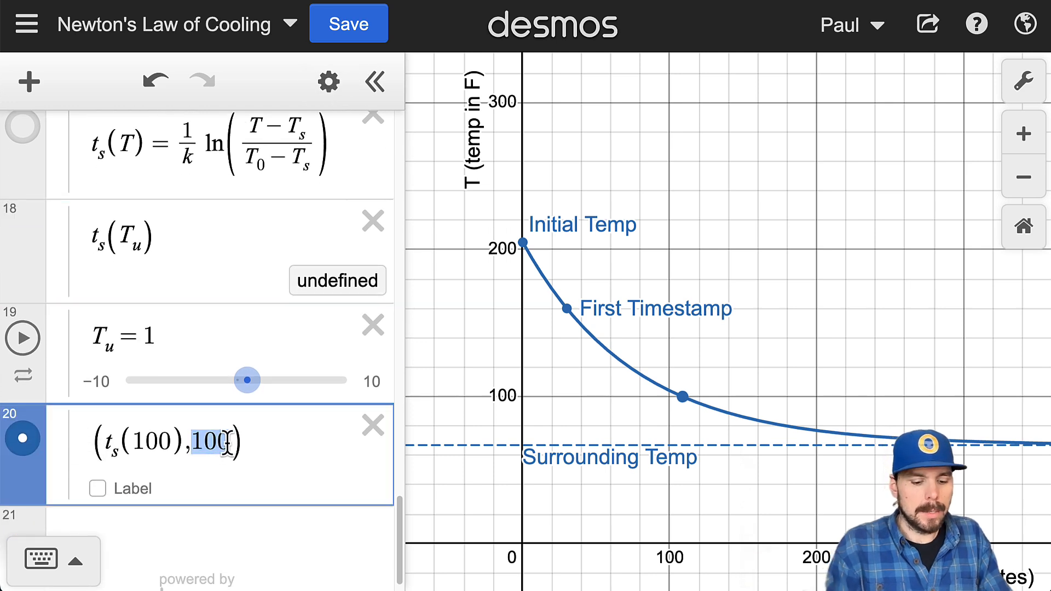
type("T_u")
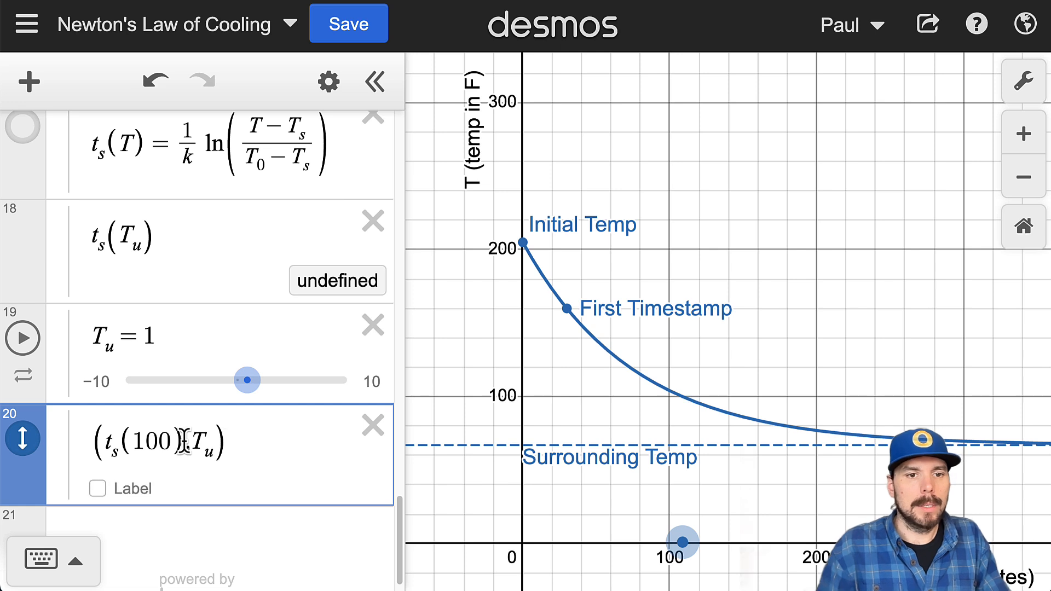
left_click_drag(133, 441, 165, 442)
type("T_u")
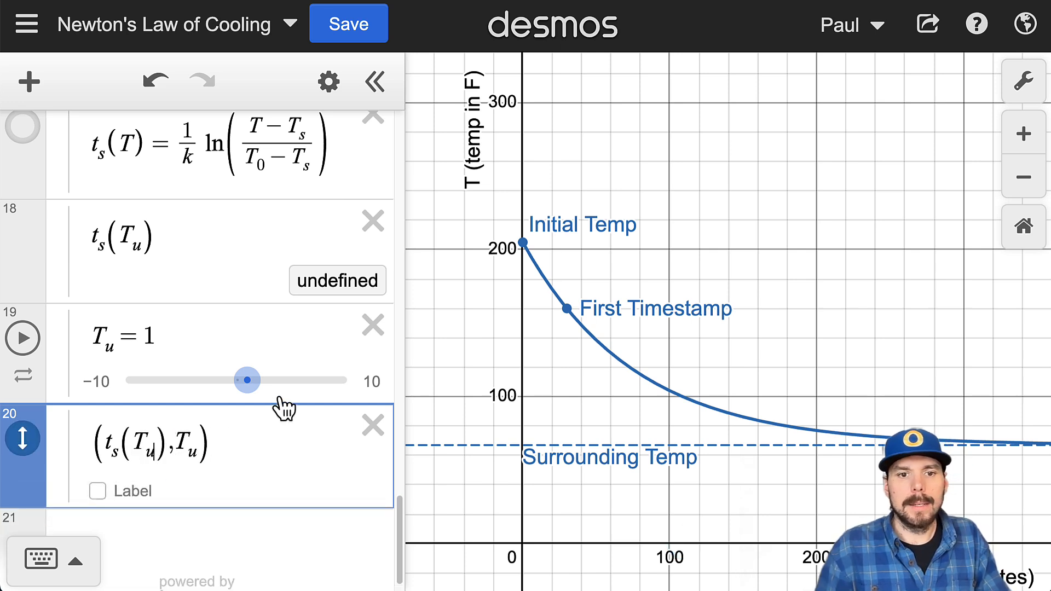
Step: Set T_u to 190 and move the point along the cooling curve until T_u equals 120
left_click(184, 332)
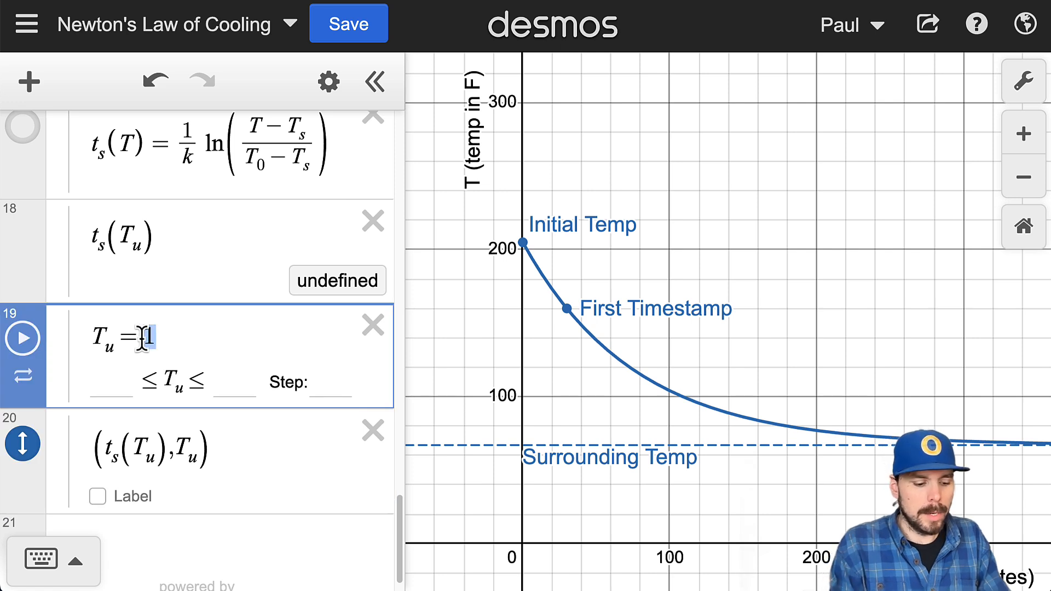
type("90")
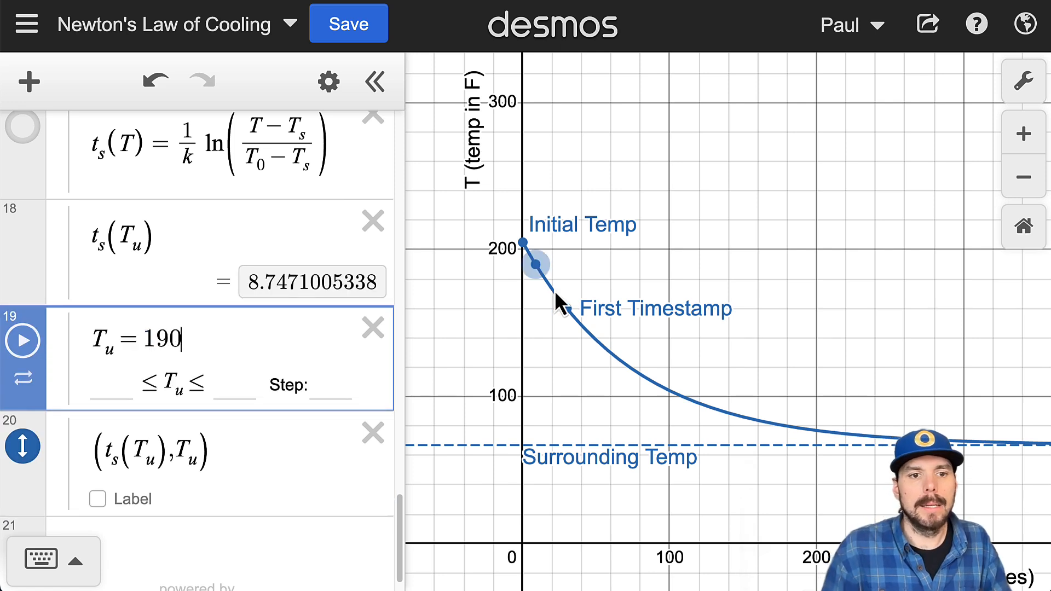
left_click_drag(544, 261, 719, 392)
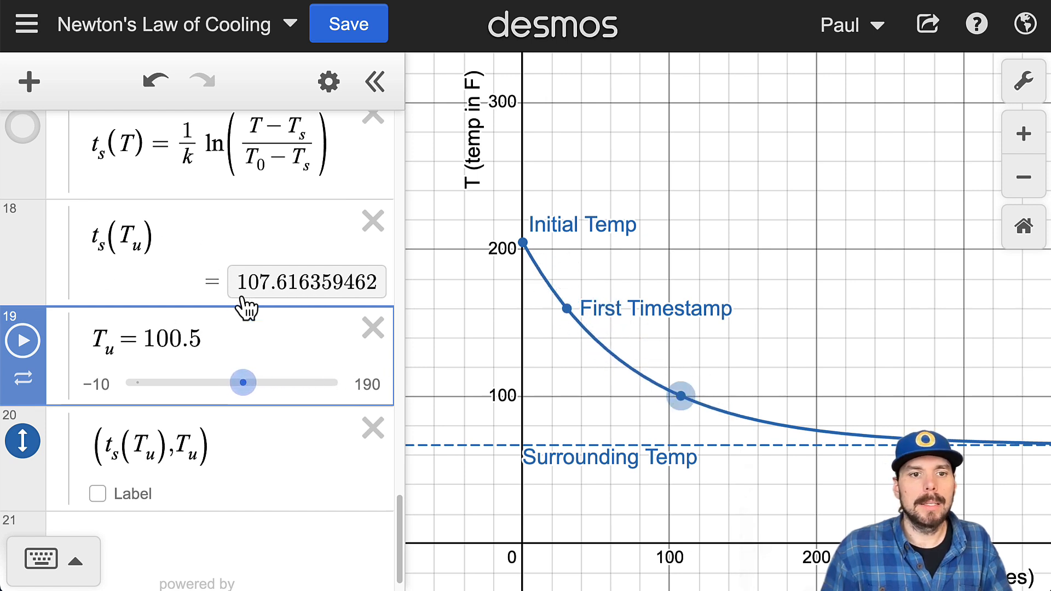
mouse_move(244, 384)
left_mouse_down()
mouse_move(328, 384)
mouse_move(204, 385)
mouse_move(383, 390)
mouse_move(211, 384)
mouse_move(263, 384)
left_mouse_up()
Step: Set the initial temperature T_0 to 0
scroll(202, 340, "up", 1)
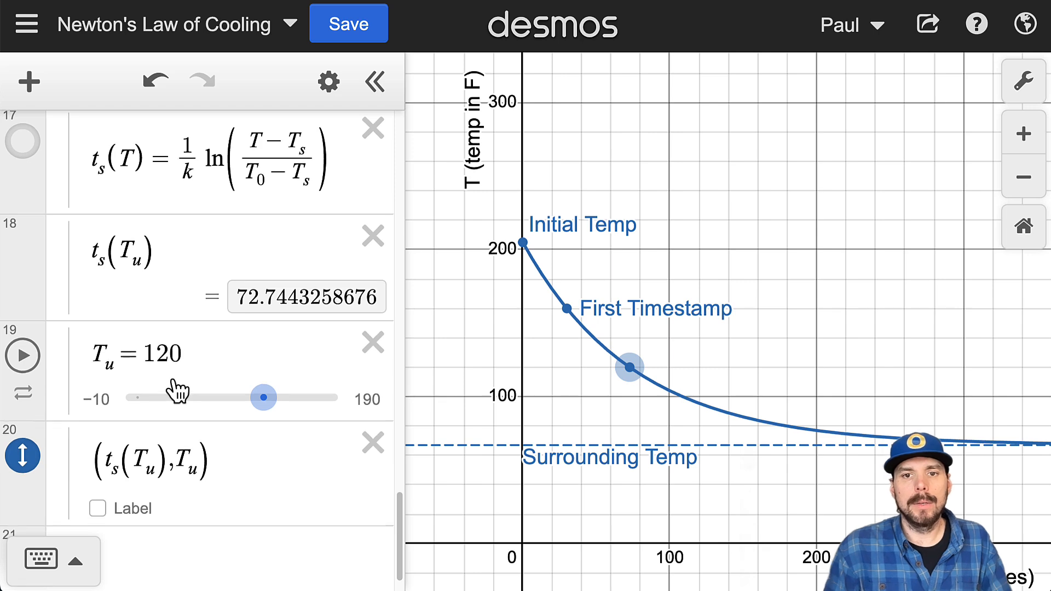
scroll(175, 389, "up", 15)
scroll(186, 372, "up", 10)
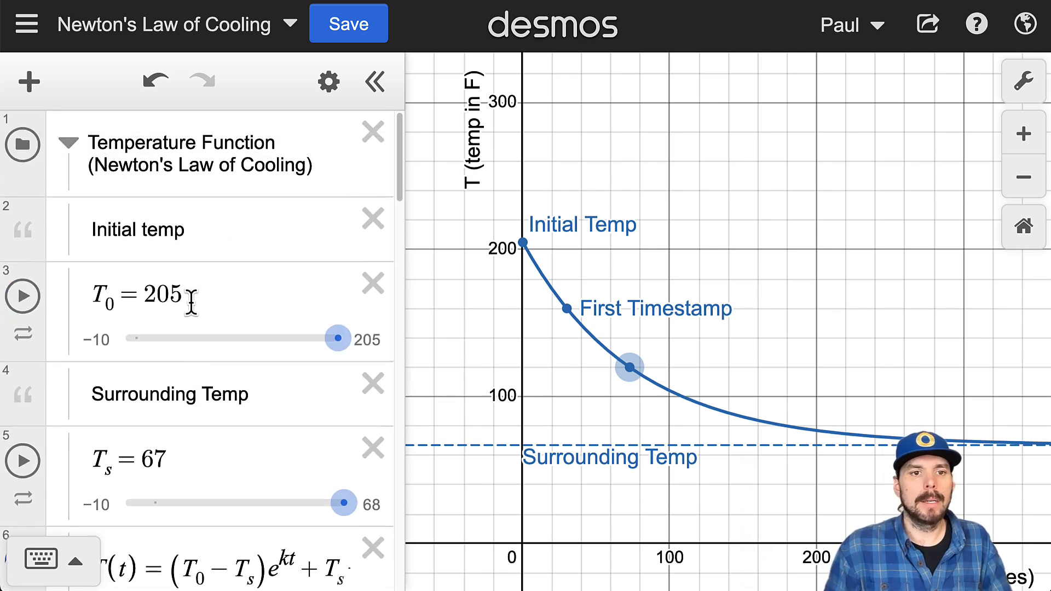
left_click_drag(182, 300, 144, 300)
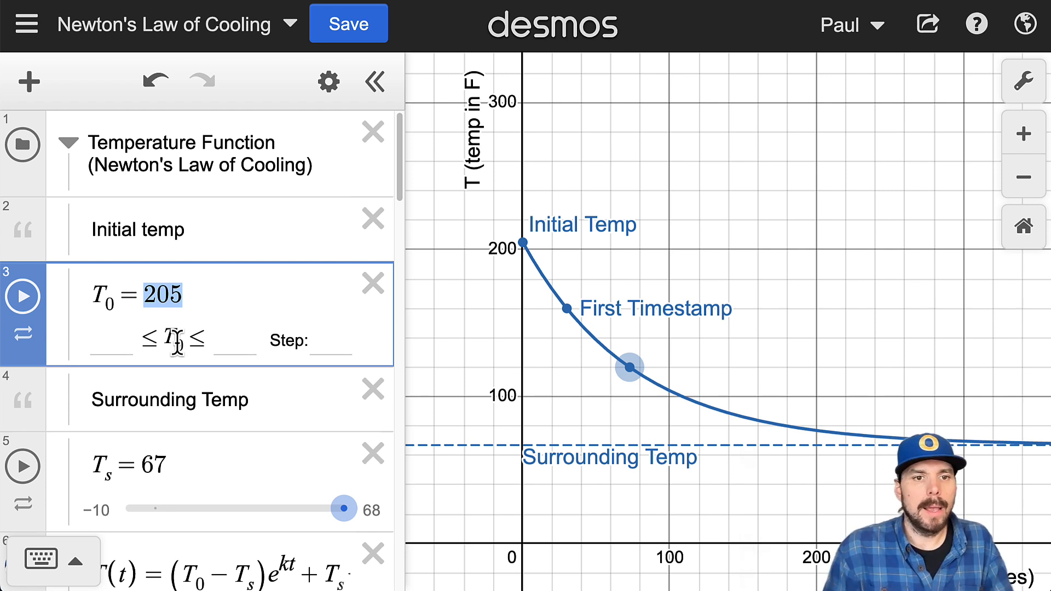
type("0")
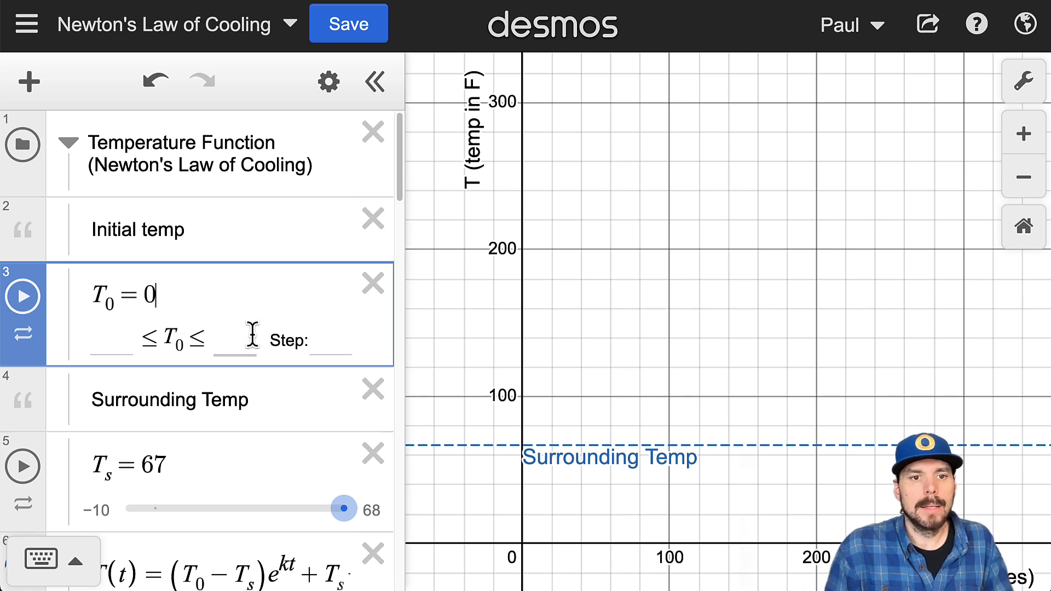
Step: Set the first timestamp's temperature T_1 to 25
scroll(281, 410, "down", 3)
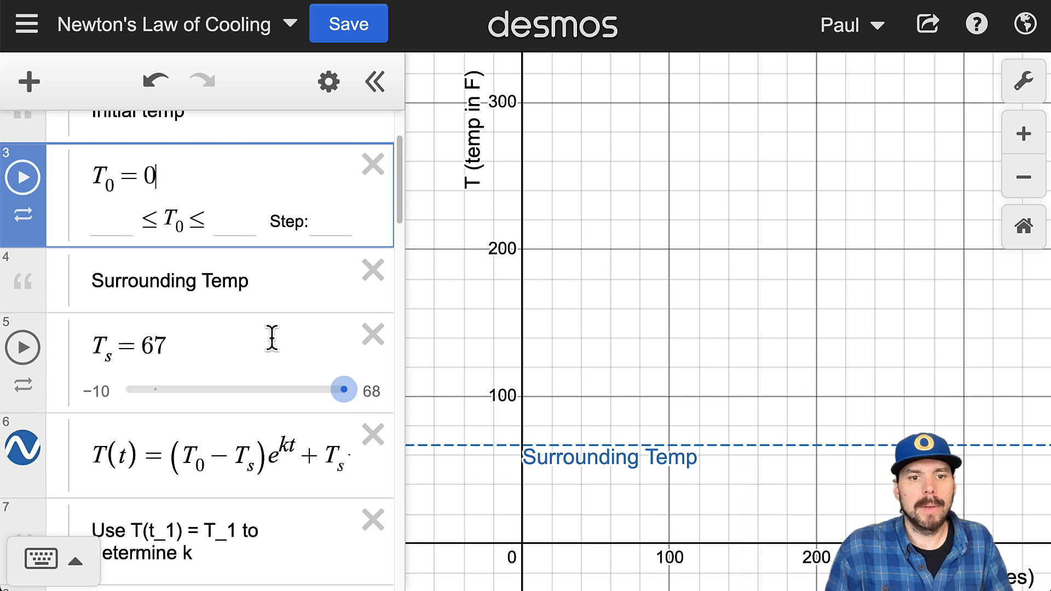
scroll(718, 422, "down", 3)
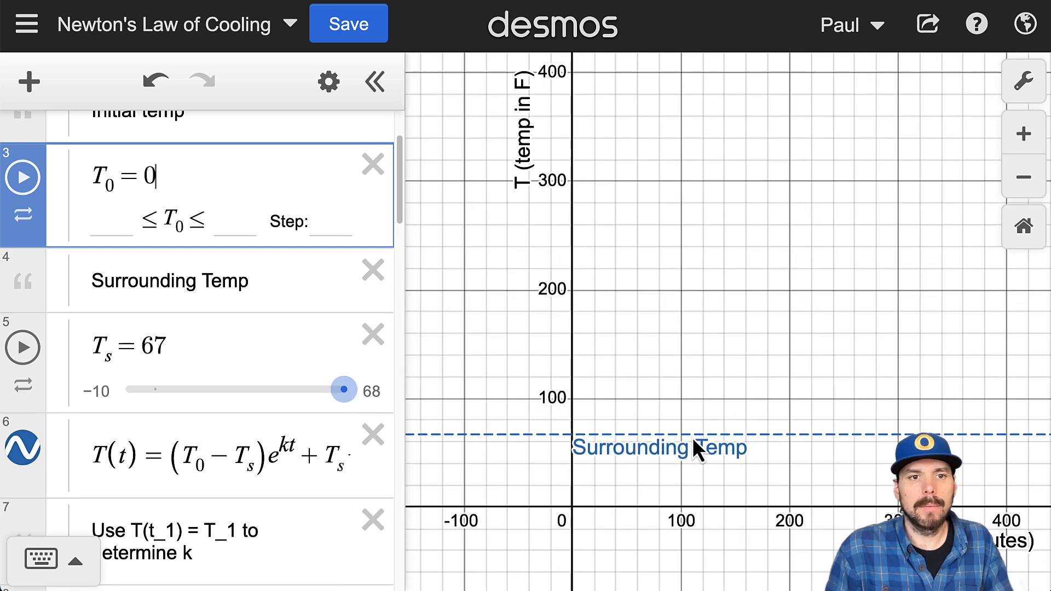
left_click(274, 305)
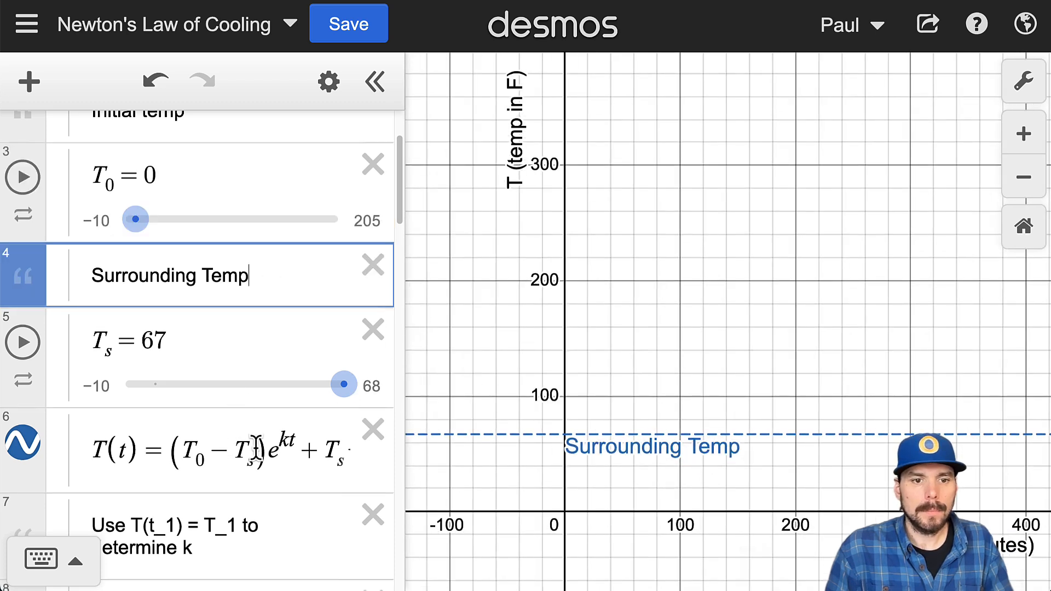
scroll(278, 435, "down", 2)
scroll(278, 435, "down", 4)
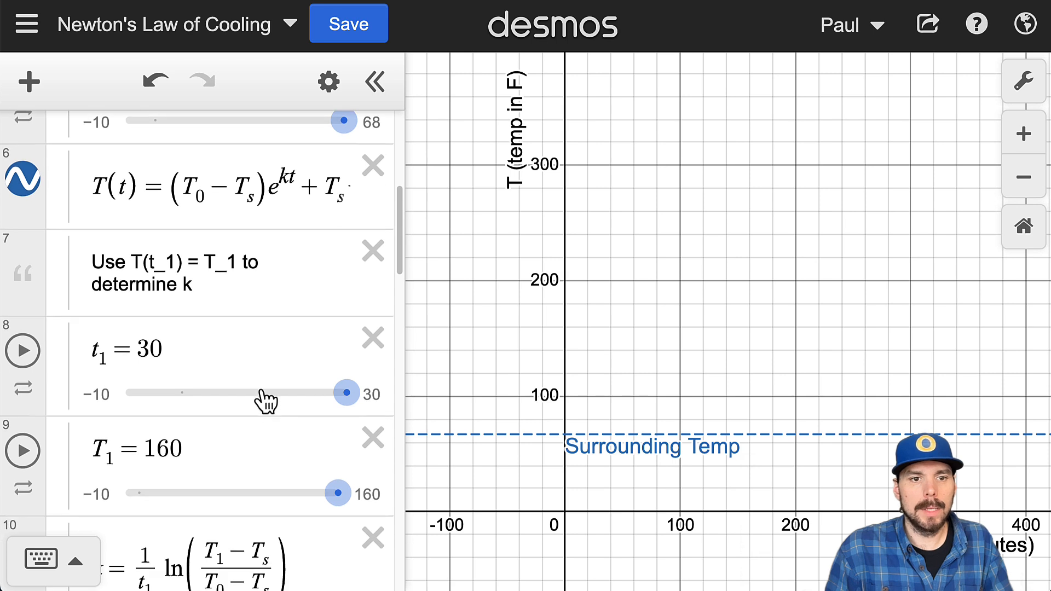
left_click(187, 318)
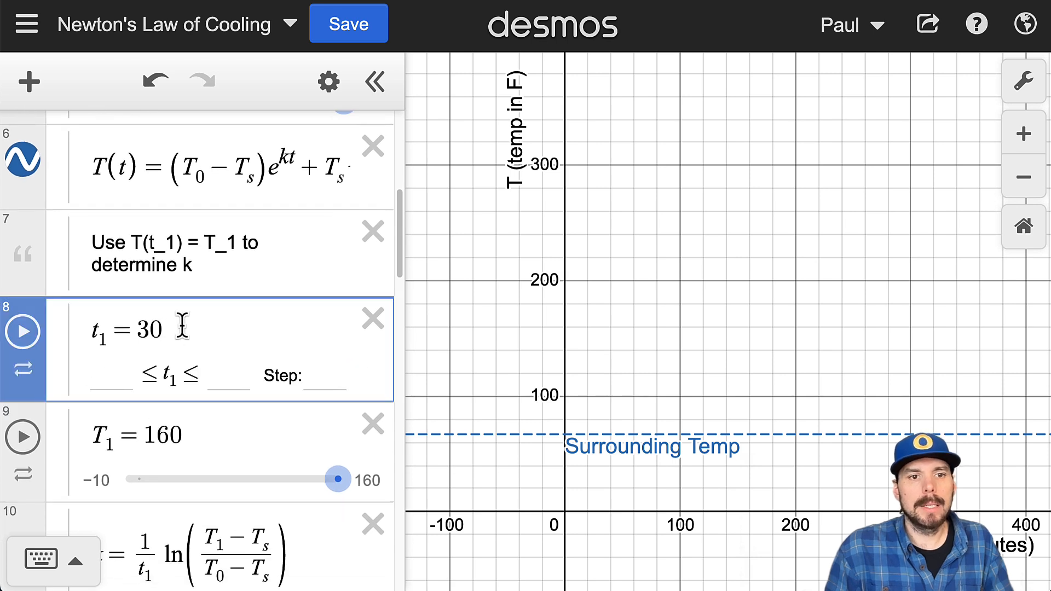
left_click_drag(183, 326, 82, 339)
left_click_drag(202, 438, 144, 438)
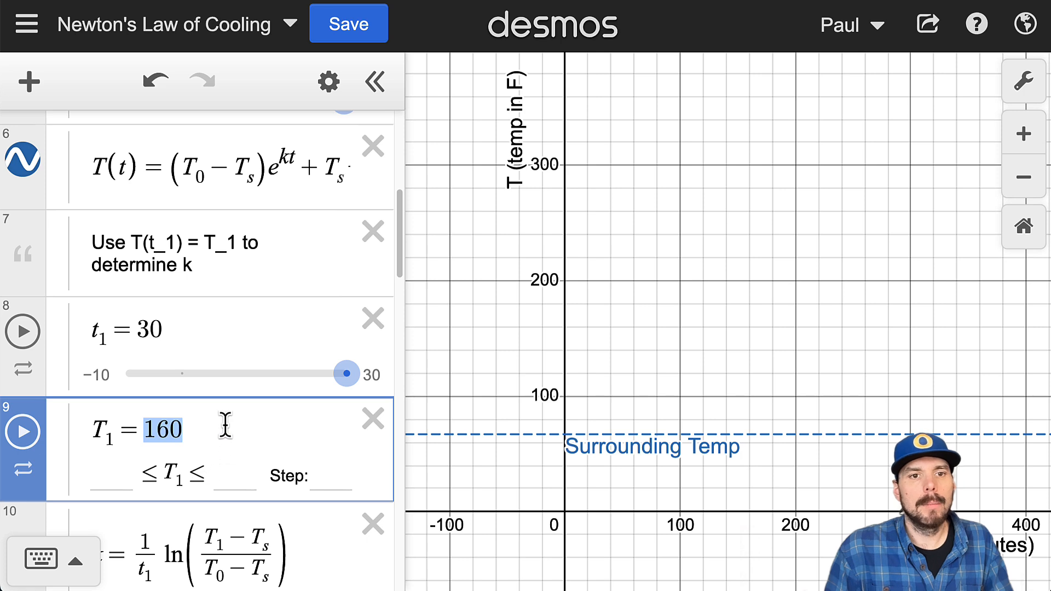
scroll(218, 384, "up", 5)
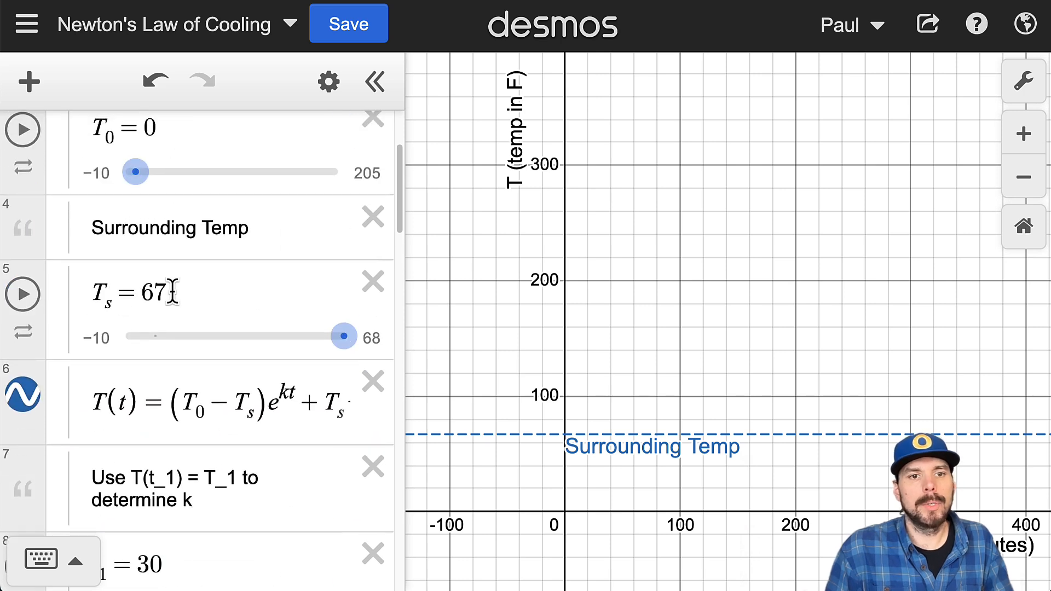
scroll(173, 290, "down", 6)
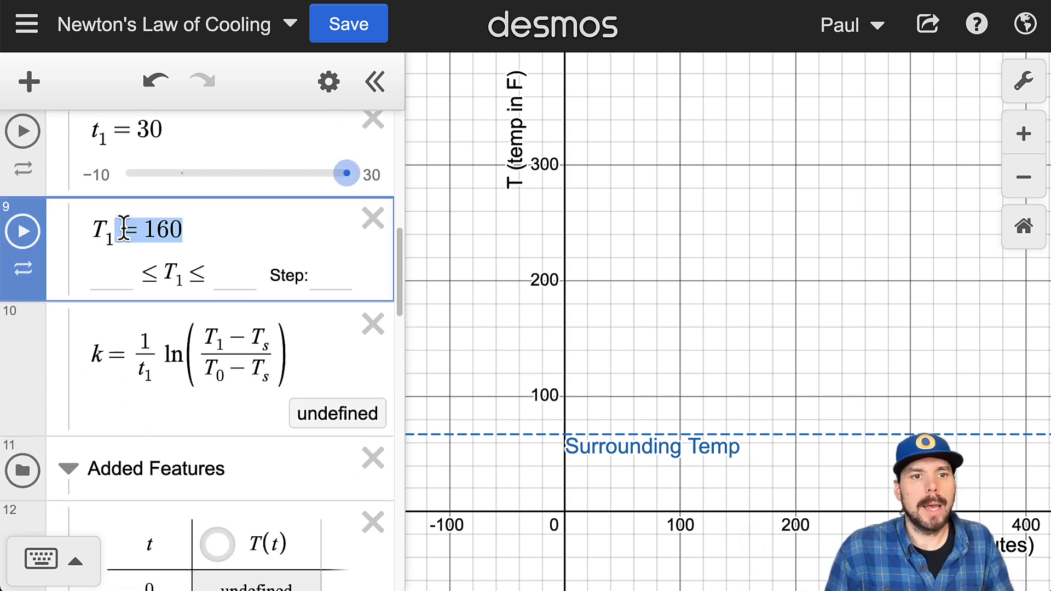
scroll(197, 263, "up", 2)
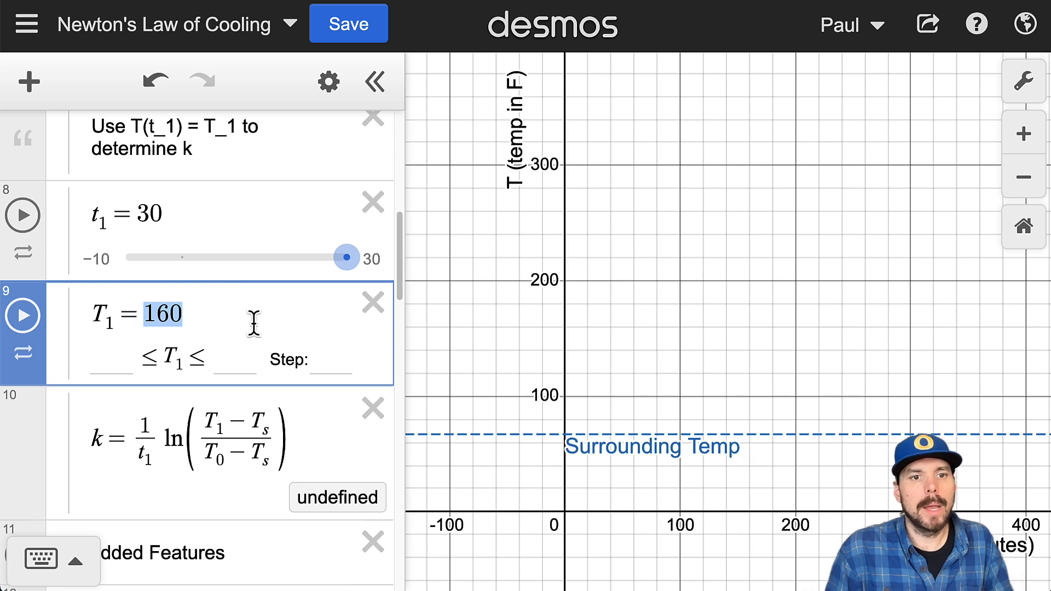
scroll(232, 350, "up", 3)
scroll(228, 329, "up", 4)
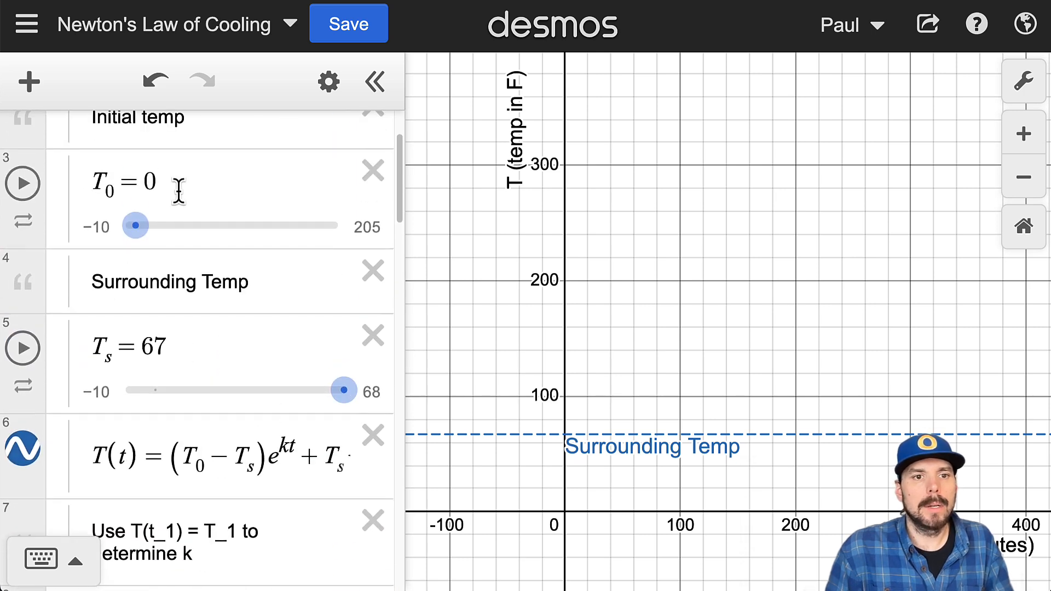
scroll(219, 296, "down", 5)
type("25")
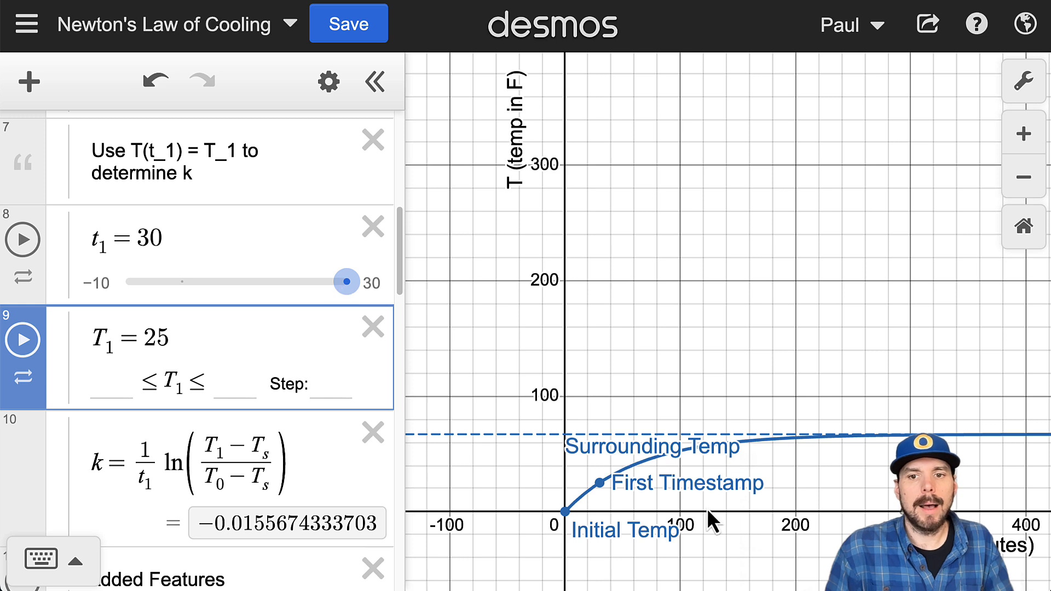
Step: Trace the warming curve near its start and examine the T(t) table values from t = 0 to t = 300
left_click_drag(602, 501, 629, 520)
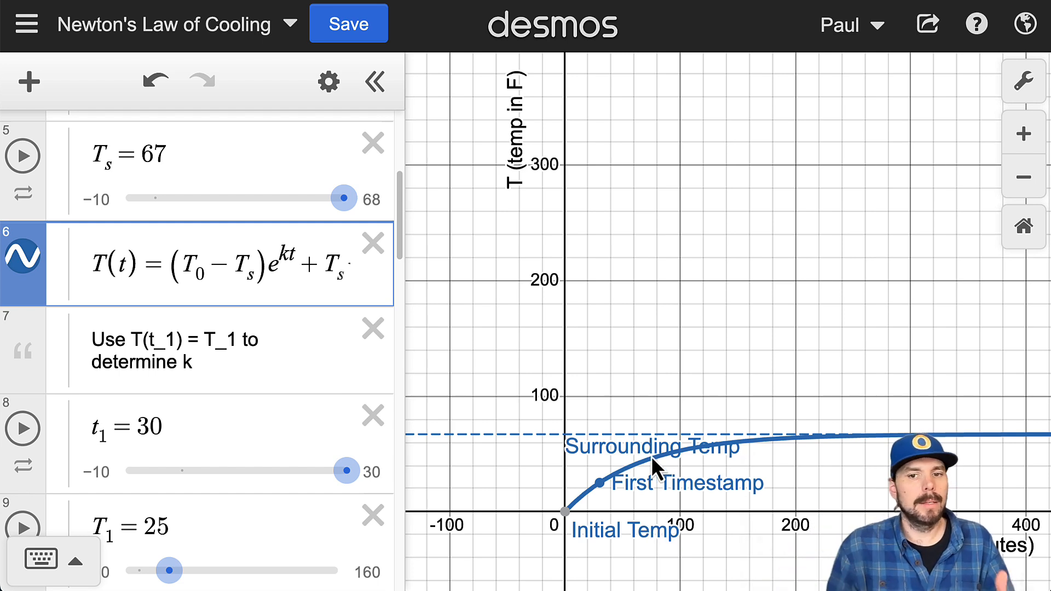
scroll(318, 469, "down", 15)
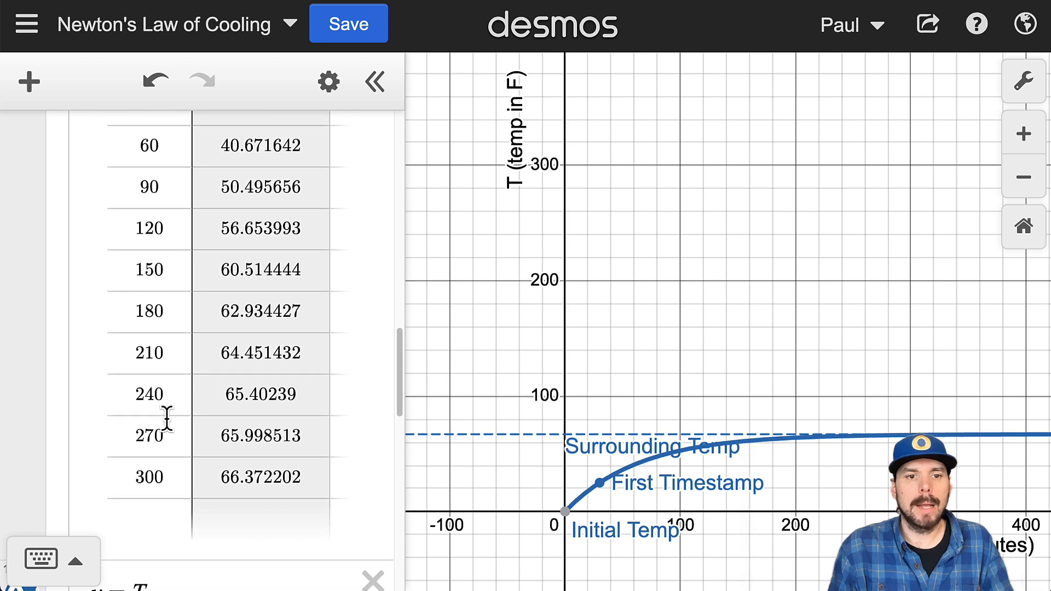
scroll(242, 347, "up", 3)
left_click(268, 232)
left_click(291, 268)
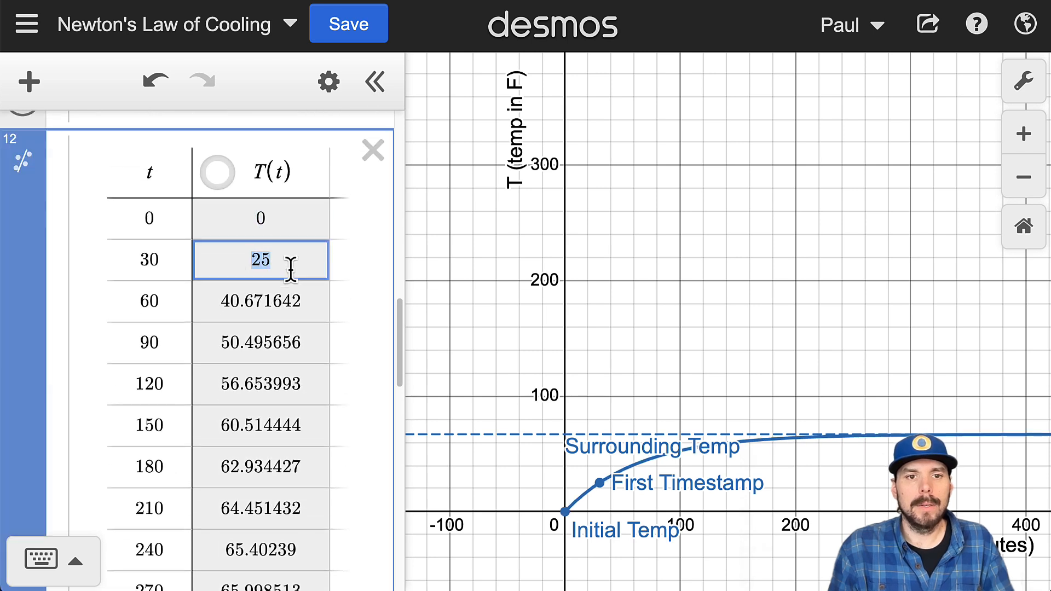
left_click(215, 304)
left_click(168, 311)
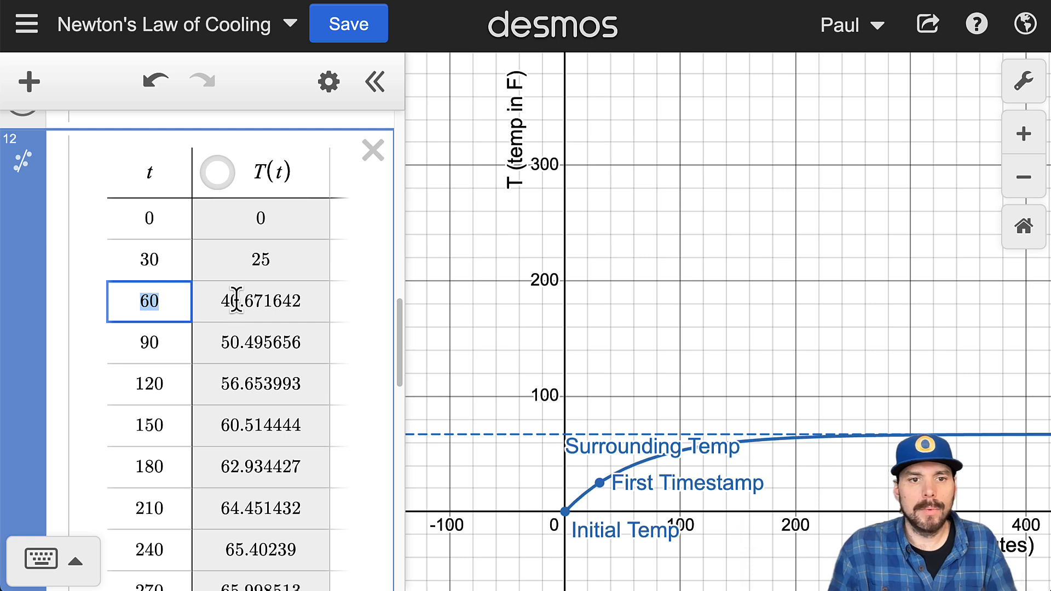
scroll(234, 328, "down", 5)
scroll(254, 368, "up", 2)
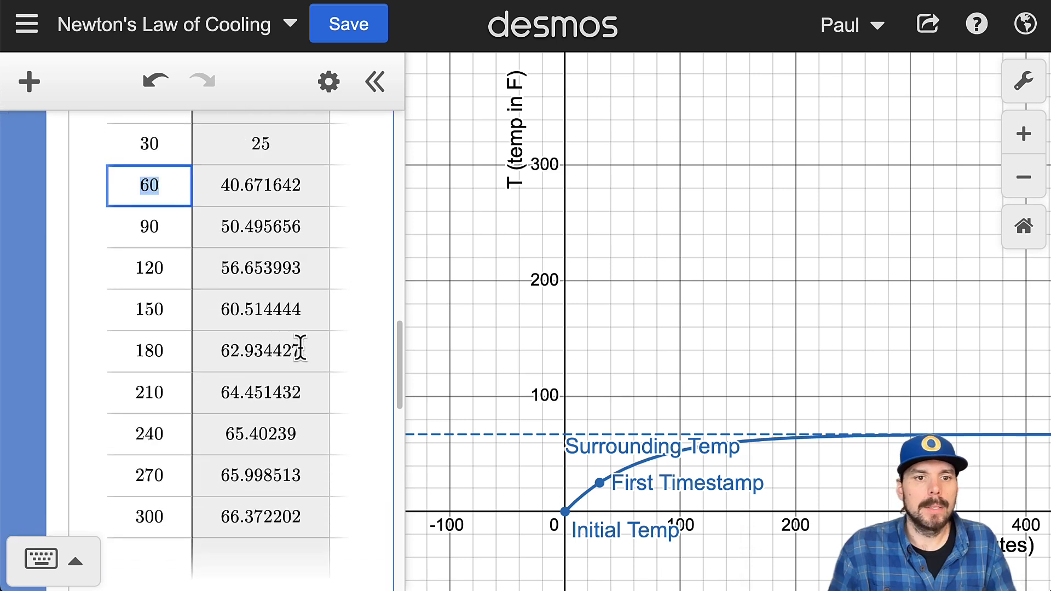
scroll(303, 339, "up", 1)
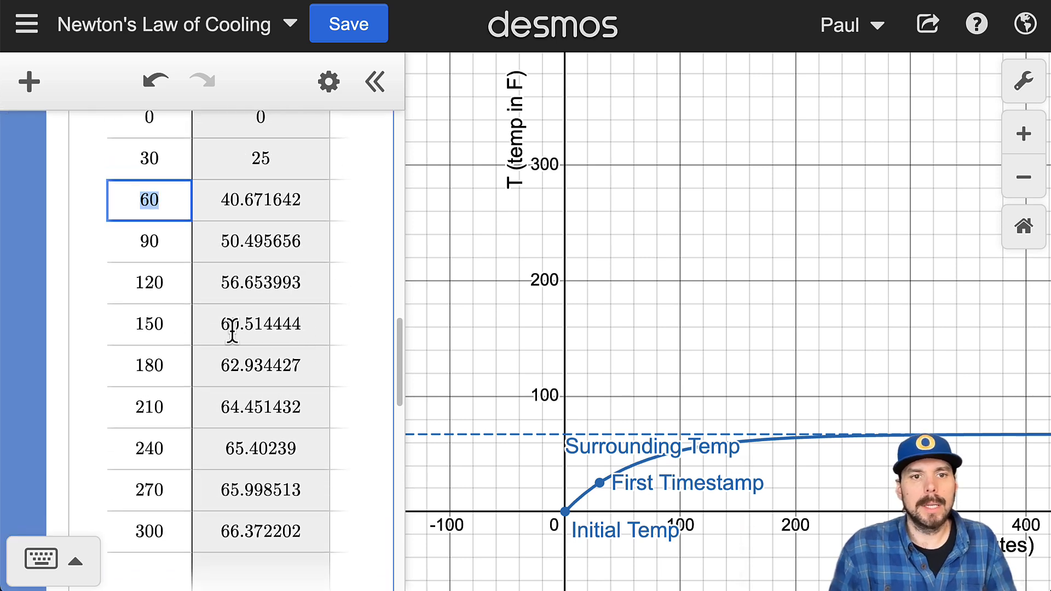
scroll(212, 356, "down", 5)
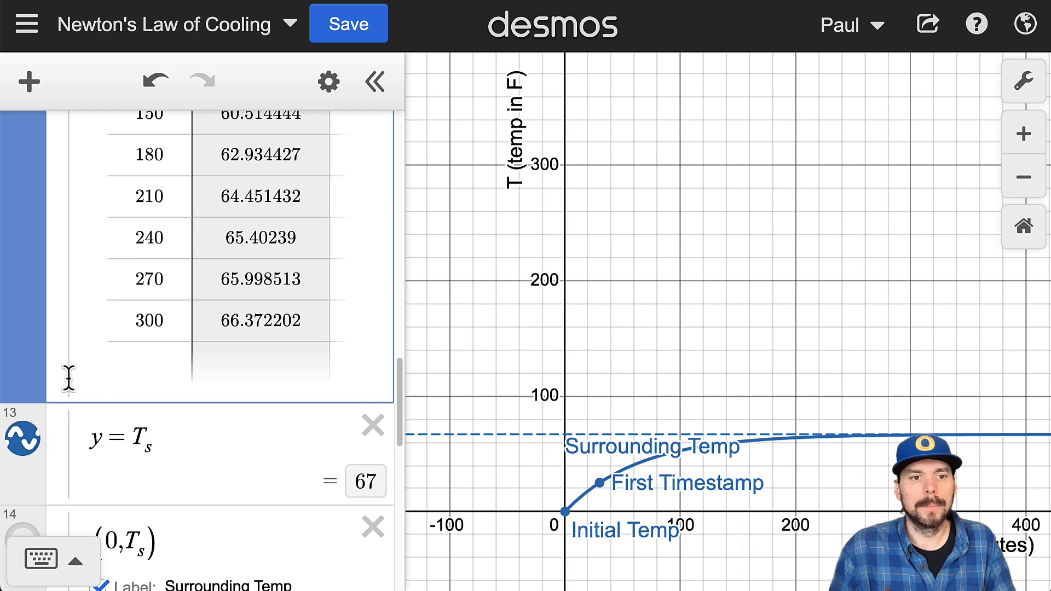
scroll(82, 361, "up", 7)
scroll(176, 361, "down", 5)
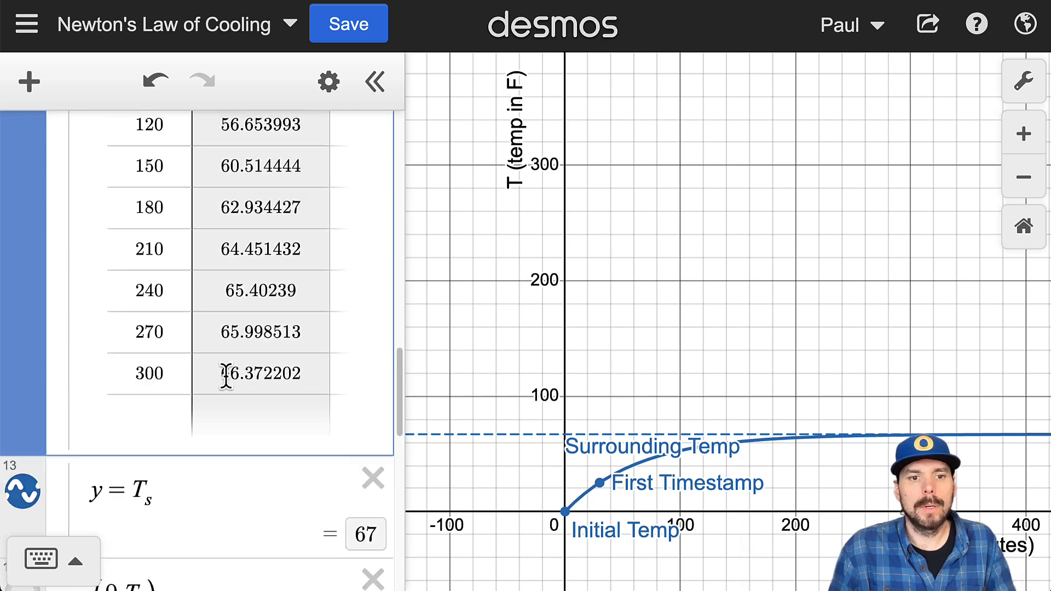
left_click_drag(614, 411, 643, 391)
left_click(174, 319)
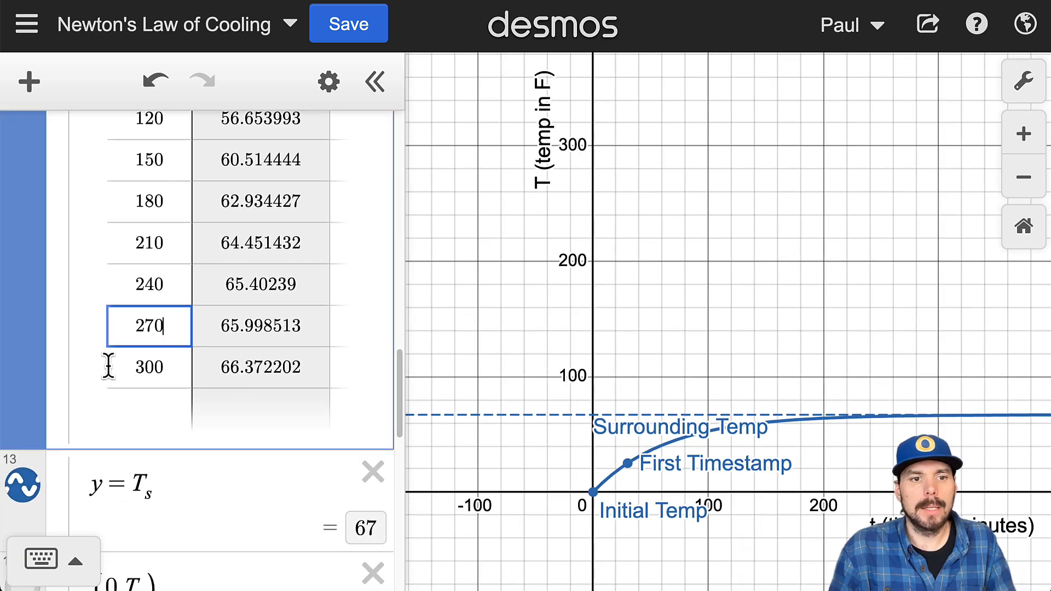
Step: Show the T(t) table's points on the graph and zoom the graph to fit them
scroll(98, 363, "up", 5)
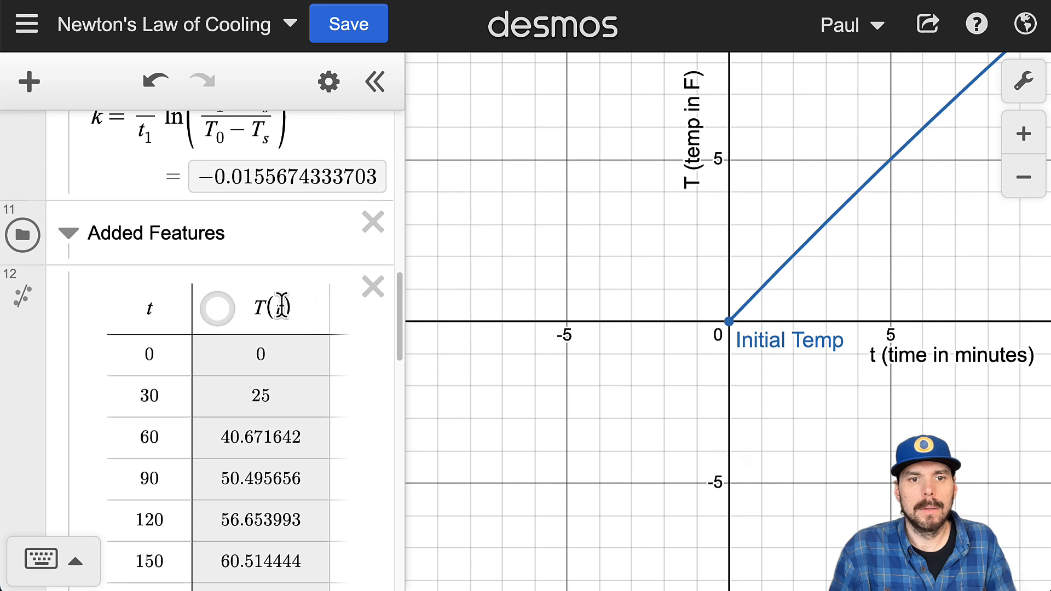
left_click(218, 309)
scroll(242, 326, "down", 8)
scroll(253, 331, "up", 7)
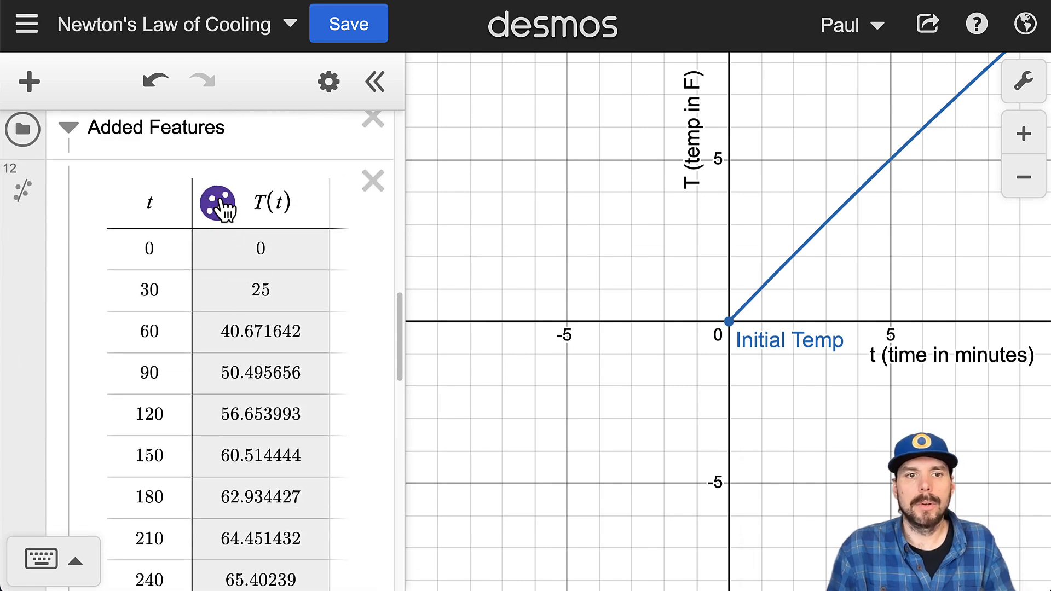
scroll(206, 242, "down", 1)
scroll(206, 242, "down", 5)
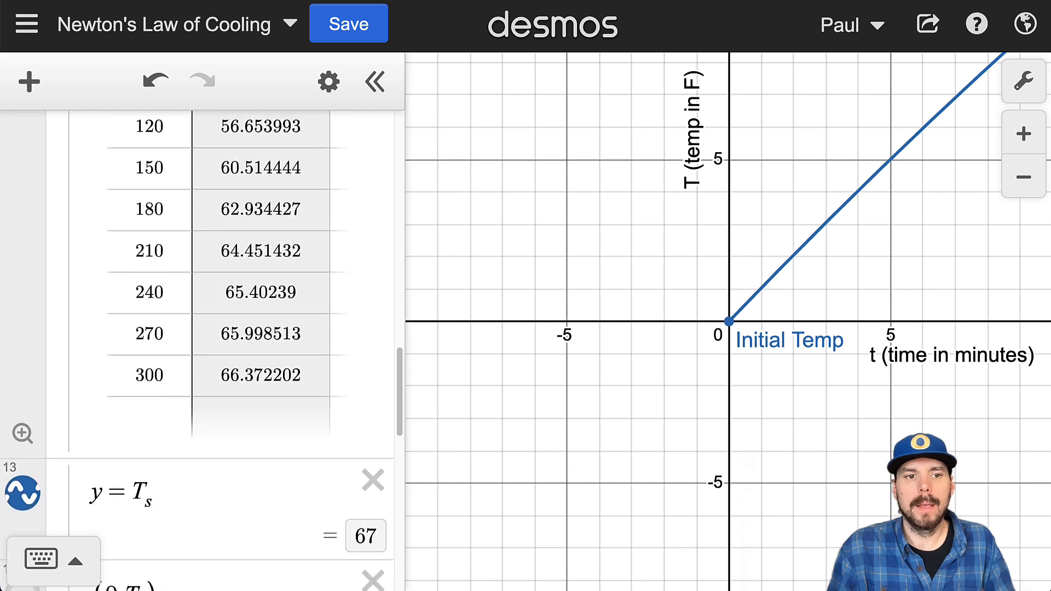
left_click(22, 433)
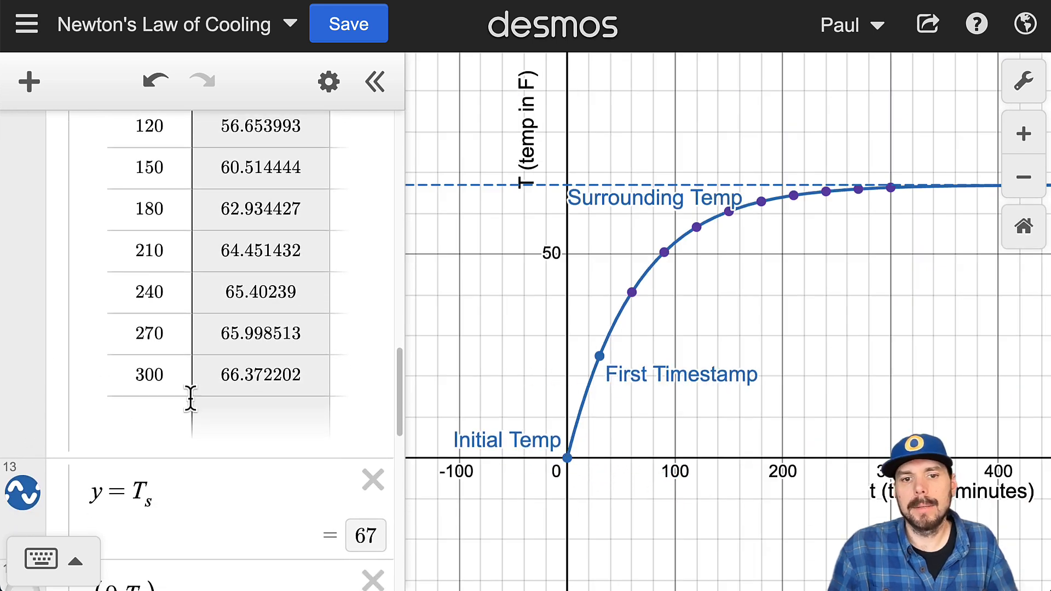
Step: Hide the T(t) table's points from the graph
scroll(175, 332, "up", 6)
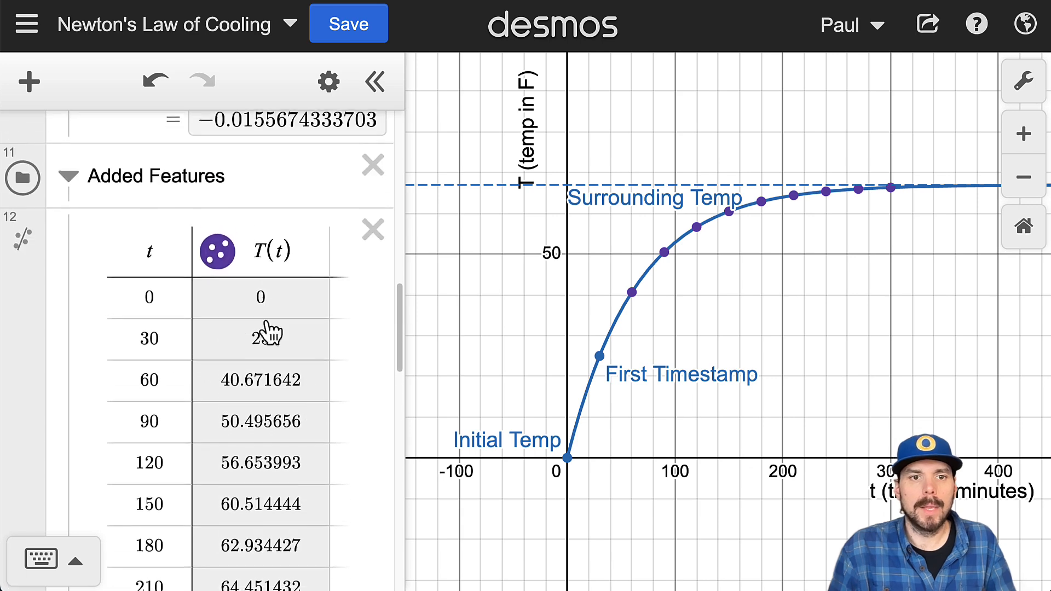
left_click(222, 254)
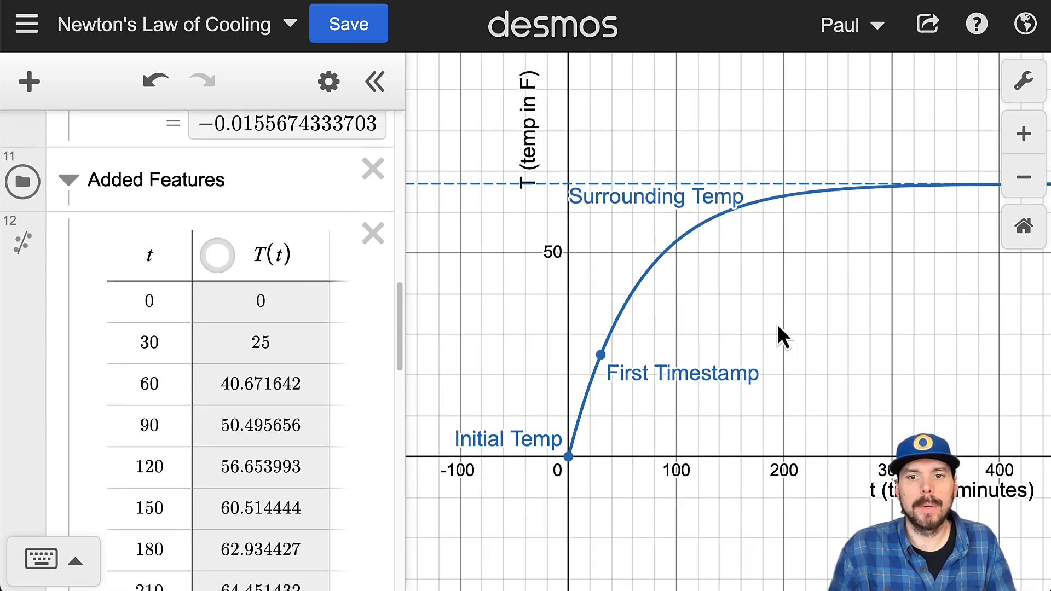
left_click_drag(777, 324, 802, 376)
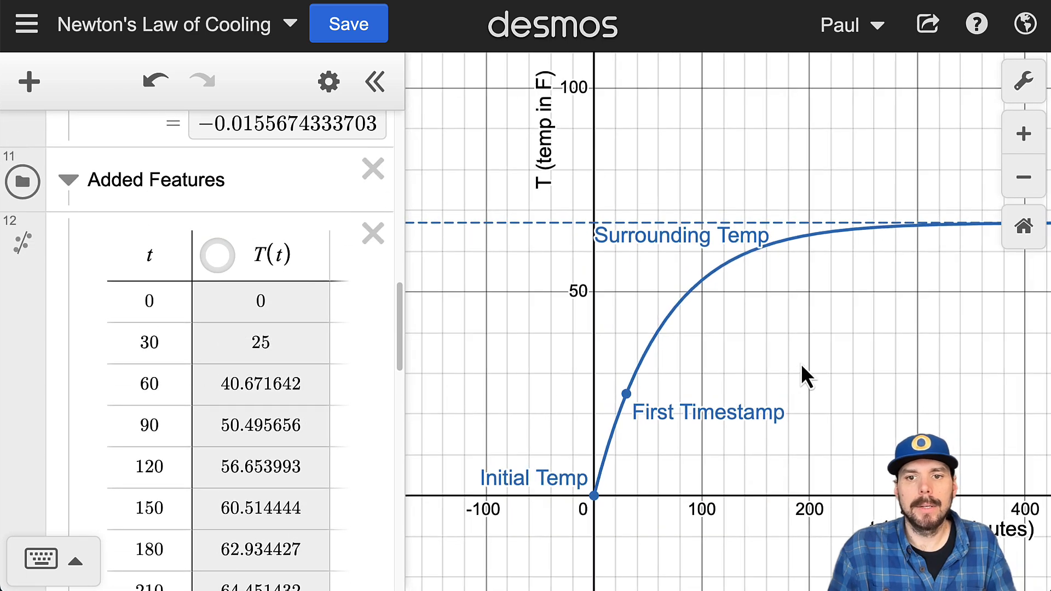
Step: Inspect the x-axis and y-axis range limits in the graph settings
left_click(1019, 85)
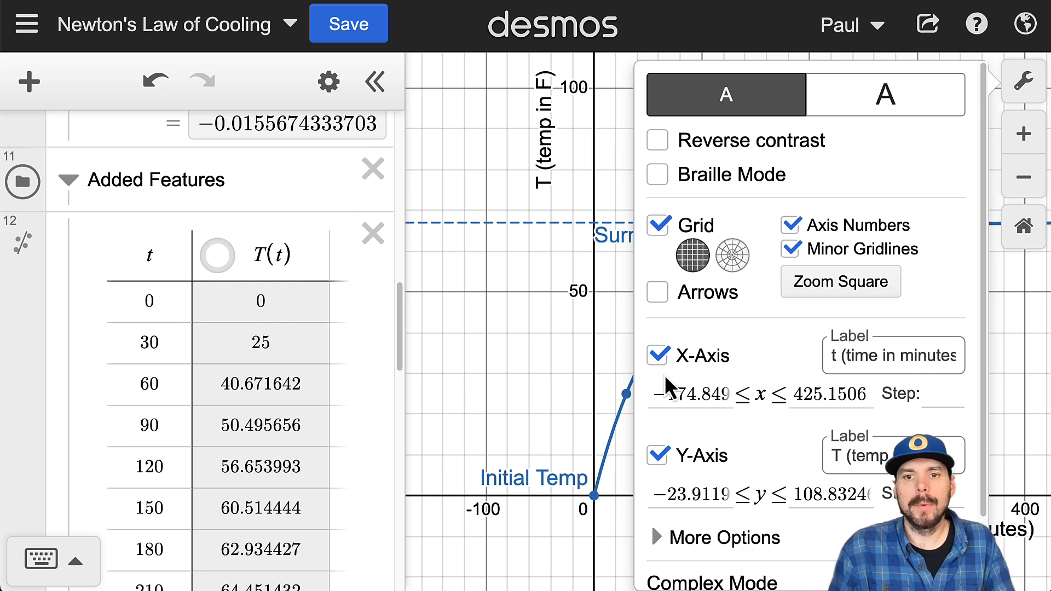
double_click(684, 394)
double_click(694, 494)
left_click(596, 392)
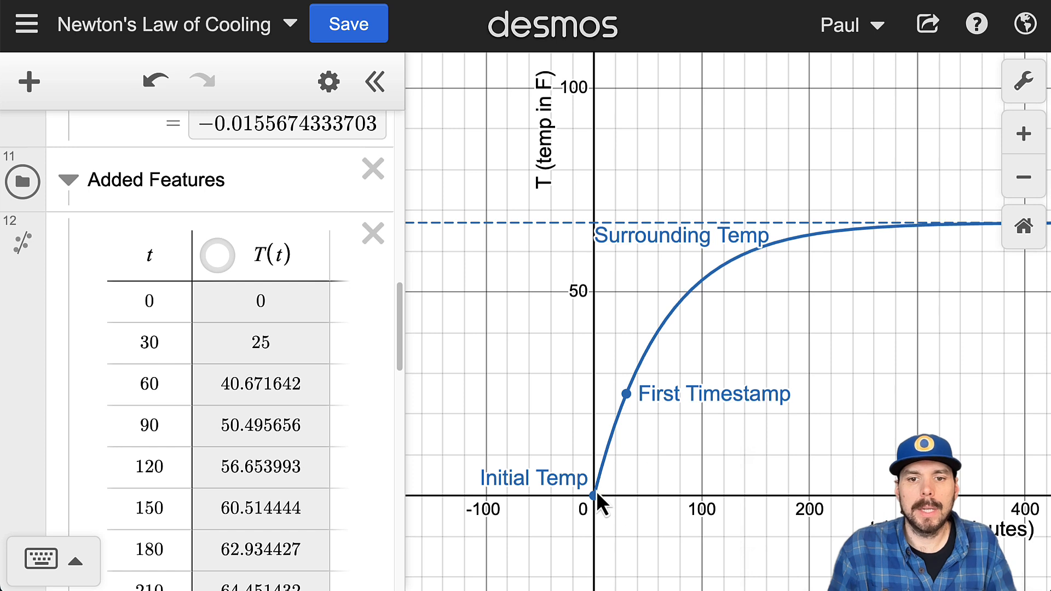
Step: Trace the curve up from the initial temperature point and review the expressions that define T(t)
mouse_move(603, 461)
left_mouse_down()
mouse_move(660, 377)
mouse_move(652, 385)
left_mouse_up()
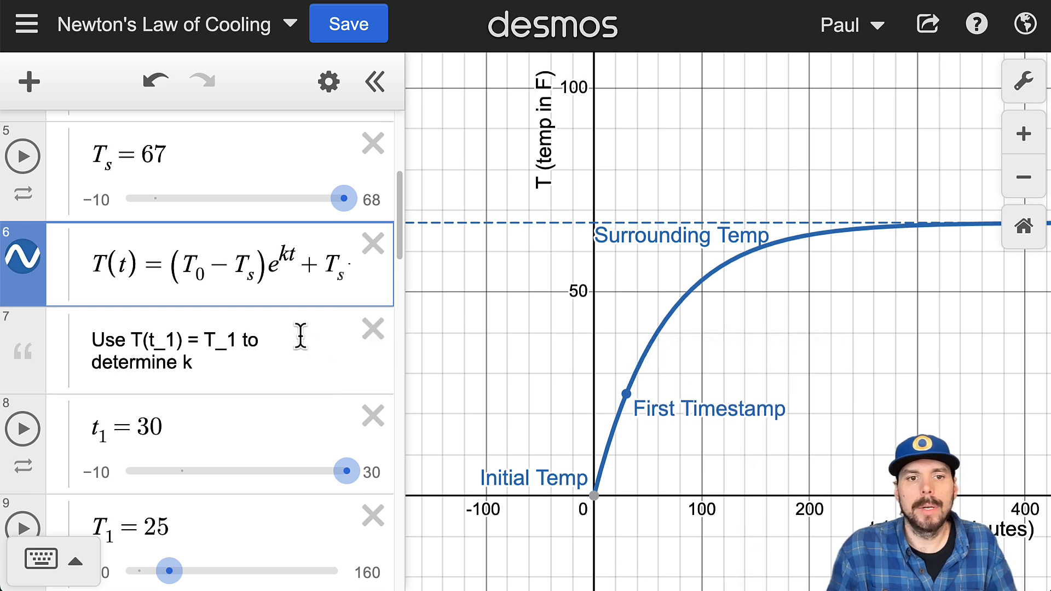
scroll(297, 352, "up", 5)
scroll(284, 382, "up", 1)
scroll(301, 380, "down", 4)
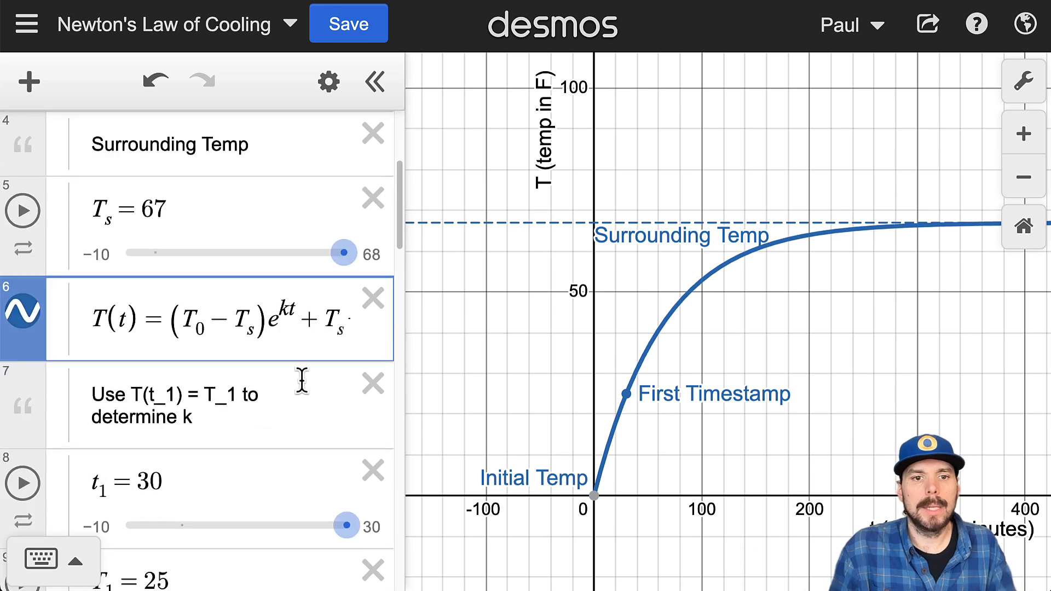
Step: Restrict the domain of the T(t) function by appending the condition {0 ≤ t}
type("{t>=0")
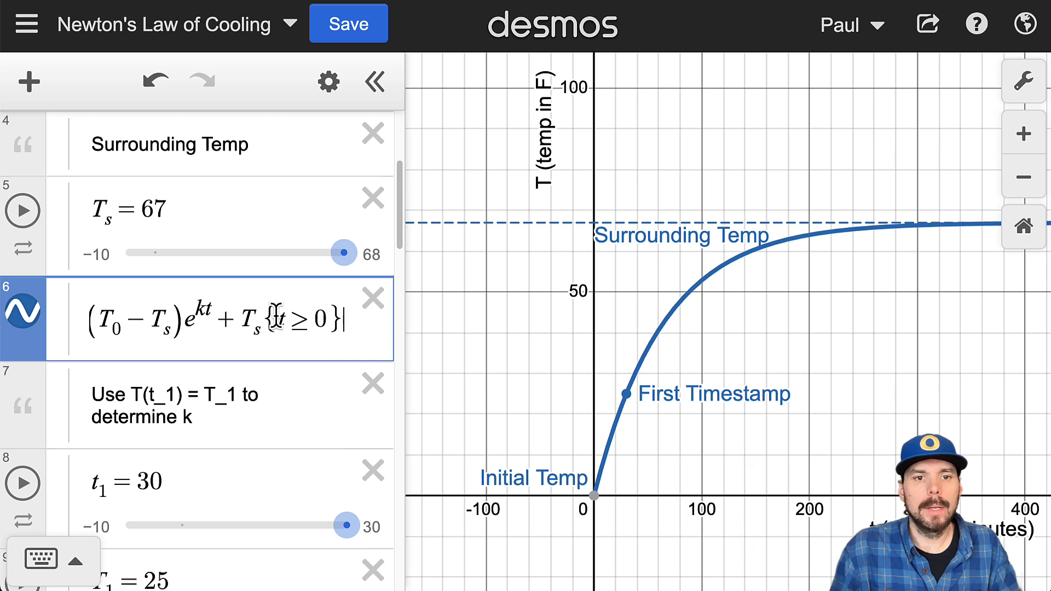
left_click_drag(277, 316, 321, 320)
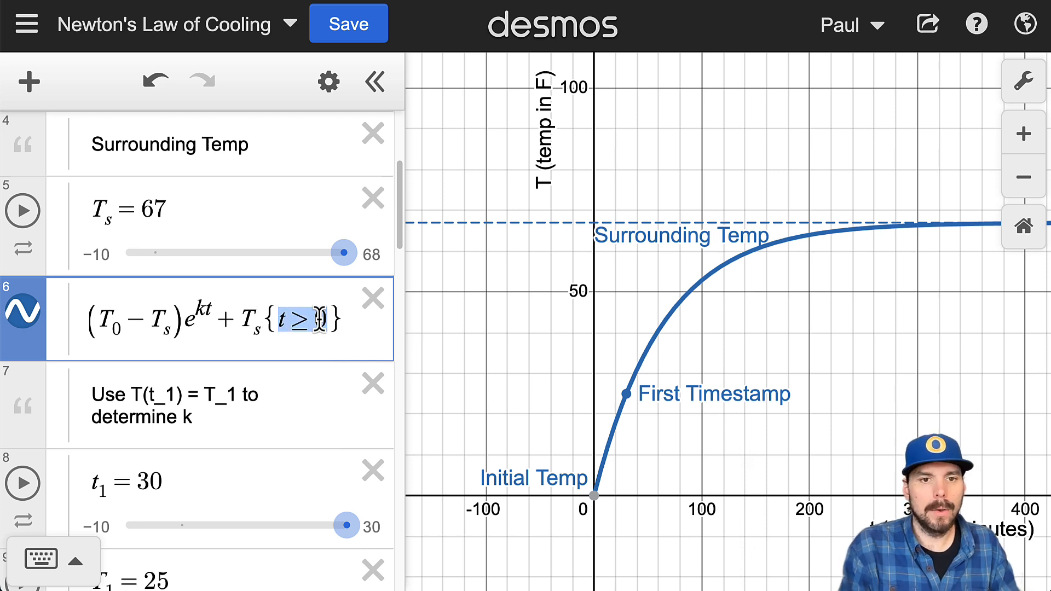
key("BackSpace")
type("<")
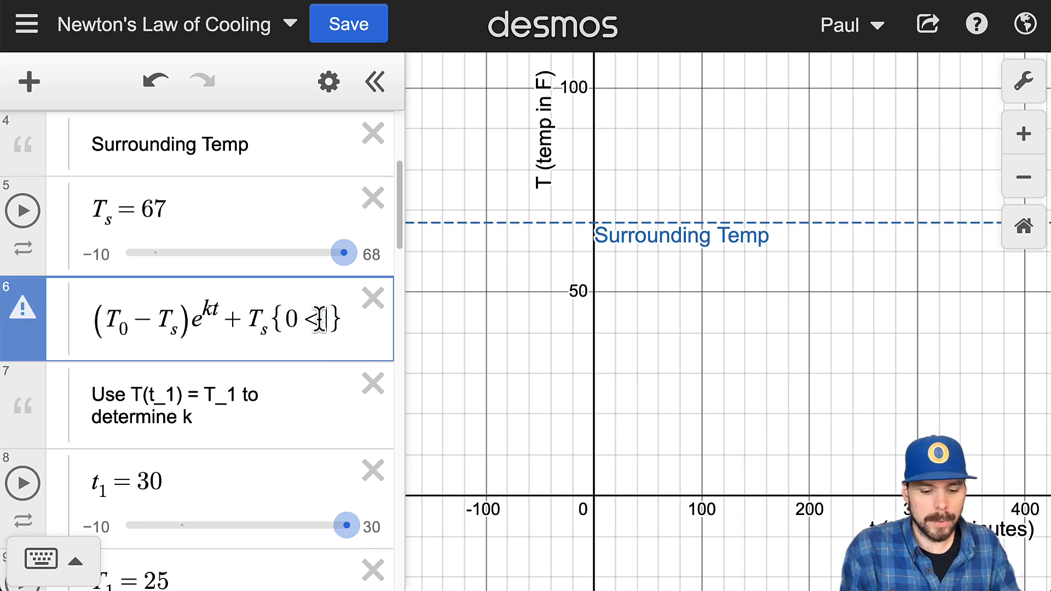
type("=t")
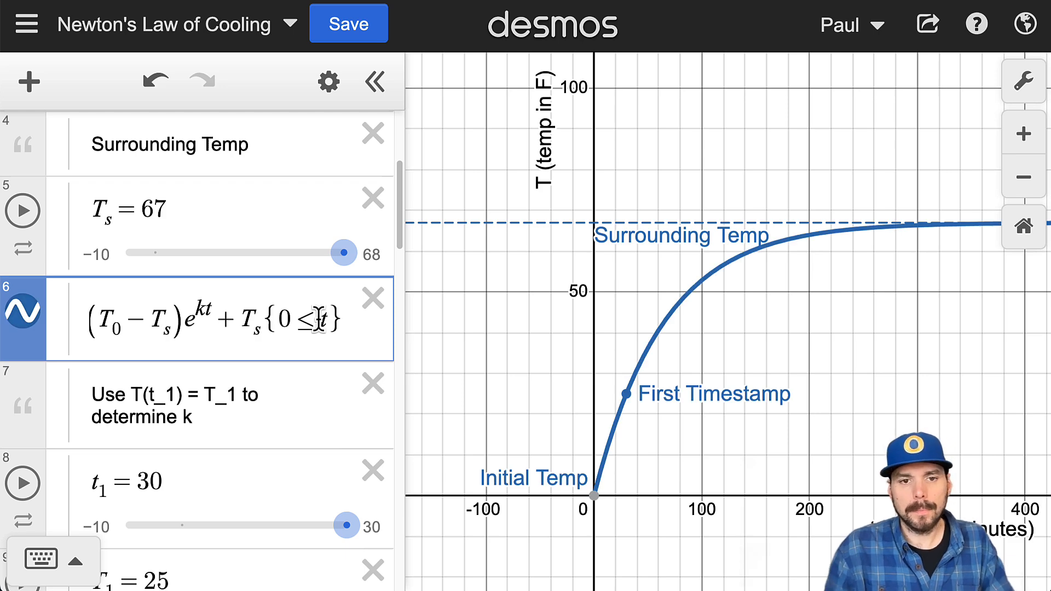
Step: Set the target temperature T_u to 32
scroll(230, 356, "down", 15)
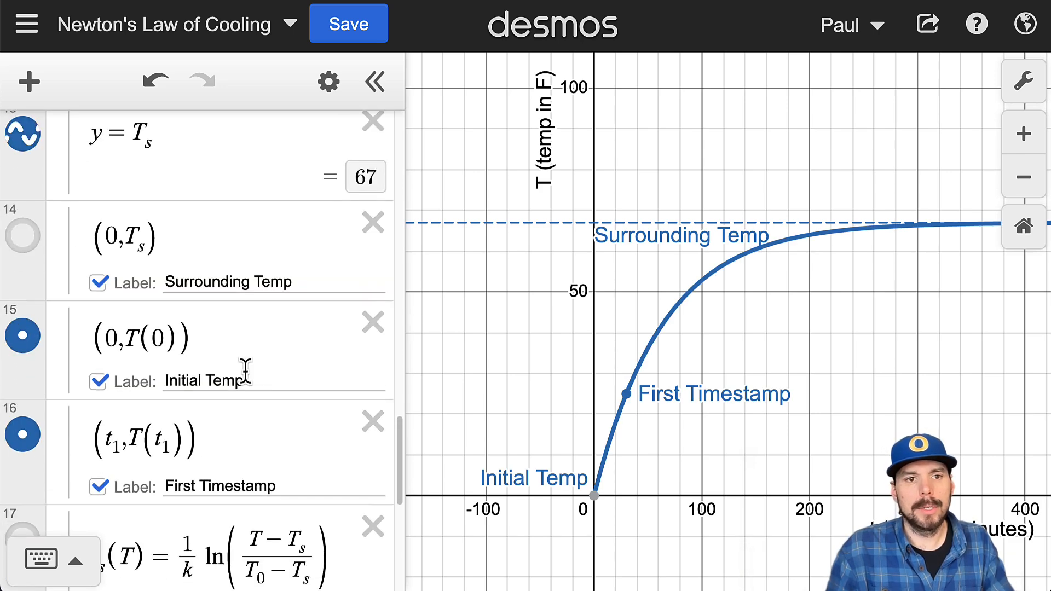
scroll(218, 329, "up", 1)
scroll(227, 343, "down", 5)
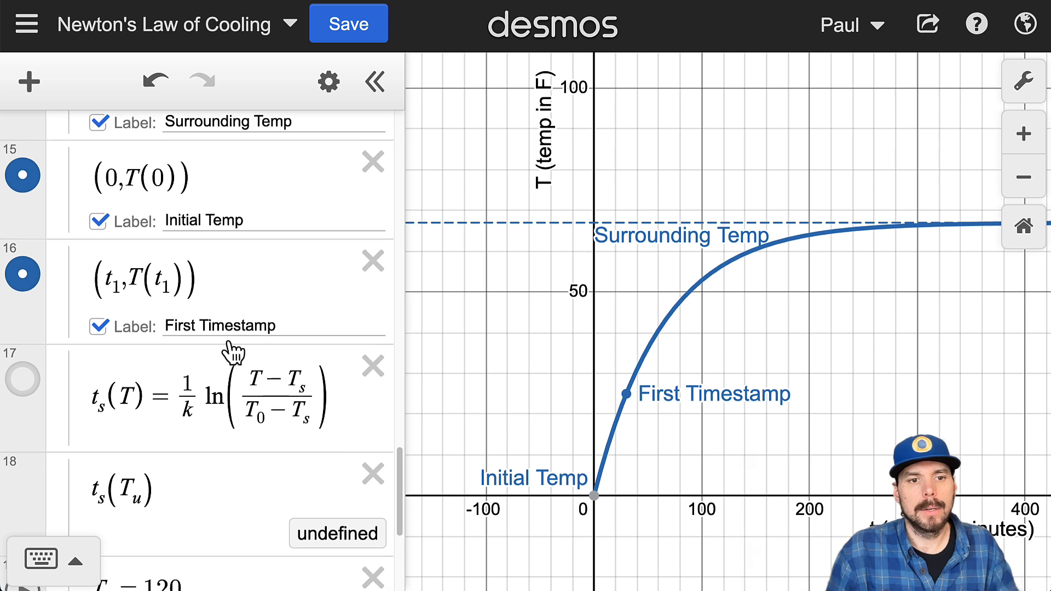
scroll(232, 350, "down", 3)
scroll(266, 285, "down", 2)
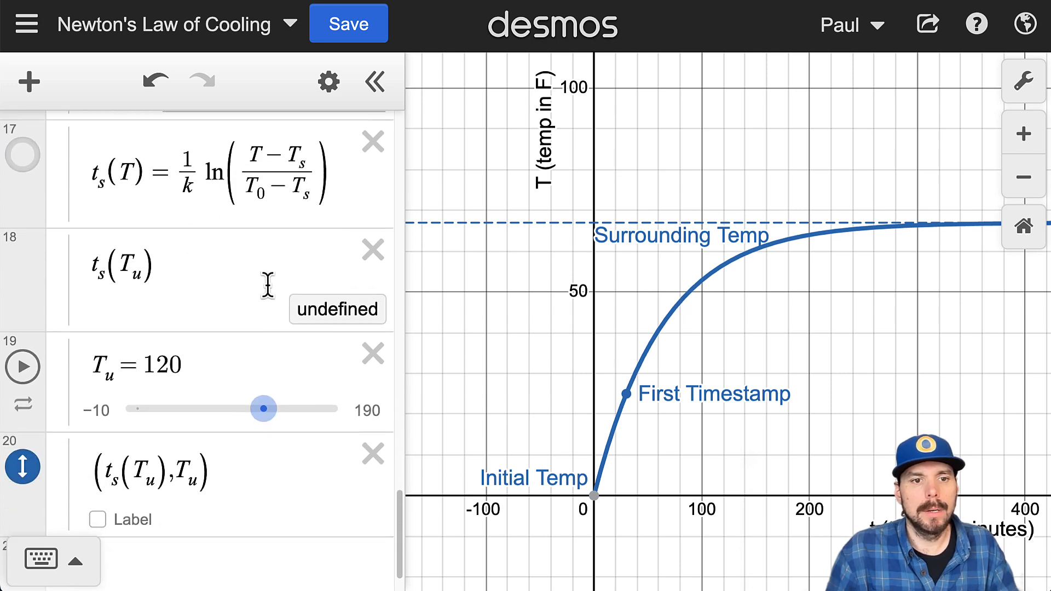
double_click(148, 364)
type("32")
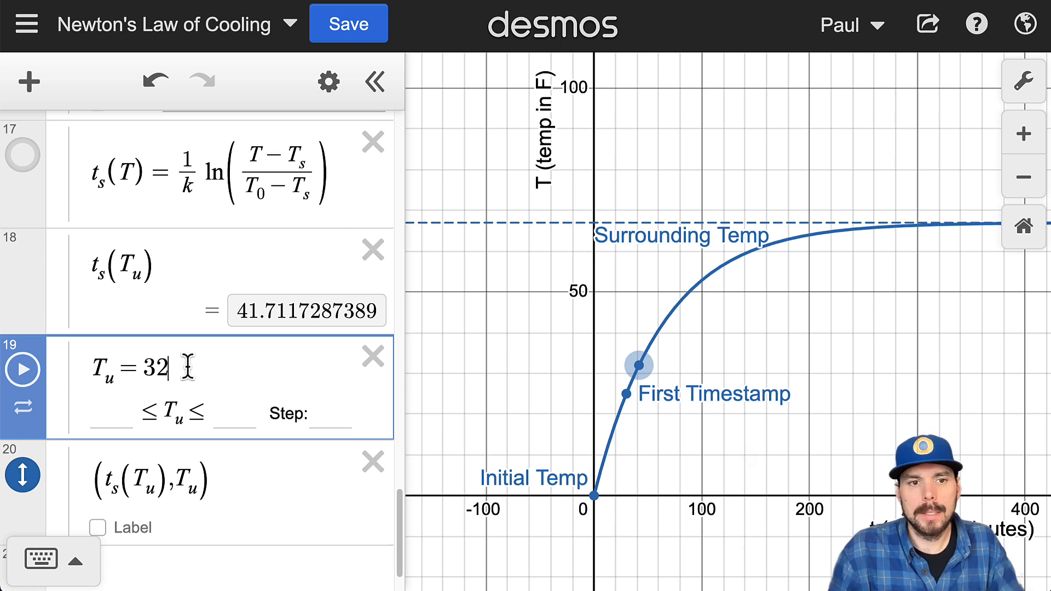
Step: Move the T_u slider expression directly above the t_s(T_u) expression
scroll(240, 350, "up", 1)
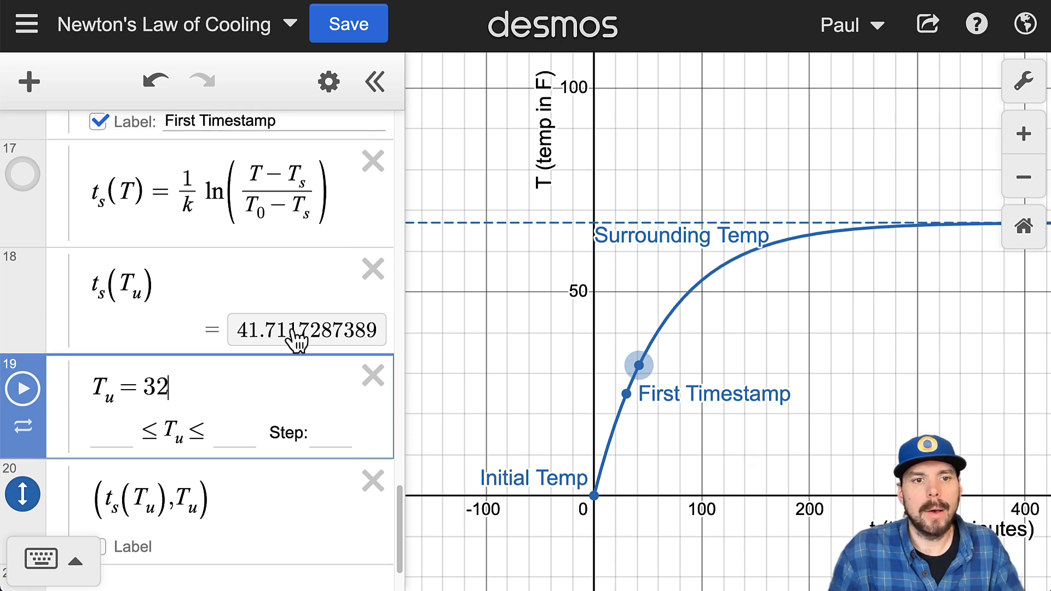
left_click_drag(164, 285, 80, 295)
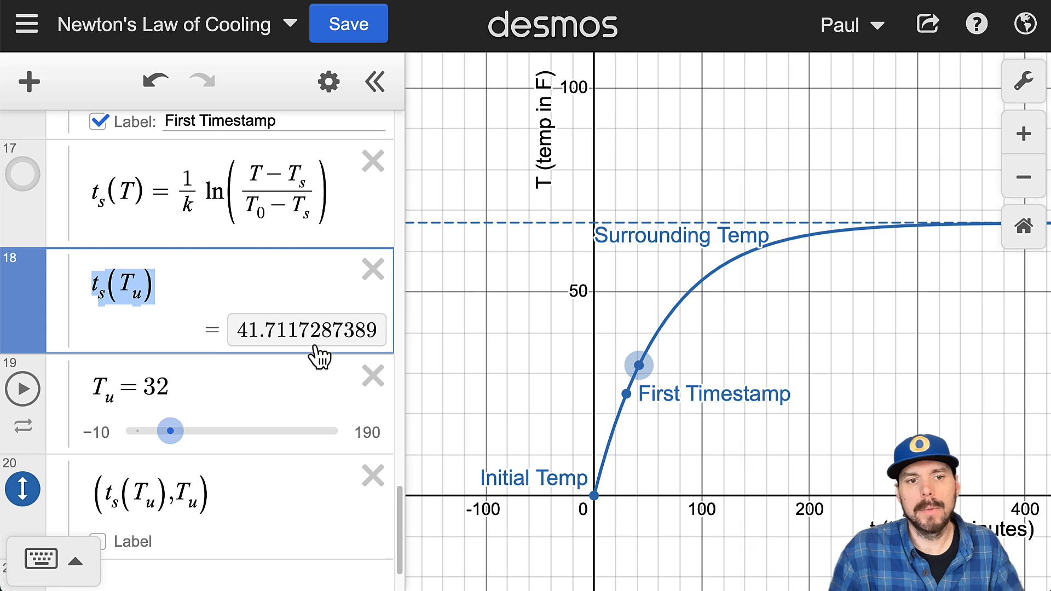
left_click(45, 422)
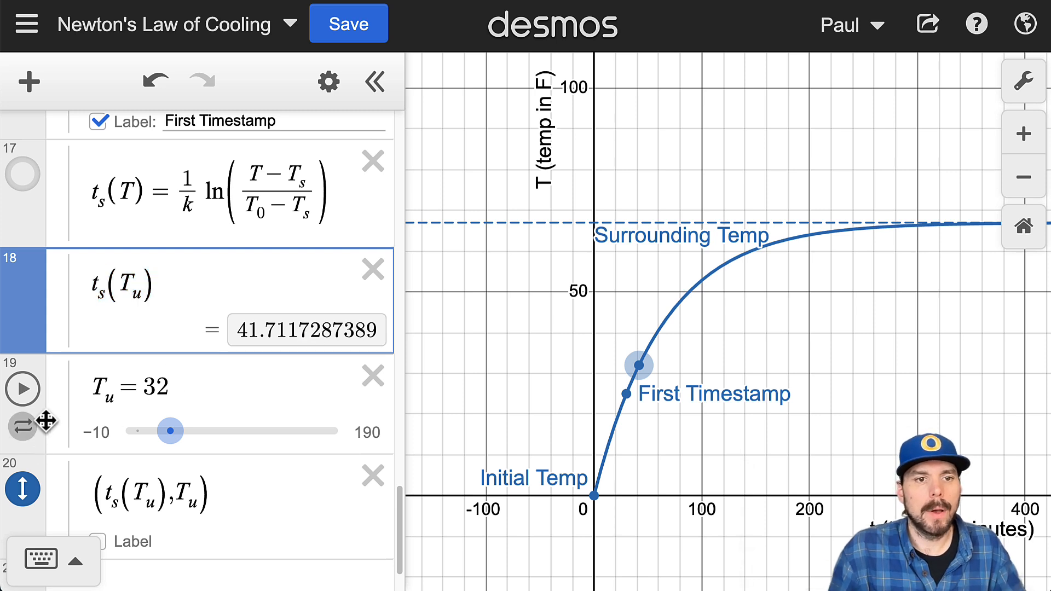
left_click_drag(46, 420, 48, 332)
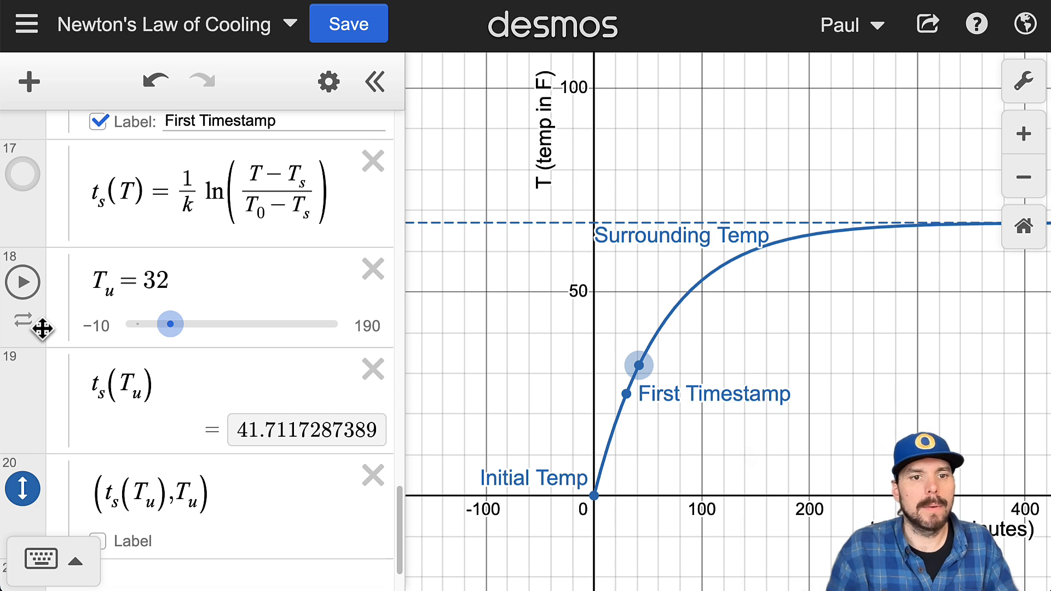
Step: Define the t_s(T_u) expression as a variable, t_m = t_s(T_u)
left_click(92, 385)
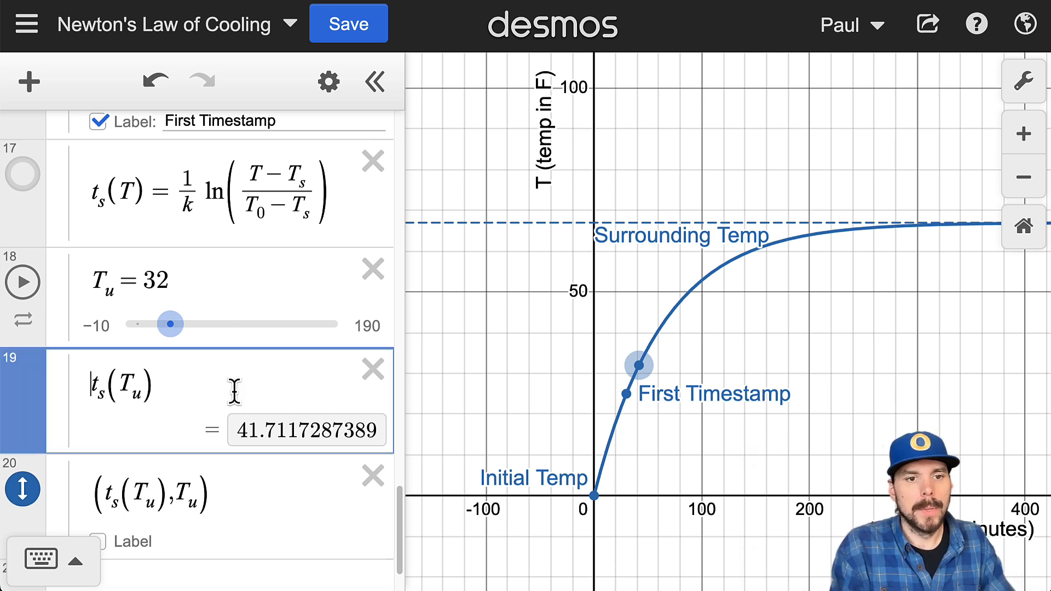
type("t ")
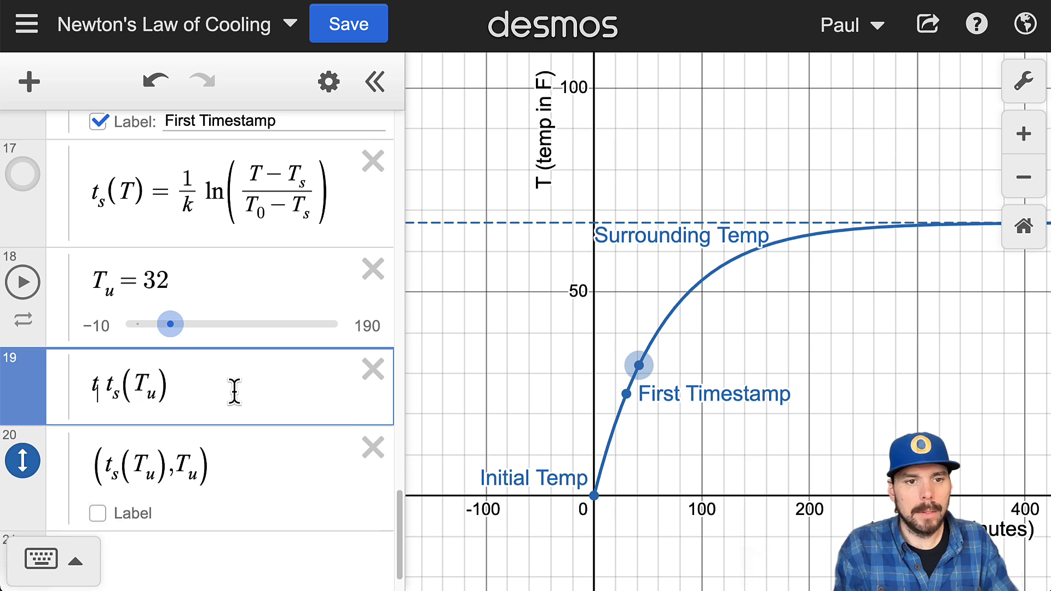
type("_m=")
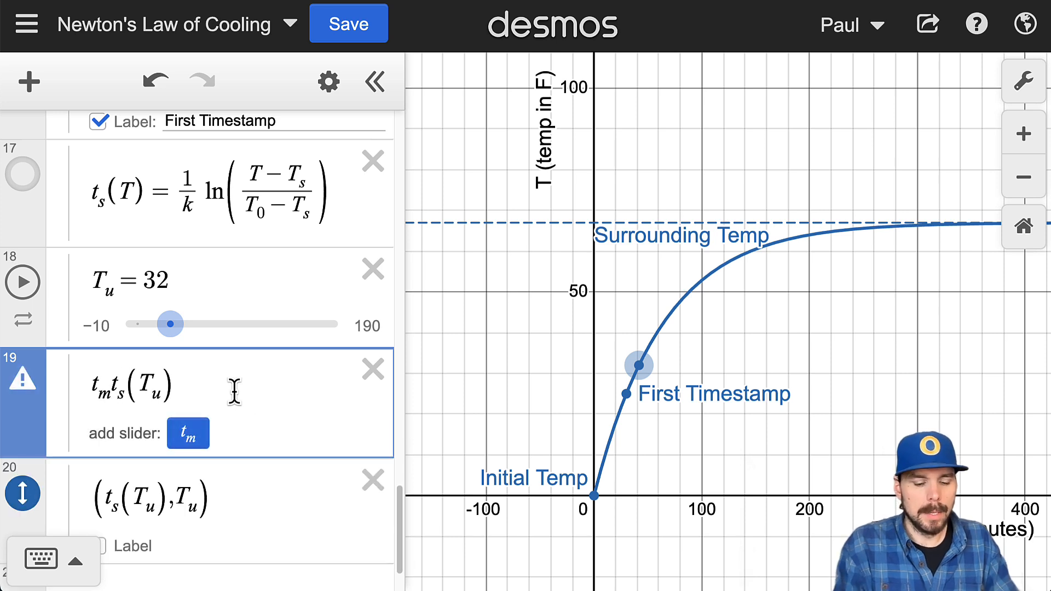
double_click(99, 394)
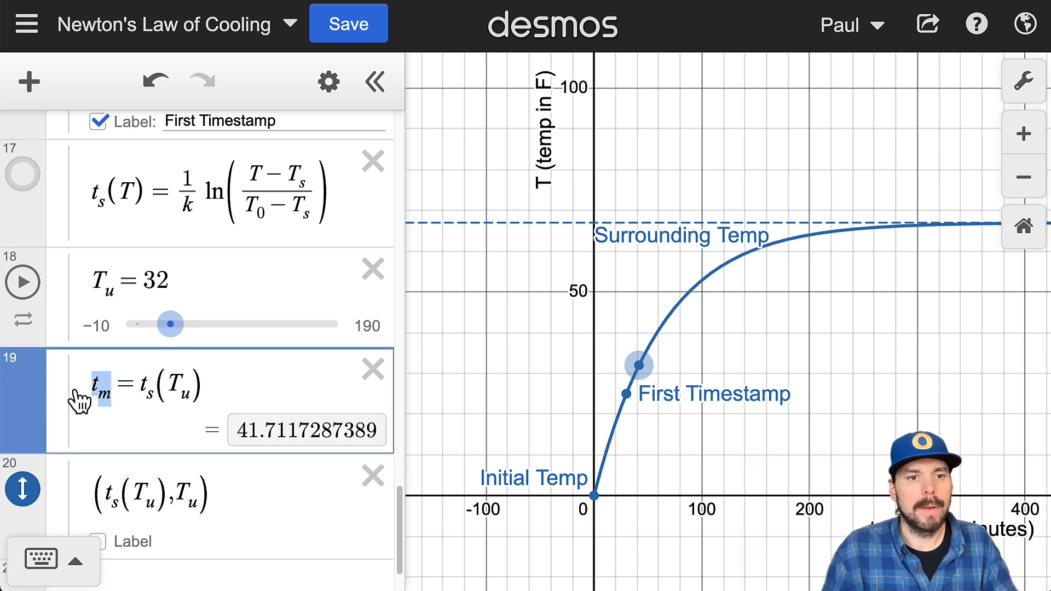
Step: Add t_m as the upper bound of the T(t) domain restriction, making it {0 ≤ t ≤ t_m}
scroll(260, 308, "up", 10)
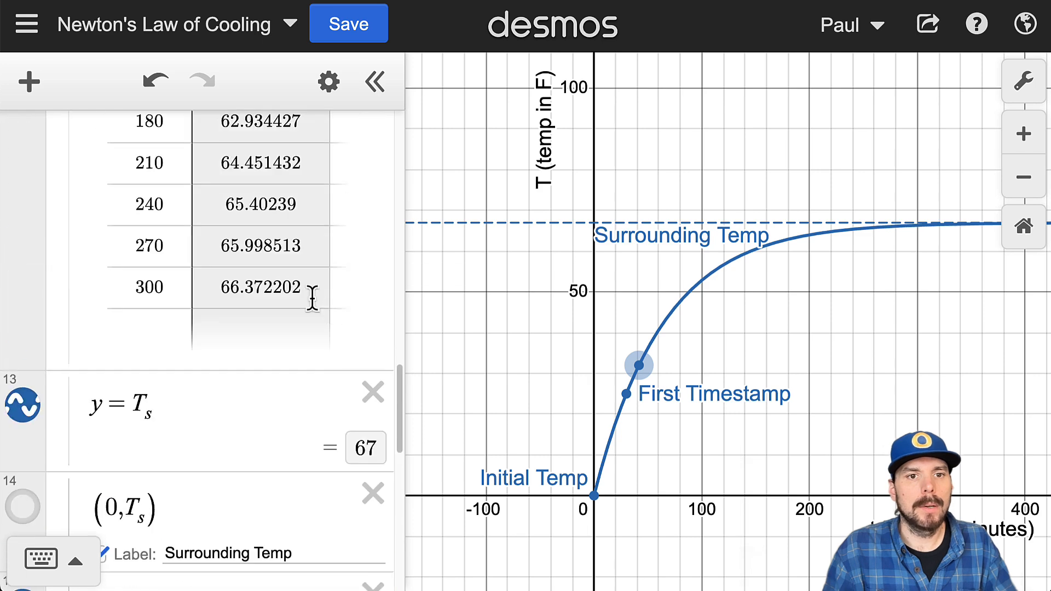
scroll(331, 300, "up", 10)
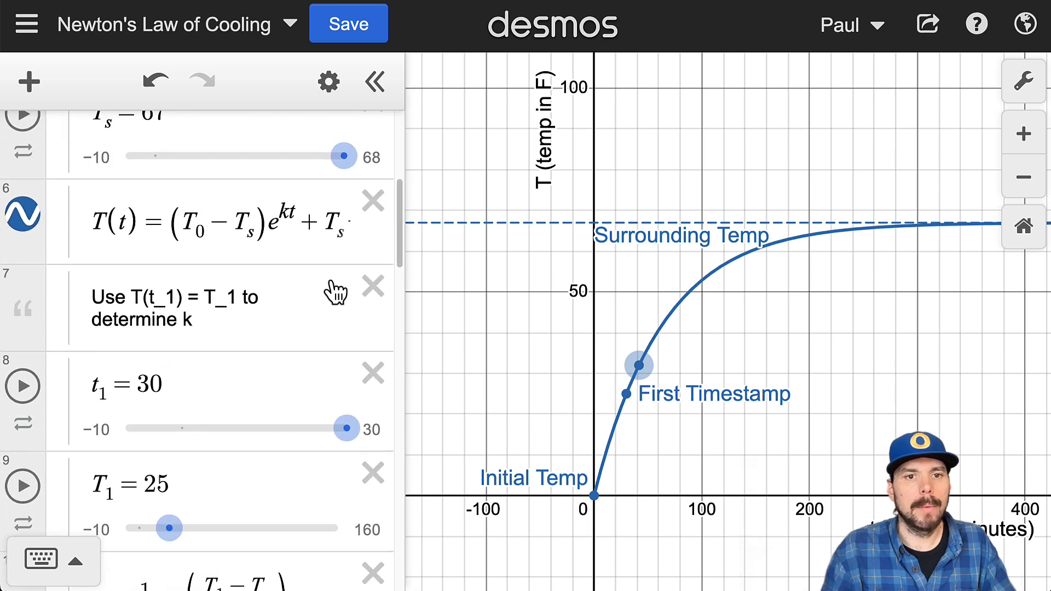
left_click(331, 236)
key("End")
type("{0<=t")
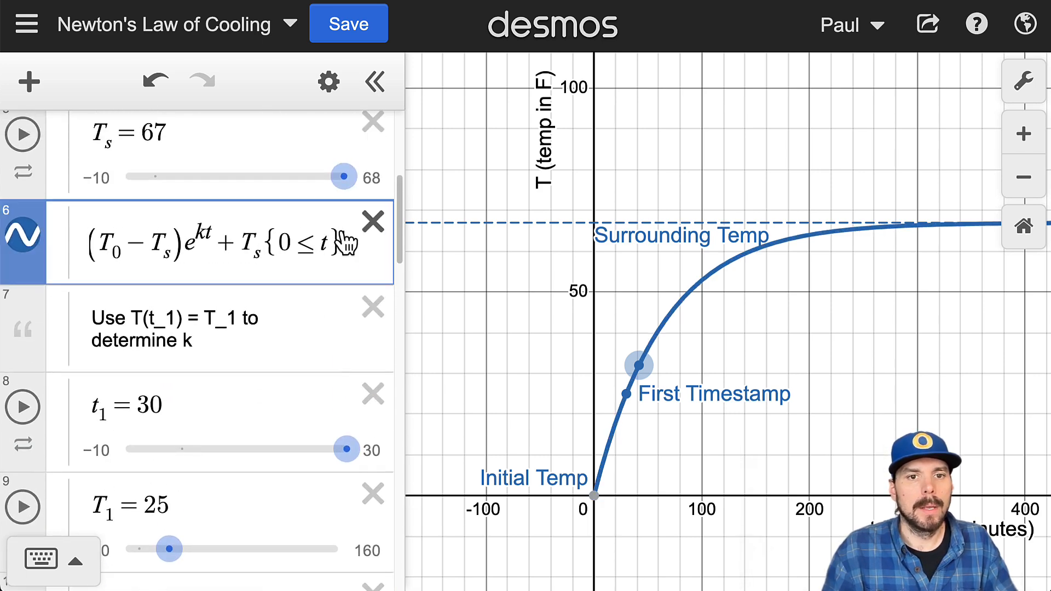
type("<=")
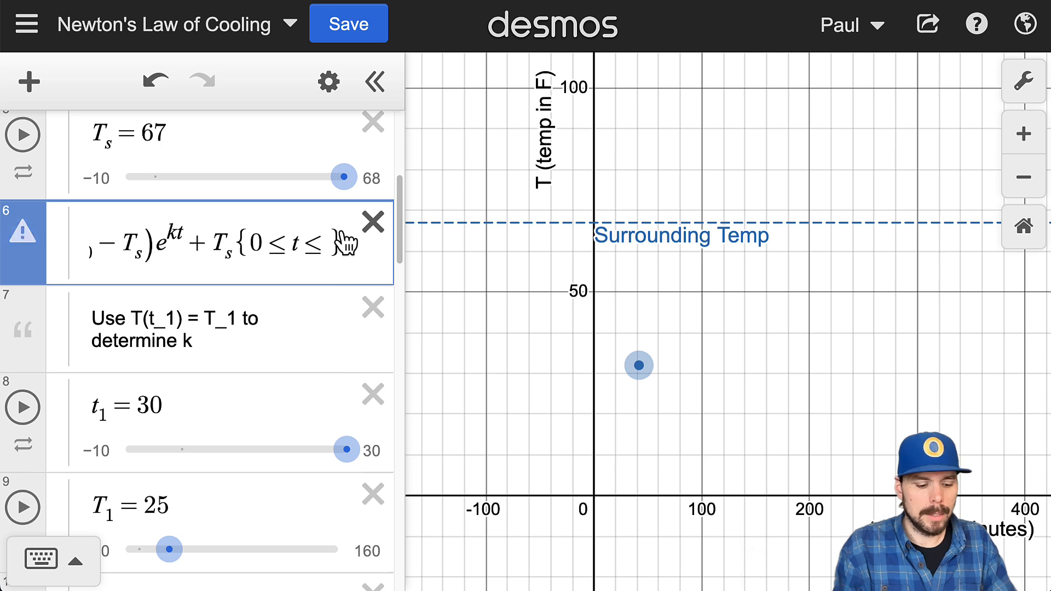
type("t_m")
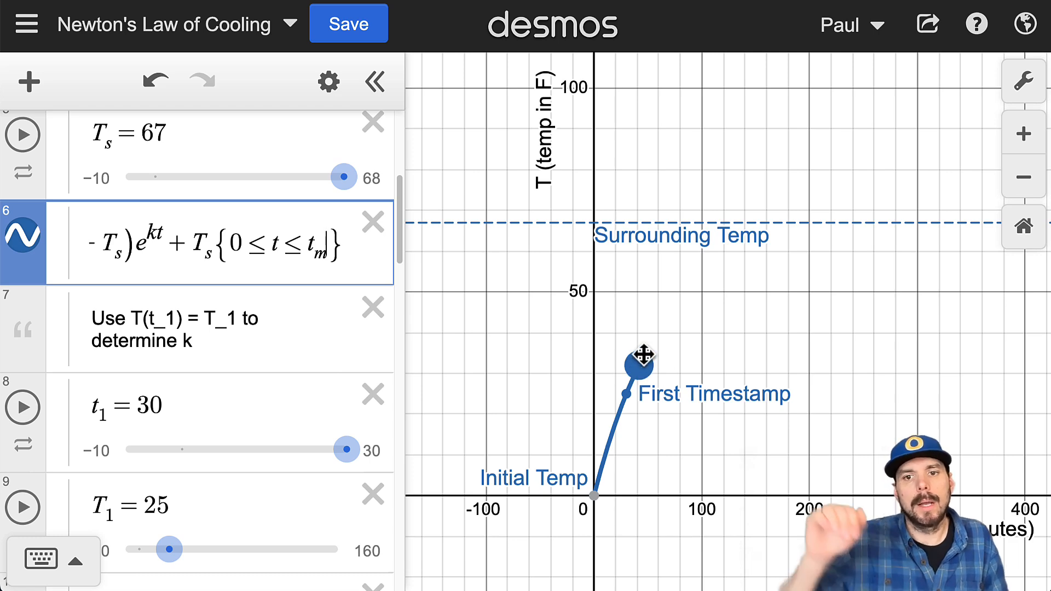
Step: Zoom and pan the graph to inspect the curve segment between the initial temperature point and the T_u point
scroll(628, 392, "up", 3)
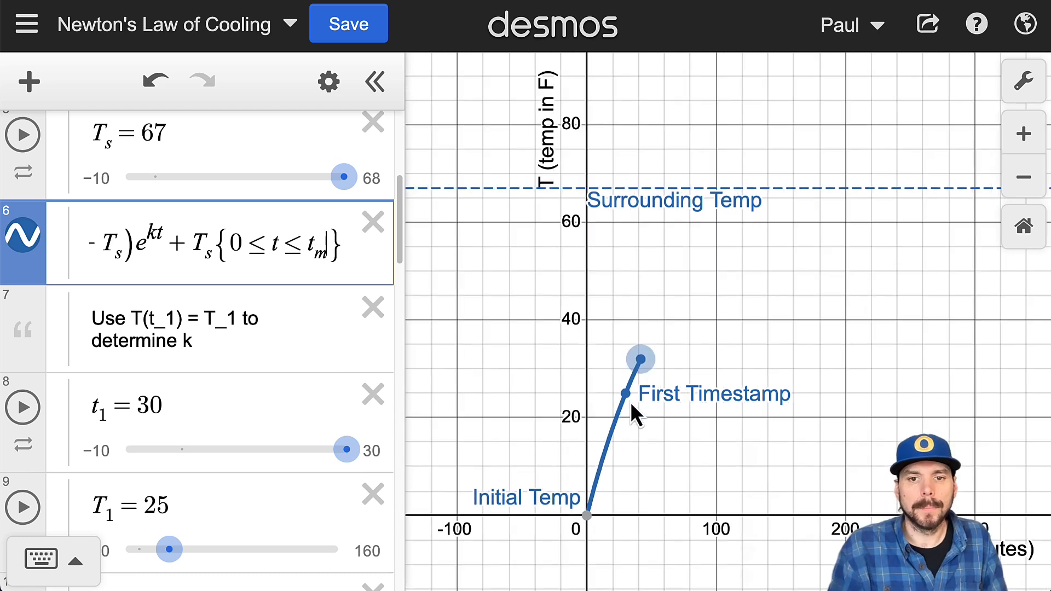
scroll(633, 364, "up", 2)
scroll(652, 345, "down", 1)
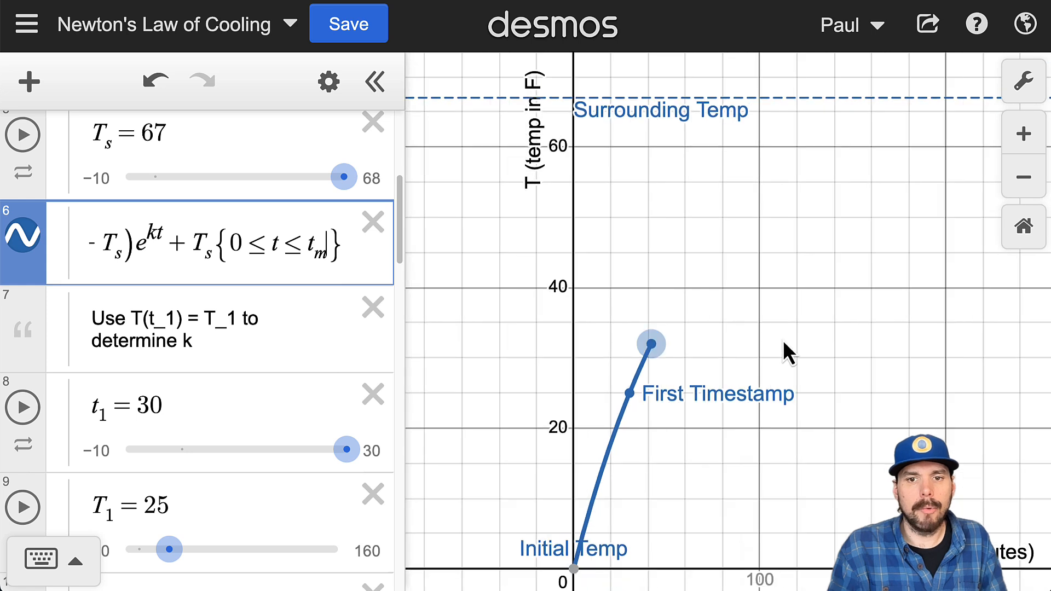
left_click_drag(783, 340, 782, 281)
scroll(708, 308, "down", 2)
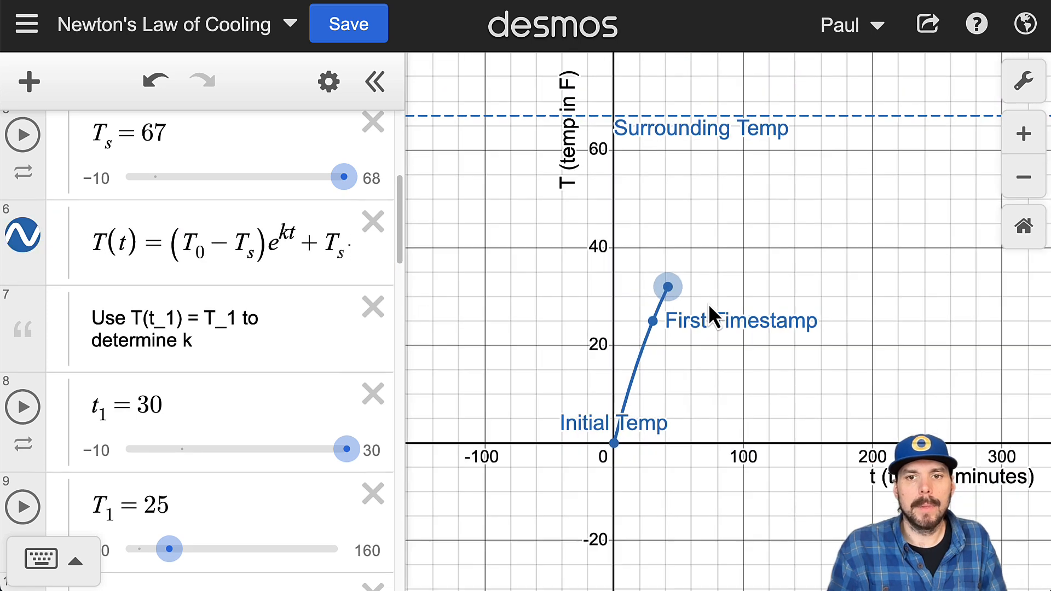